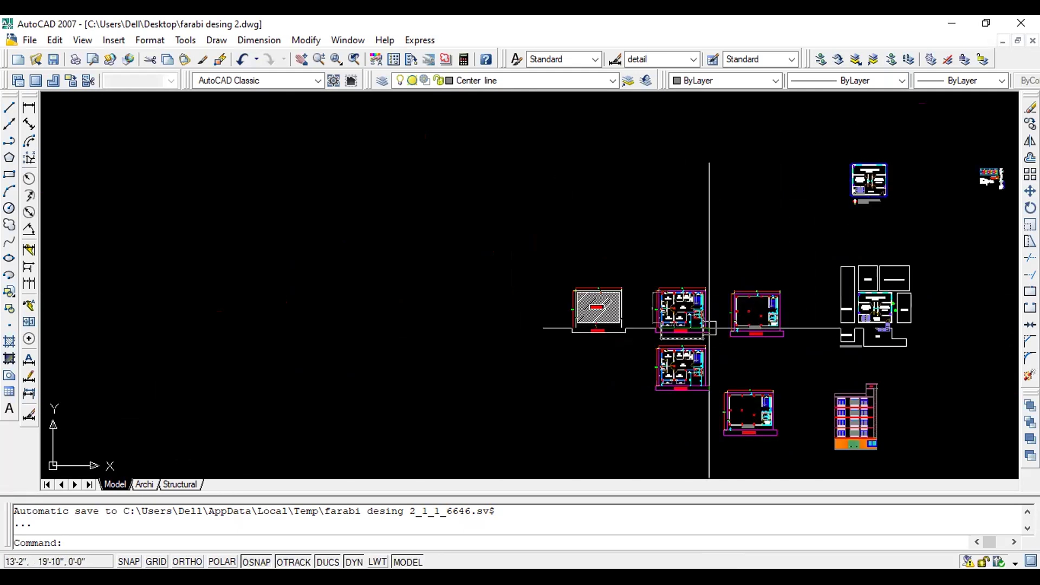
- Look over the floor plans, structural layouts and detail drawings laid out across model space
{"action": "mouse_move", "coordinate": [964, 221]}
{"action": "middle_mouse_down"}
{"action": "mouse_move", "coordinate": [779, 288]}
{"action": "mouse_move", "coordinate": [630, 375]}
{"action": "middle_mouse_up"}
{"action": "scroll", "coordinate": [629, 377], "scroll_direction": "down", "scroll_amount": 6}
{"action": "scroll", "coordinate": [571, 347], "scroll_direction": "up", "scroll_amount": 5}
{"action": "scroll", "coordinate": [762, 313], "scroll_direction": "up", "scroll_amount": 4}
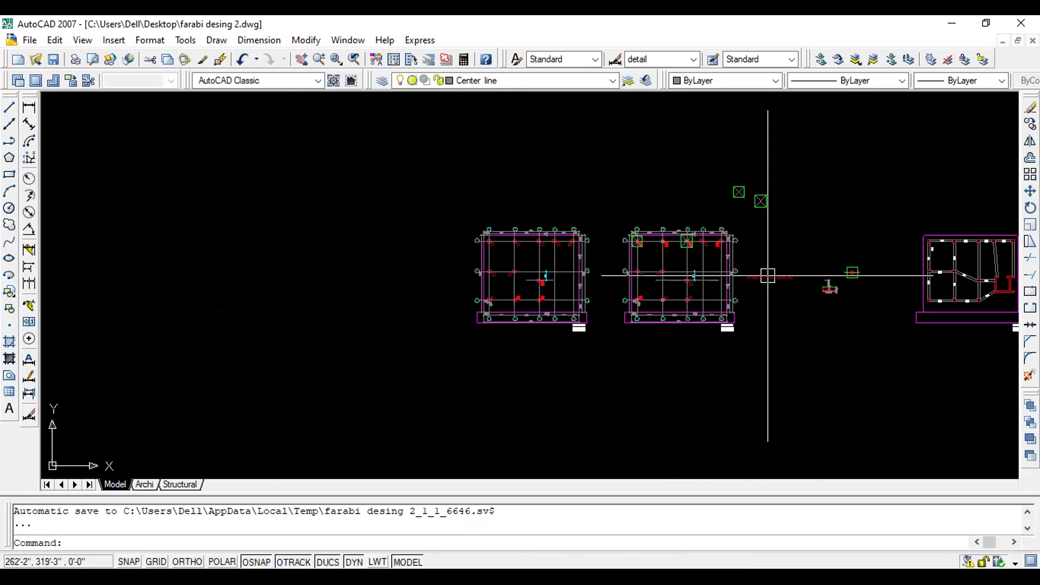
{"action": "scroll", "coordinate": [825, 290], "scroll_direction": "up", "scroll_amount": 3}
{"action": "middle_click_drag", "start_coordinate": [620, 263], "coordinate": [858, 235]}
{"action": "scroll", "coordinate": [732, 250], "scroll_direction": "down", "scroll_amount": 8}
{"action": "scroll", "coordinate": [475, 400], "scroll_direction": "up", "scroll_amount": 2}
{"action": "scroll", "coordinate": [854, 348], "scroll_direction": "up", "scroll_amount": 8}
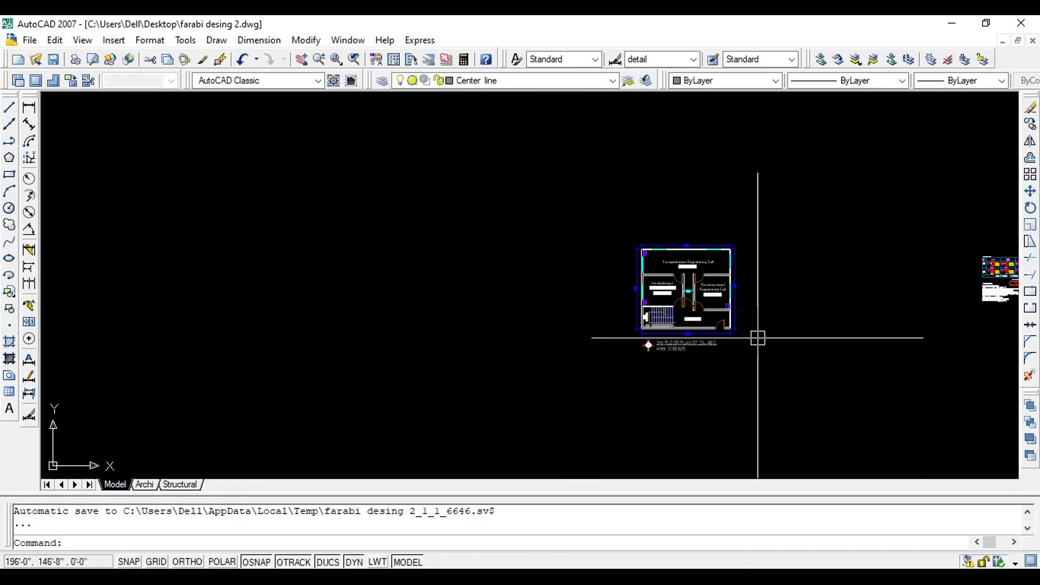
- Examine the 2nd floor plan of DIU AB 2, including its lab rooms, labels and existing dimensions
{"action": "scroll", "coordinate": [659, 266], "scroll_direction": "up", "scroll_amount": 2}
{"action": "scroll", "coordinate": [659, 266], "scroll_direction": "up", "scroll_amount": 2}
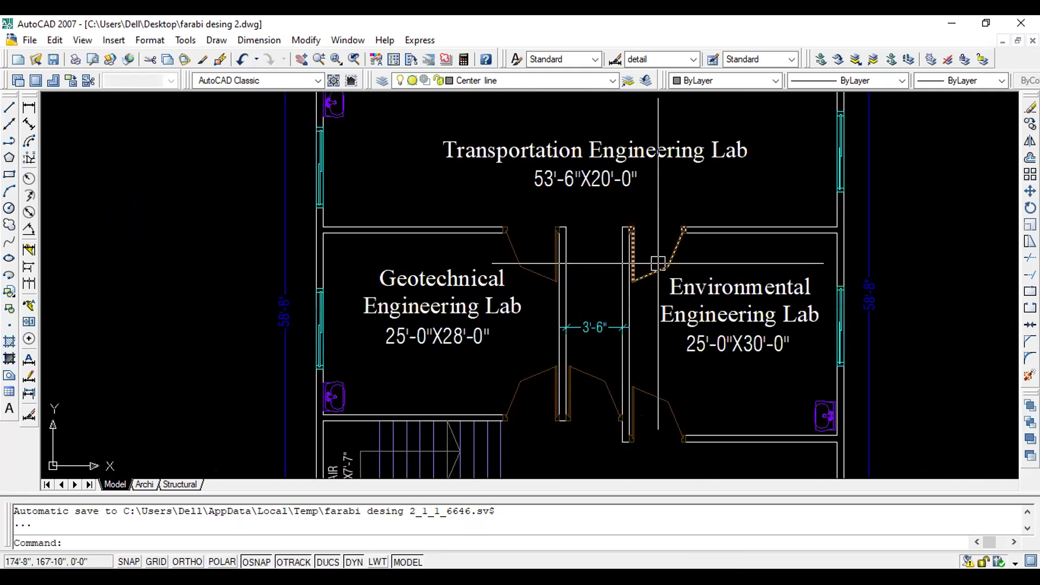
{"action": "scroll", "coordinate": [684, 249], "scroll_direction": "down", "scroll_amount": 5}
{"action": "scroll", "coordinate": [682, 255], "scroll_direction": "up", "scroll_amount": 2}
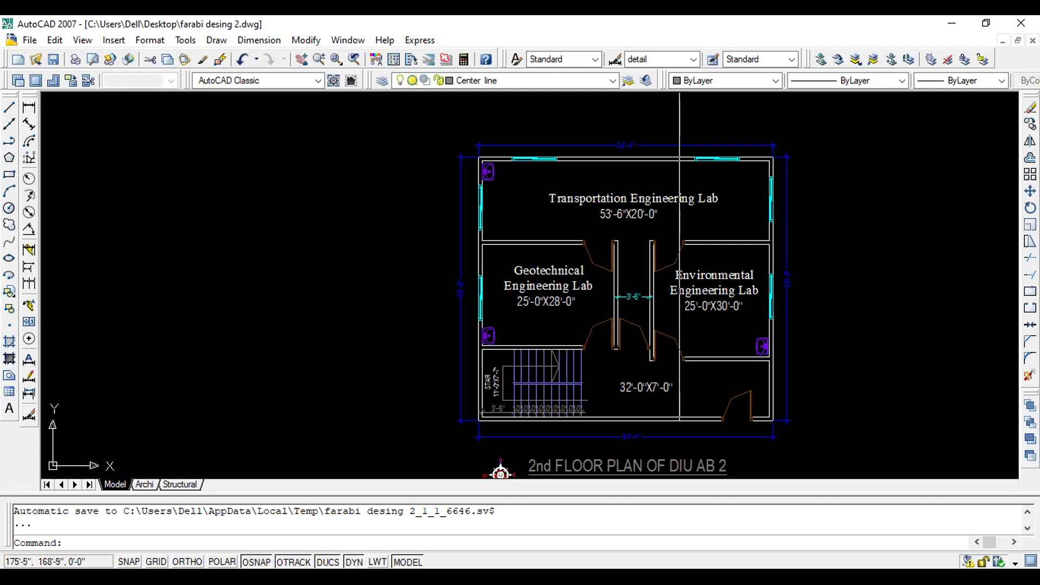
{"action": "scroll", "coordinate": [682, 256], "scroll_direction": "down", "scroll_amount": 2}
{"action": "middle_click_drag", "start_coordinate": [563, 258], "coordinate": [671, 237]}
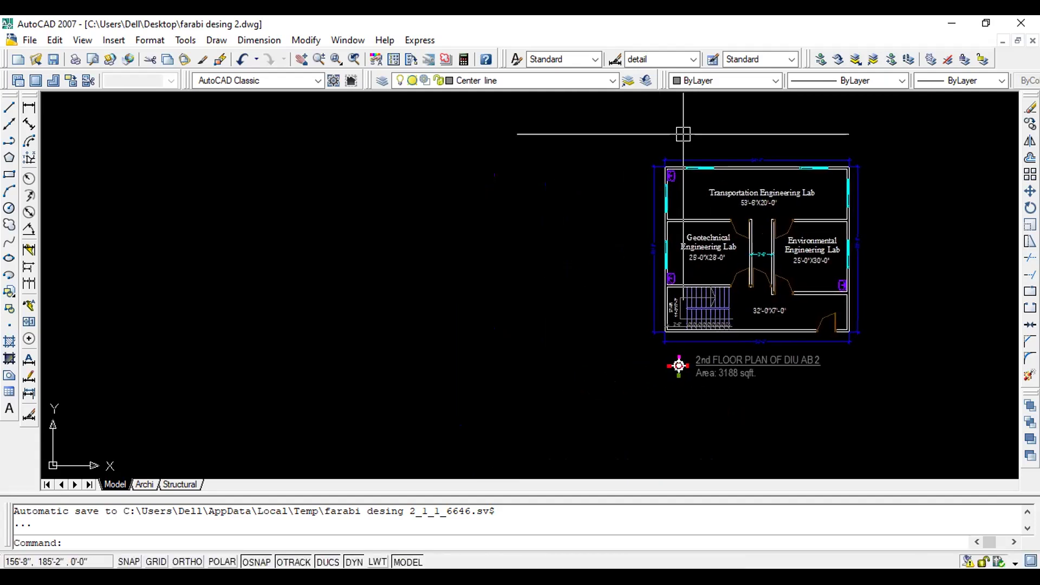
{"action": "scroll", "coordinate": [657, 187], "scroll_direction": "up", "scroll_amount": 5}
{"action": "scroll", "coordinate": [886, 180], "scroll_direction": "down", "scroll_amount": 4}
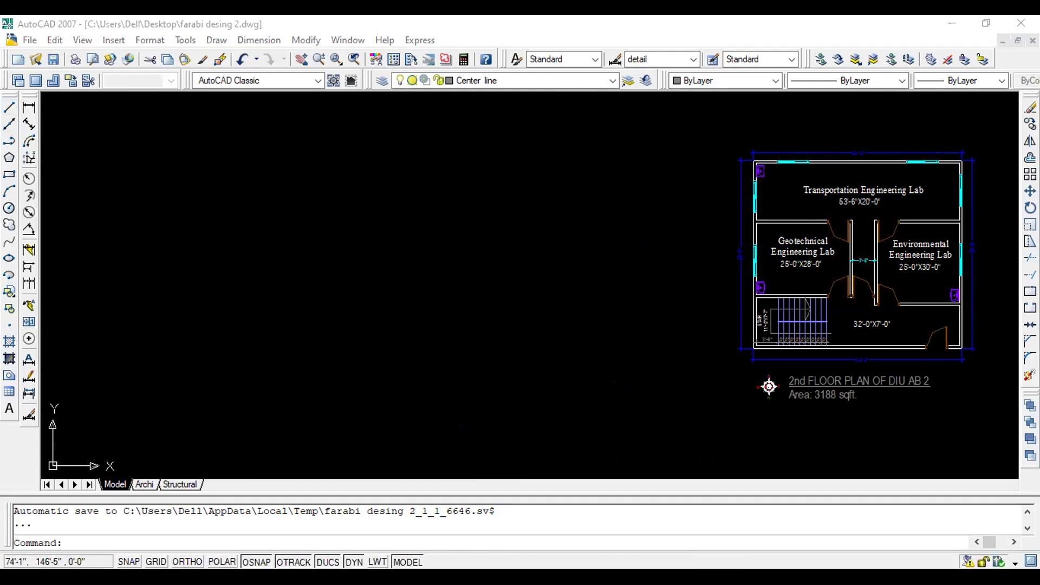
{"action": "left_click", "coordinate": [534, 355]}
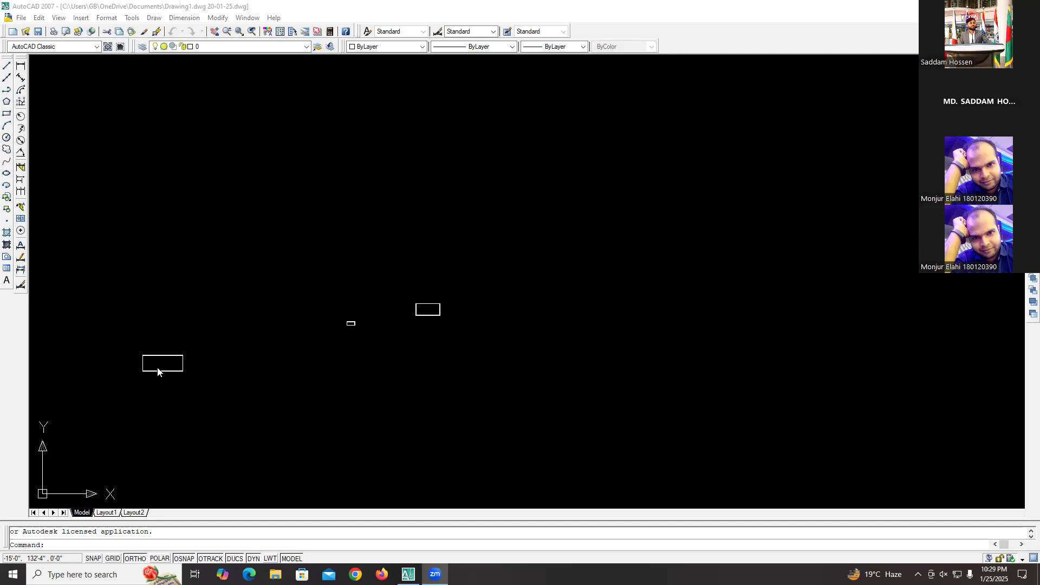
- Examine the smallest double-lined rectangle and its outer left and right edges
{"action": "scroll", "coordinate": [158, 371], "scroll_direction": "up", "scroll_amount": 8}
{"action": "scroll", "coordinate": [158, 369], "scroll_direction": "down", "scroll_amount": 6}
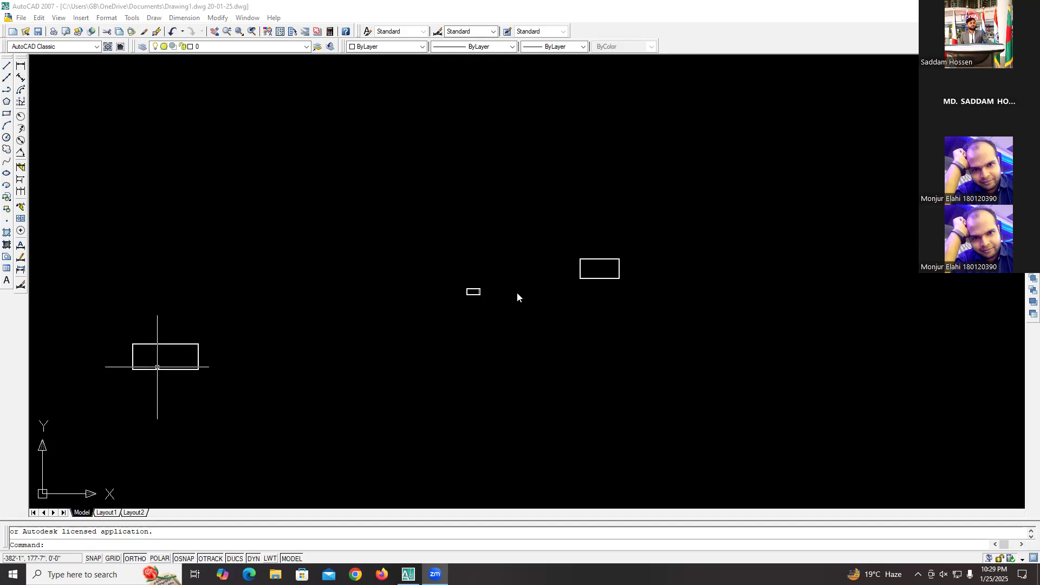
{"action": "scroll", "coordinate": [473, 292], "scroll_direction": "up", "scroll_amount": 15}
{"action": "scroll", "coordinate": [482, 389], "scroll_direction": "up", "scroll_amount": 4}
{"action": "scroll", "coordinate": [482, 390], "scroll_direction": "down", "scroll_amount": 8}
{"action": "scroll", "coordinate": [502, 423], "scroll_direction": "up", "scroll_amount": 5}
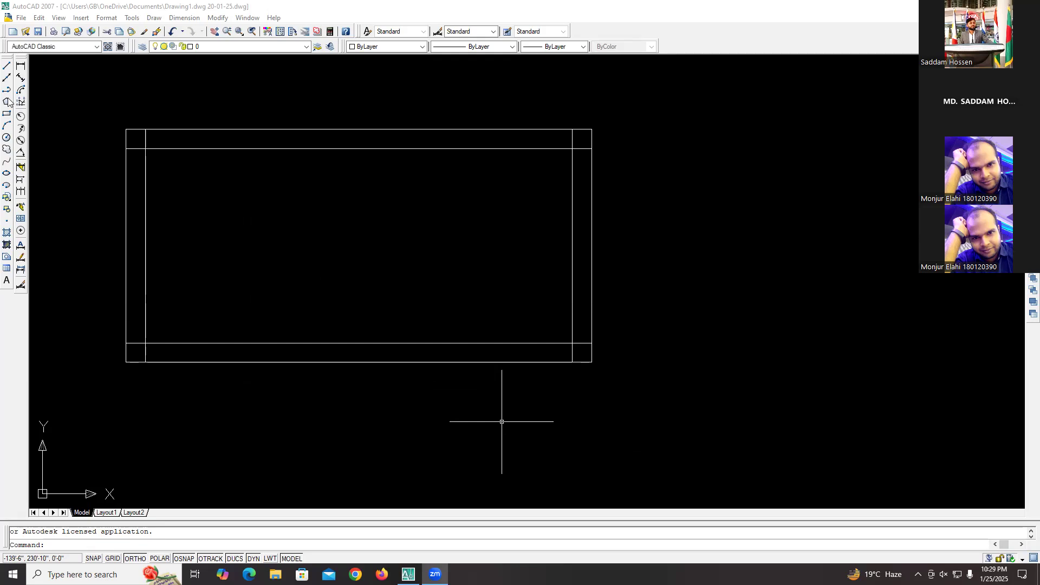
{"action": "left_click", "coordinate": [125, 130]}
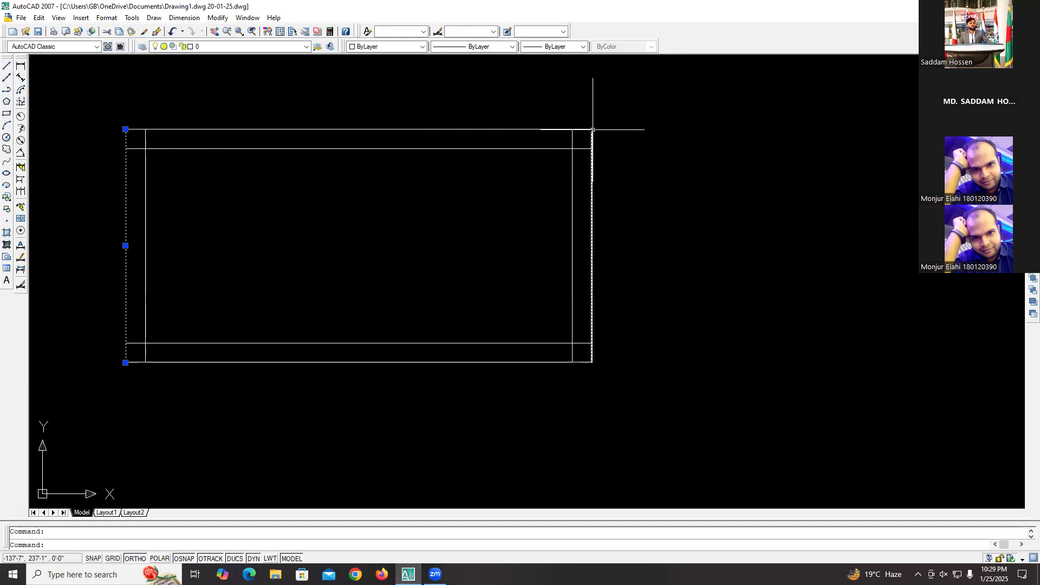
{"action": "left_click", "coordinate": [593, 130]}
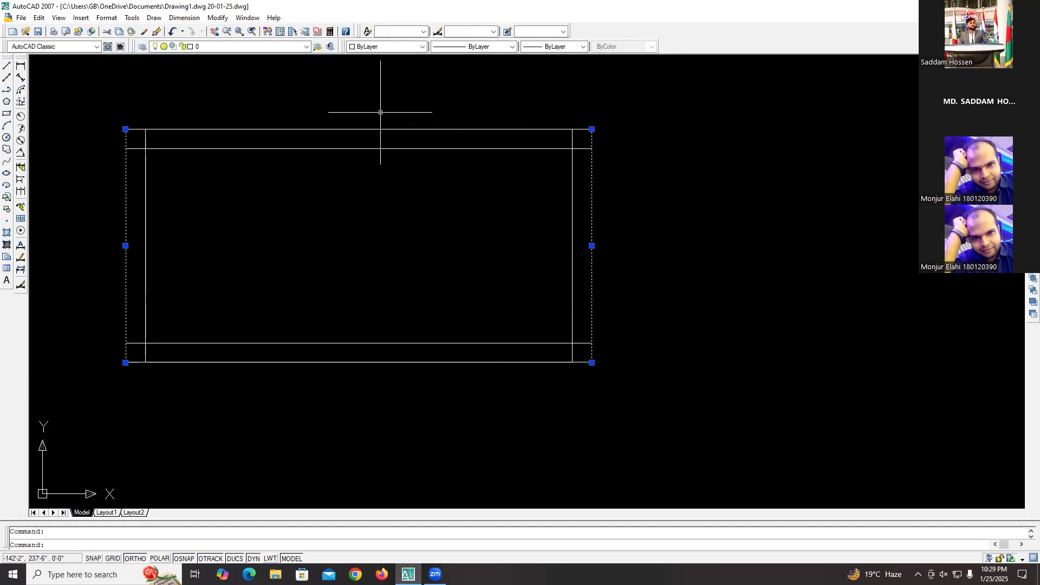
{"action": "key", "text": "Escape"}
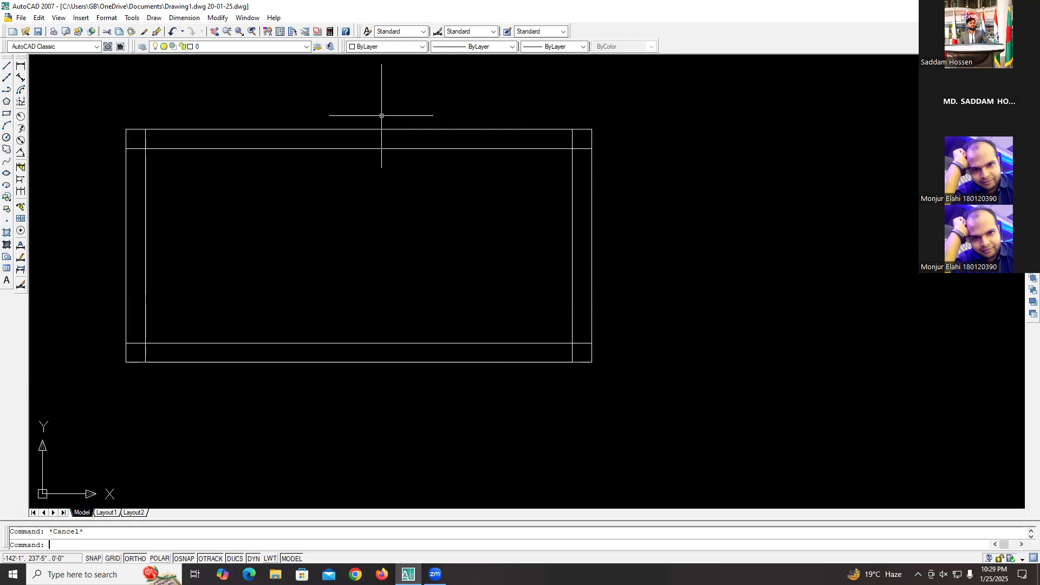
- Add linear dimensions above the smallest rectangle's outer top edge and beside its outer left edge
{"action": "left_click", "coordinate": [21, 67]}
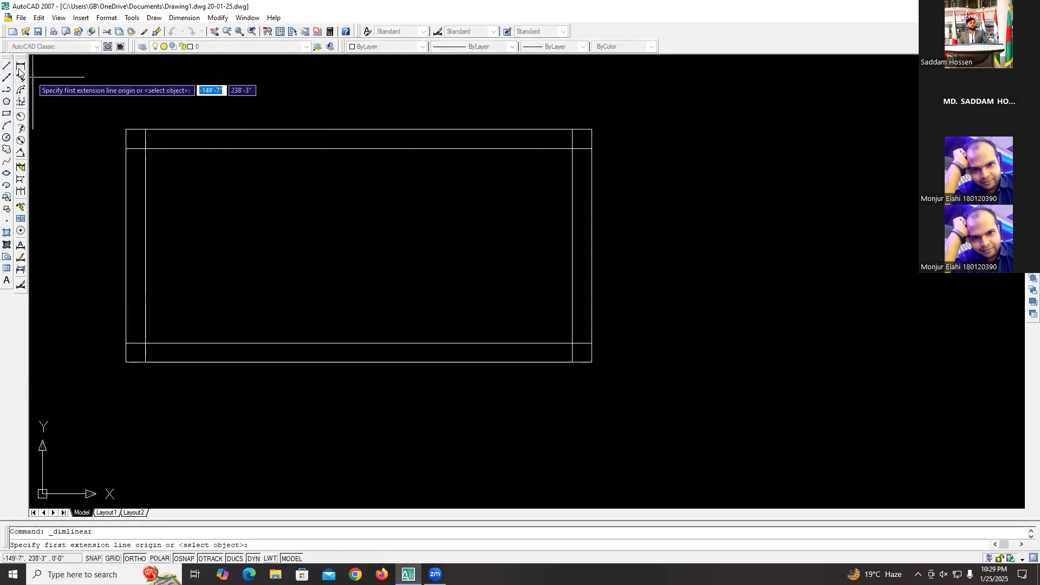
{"action": "left_click", "coordinate": [127, 128]}
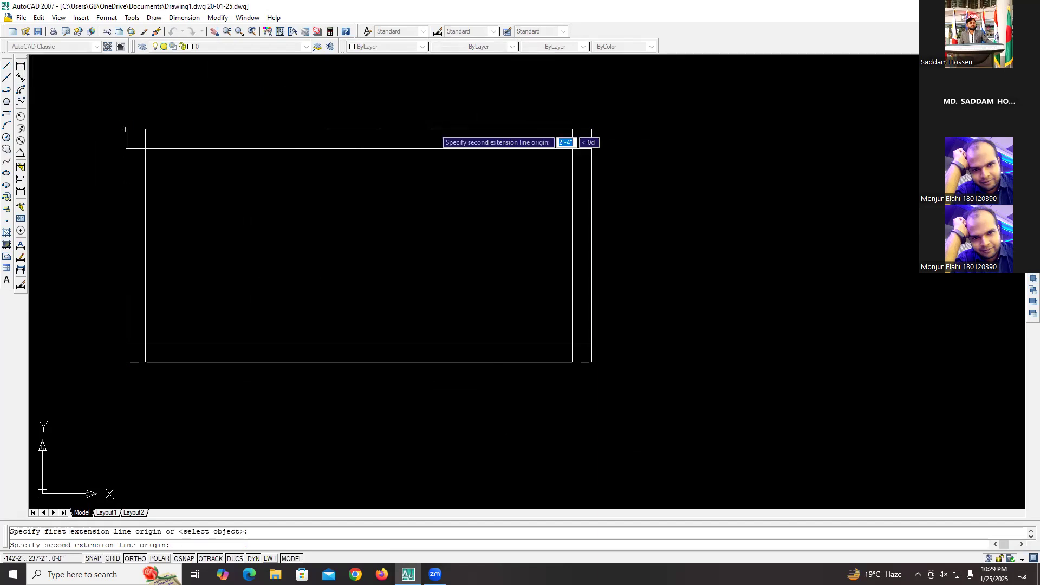
{"action": "left_click", "coordinate": [592, 129]}
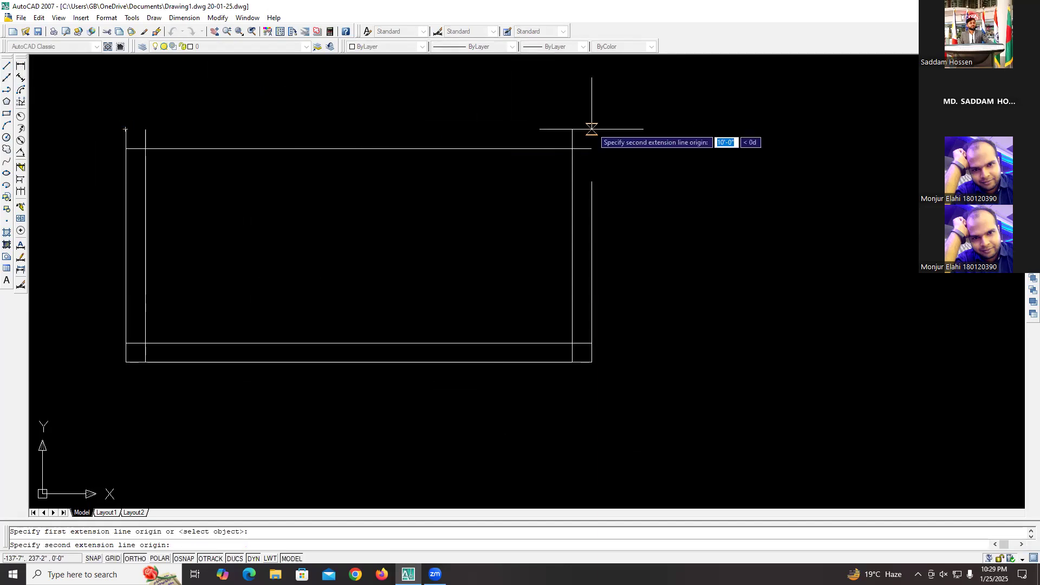
{"action": "left_click", "coordinate": [592, 105]}
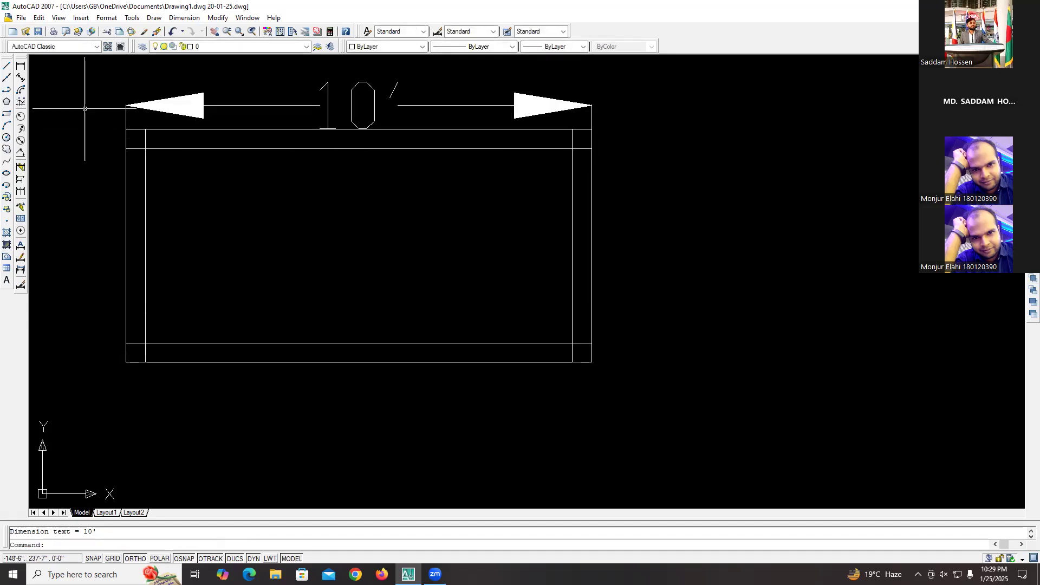
{"action": "key", "text": "Return"}
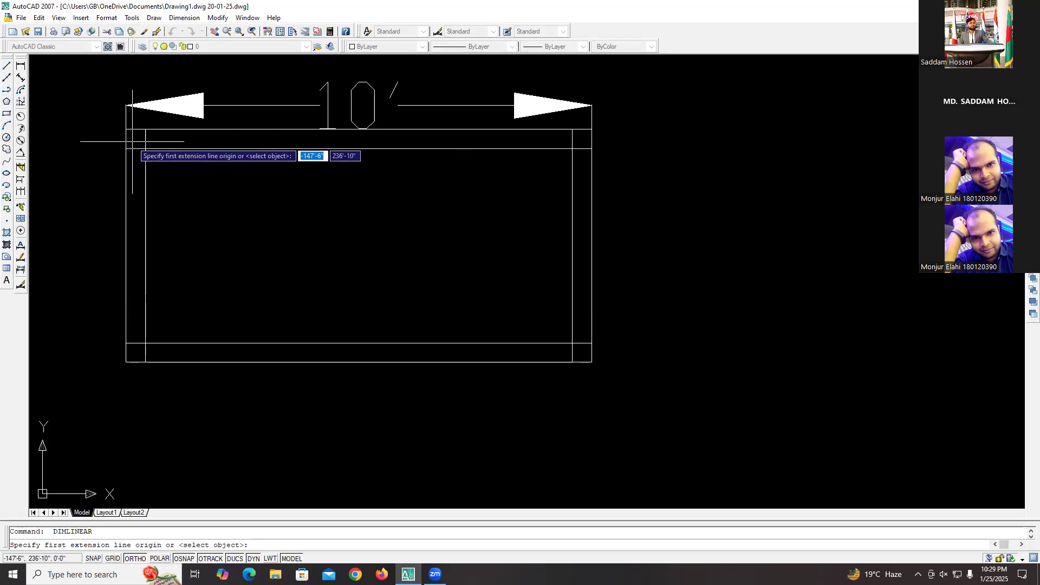
{"action": "left_click", "coordinate": [126, 132]}
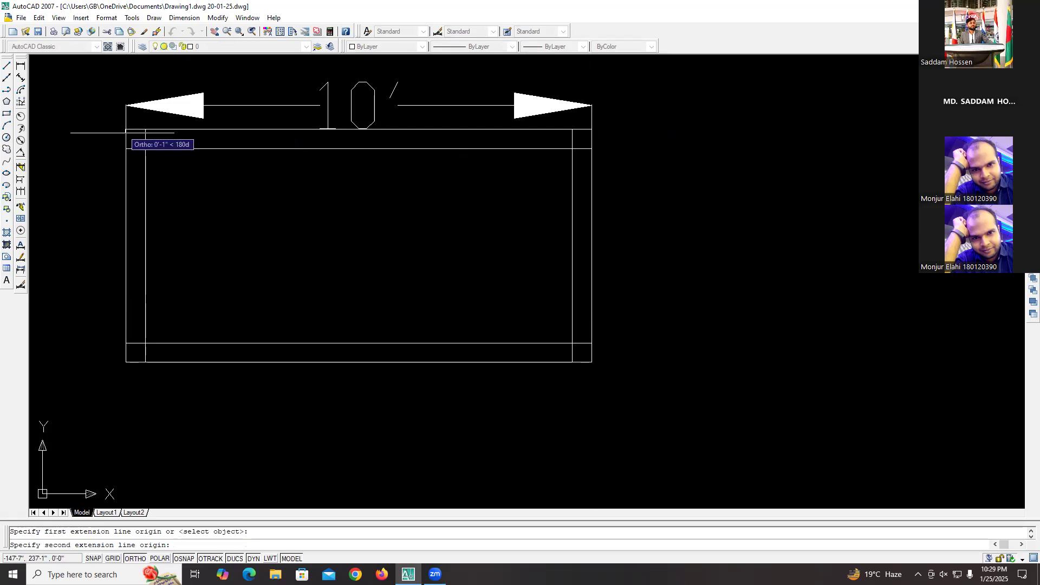
{"action": "left_click", "coordinate": [124, 362]}
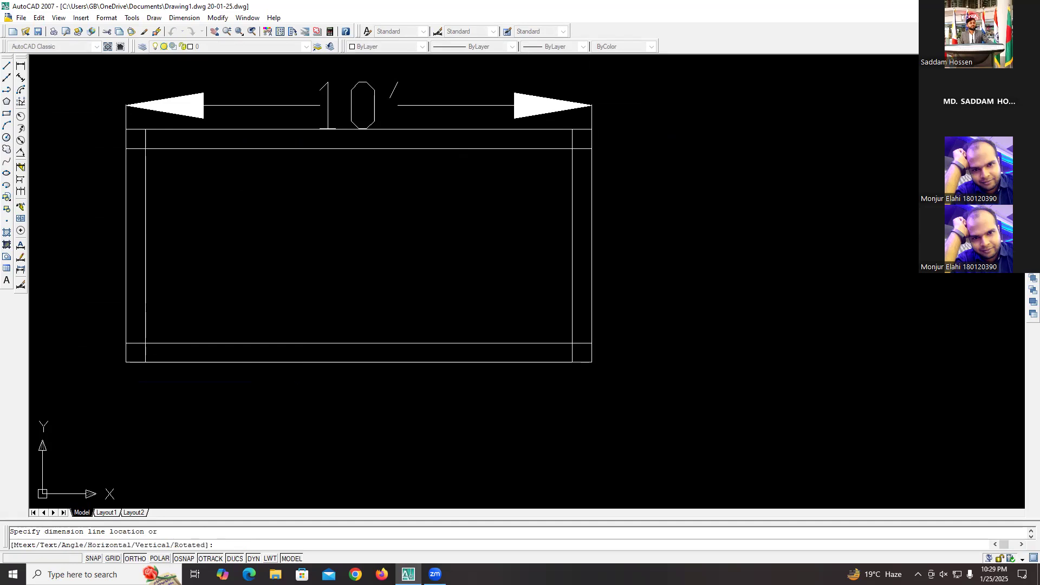
{"action": "left_click", "coordinate": [94, 360]}
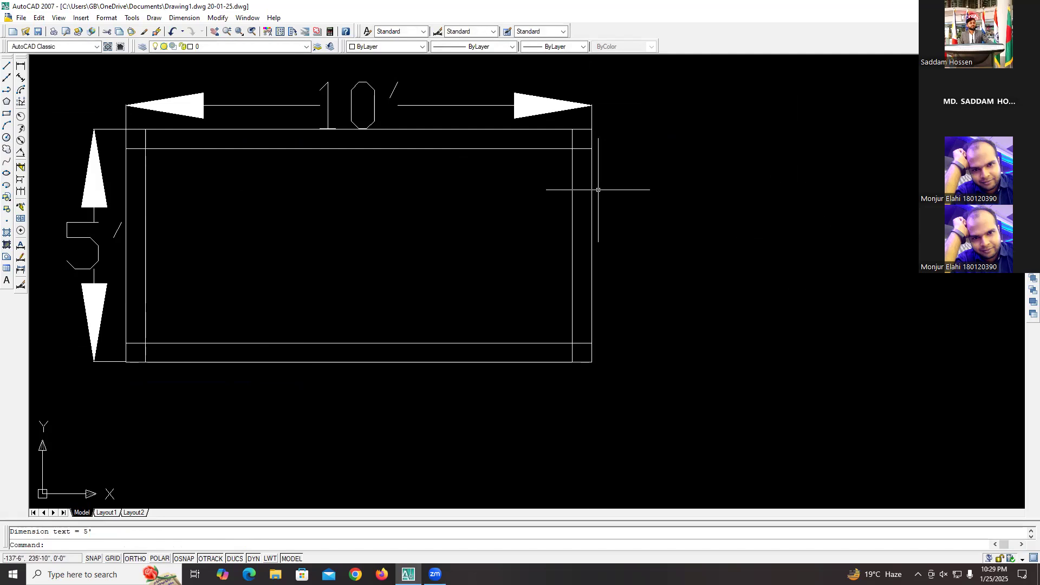
- Dimension the wall thickness between the inner and outer right edges of the small rectangle, placing the text outside it
{"action": "scroll", "coordinate": [578, 225], "scroll_direction": "down", "scroll_amount": 6}
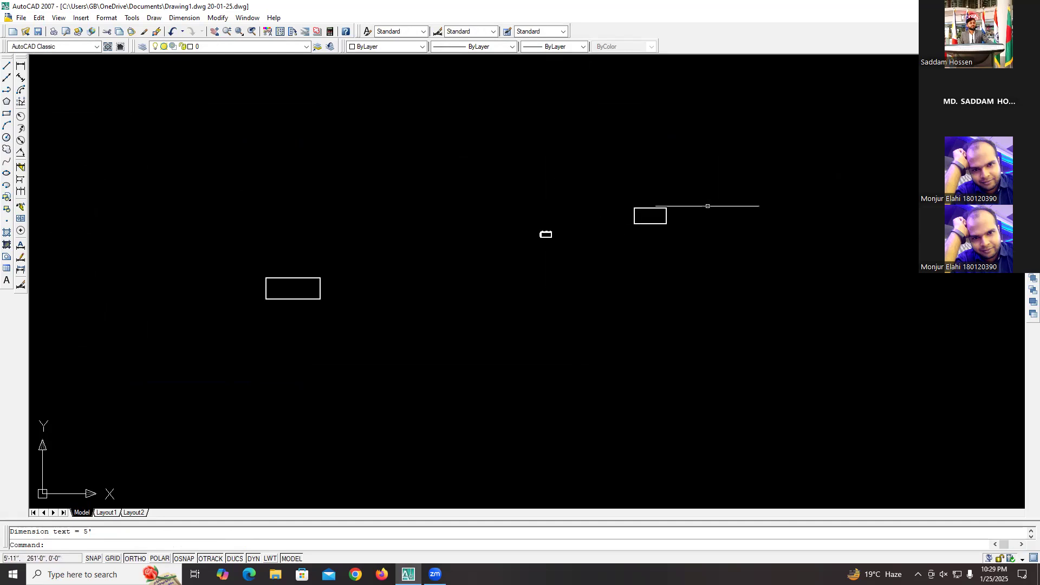
{"action": "scroll", "coordinate": [646, 206], "scroll_direction": "up", "scroll_amount": 6}
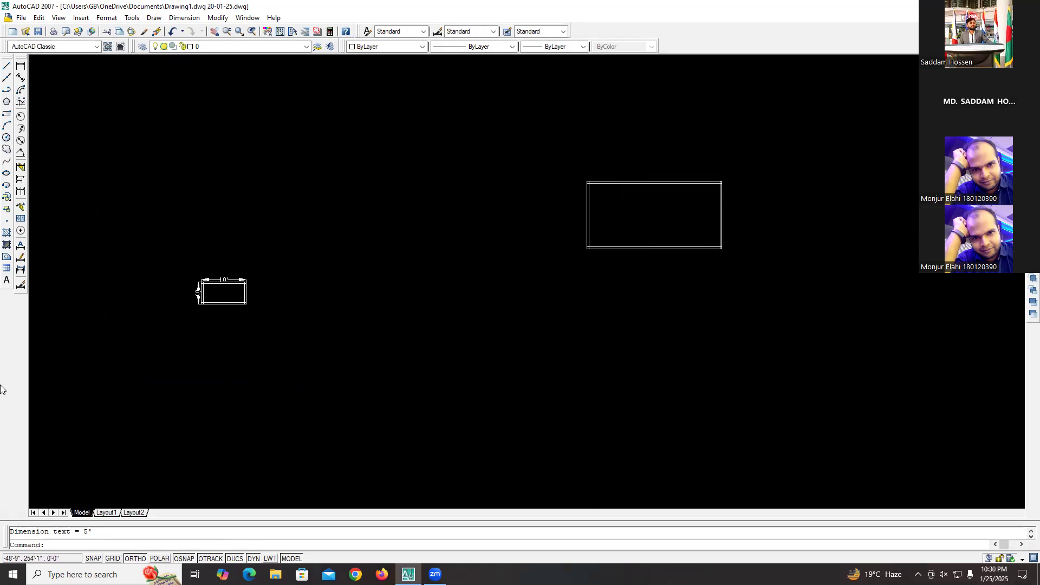
{"action": "scroll", "coordinate": [645, 206], "scroll_direction": "down", "scroll_amount": 6}
{"action": "scroll", "coordinate": [312, 286], "scroll_direction": "up", "scroll_amount": 8}
{"action": "scroll", "coordinate": [302, 286], "scroll_direction": "down", "scroll_amount": 10}
{"action": "scroll", "coordinate": [429, 255], "scroll_direction": "up", "scroll_amount": 8}
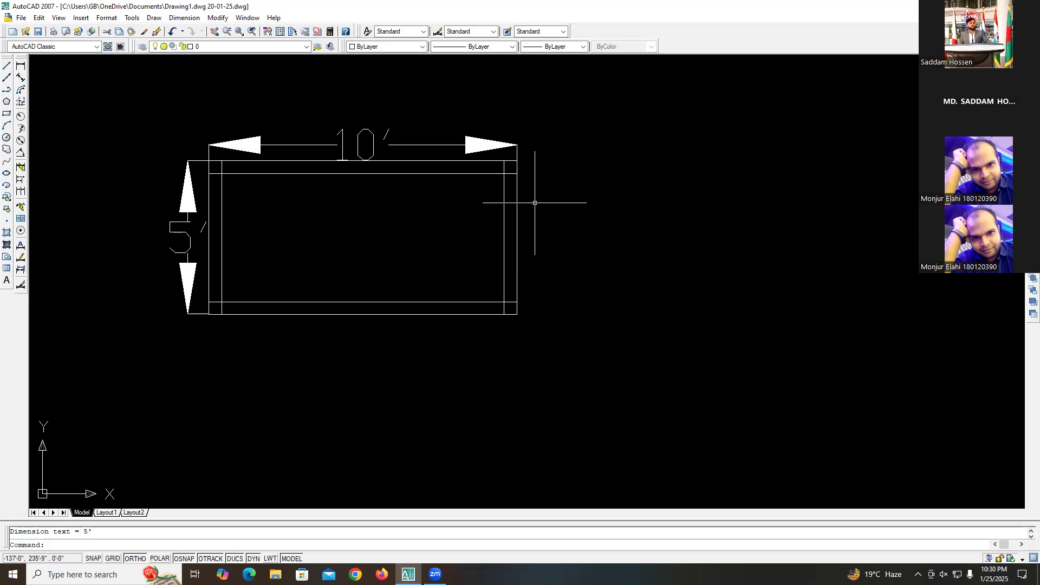
{"action": "left_click", "coordinate": [21, 66]}
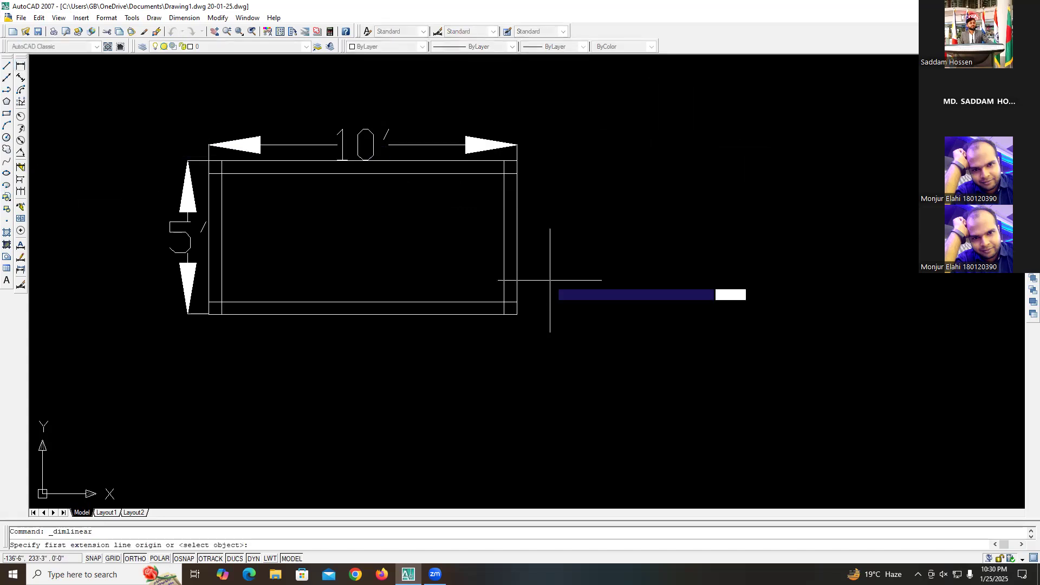
{"action": "left_click", "coordinate": [505, 207]}
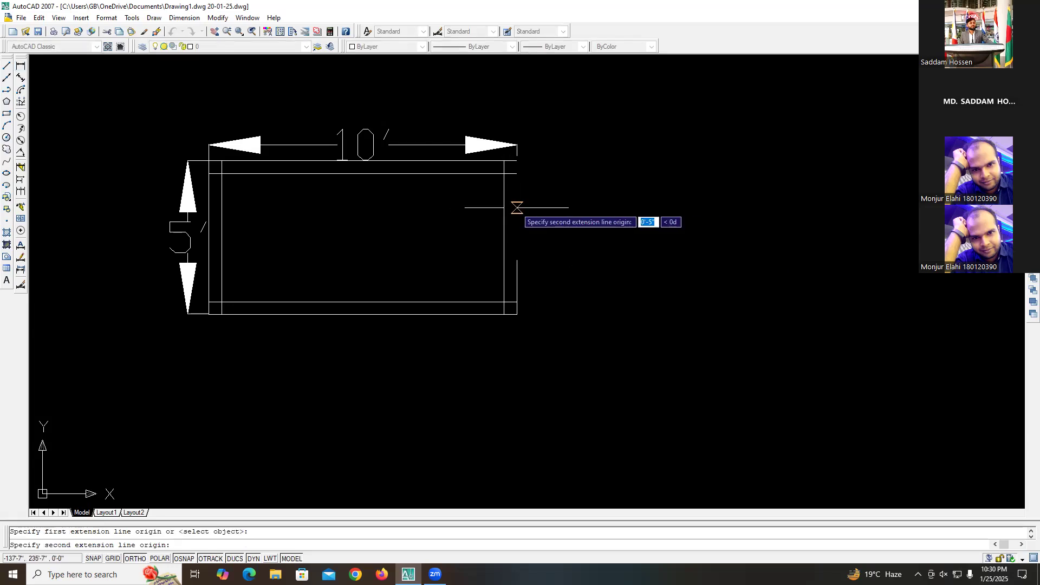
{"action": "left_click", "coordinate": [518, 208]}
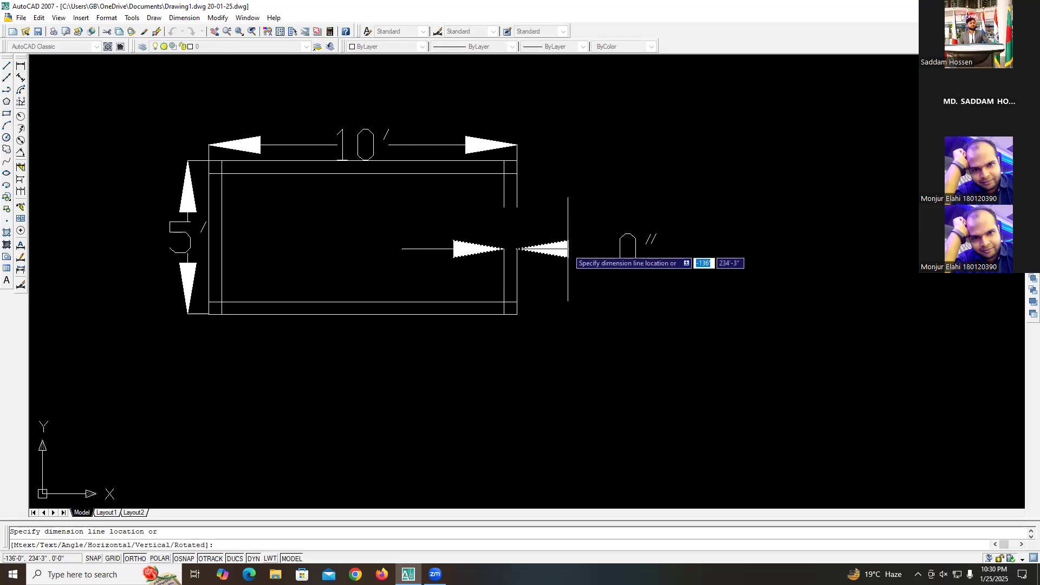
{"action": "left_click", "coordinate": [712, 225]}
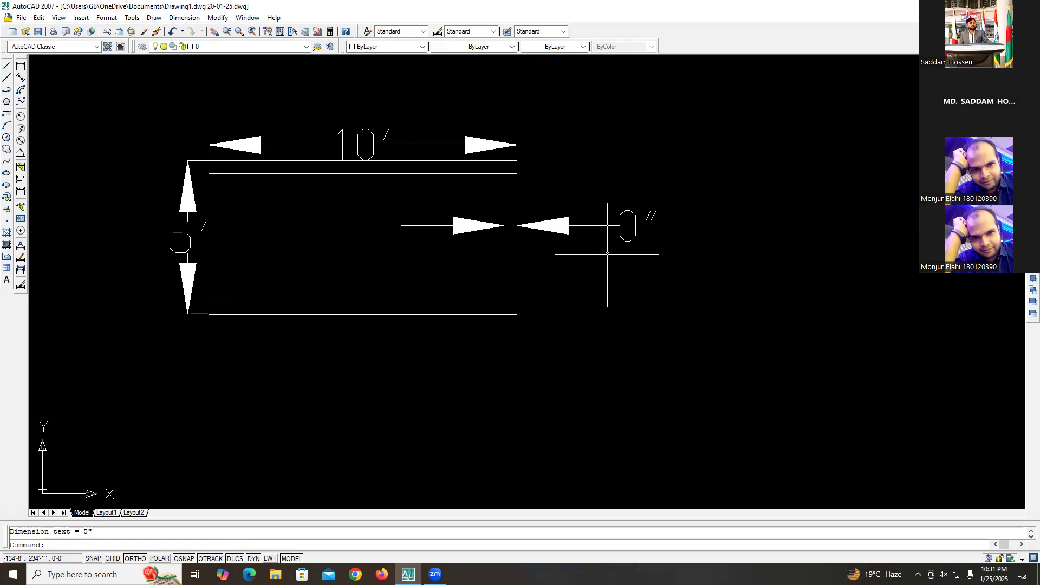
- Draw a horizontal line above and to the left of the dimensioned rectangle, with a 2' first segment and a freehand second segment
{"action": "scroll", "coordinate": [602, 276], "scroll_direction": "down", "scroll_amount": 5}
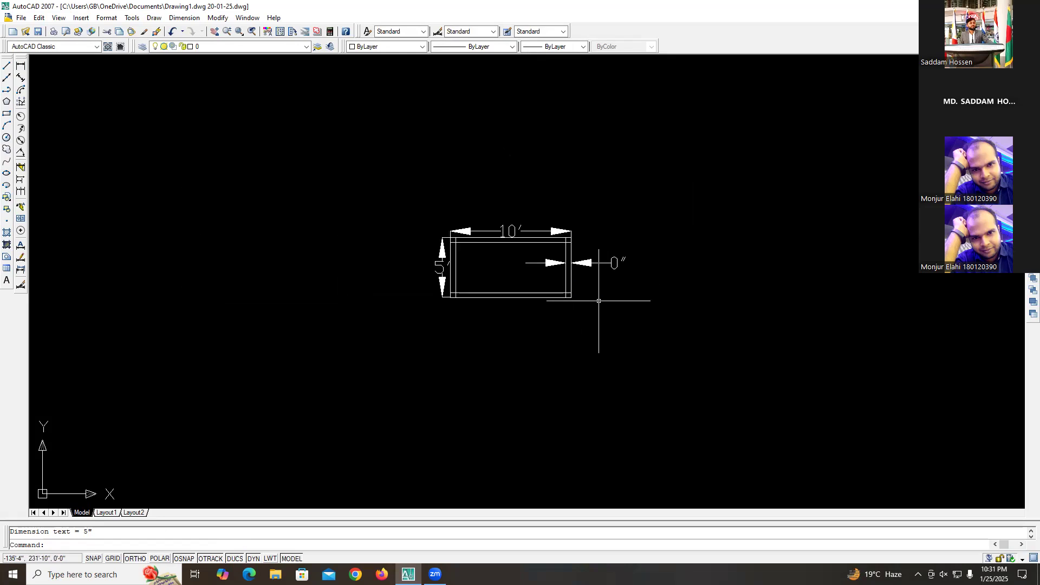
{"action": "left_click", "coordinate": [7, 66]}
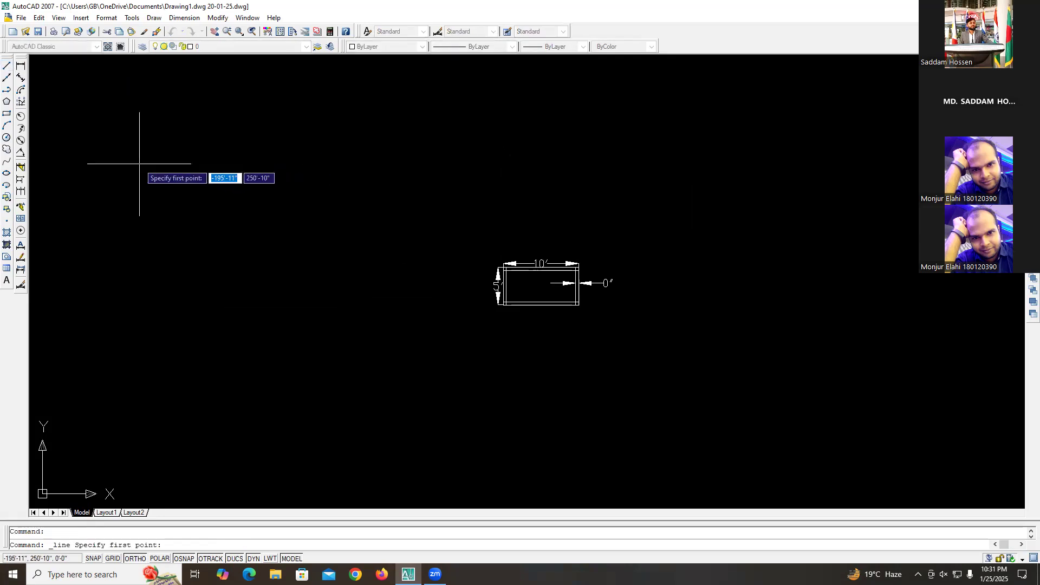
{"action": "left_click", "coordinate": [99, 122]}
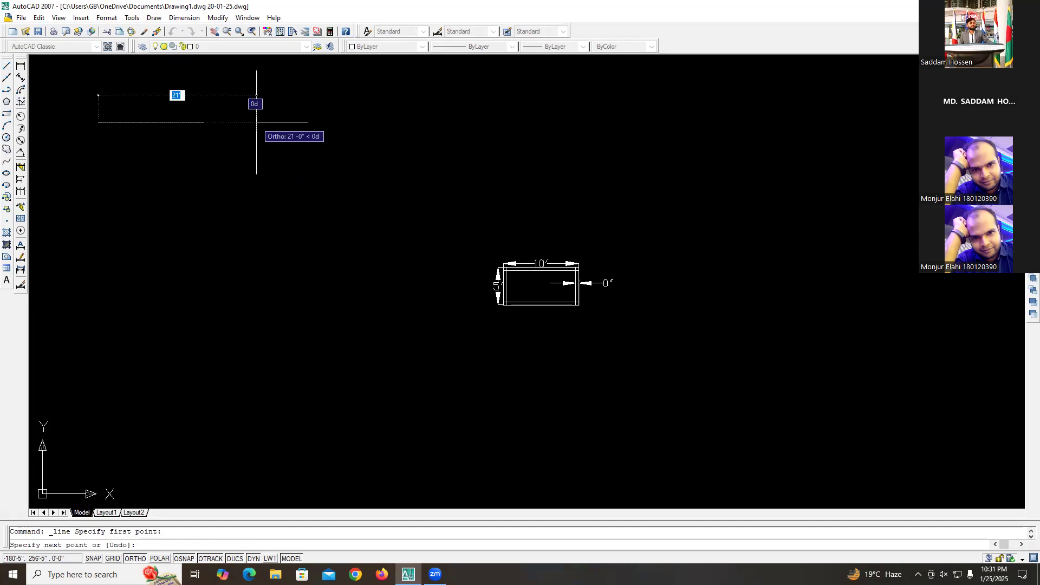
{"action": "type", "text": "2"}
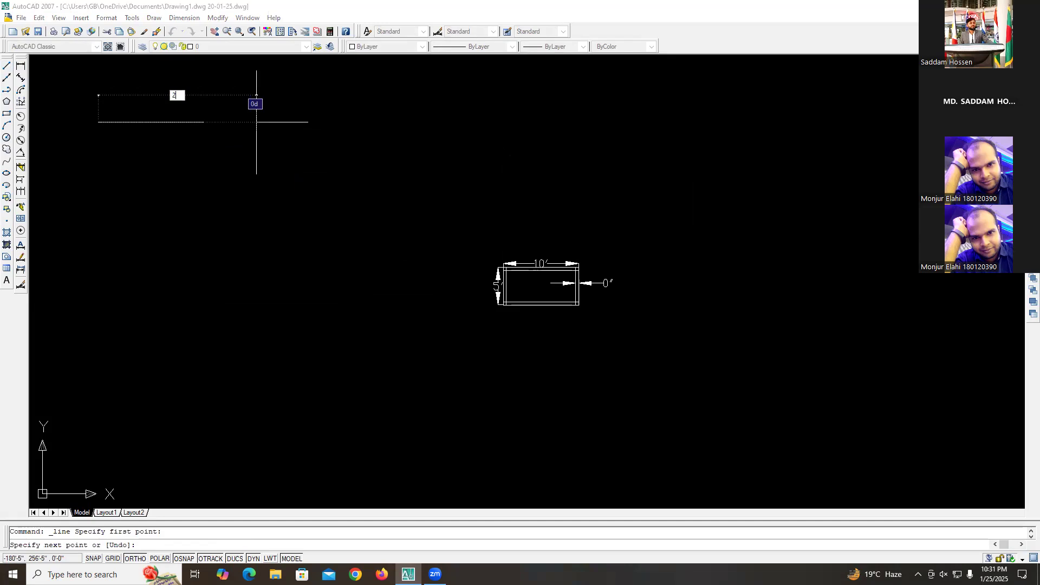
{"action": "type", "text": "'"}
{"action": "key", "text": "Return"}
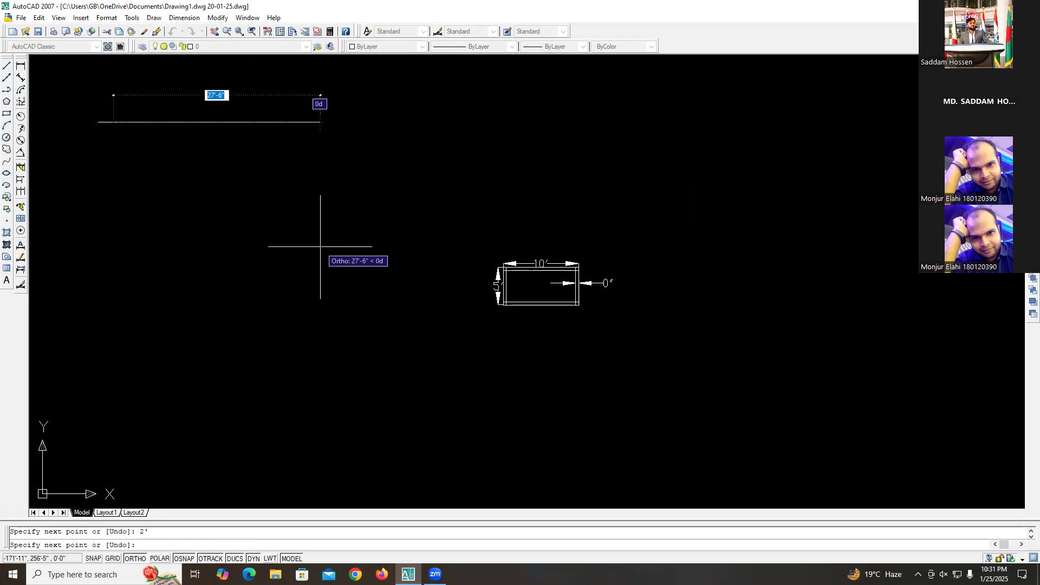
{"action": "left_click", "coordinate": [264, 168]}
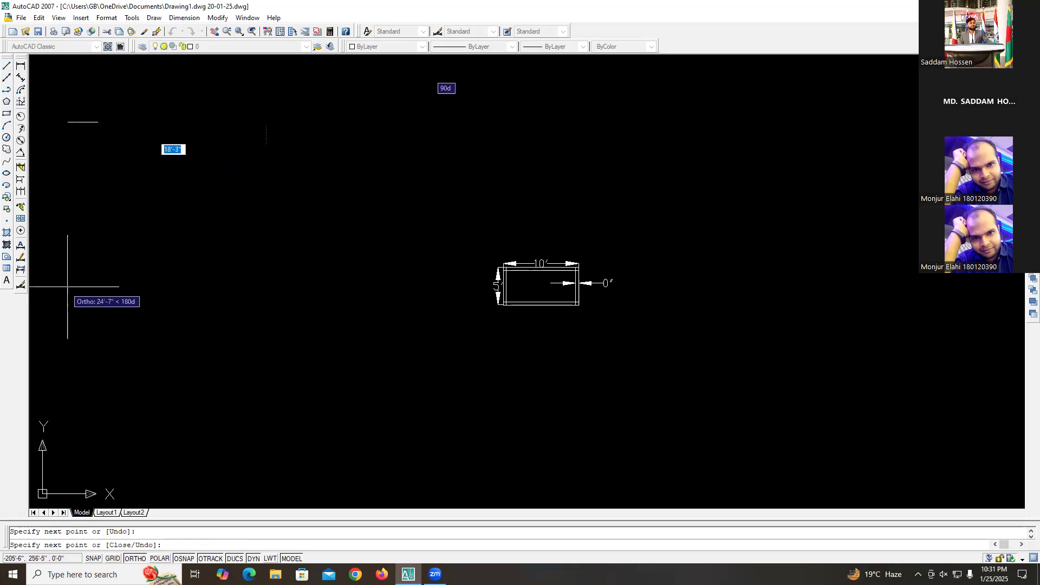
{"action": "key", "text": "Escape"}
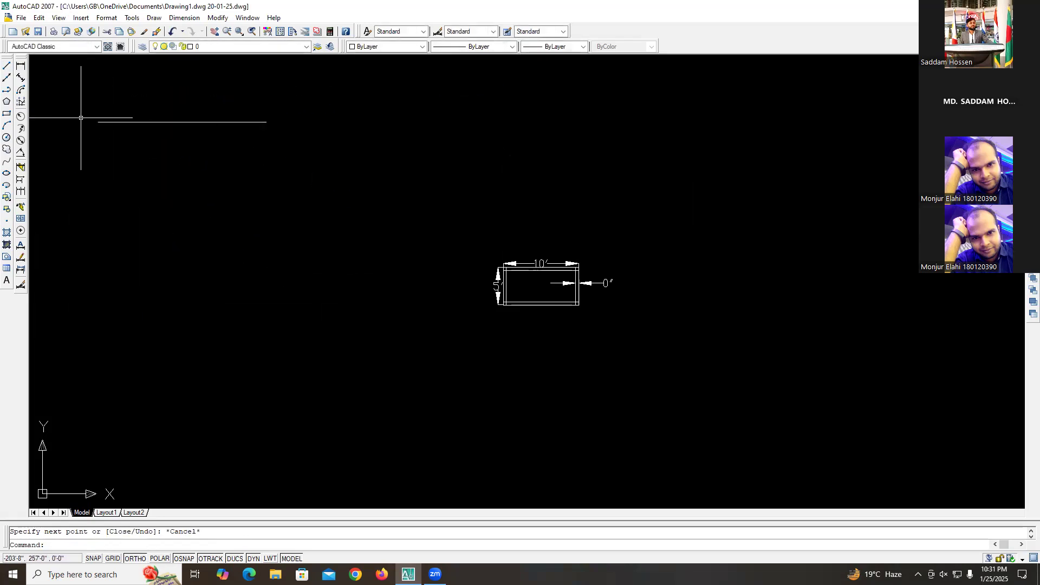
{"action": "left_click", "coordinate": [20, 66]}
{"action": "left_click", "coordinate": [98, 122]}
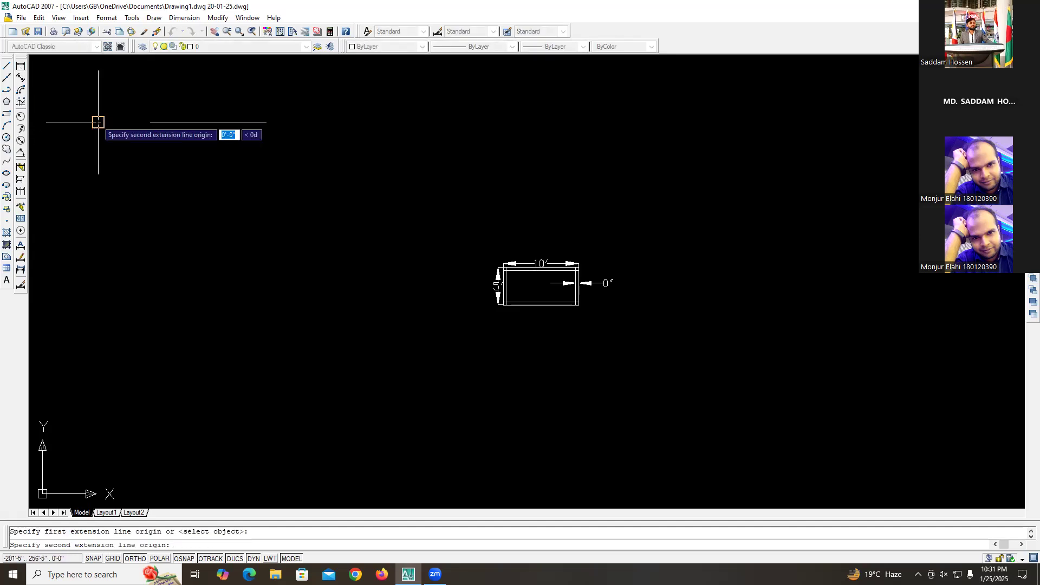
{"action": "left_click", "coordinate": [266, 122]}
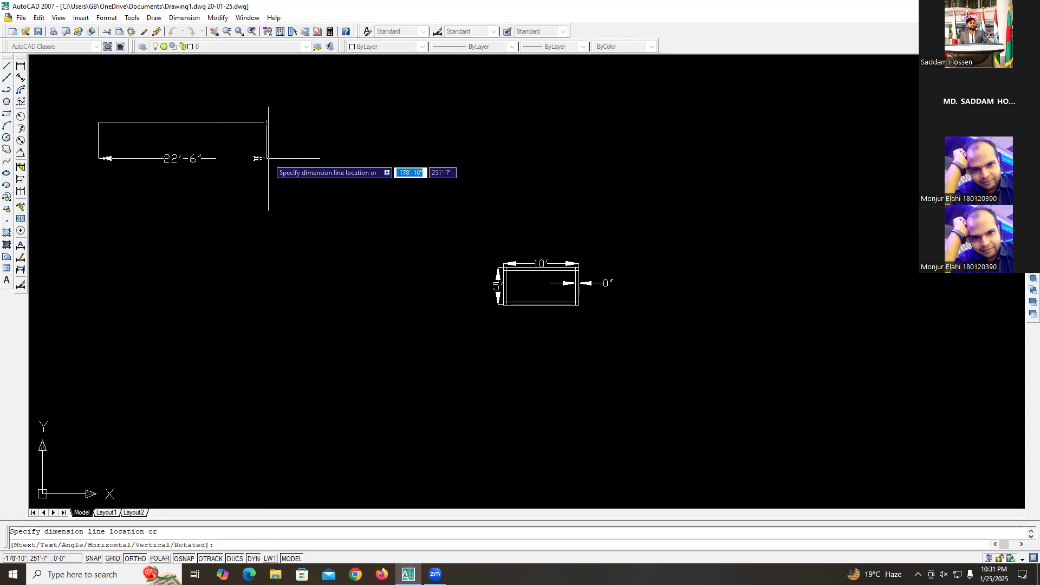
{"action": "key", "text": "Escape"}
- Delete the longer freehand segment of the horizontal line, keeping only the 2' segment
{"action": "left_click", "coordinate": [178, 174]}
{"action": "left_click", "coordinate": [161, 76]}
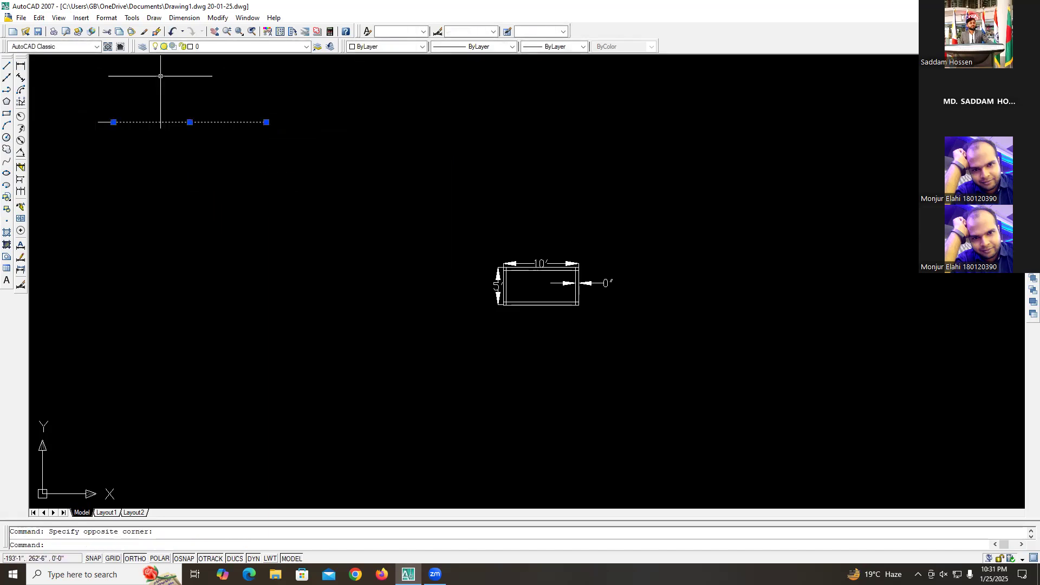
{"action": "key", "text": "Delete"}
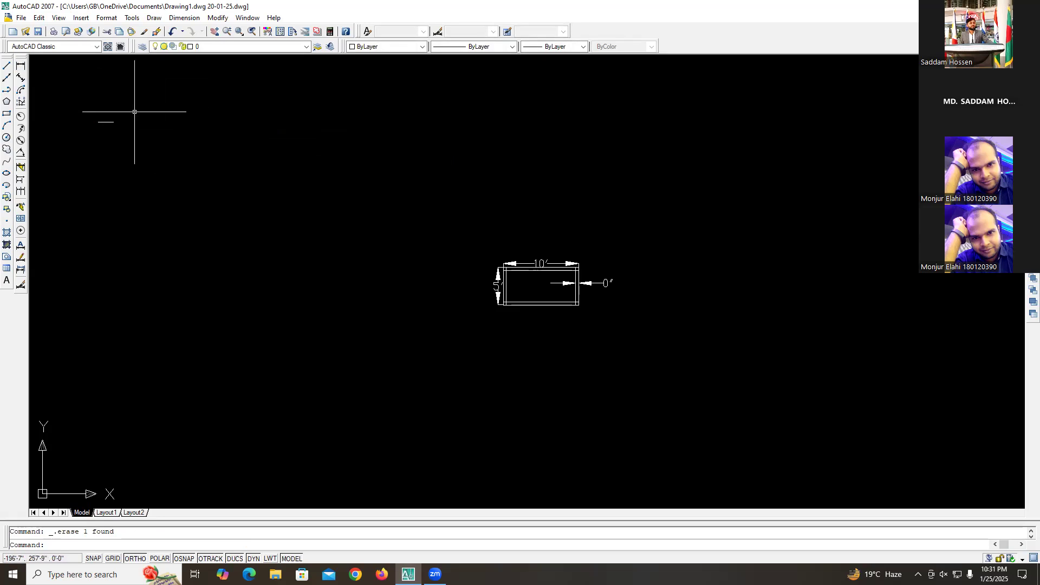
- Add a linear dimension between the endpoints of the remaining 2' line, placing the dimension line just below it
{"action": "scroll", "coordinate": [95, 119], "scroll_direction": "up", "scroll_amount": 8}
{"action": "scroll", "coordinate": [163, 141], "scroll_direction": "up", "scroll_amount": 5}
{"action": "scroll", "coordinate": [163, 142], "scroll_direction": "down", "scroll_amount": 8}
{"action": "scroll", "coordinate": [121, 137], "scroll_direction": "up", "scroll_amount": 5}
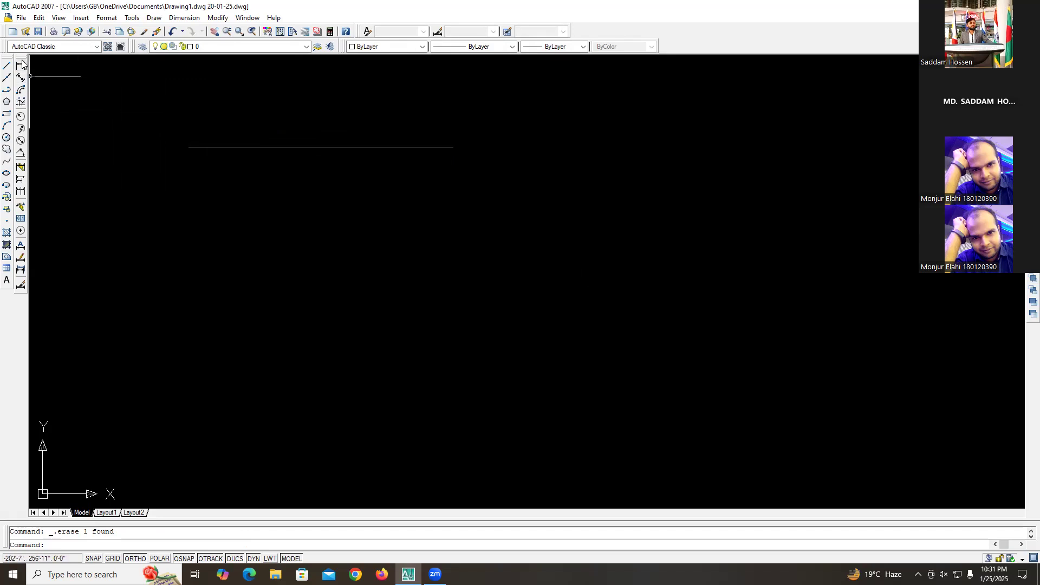
{"action": "left_click", "coordinate": [191, 146]}
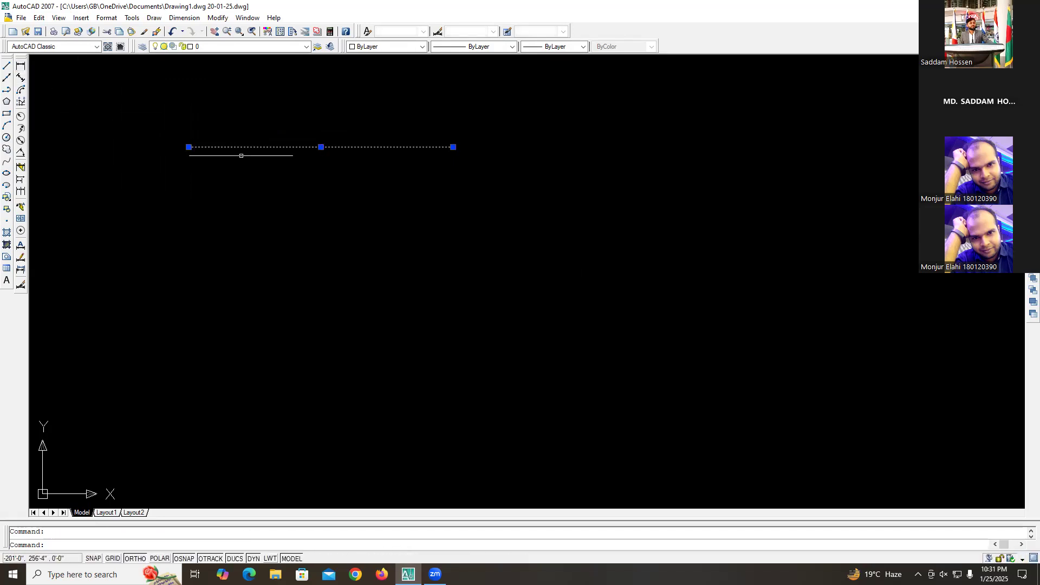
{"action": "key", "text": "Escape"}
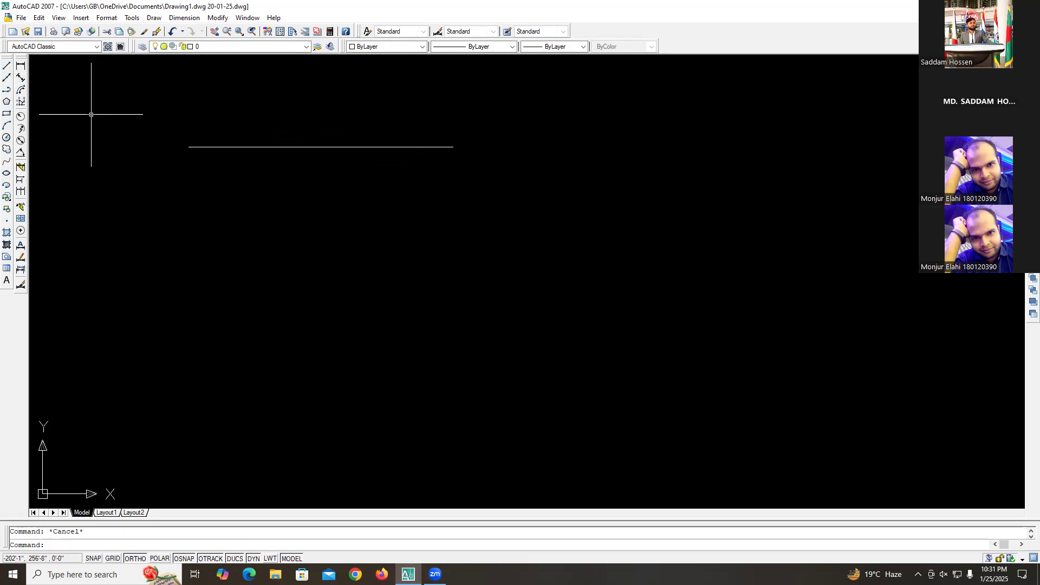
{"action": "left_click", "coordinate": [21, 64]}
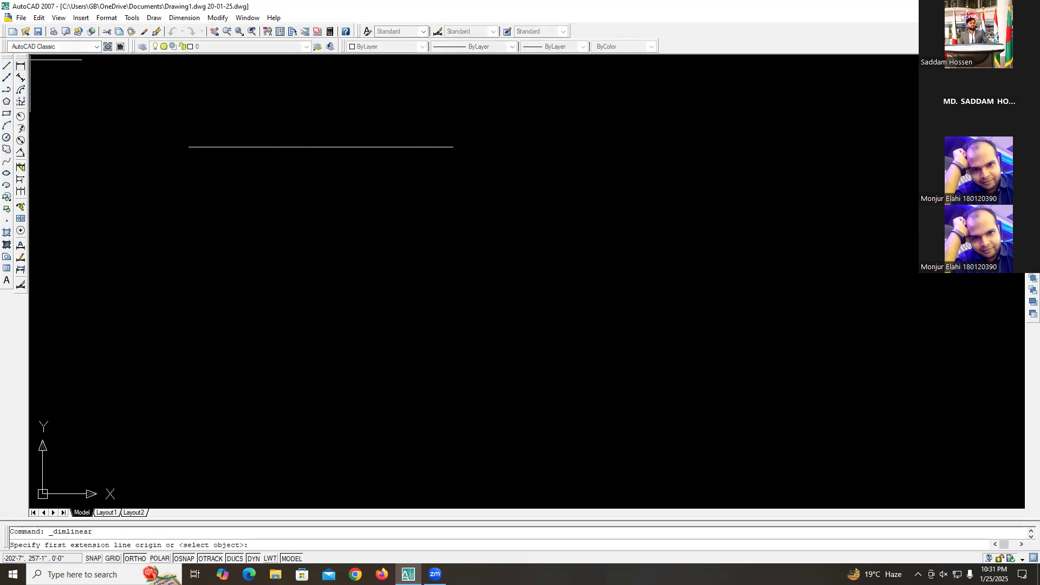
{"action": "left_click", "coordinate": [183, 147]}
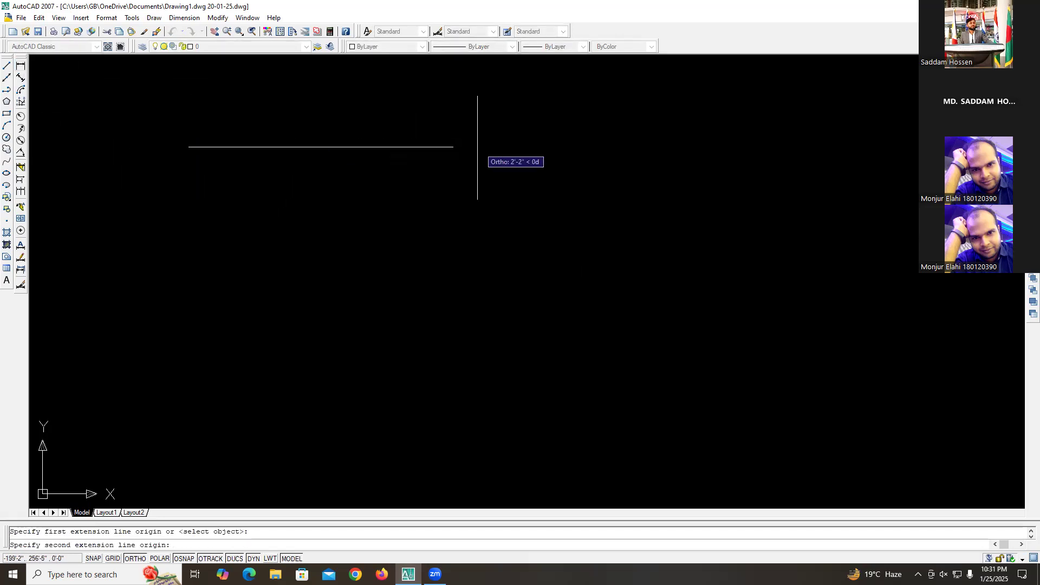
{"action": "left_click", "coordinate": [453, 147]}
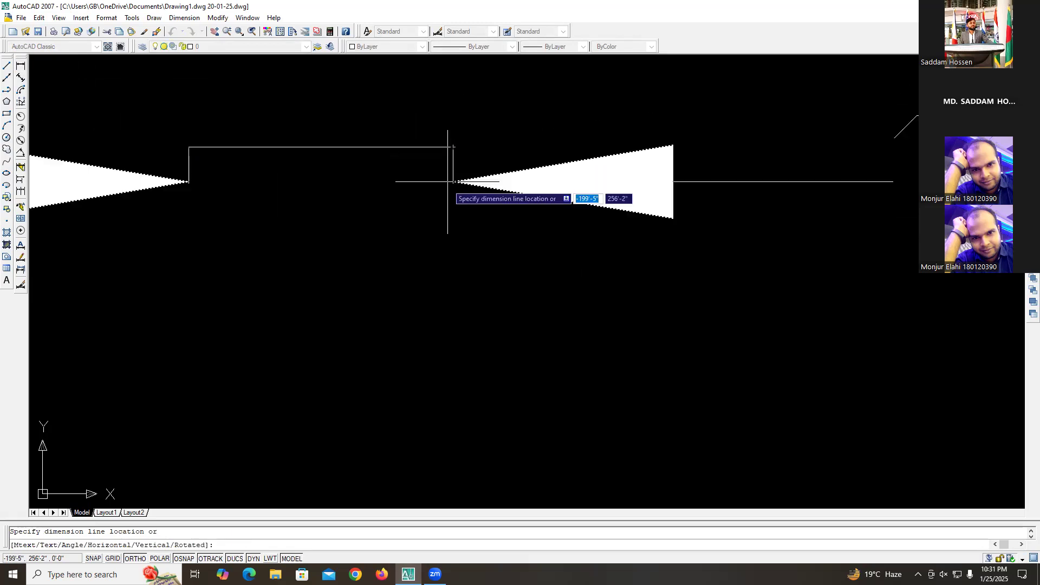
{"action": "left_click", "coordinate": [453, 202]}
- Examine the short line's dimension text and arrowheads, and the wall-thickness dimension on the small rectangle
{"action": "scroll", "coordinate": [453, 202], "scroll_direction": "down", "scroll_amount": 5}
{"action": "scroll", "coordinate": [448, 200], "scroll_direction": "up", "scroll_amount": 6}
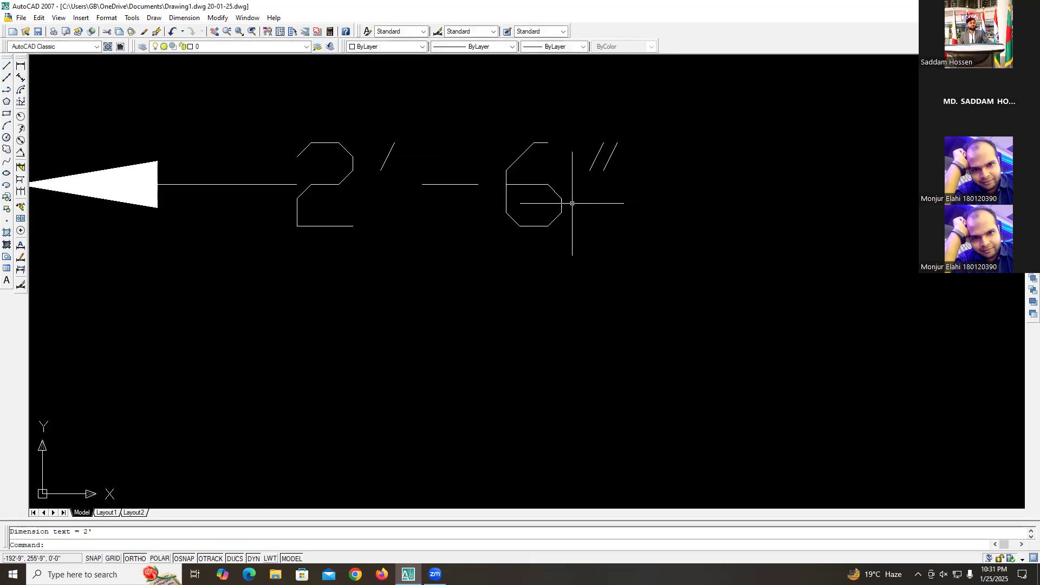
{"action": "scroll", "coordinate": [521, 203], "scroll_direction": "down", "scroll_amount": 2}
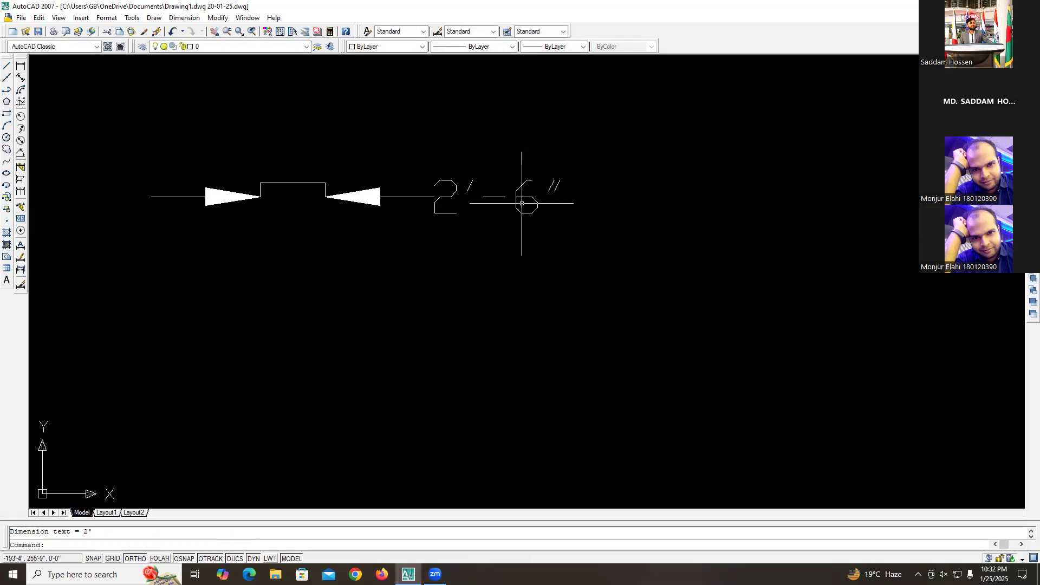
{"action": "scroll", "coordinate": [365, 185], "scroll_direction": "down", "scroll_amount": 7}
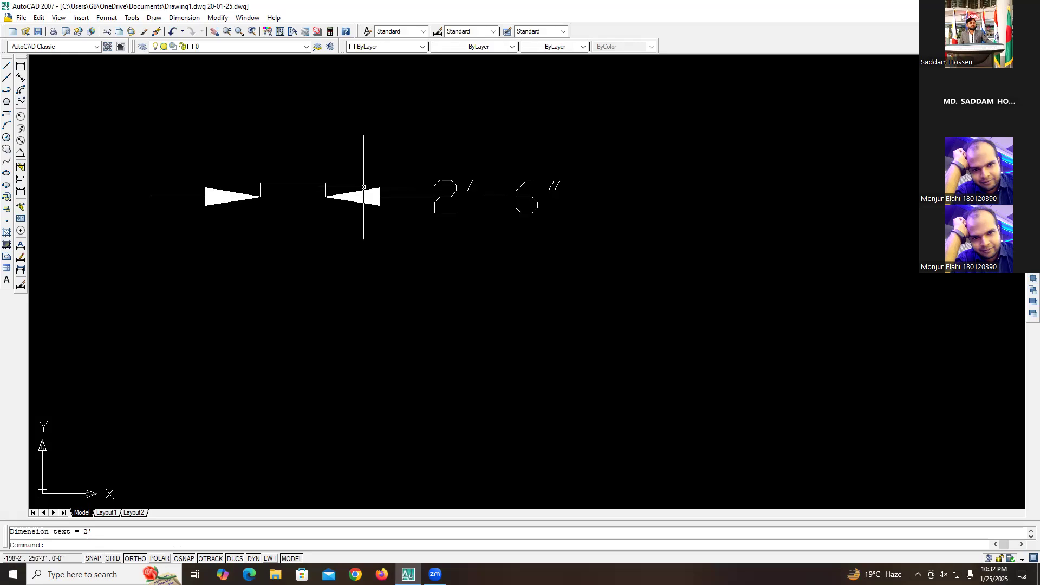
{"action": "scroll", "coordinate": [663, 308], "scroll_direction": "up", "scroll_amount": 8}
{"action": "scroll", "coordinate": [664, 309], "scroll_direction": "down", "scroll_amount": 7}
{"action": "scroll", "coordinate": [802, 311], "scroll_direction": "up", "scroll_amount": 5}
{"action": "scroll", "coordinate": [345, 275], "scroll_direction": "down", "scroll_amount": 4}
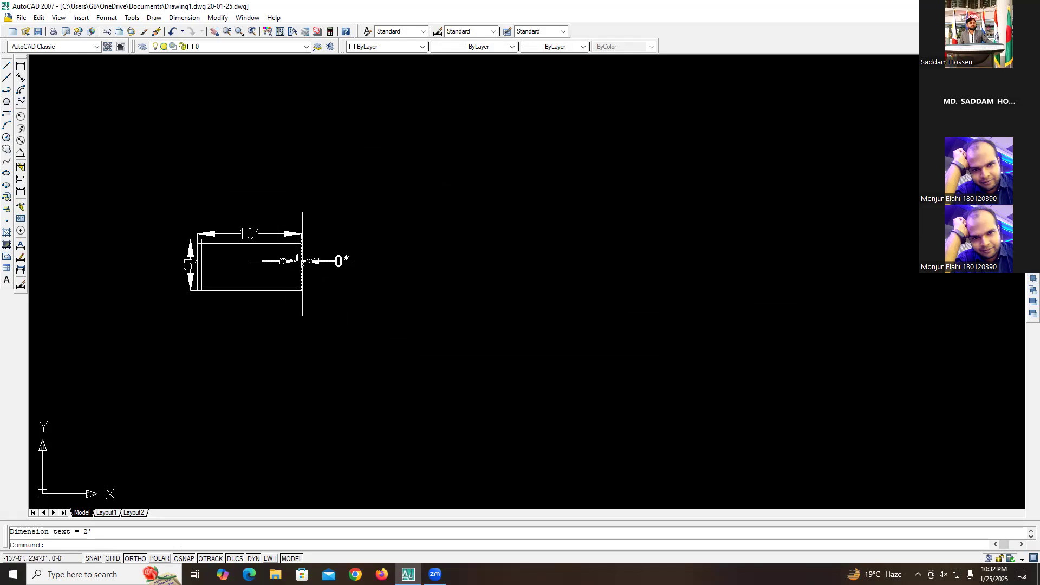
- Try to reset the model space limits with lower left corner 100000,1000000 and the default upper right corner
{"action": "left_click", "coordinate": [106, 17]}
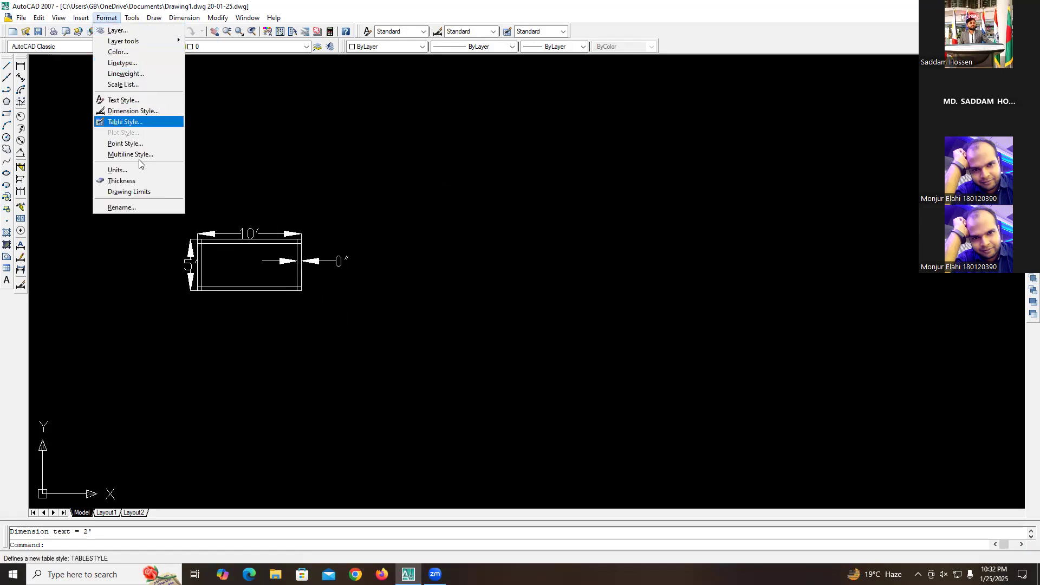
{"action": "left_click", "coordinate": [151, 187]}
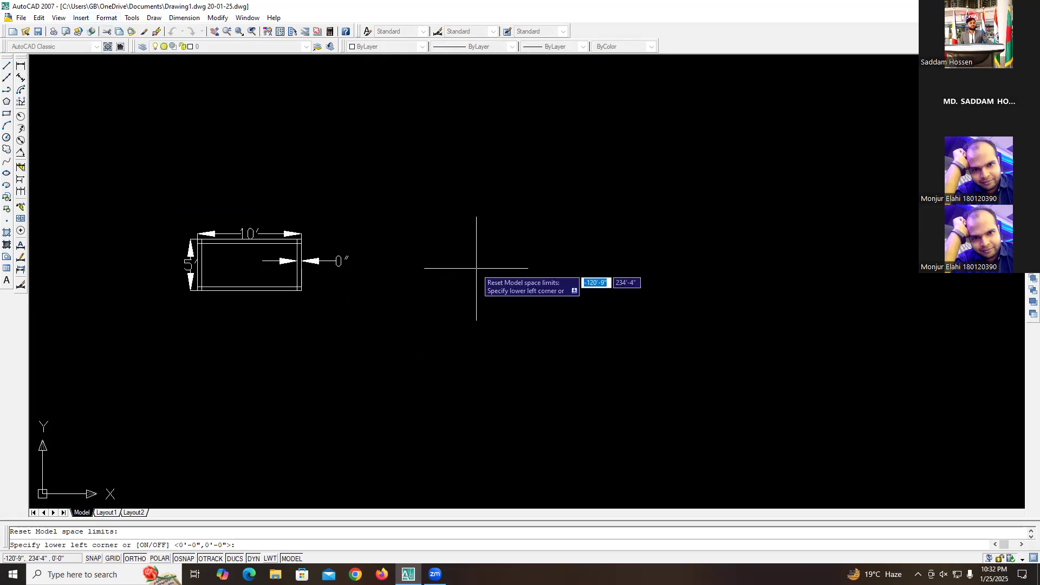
{"action": "type", "text": "1000"}
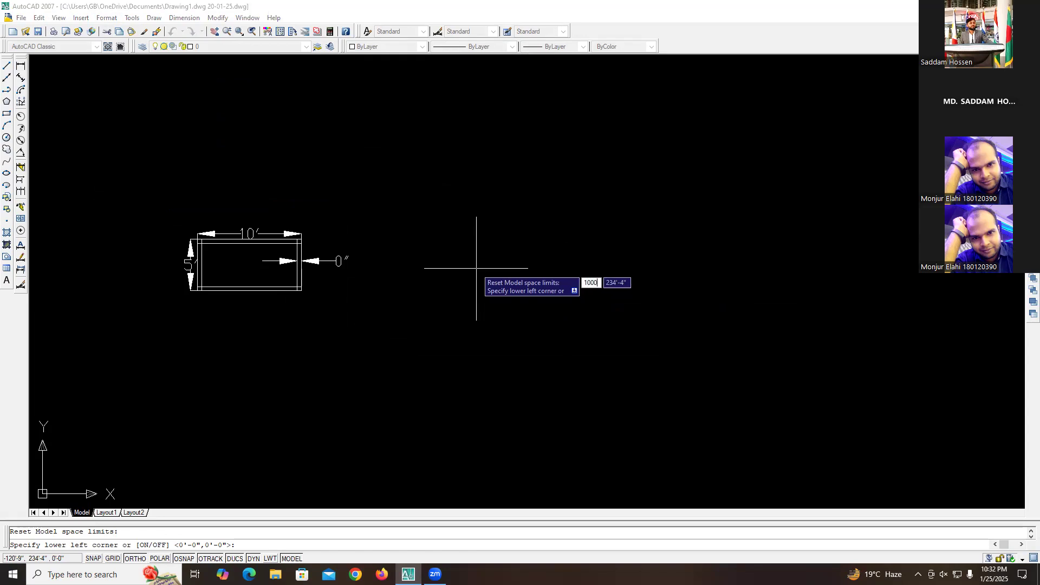
{"action": "type", "text": "00"}
{"action": "key", "text": "Tab"}
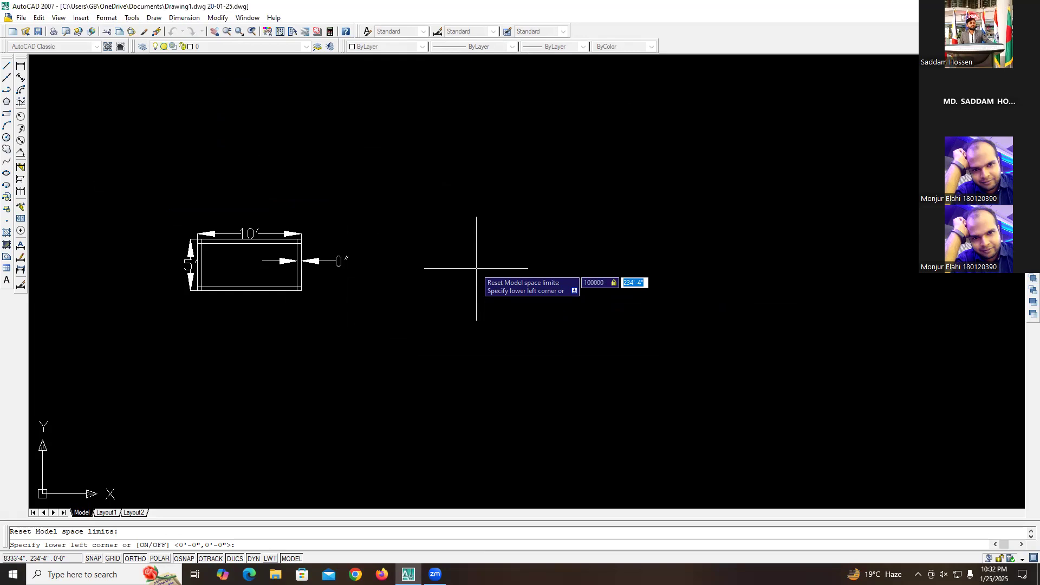
{"action": "type", "text": "10000"}
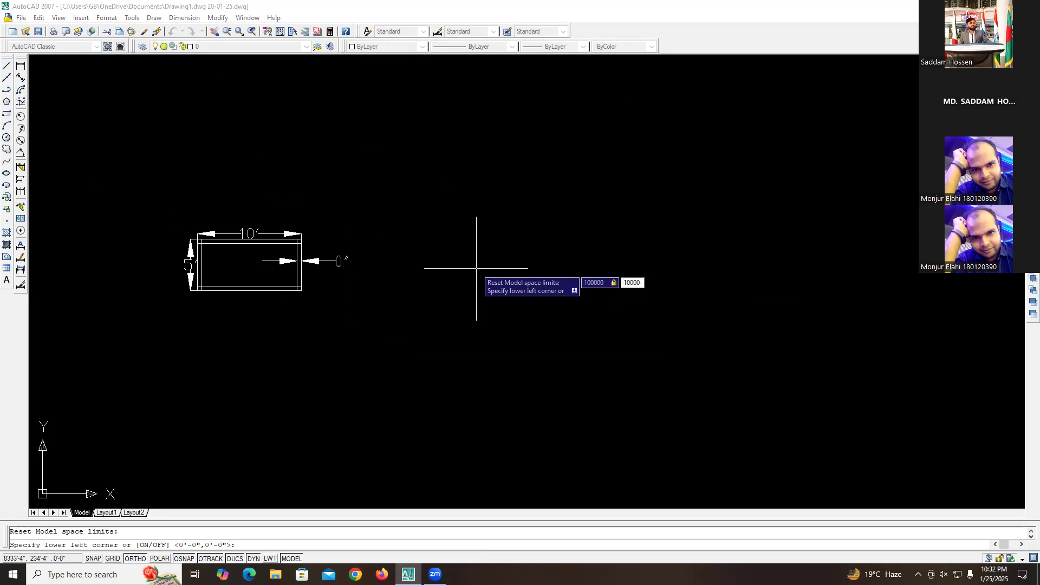
{"action": "type", "text": "00"}
{"action": "key", "text": "Return"}
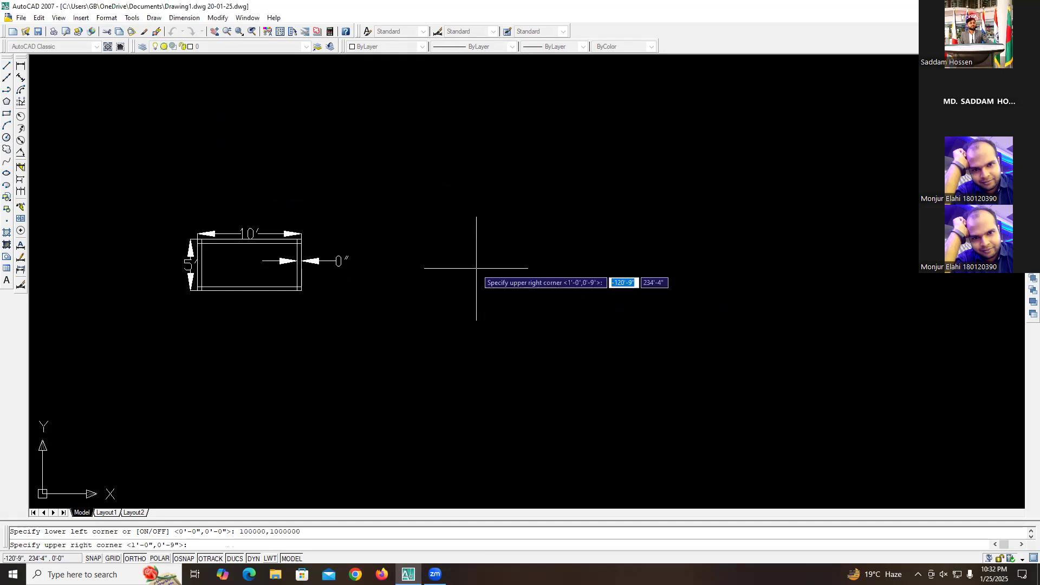
{"action": "key", "text": "Return"}
{"action": "key", "text": "Return"}
{"action": "key", "text": "Escape"}
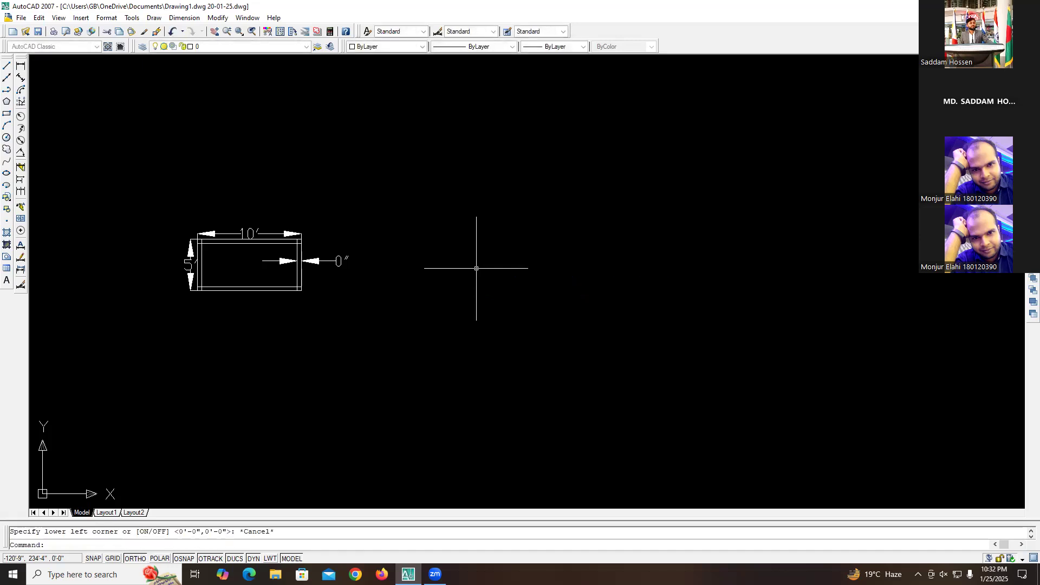
- Review the drawing units' length type and precision settings, keeping them as they are
{"action": "scroll", "coordinate": [186, 149], "scroll_direction": "down", "scroll_amount": 5}
{"action": "scroll", "coordinate": [133, 154], "scroll_direction": "down", "scroll_amount": 1}
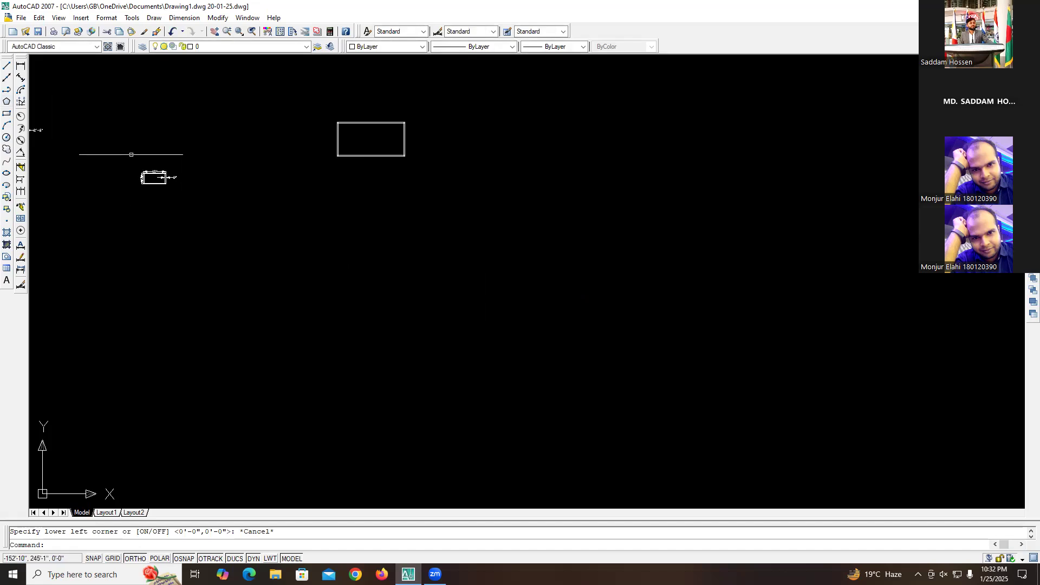
{"action": "scroll", "coordinate": [116, 152], "scroll_direction": "down", "scroll_amount": 4}
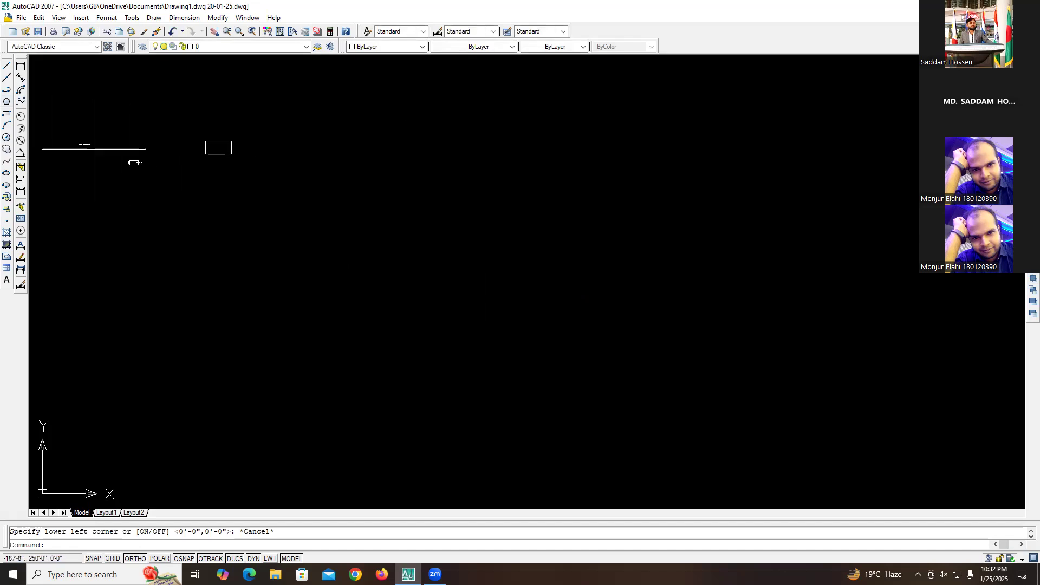
{"action": "left_click", "coordinate": [107, 17]}
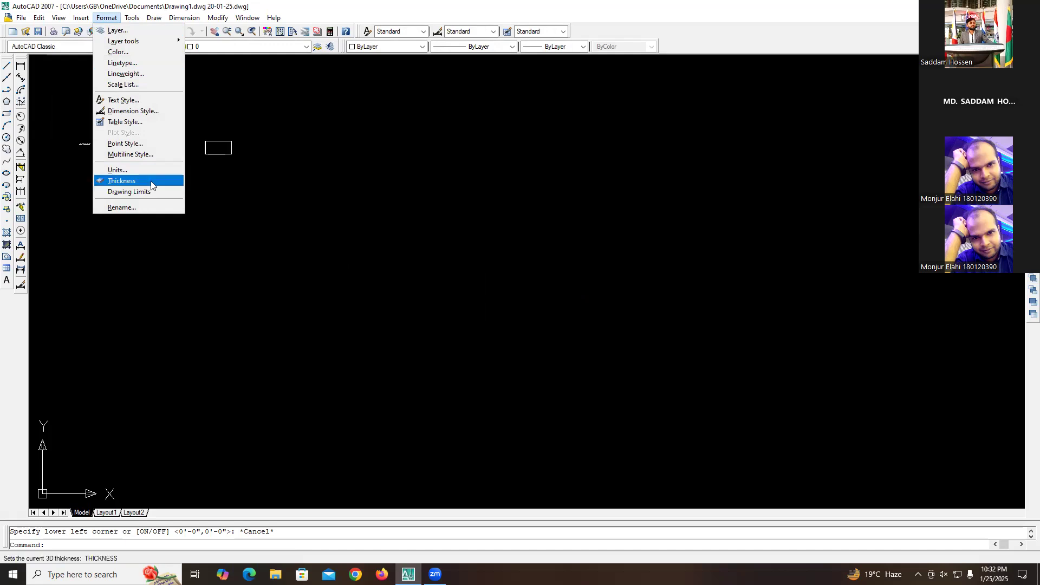
{"action": "left_click", "coordinate": [152, 170]}
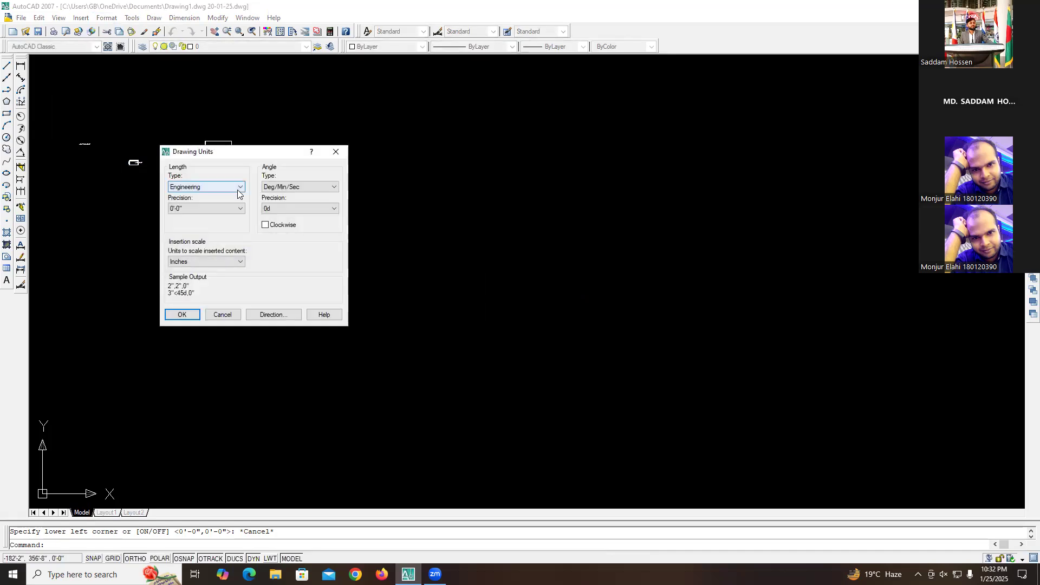
{"action": "left_click", "coordinate": [229, 209]}
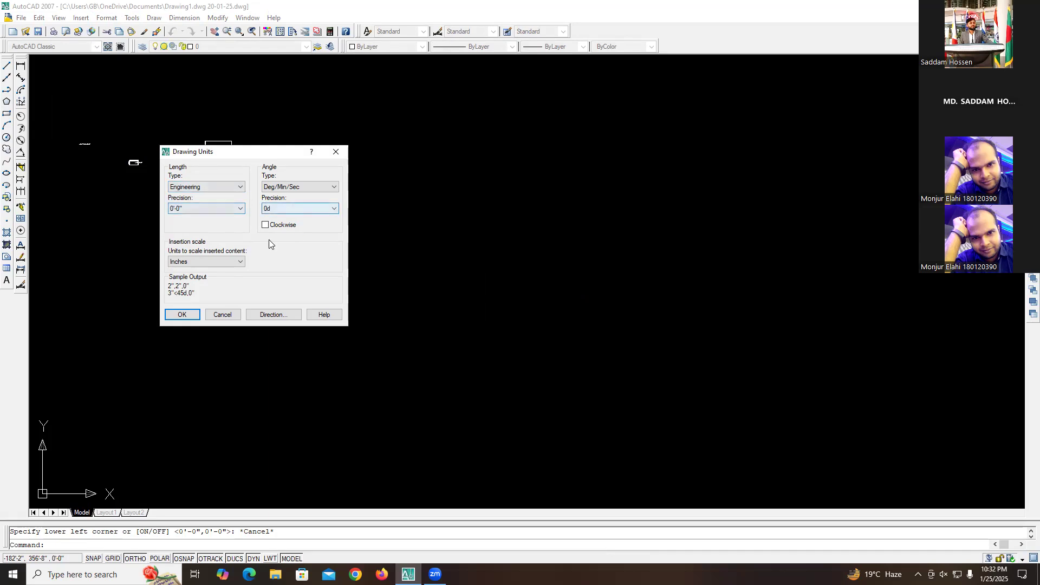
{"action": "left_click", "coordinate": [190, 316]}
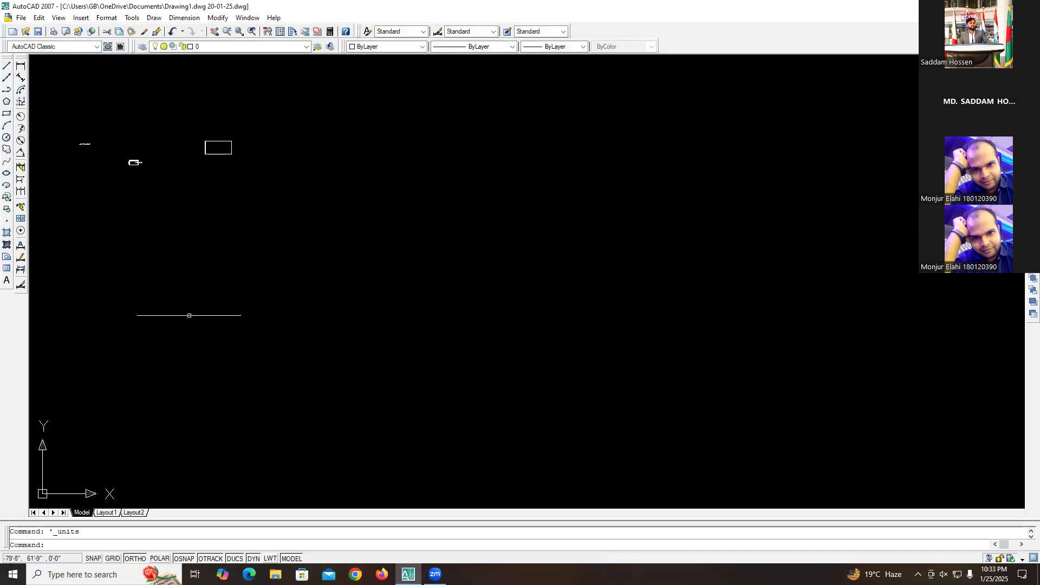
- Modify the Standard dimension style, setting the baseline spacing of its dimension lines to 12"
{"action": "left_click", "coordinate": [107, 17]}
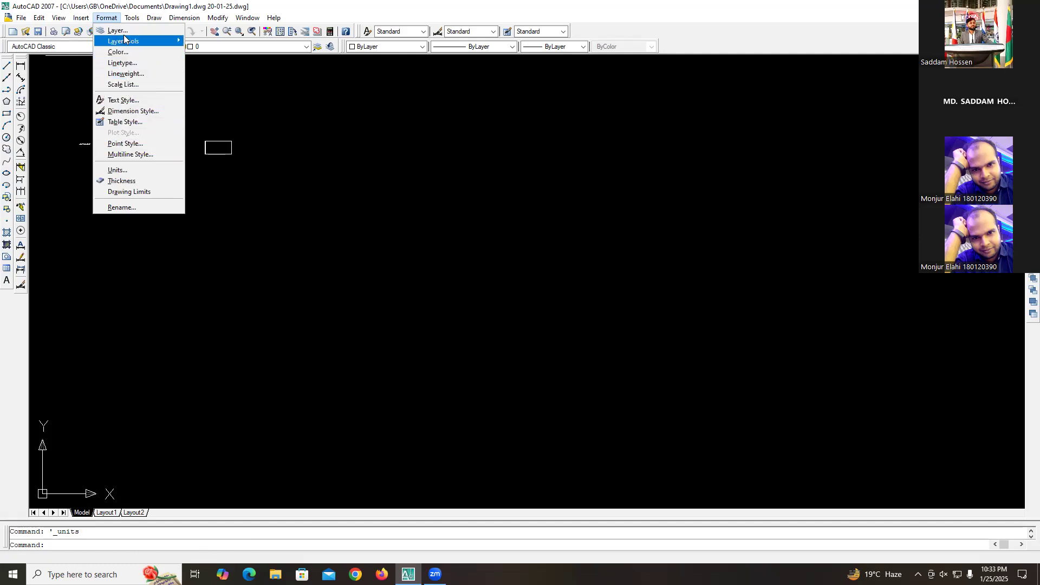
{"action": "mouse_move", "coordinate": [124, 35]}
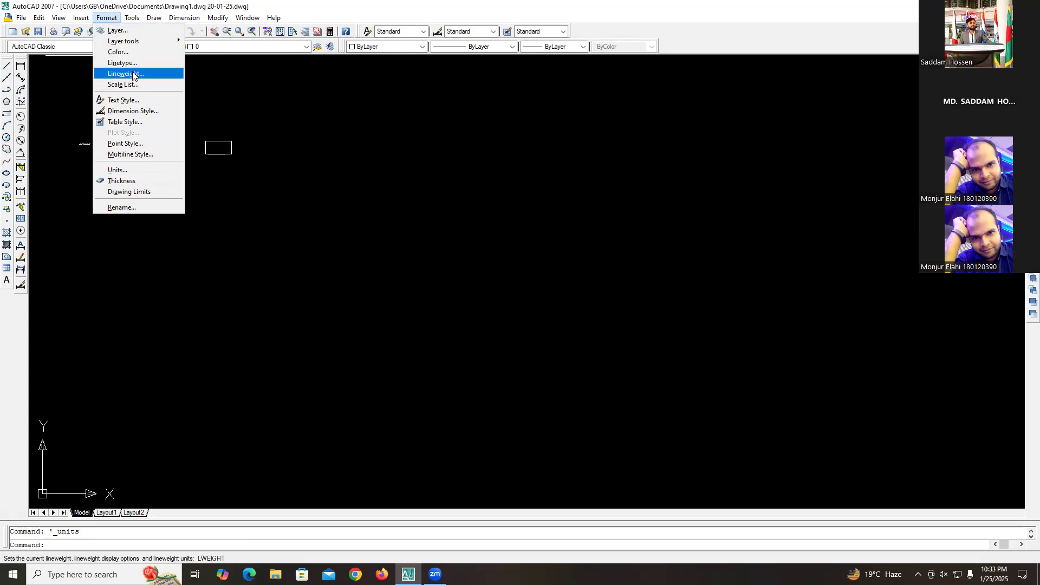
{"action": "left_click", "coordinate": [131, 111]}
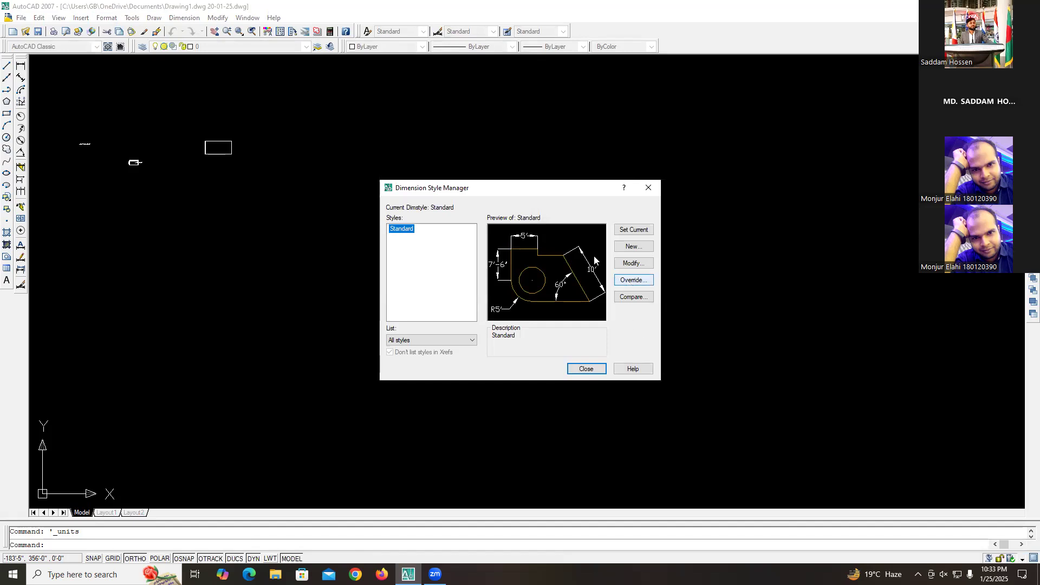
{"action": "left_click", "coordinate": [637, 264]}
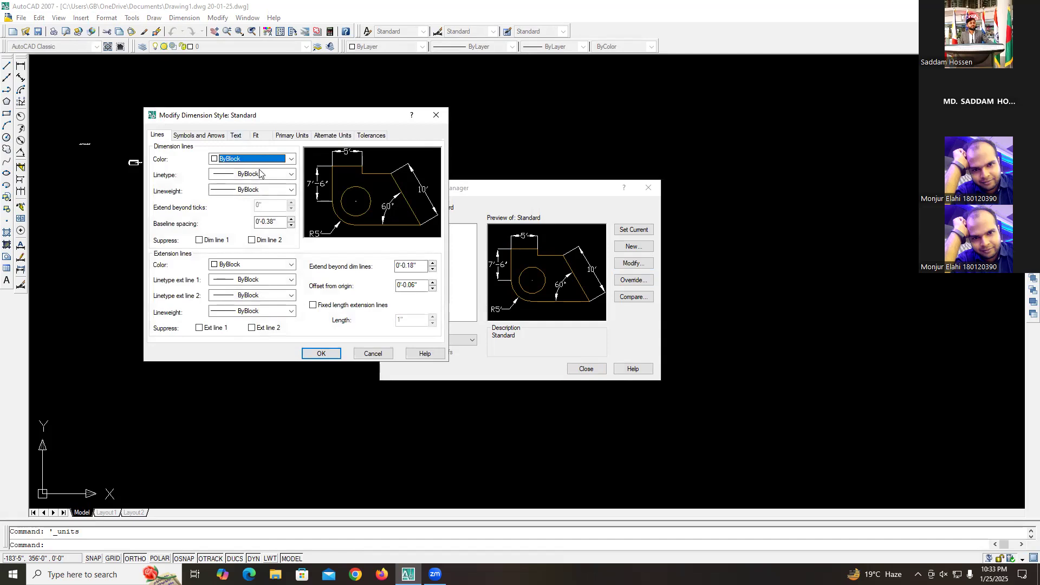
{"action": "left_click", "coordinate": [291, 219]}
{"action": "left_click", "coordinate": [264, 222]}
{"action": "left_click_drag", "start_coordinate": [263, 222], "coordinate": [260, 222]}
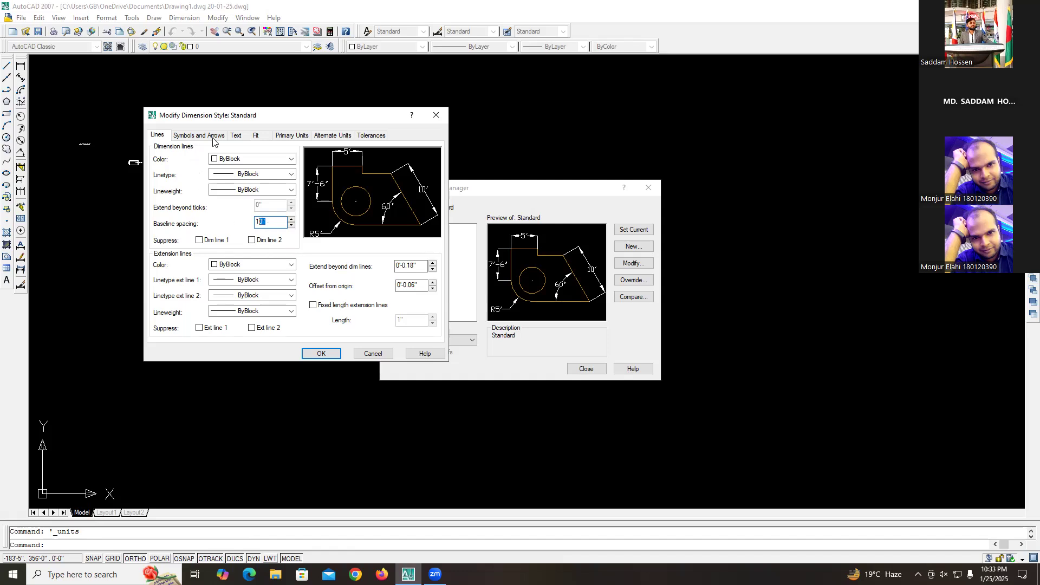
- Set the text height of the Standard dimension style to 5"
{"action": "left_click", "coordinate": [237, 136]}
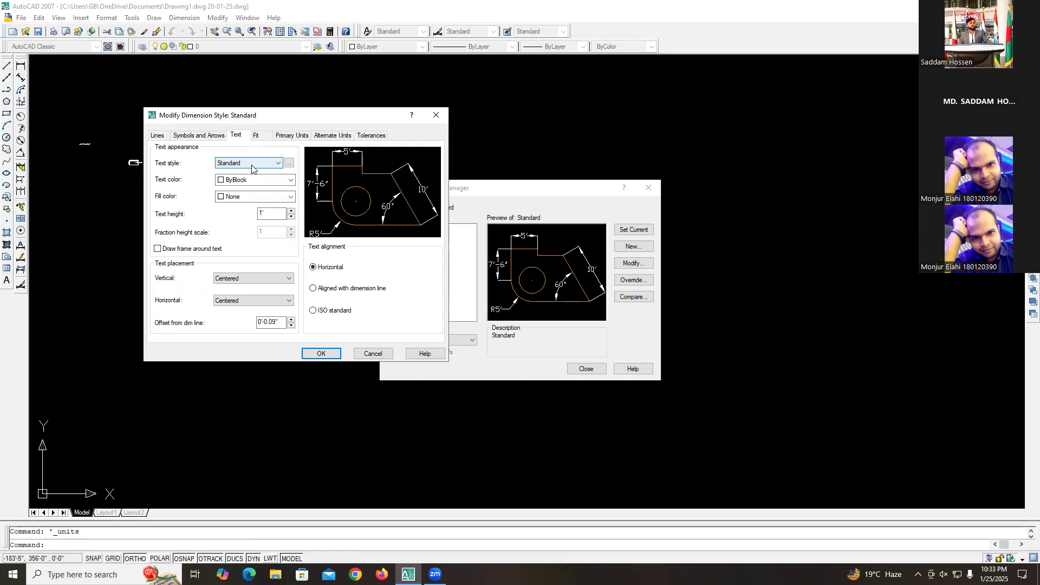
{"action": "left_click", "coordinate": [263, 216]}
{"action": "left_click", "coordinate": [290, 218]}
{"action": "left_click", "coordinate": [289, 218]}
{"action": "left_click", "coordinate": [289, 218]}
{"action": "left_click", "coordinate": [290, 217]}
{"action": "left_click", "coordinate": [290, 218]}
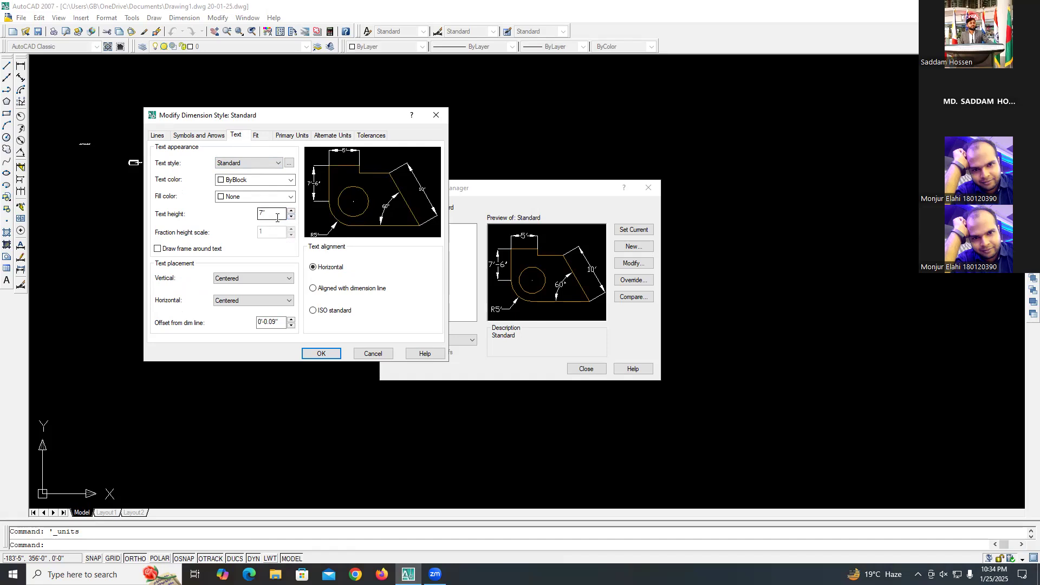
{"action": "left_click_drag", "start_coordinate": [273, 214], "coordinate": [238, 216]}
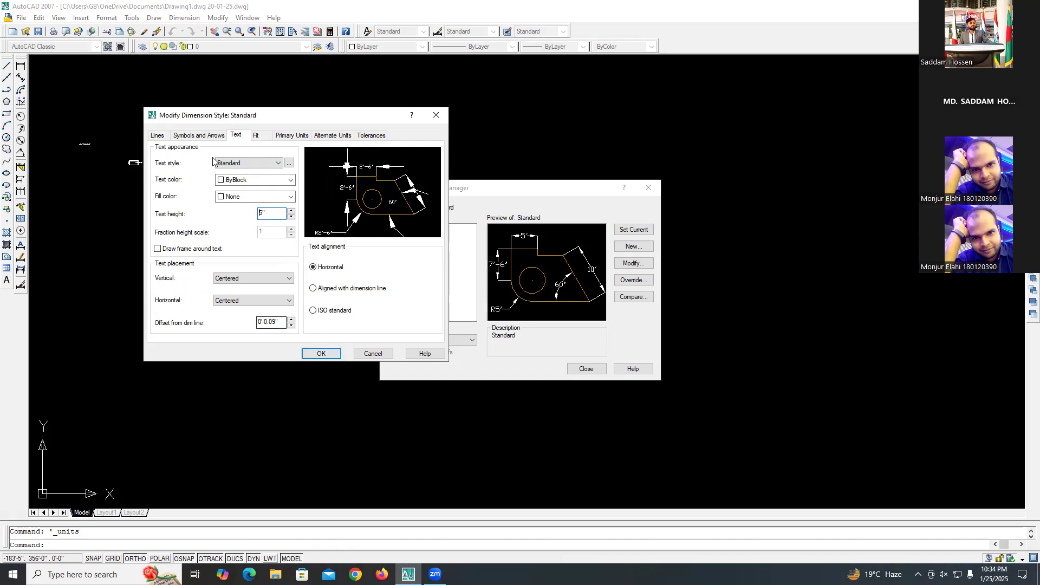
- Reduce the arrow size of the Standard dimension style to 1'-3" and set the style current
{"action": "left_click", "coordinate": [157, 136]}
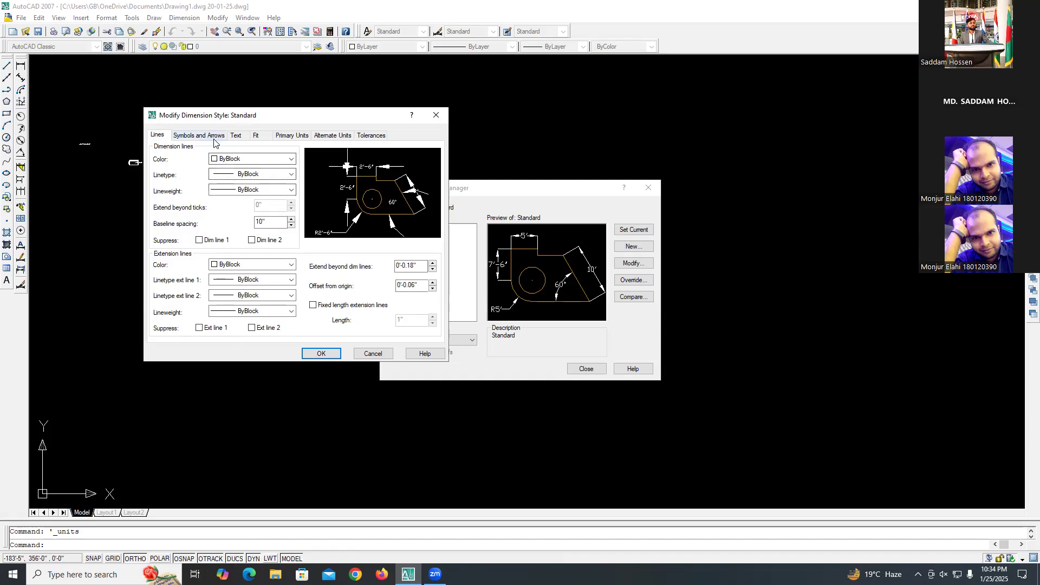
{"action": "left_click", "coordinate": [193, 138]}
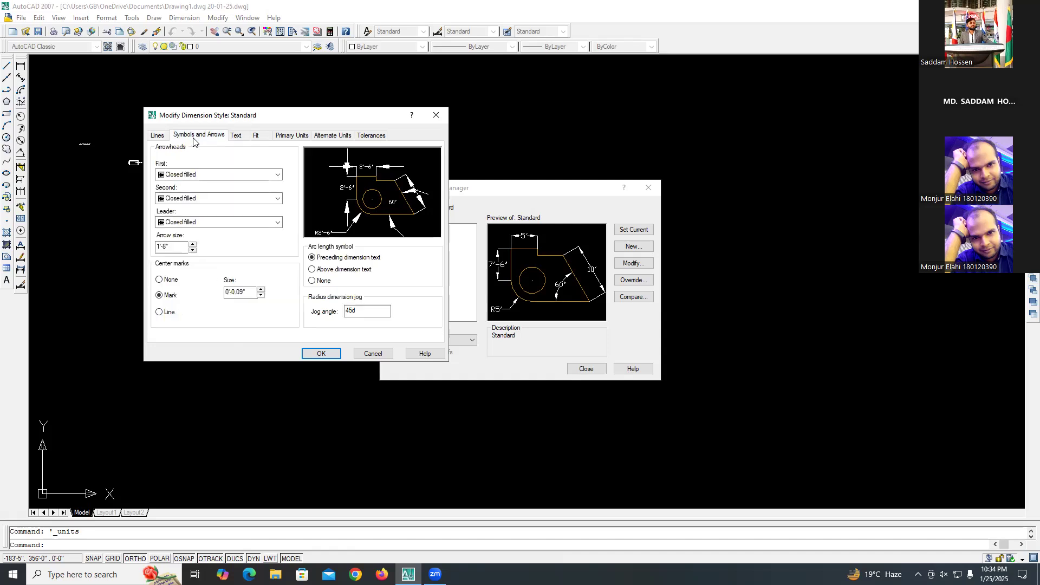
{"action": "left_click", "coordinate": [195, 252]}
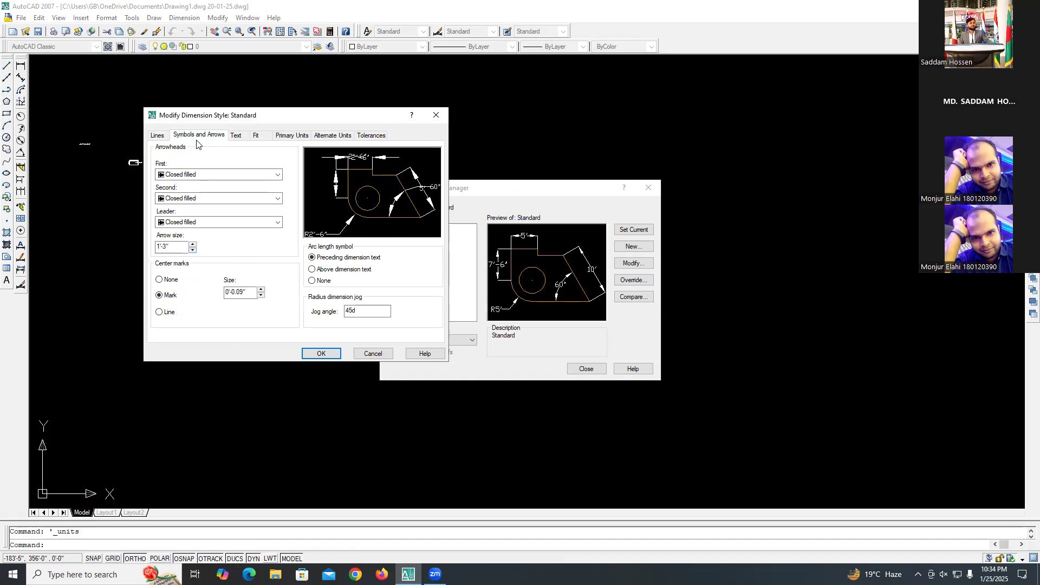
{"action": "left_click", "coordinate": [300, 138]}
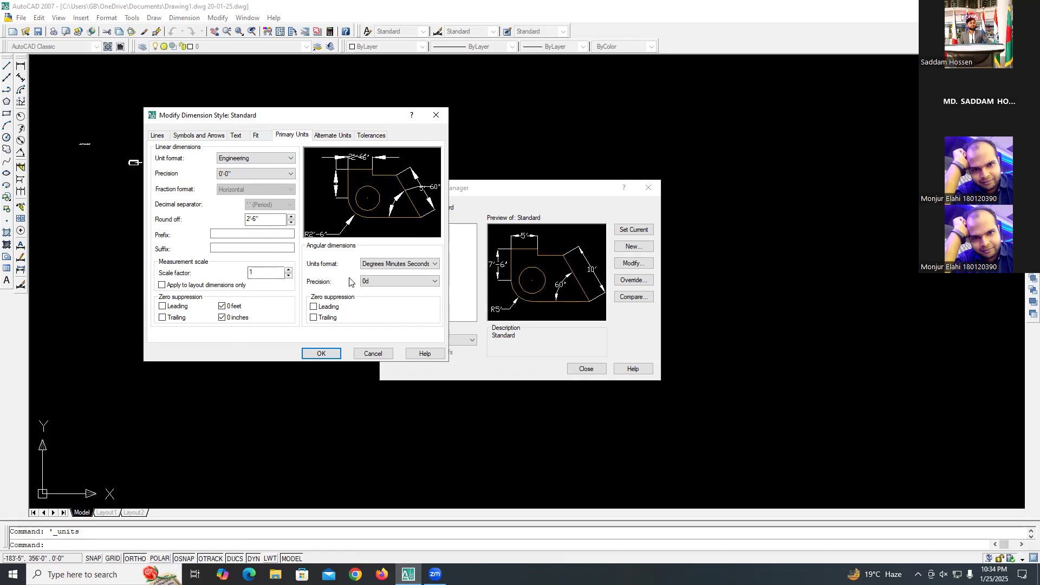
{"action": "left_click", "coordinate": [321, 353]}
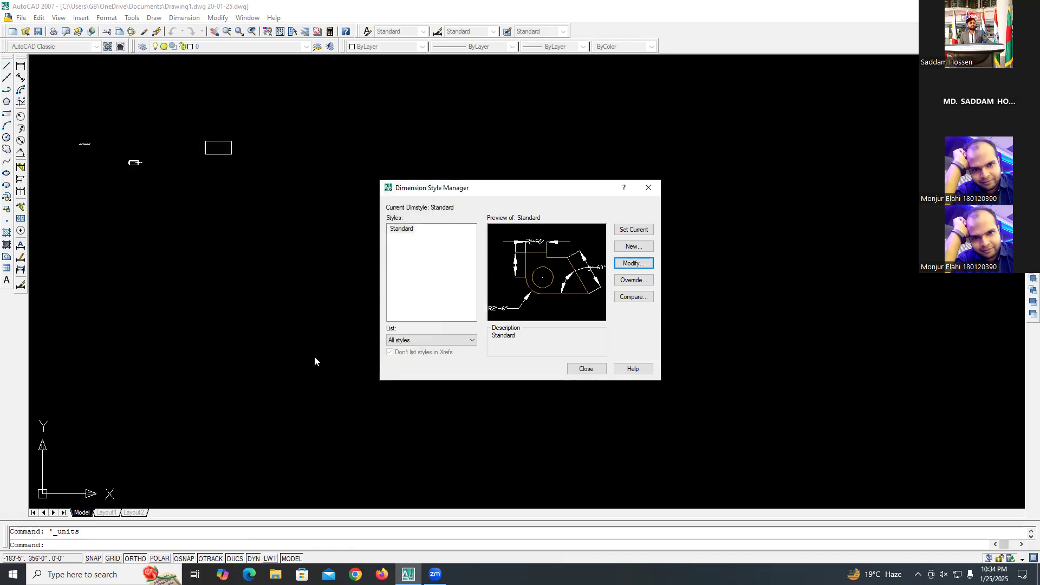
{"action": "left_click", "coordinate": [640, 234]}
{"action": "left_click", "coordinate": [586, 369]}
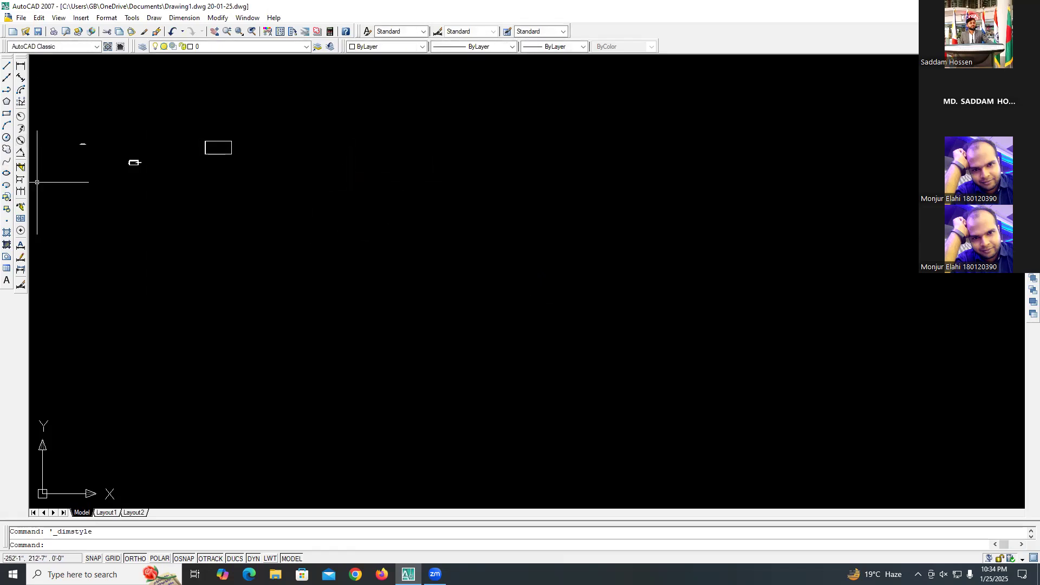
- Add a second linear dimension to the short horizontal line, placed above it, and compare it with the dimension below
{"action": "scroll", "coordinate": [62, 138], "scroll_direction": "up", "scroll_amount": 5}
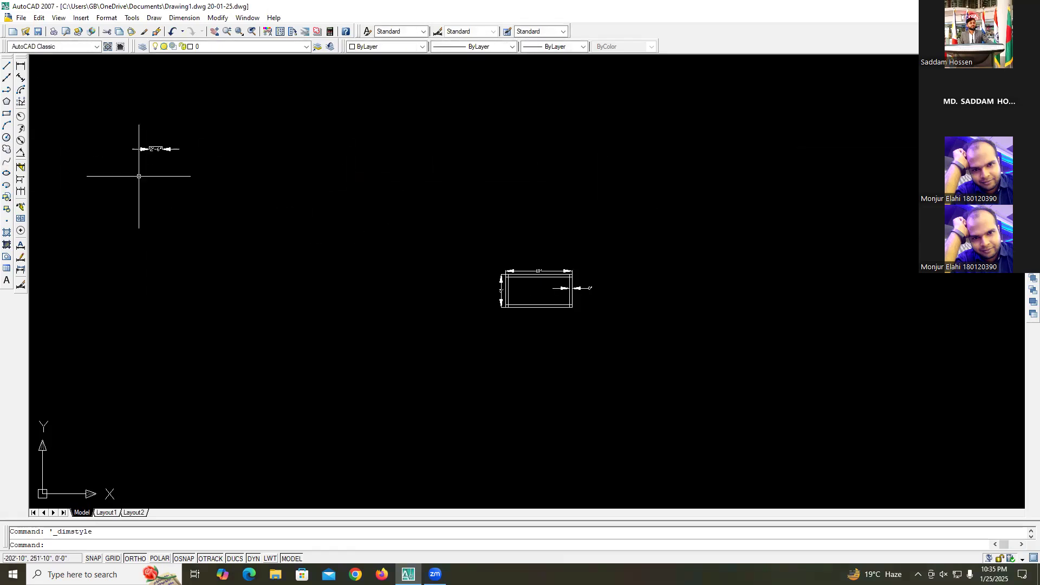
{"action": "scroll", "coordinate": [142, 162], "scroll_direction": "up", "scroll_amount": 6}
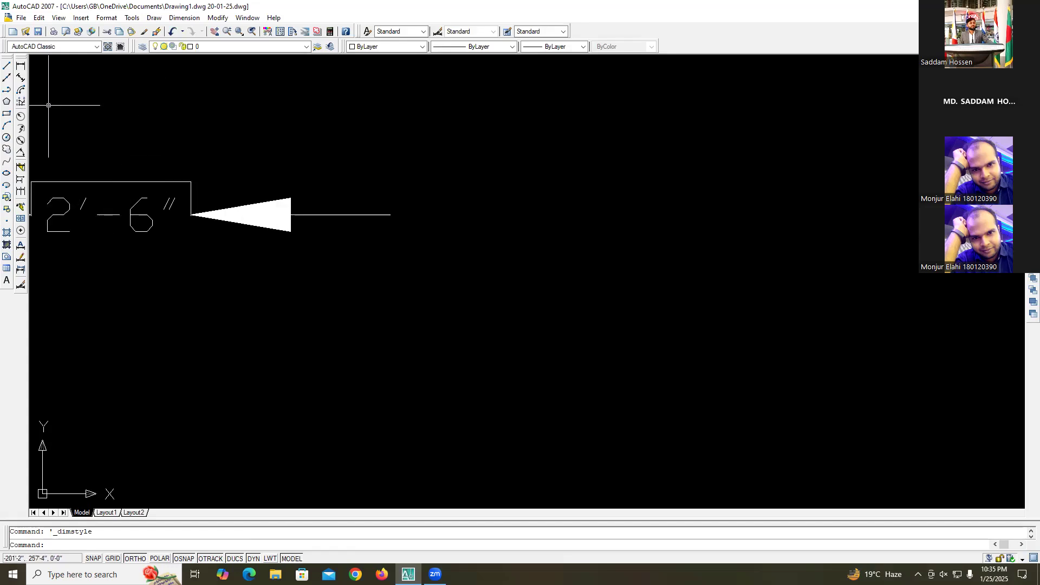
{"action": "left_click", "coordinate": [21, 67]}
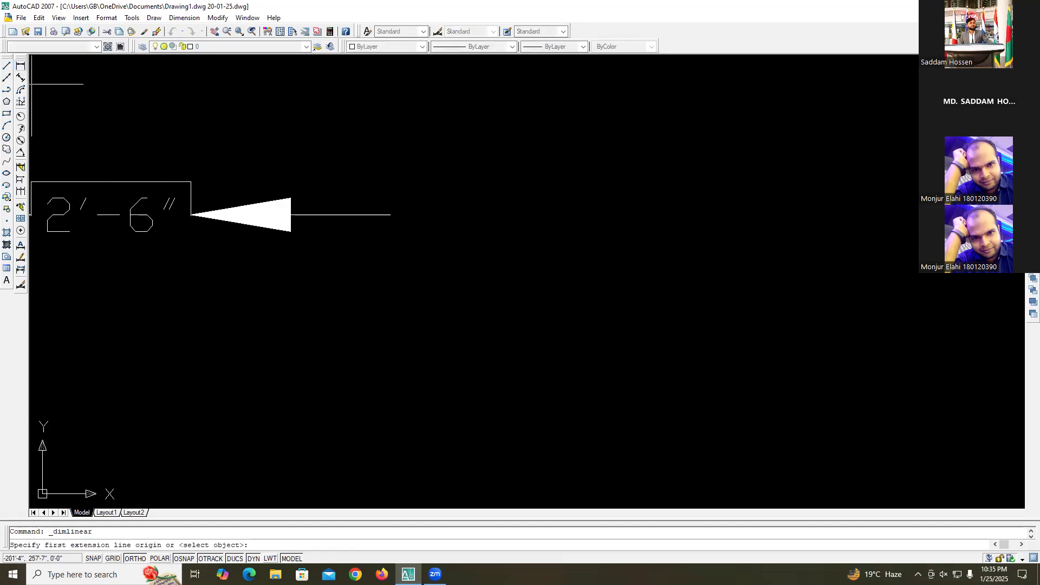
{"action": "left_click", "coordinate": [32, 185]}
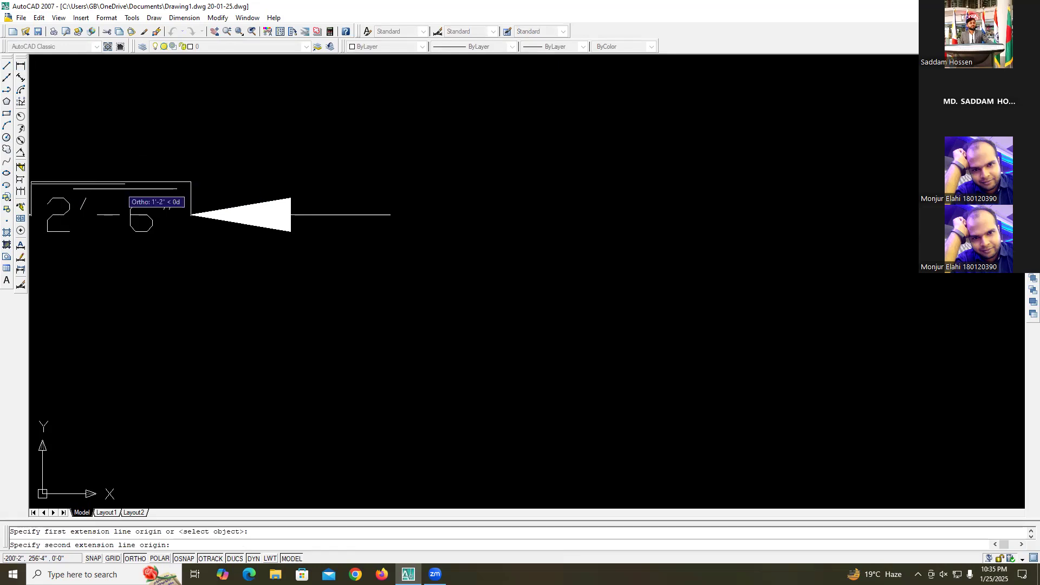
{"action": "left_click", "coordinate": [188, 184]}
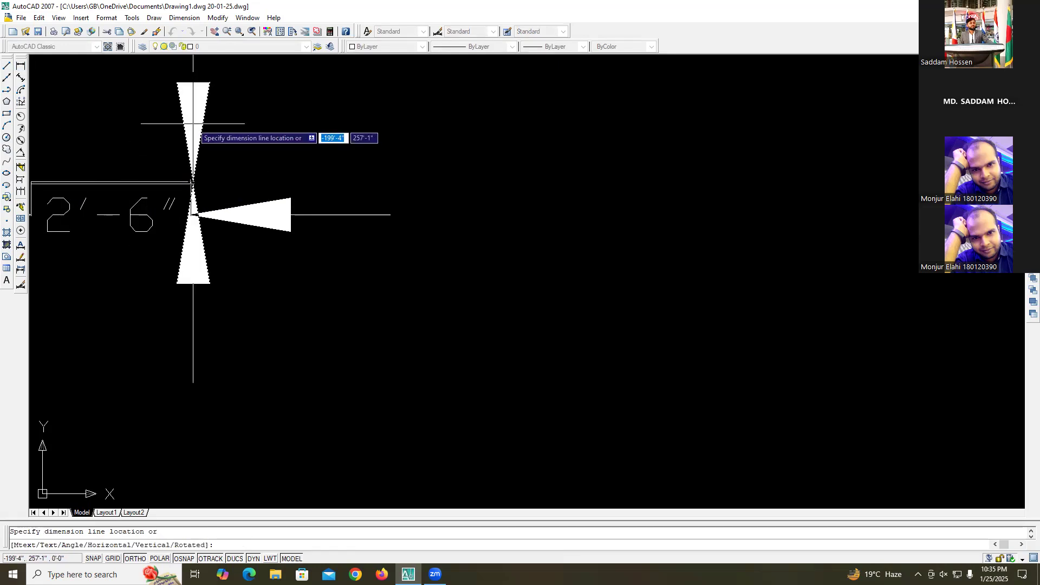
{"action": "left_click", "coordinate": [171, 128]}
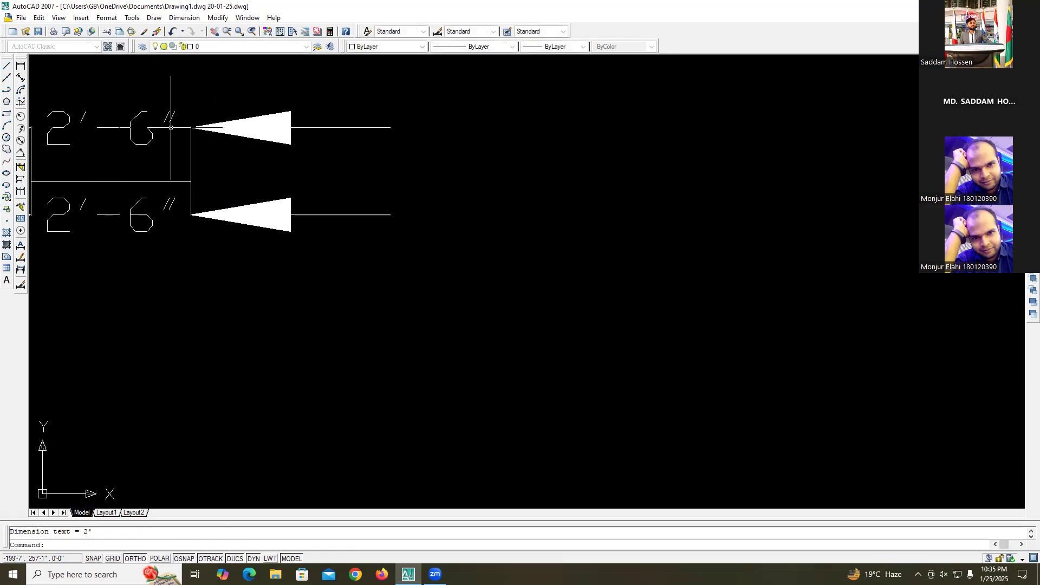
{"action": "scroll", "coordinate": [274, 280], "scroll_direction": "down", "scroll_amount": 4}
{"action": "scroll", "coordinate": [166, 228], "scroll_direction": "up", "scroll_amount": 6}
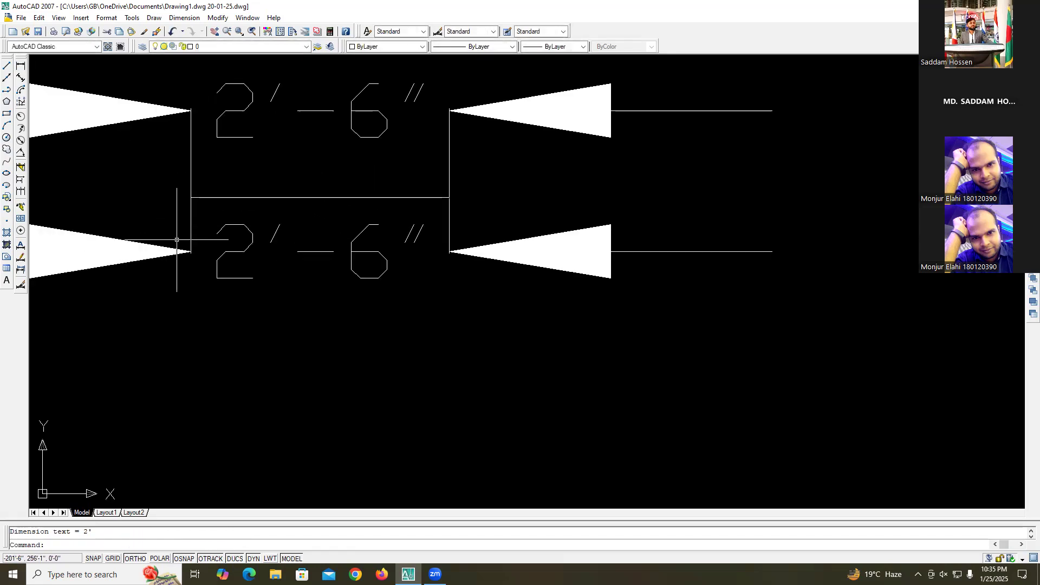
{"action": "scroll", "coordinate": [177, 239], "scroll_direction": "down", "scroll_amount": 4}
{"action": "scroll", "coordinate": [158, 260], "scroll_direction": "up", "scroll_amount": 4}
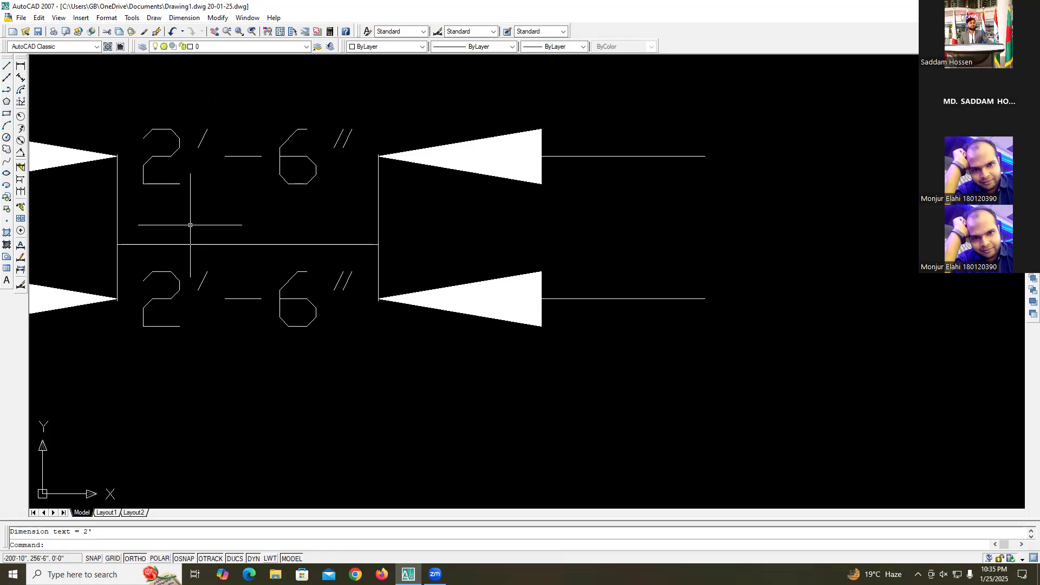
{"action": "scroll", "coordinate": [194, 237], "scroll_direction": "down", "scroll_amount": 10}
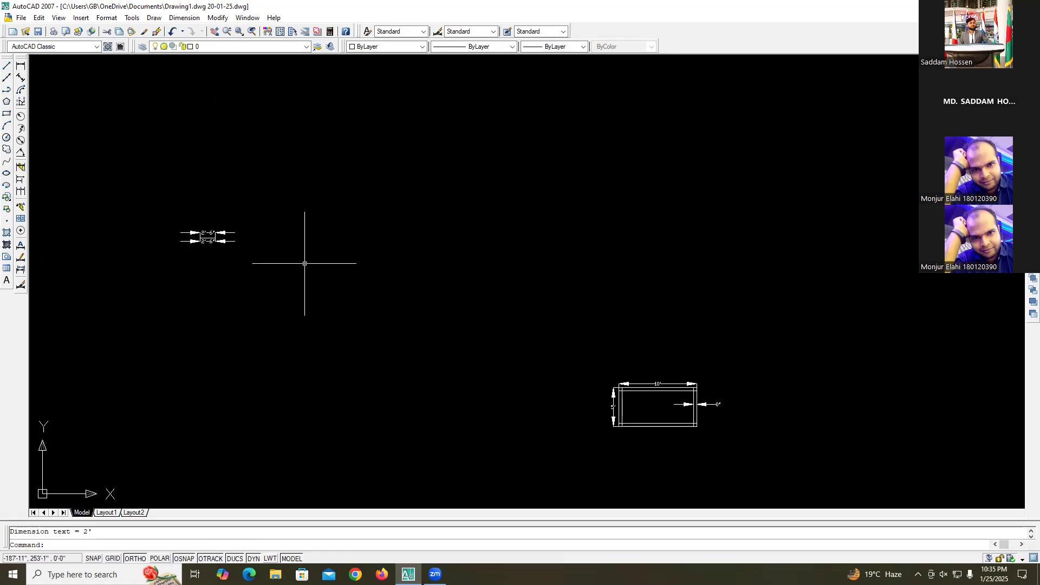
- Close the current drawing and restart AutoCAD with a blank drawing
{"action": "left_click", "coordinate": [1028, 6]}
{"action": "left_click", "coordinate": [557, 309]}
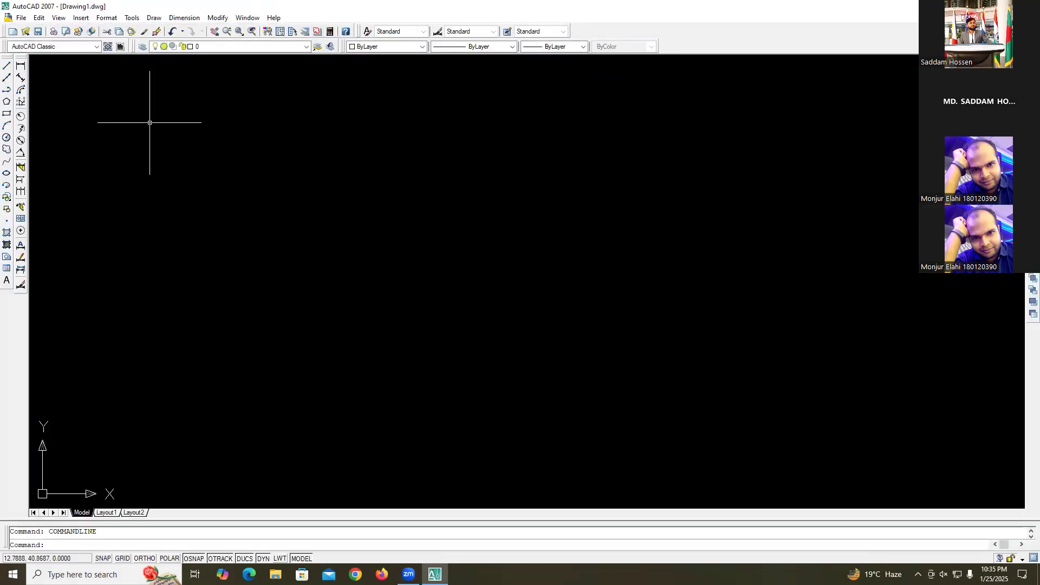
- Set the drawing units to Engineering length with 0'-0" precision and Deg/Min/Sec angles, and recheck the settings
{"action": "left_click", "coordinate": [101, 20]}
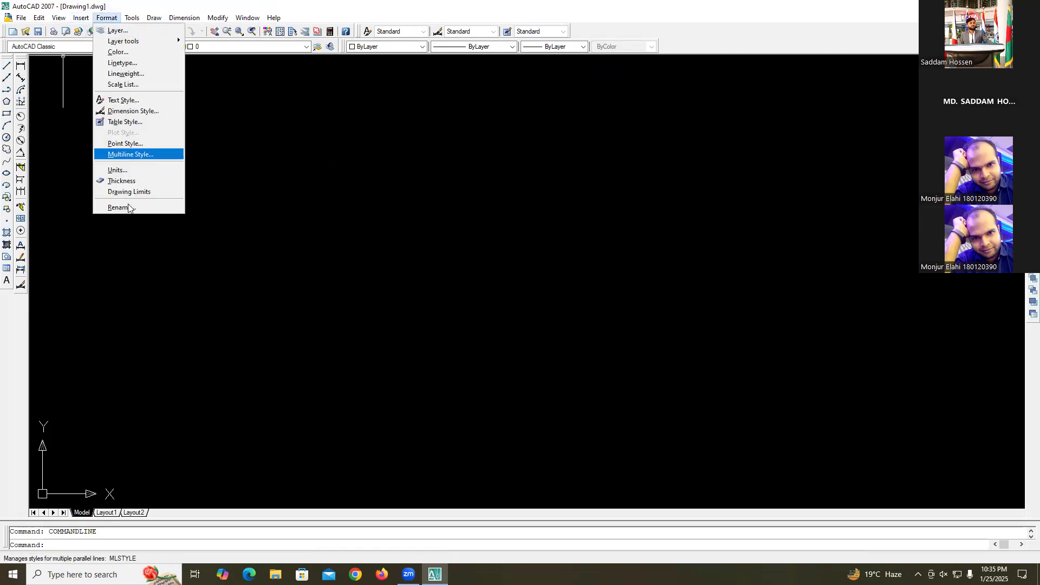
{"action": "left_click", "coordinate": [139, 172]}
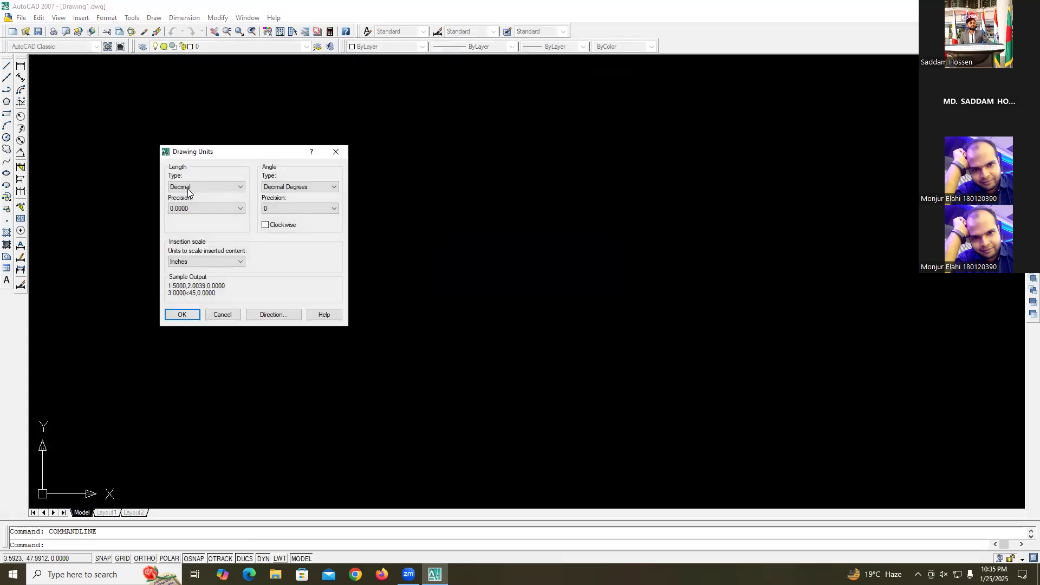
{"action": "left_click", "coordinate": [201, 187]}
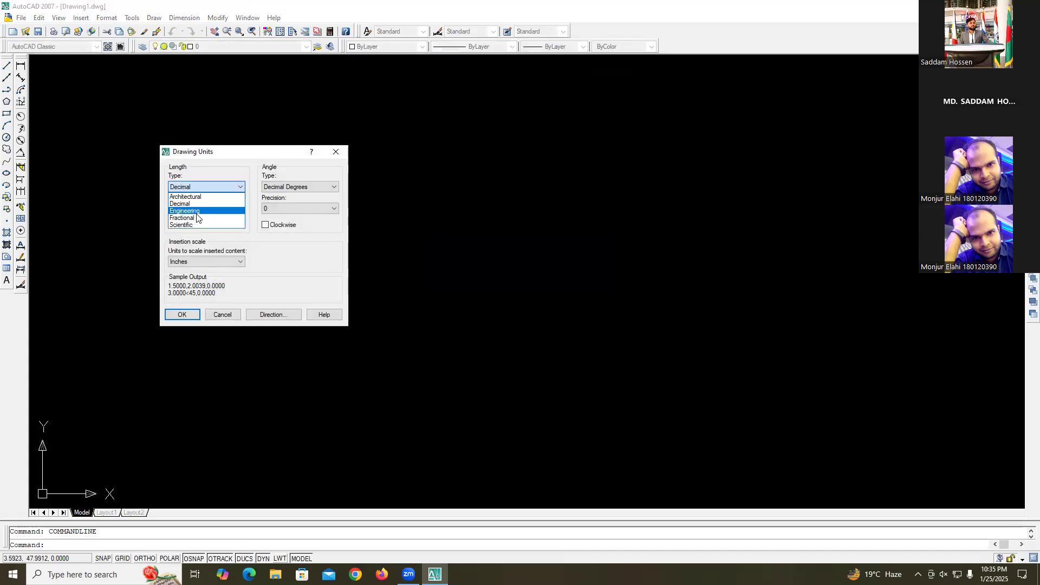
{"action": "left_click", "coordinate": [196, 212]}
{"action": "left_click", "coordinate": [299, 188]}
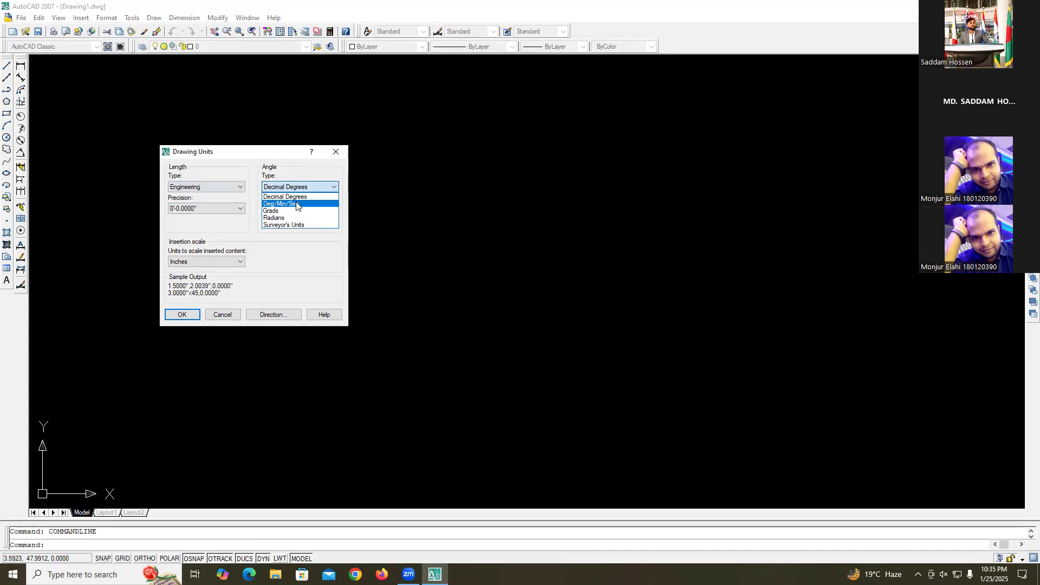
{"action": "left_click", "coordinate": [296, 205]}
{"action": "left_click", "coordinate": [231, 211]}
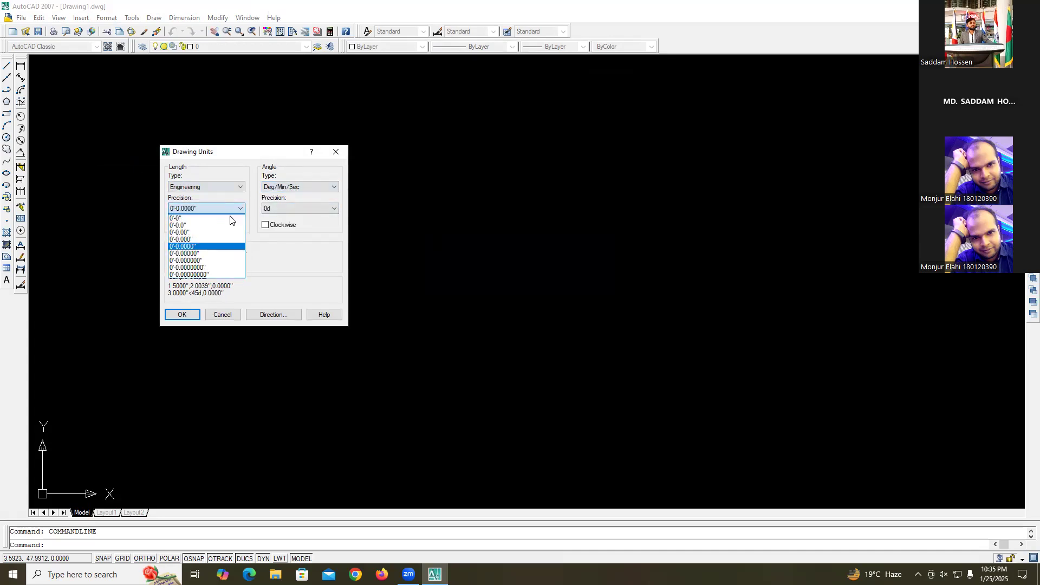
{"action": "left_click", "coordinate": [231, 219]}
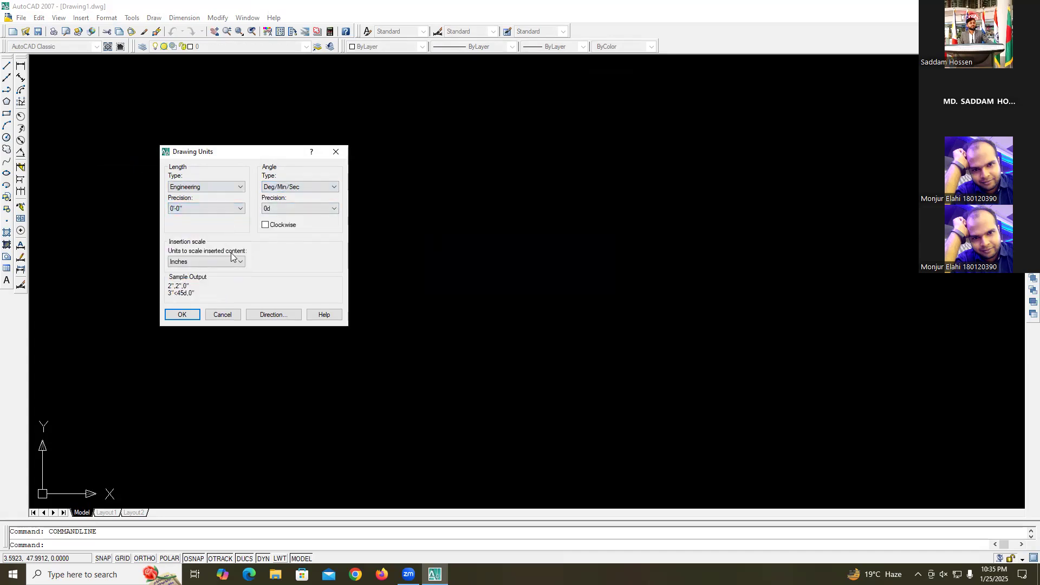
{"action": "left_click", "coordinate": [183, 314]}
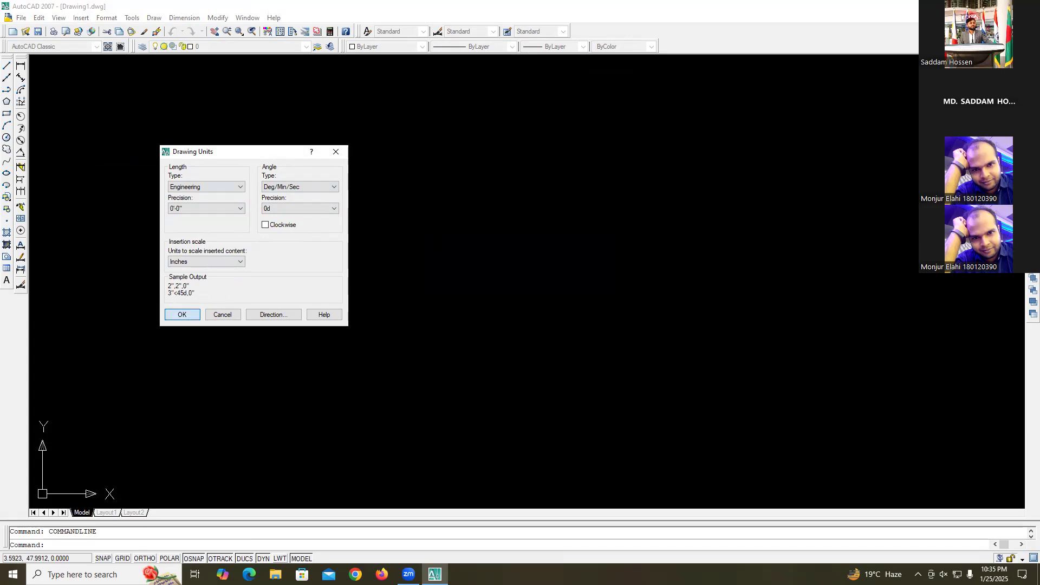
{"action": "left_click", "coordinate": [107, 17]}
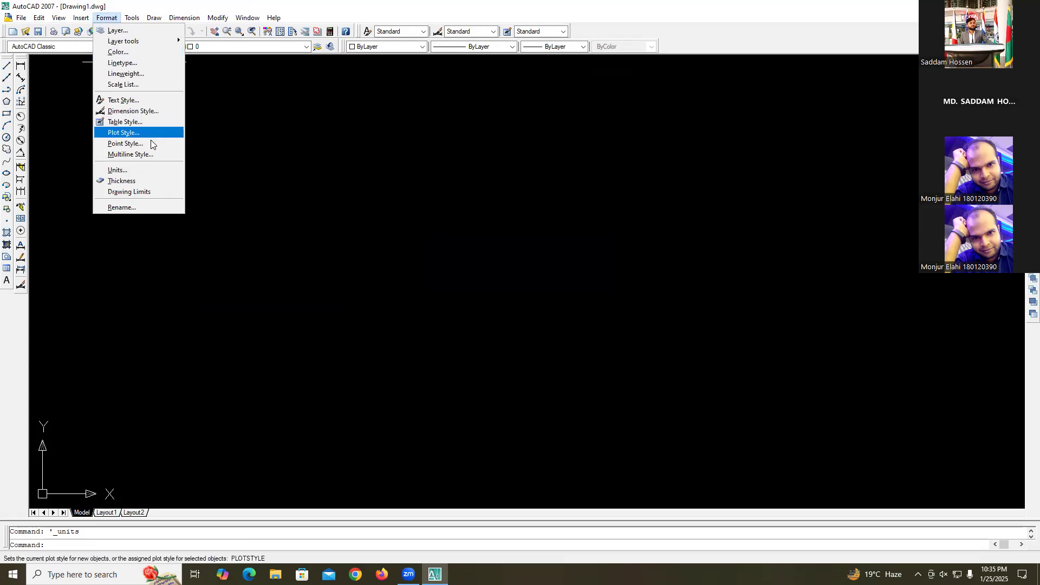
{"action": "left_click", "coordinate": [139, 171]}
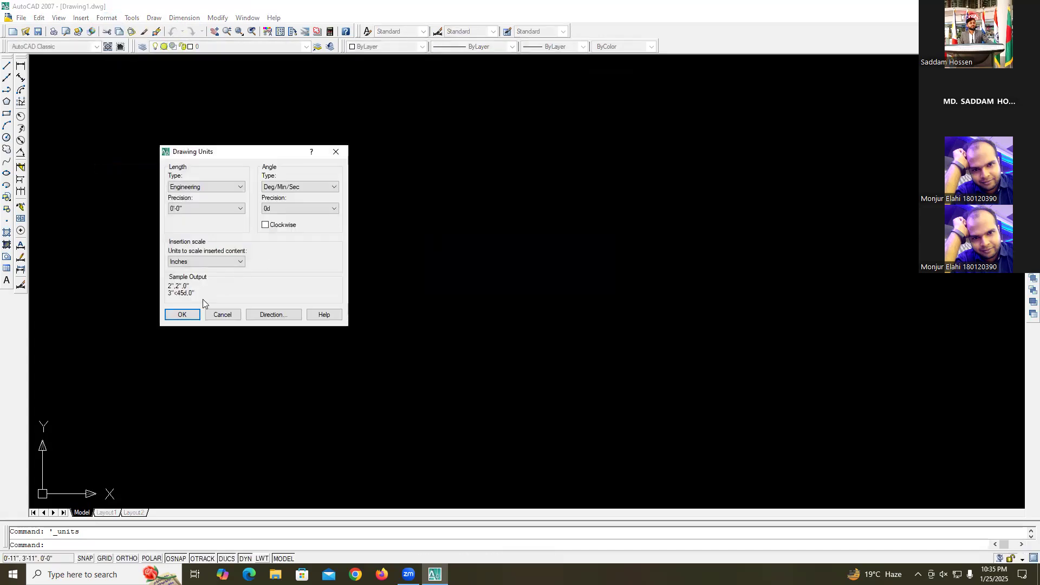
{"action": "left_click", "coordinate": [182, 315]}
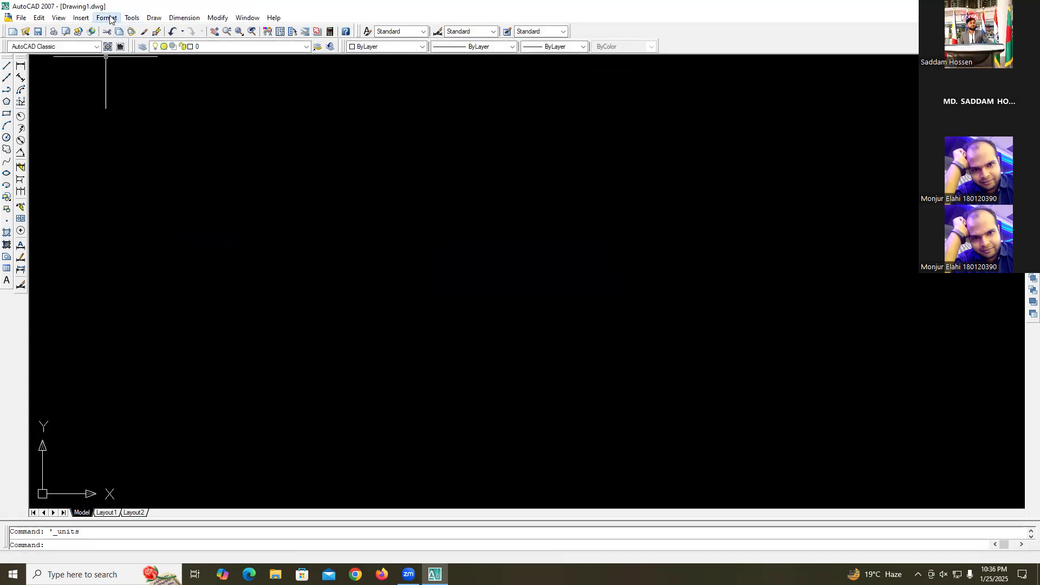
- Modify the Standard dimension style, setting its text height to 5"
{"action": "left_click", "coordinate": [110, 19]}
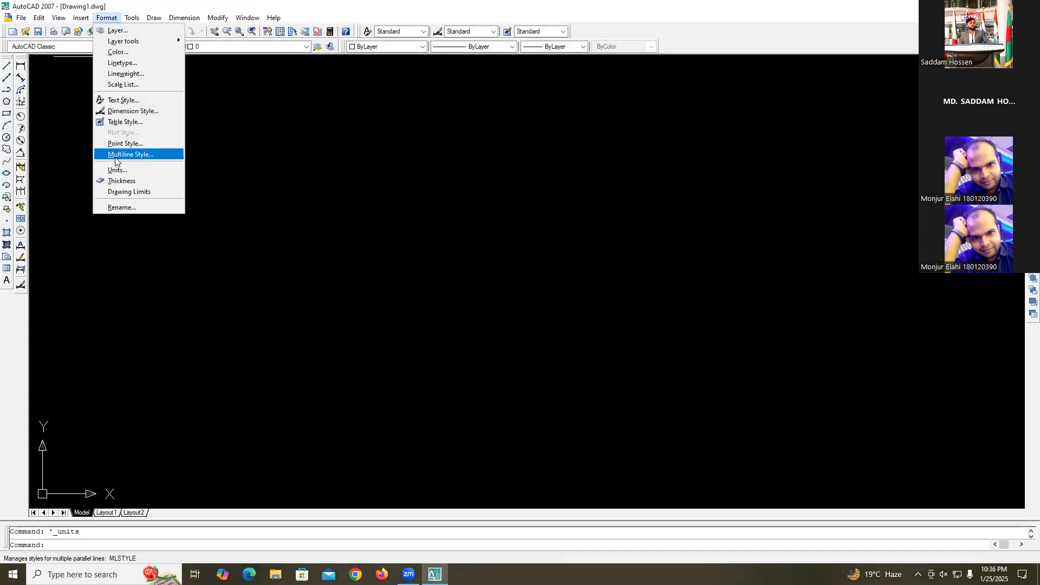
{"action": "left_click", "coordinate": [128, 110]}
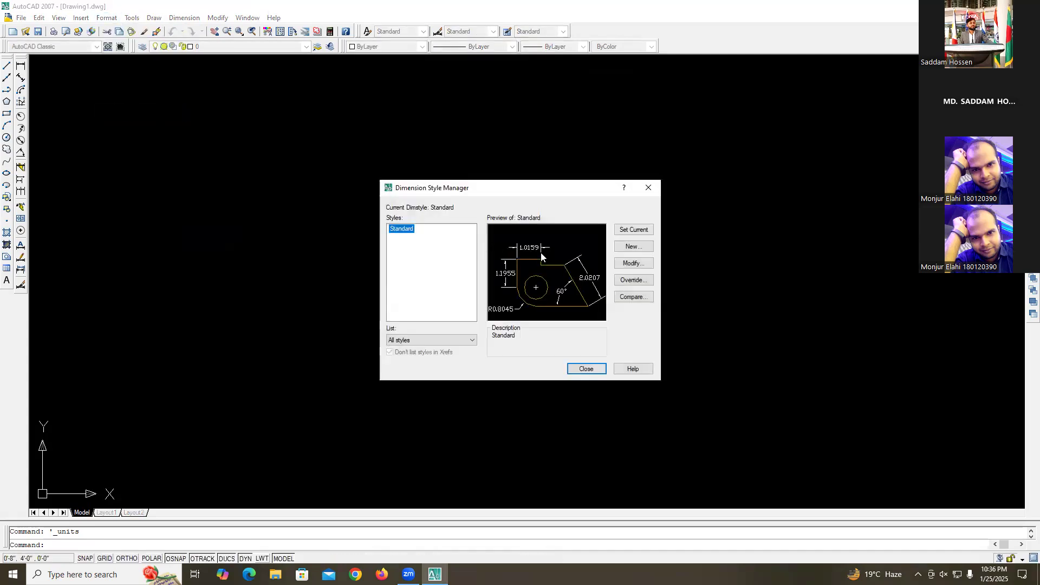
{"action": "left_click", "coordinate": [638, 264]}
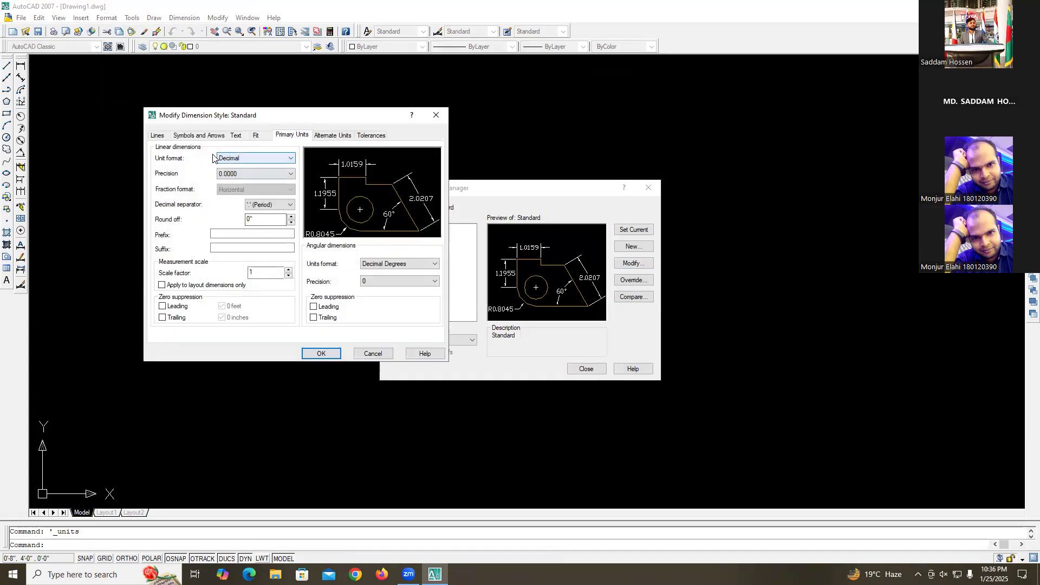
{"action": "left_click", "coordinate": [163, 136]}
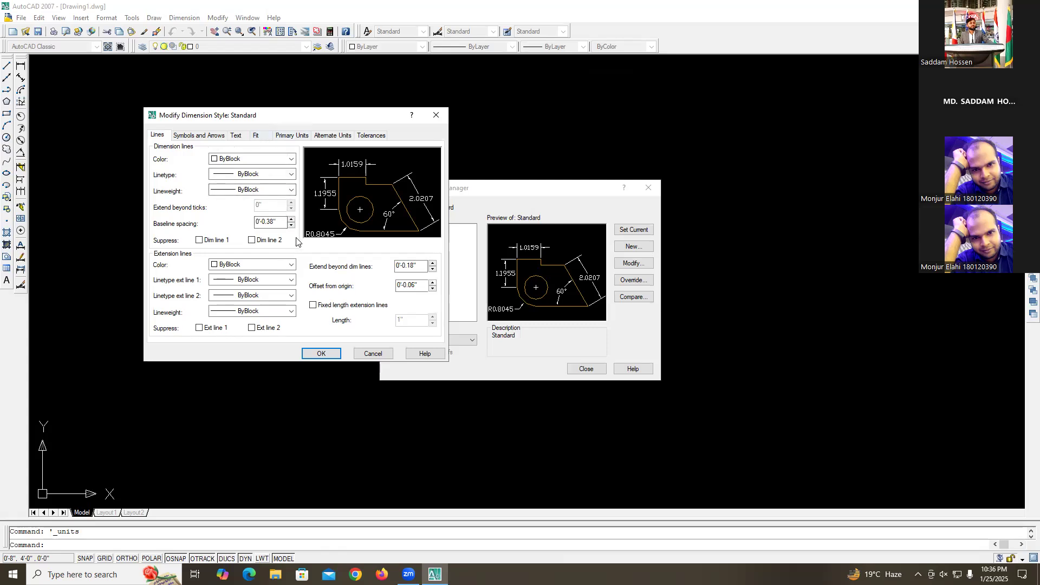
{"action": "left_click", "coordinate": [196, 137]}
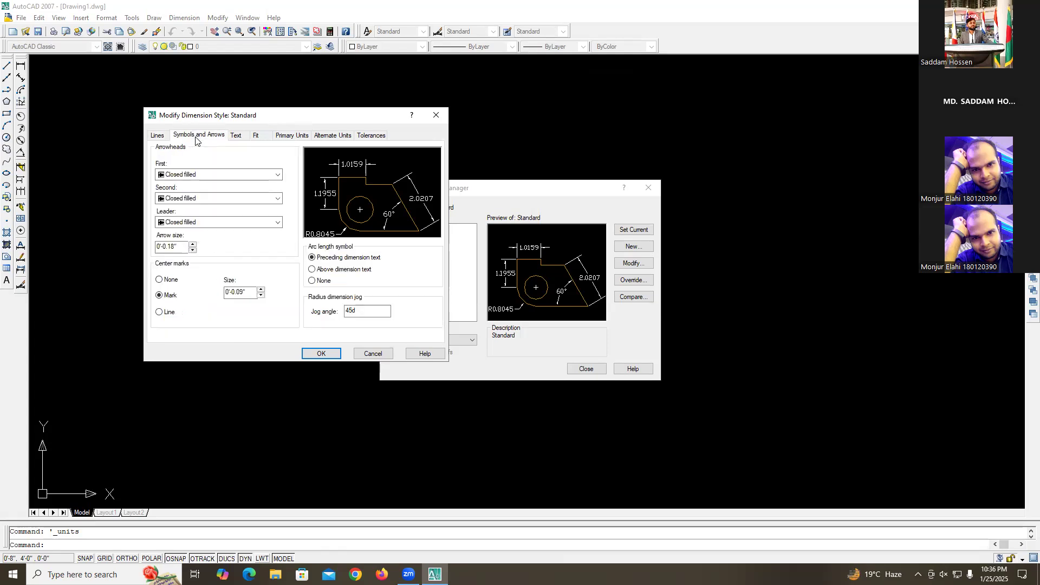
{"action": "left_click", "coordinate": [232, 136]}
{"action": "left_click", "coordinate": [284, 216]}
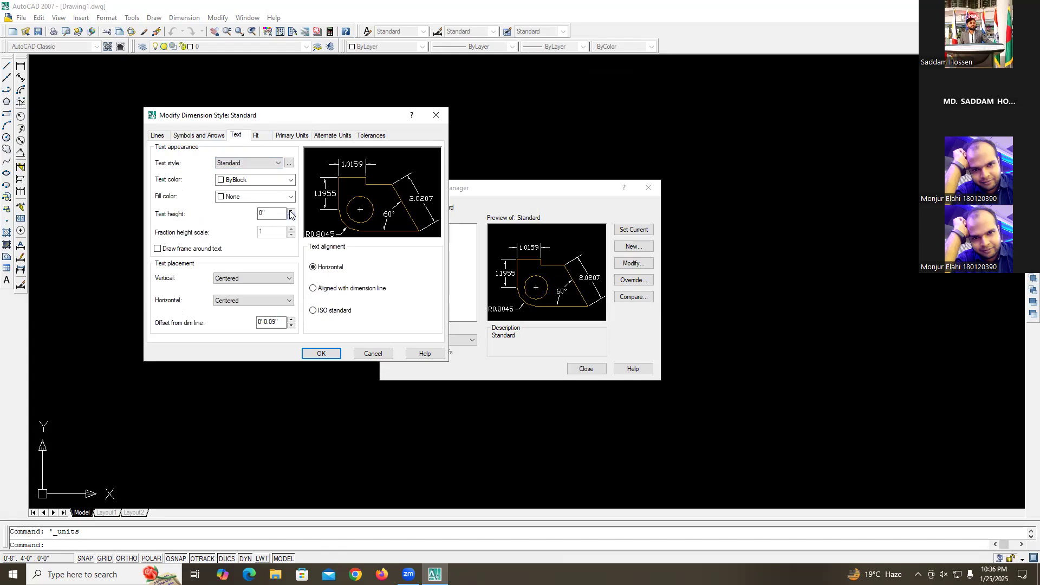
{"action": "left_click", "coordinate": [291, 212]}
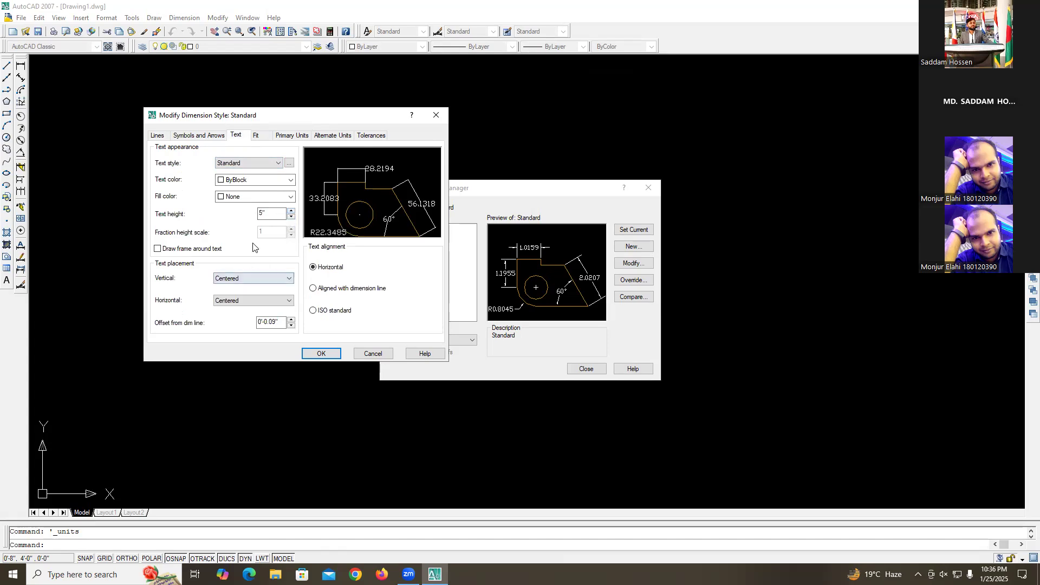
- Set the Standard dimension style's linear primary units to Engineering format with 0'-0" precision
{"action": "left_click", "coordinate": [261, 135]}
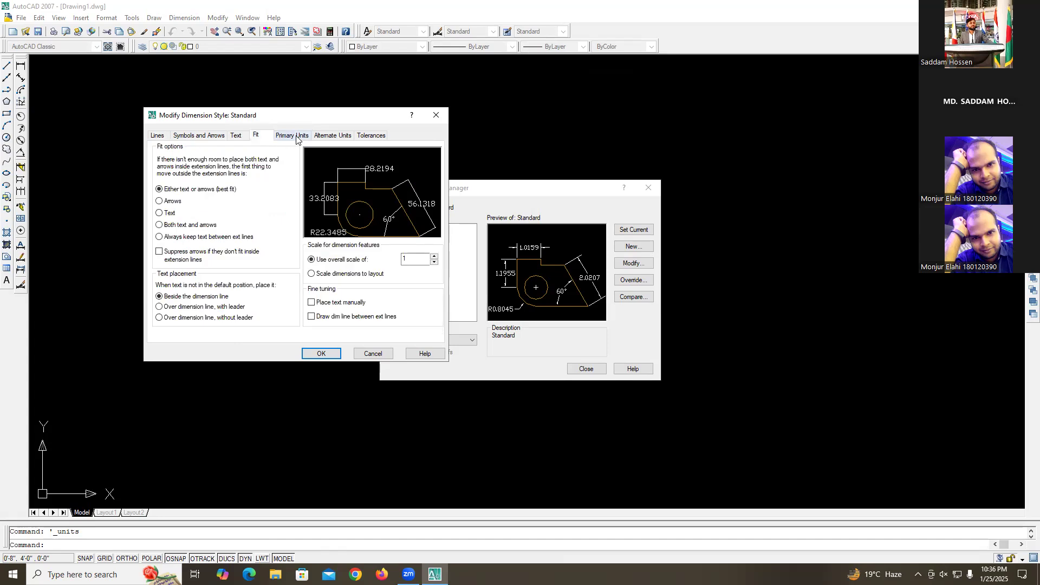
{"action": "left_click", "coordinate": [301, 137]}
{"action": "left_click", "coordinate": [286, 157]}
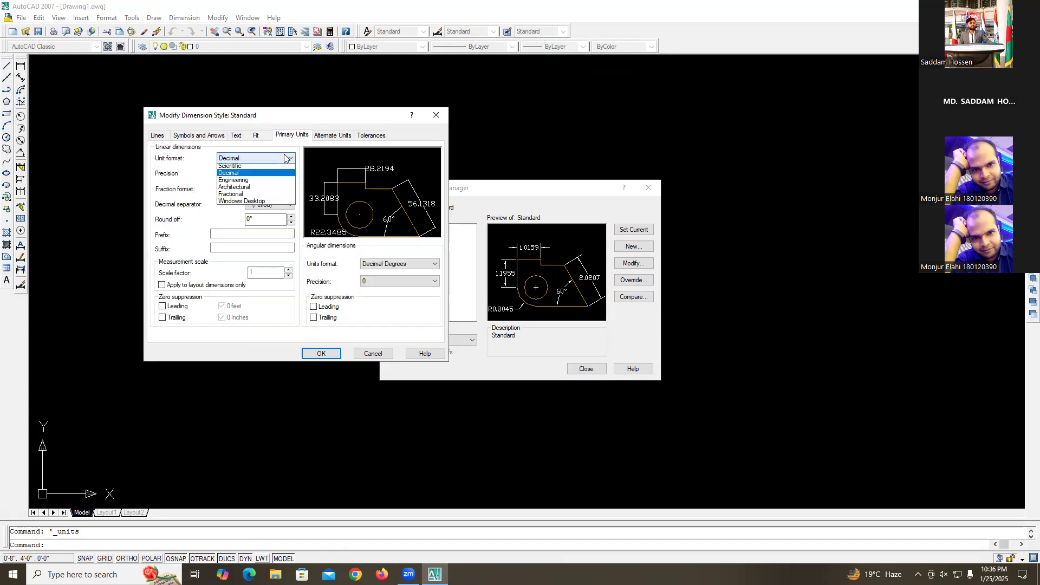
{"action": "left_click", "coordinate": [274, 181]}
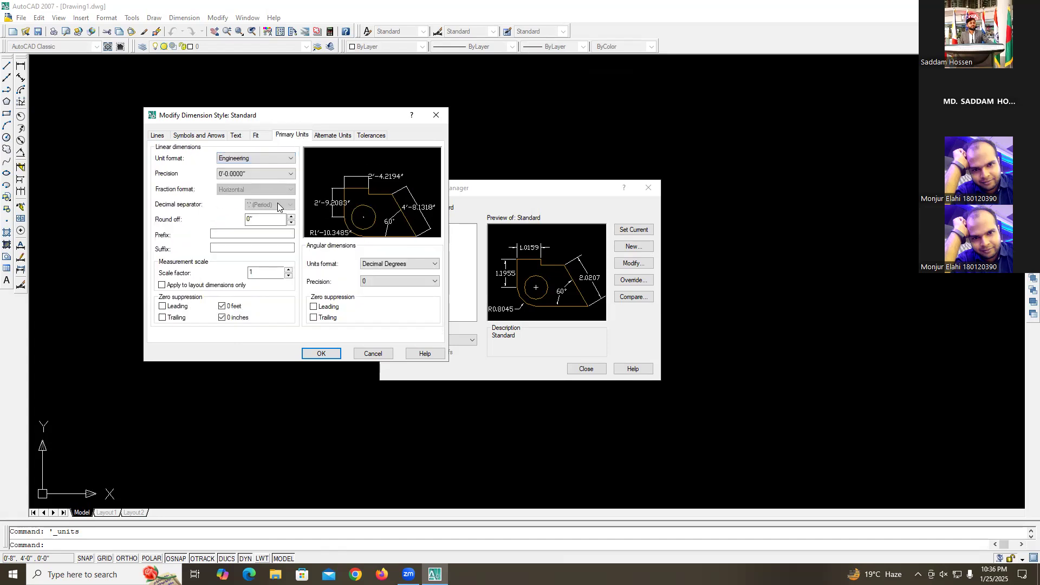
{"action": "left_click", "coordinate": [278, 174]}
{"action": "left_click", "coordinate": [254, 182]}
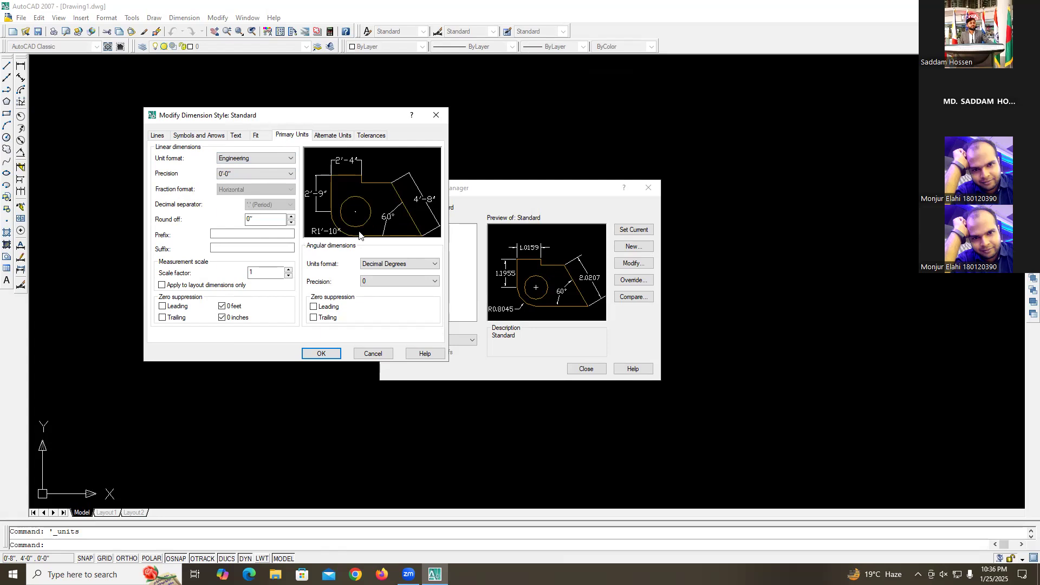
- Set the style's angular units to Degrees Minutes Seconds, apply the changes and make Standard the current dimension style
{"action": "left_click", "coordinate": [392, 264]}
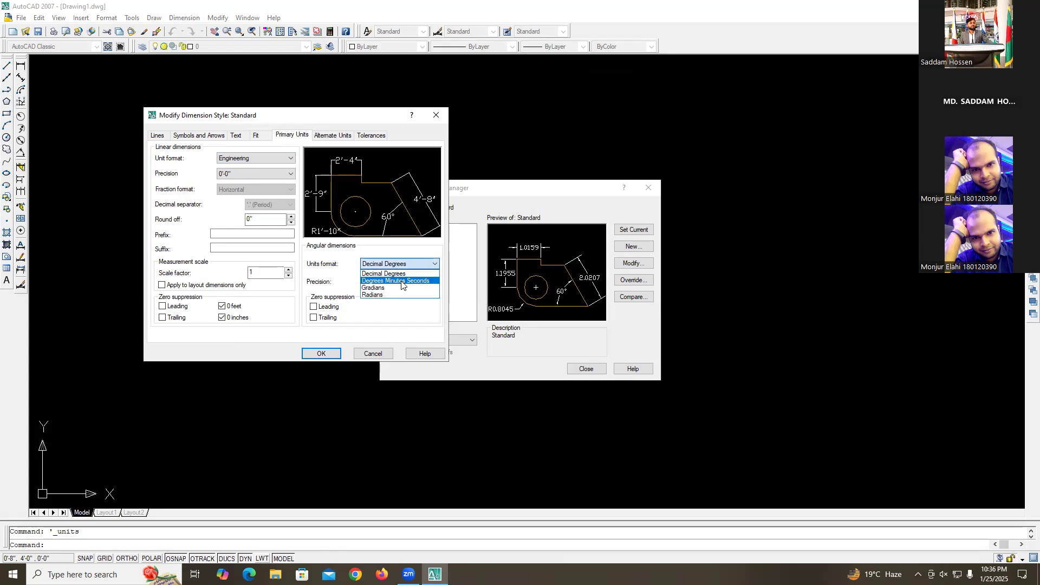
{"action": "left_click", "coordinate": [402, 281]}
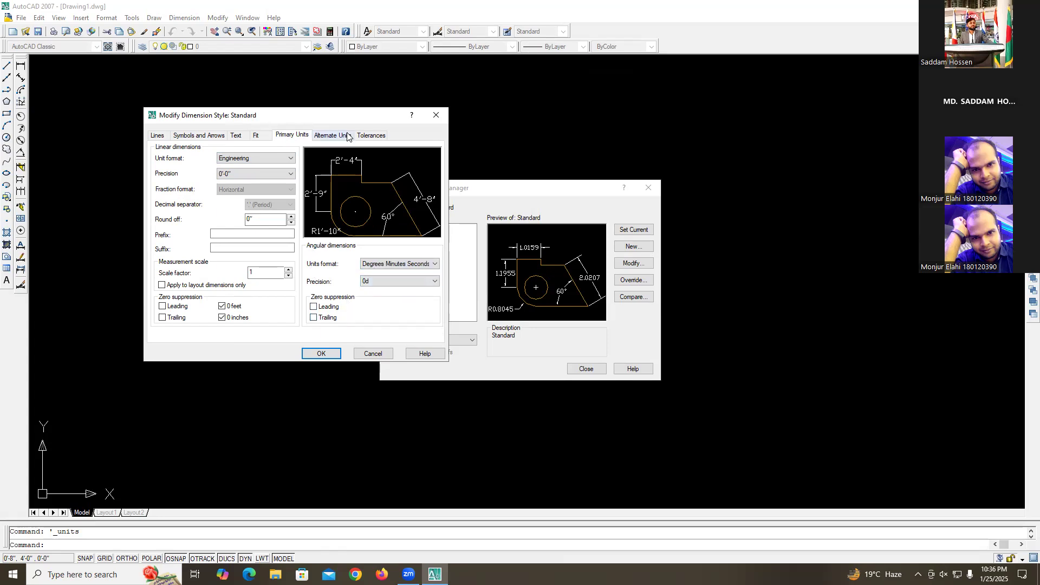
{"action": "left_click", "coordinate": [321, 354]}
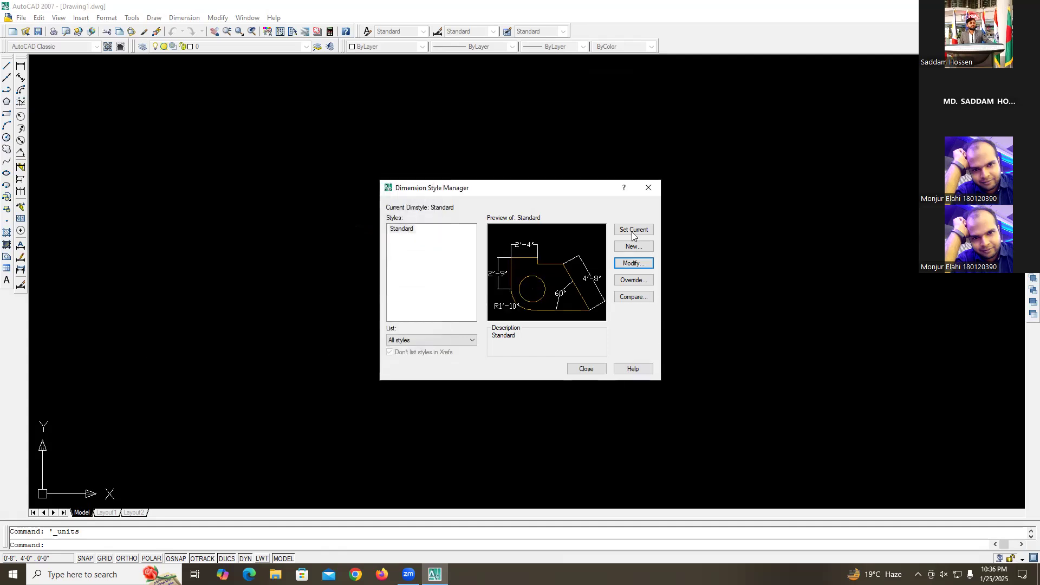
{"action": "left_click", "coordinate": [633, 234]}
{"action": "left_click", "coordinate": [582, 370]}
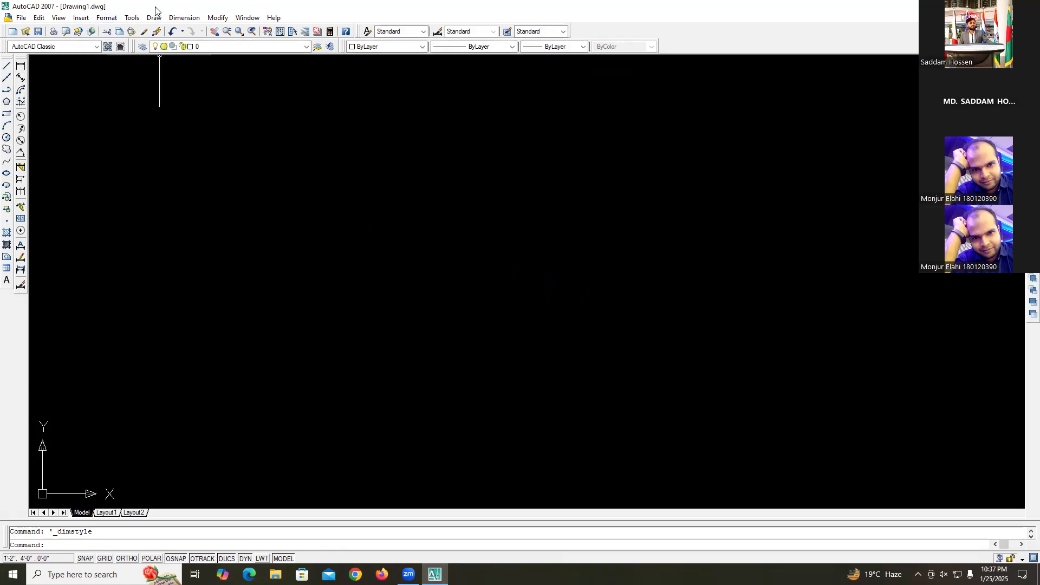
- Reset the model space drawing limits, entering 100000000, 10000000 for the lower left corner and accepting the default upper right corner
{"action": "left_click", "coordinate": [107, 18]}
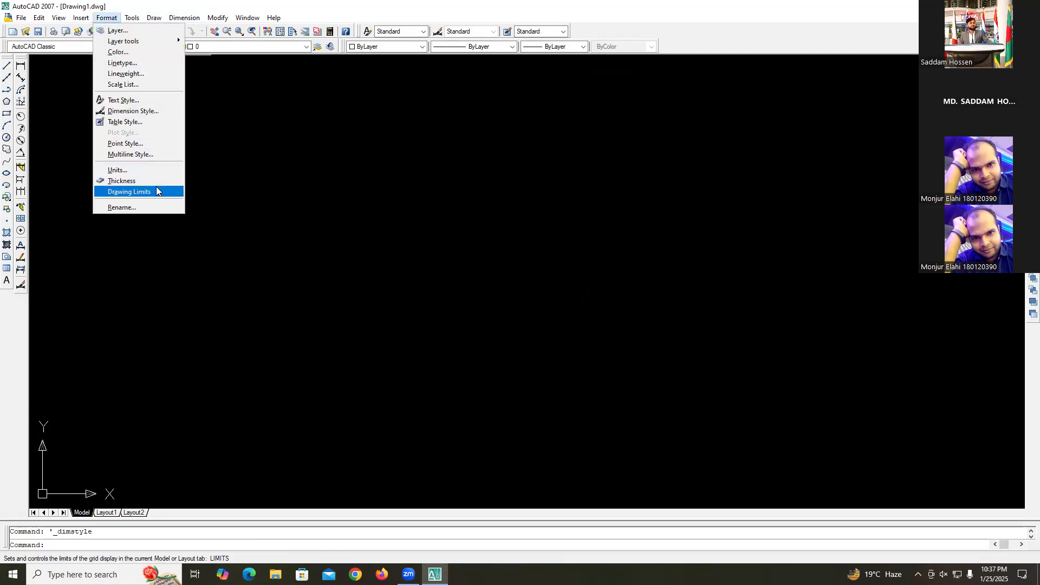
{"action": "left_click", "coordinate": [157, 191]}
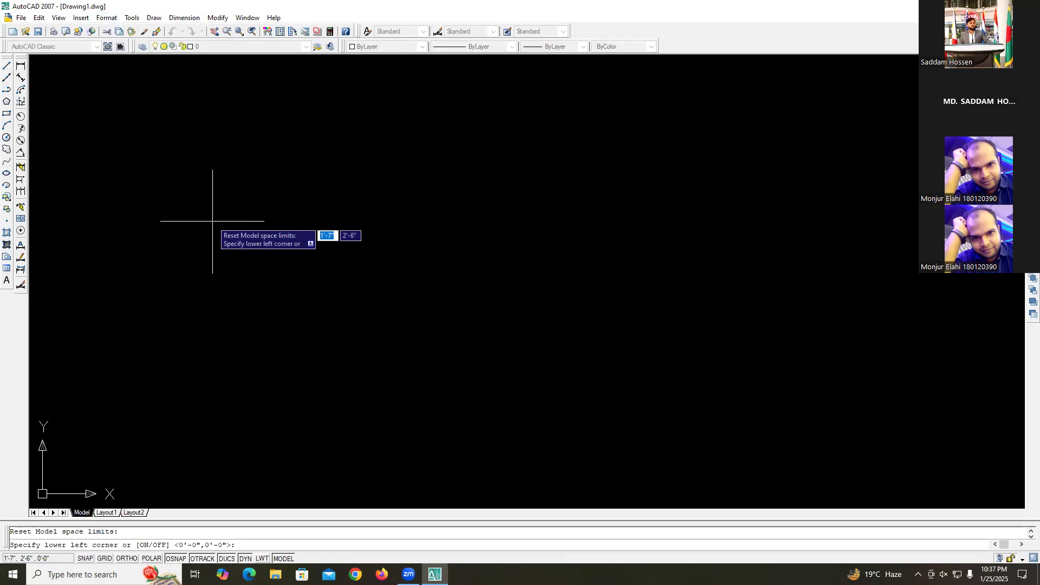
{"action": "type", "text": "1000000"}
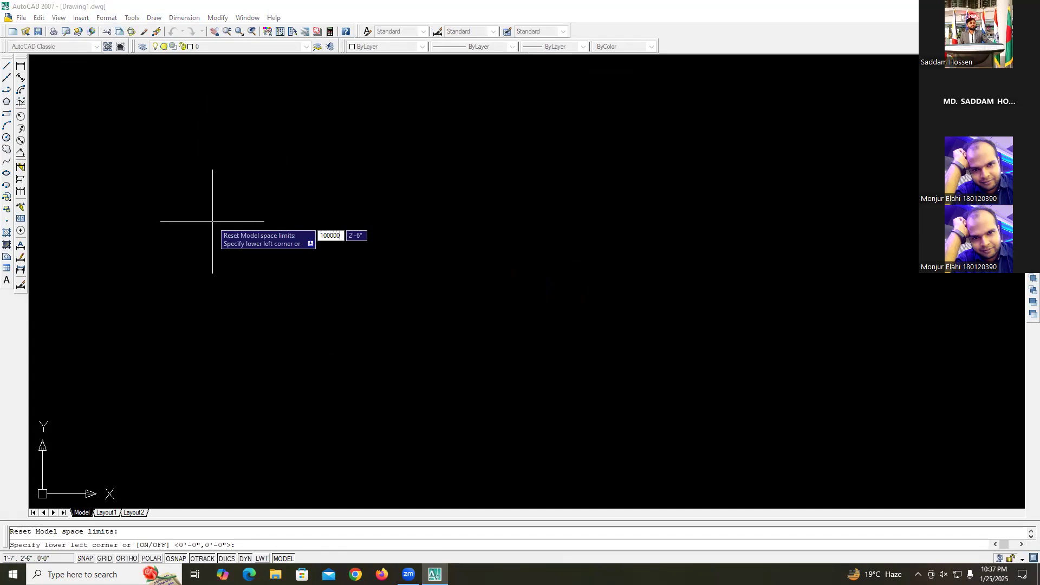
{"action": "type", "text": "00"}
{"action": "key", "text": "Tab"}
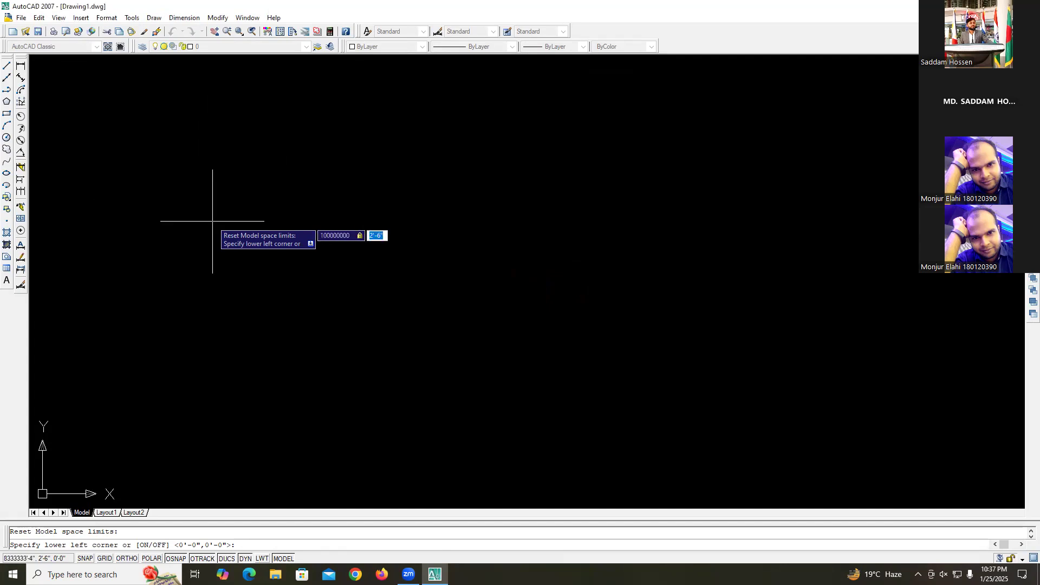
{"action": "type", "text": "10000000"}
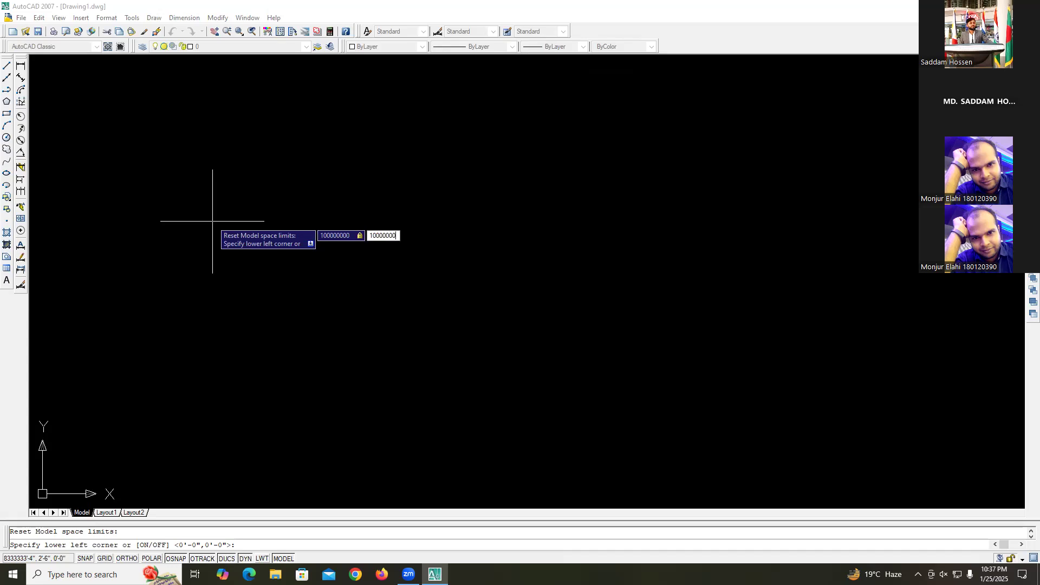
{"action": "key", "text": "Return"}
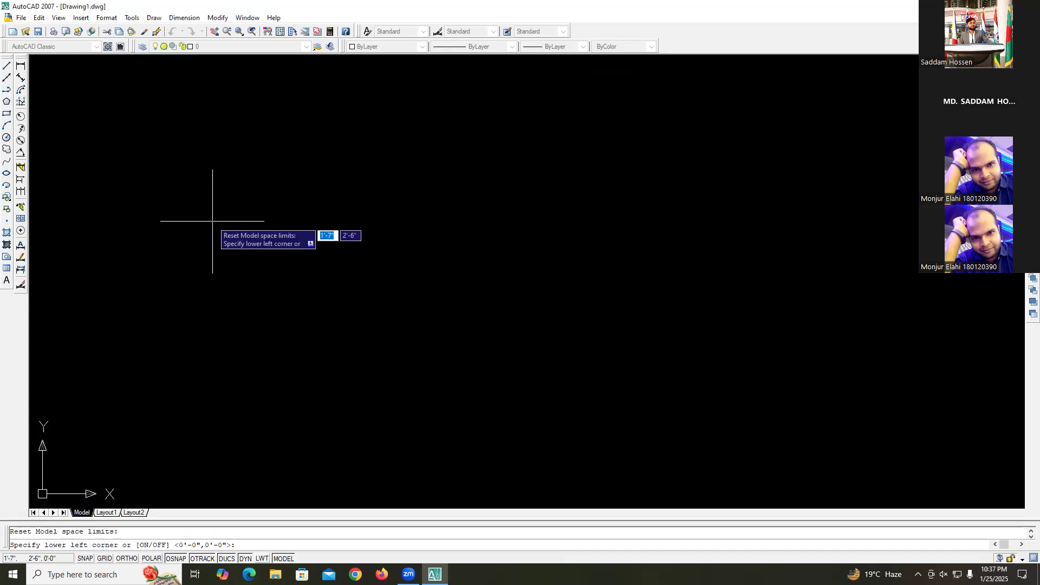
{"action": "key", "text": "Return"}
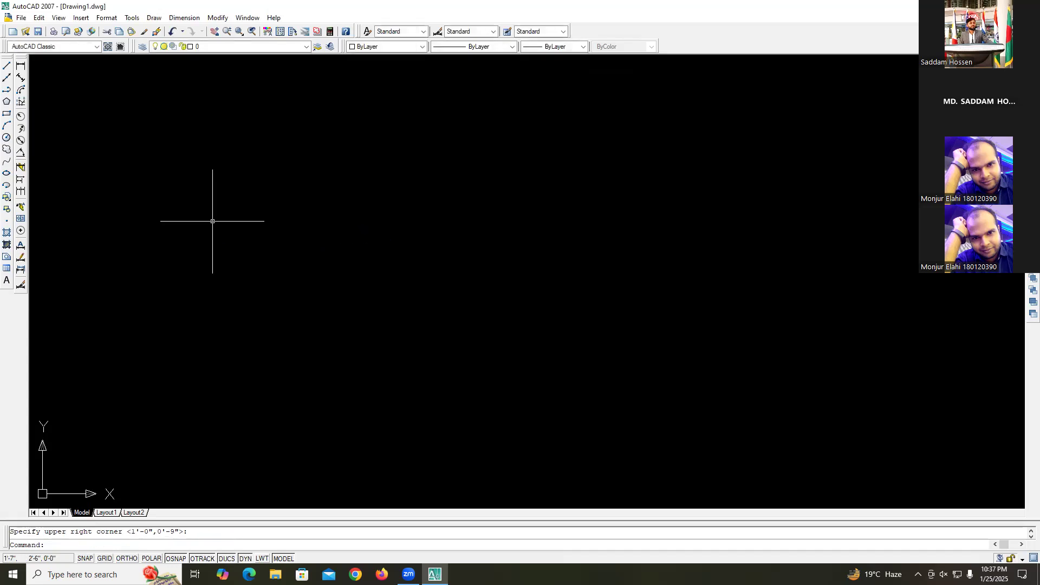
- Draw a slightly sloping line 2' long with Ortho off, and turn Ortho mode on before ending the Line command
{"action": "left_click", "coordinate": [6, 65]}
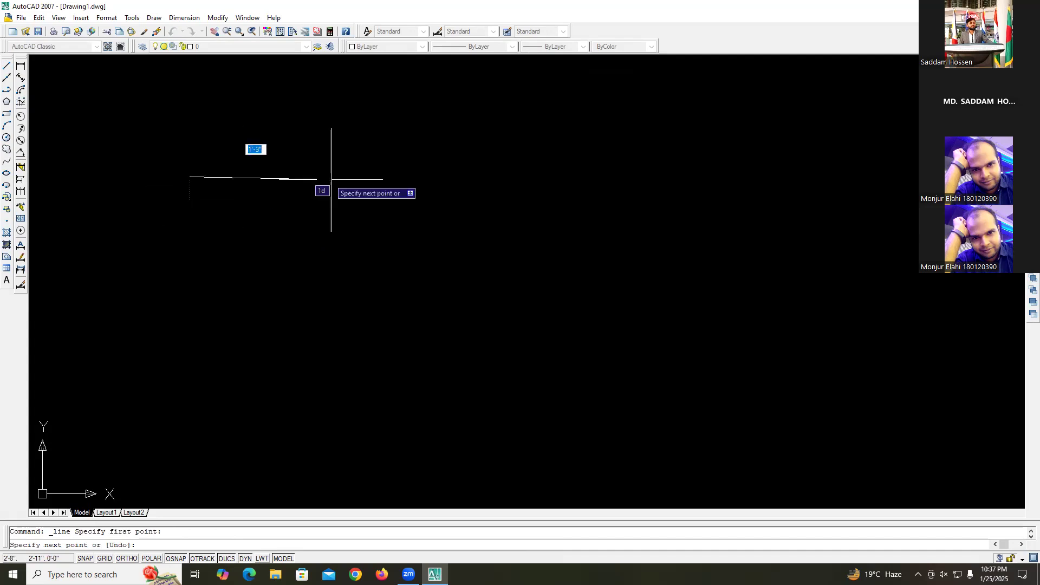
{"action": "type", "text": "2"}
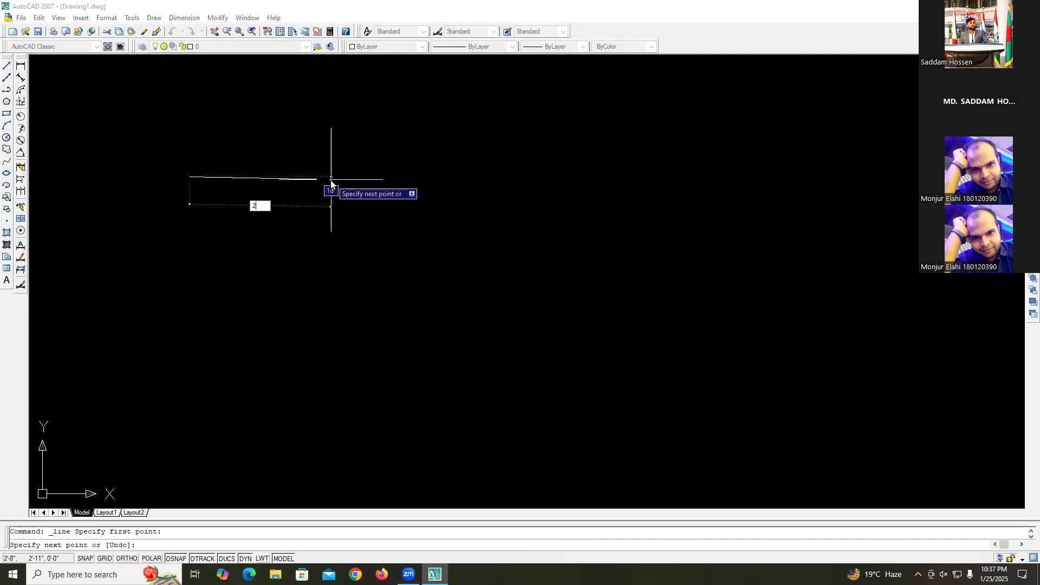
{"action": "type", "text": "'"}
{"action": "key", "text": "Return"}
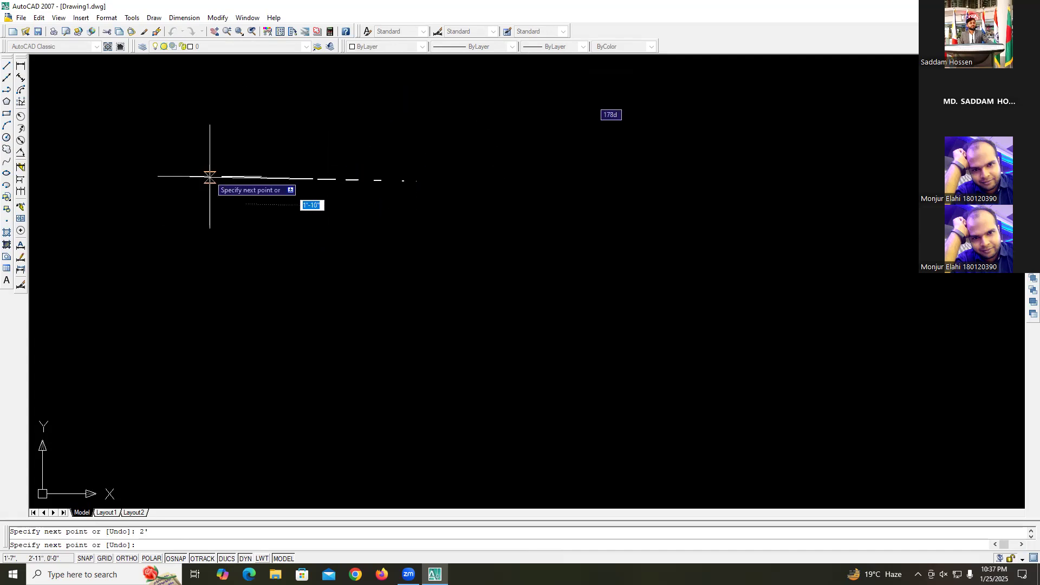
{"action": "key", "text": "F8"}
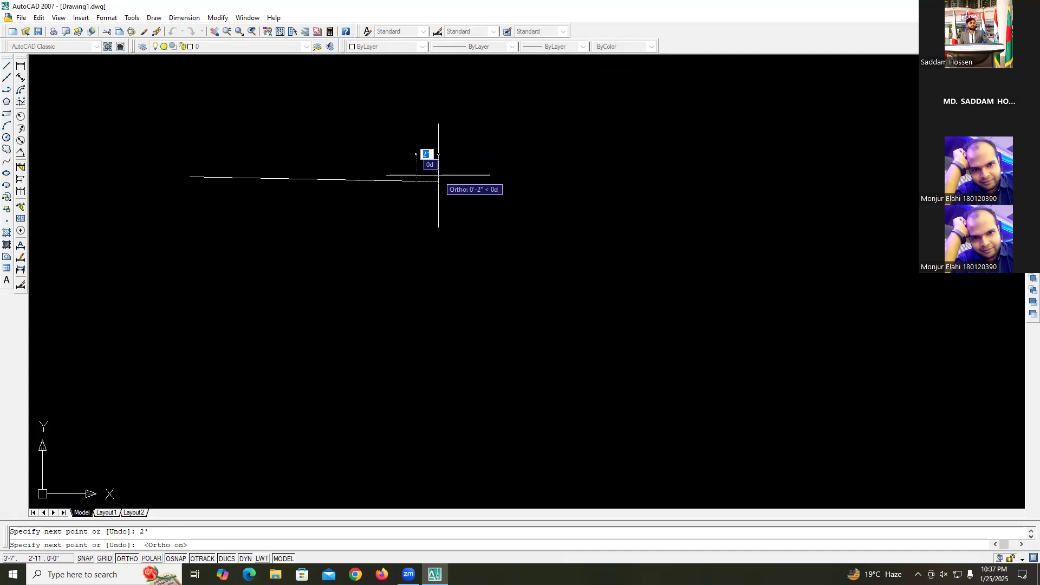
{"action": "key", "text": "Escape"}
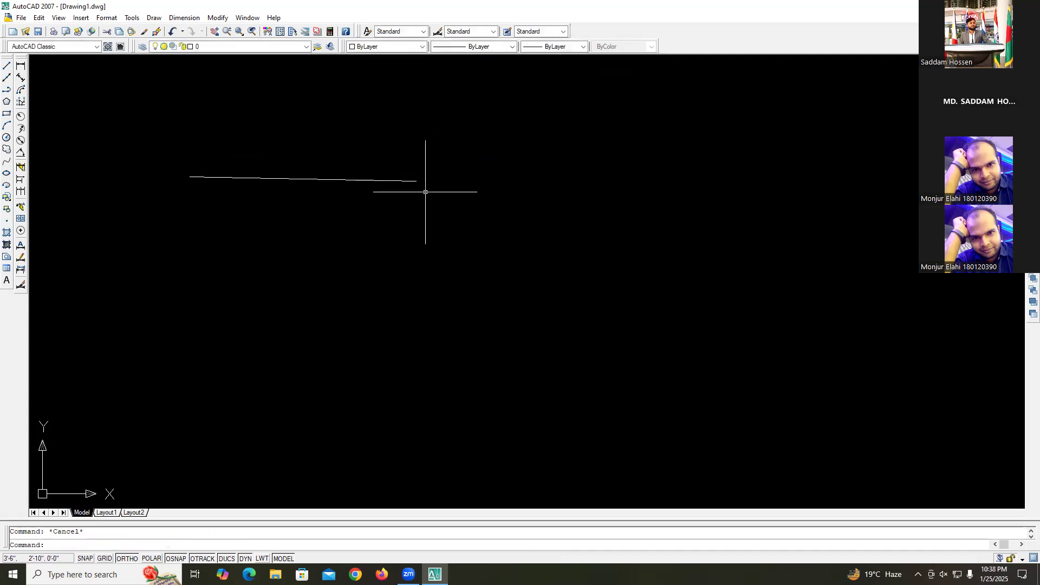
- Erase the slightly sloping 2' line
{"action": "left_click", "coordinate": [421, 197]}
{"action": "left_click", "coordinate": [239, 137]}
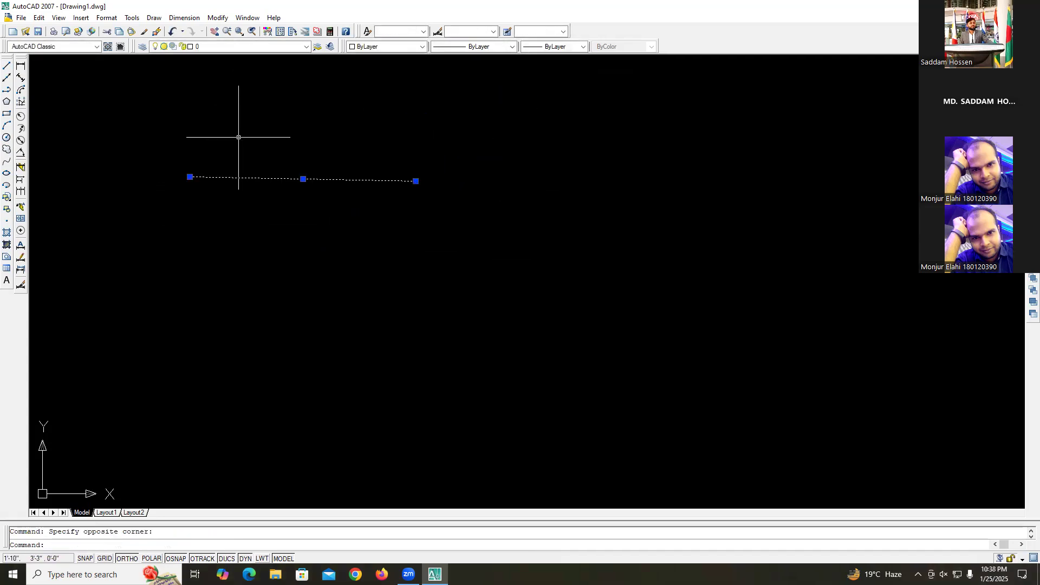
{"action": "key", "text": "Delete"}
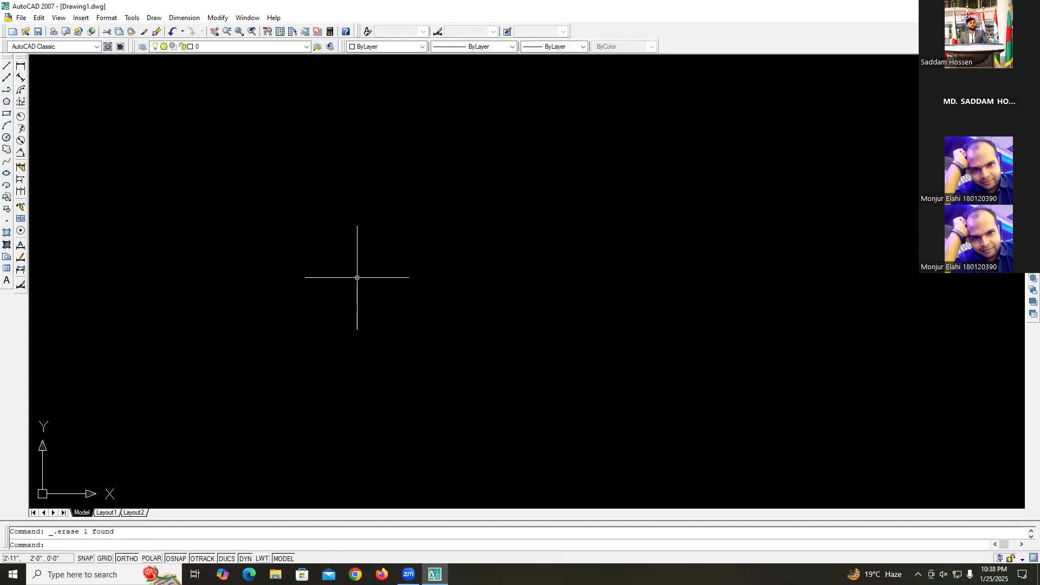
- Toggle Ortho mode off and on to try the switch, leaving it off
{"action": "left_click", "coordinate": [127, 559]}
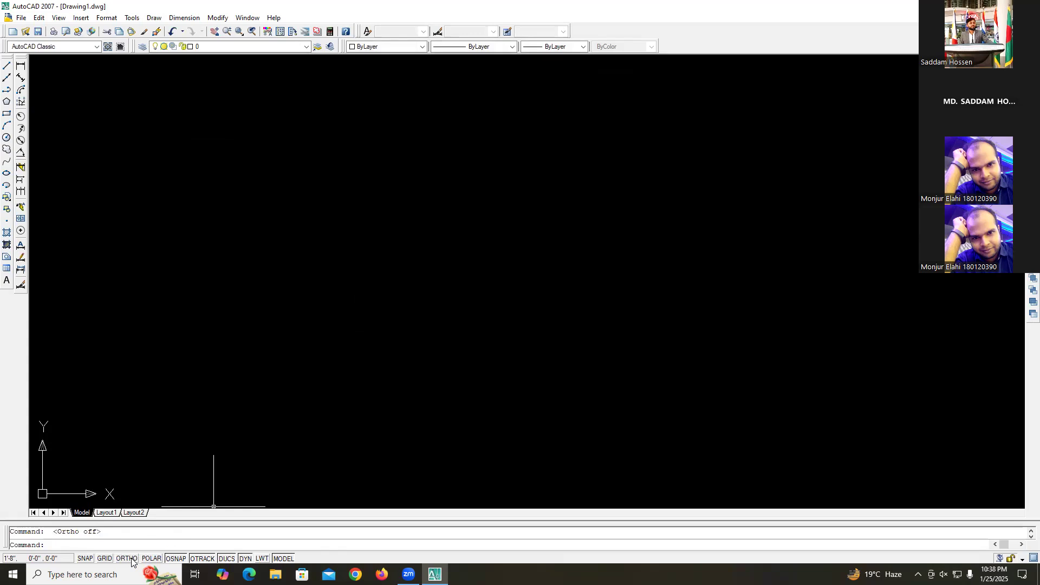
{"action": "left_click", "coordinate": [132, 560]}
{"action": "key", "text": "F8"}
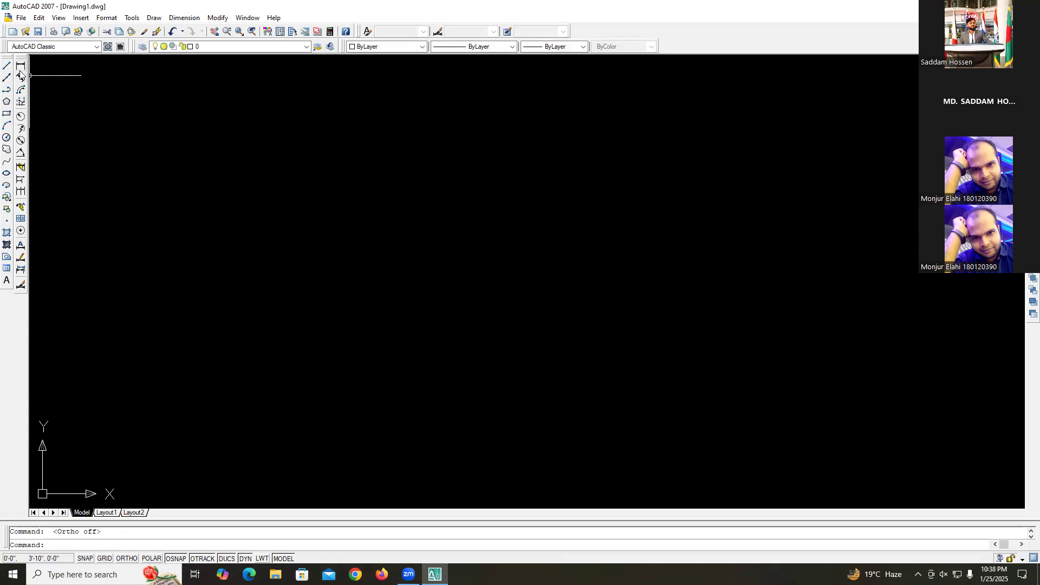
- Draw a perfectly horizontal line 2' long in the upper part of the drawing area with Ortho mode on
{"action": "left_click", "coordinate": [7, 66]}
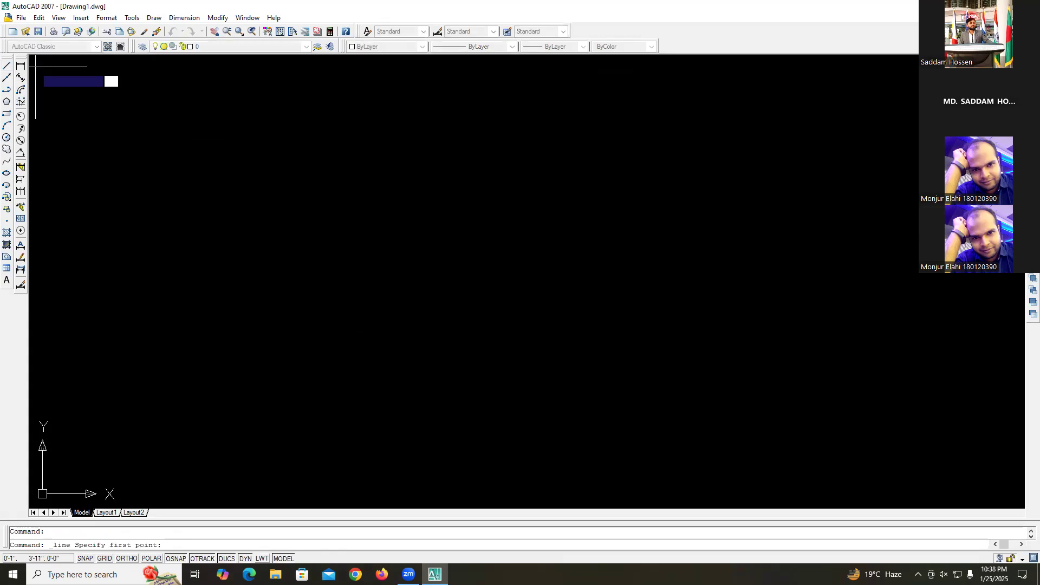
{"action": "left_click", "coordinate": [238, 165]}
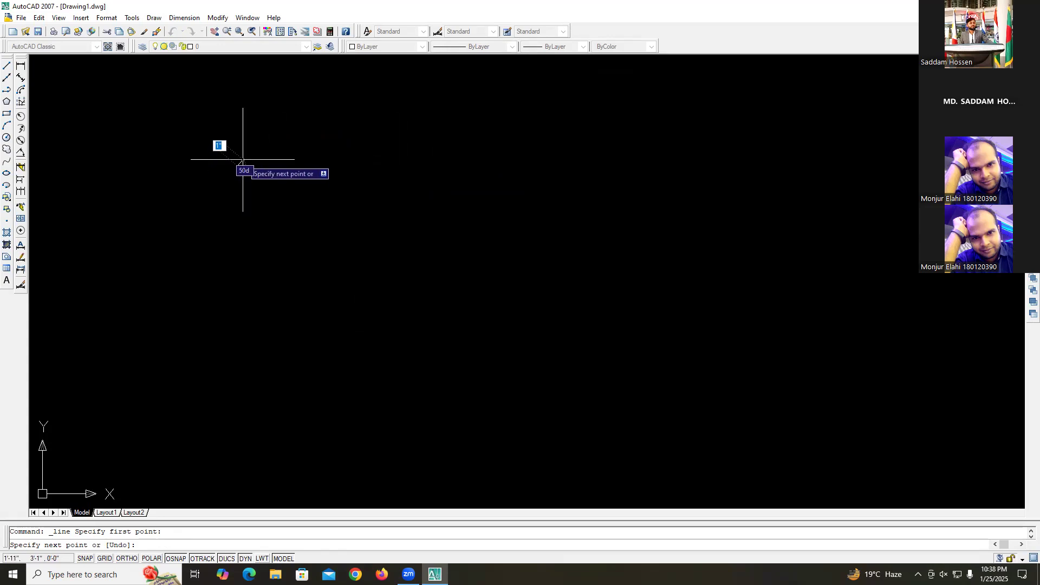
{"action": "key", "text": "F8"}
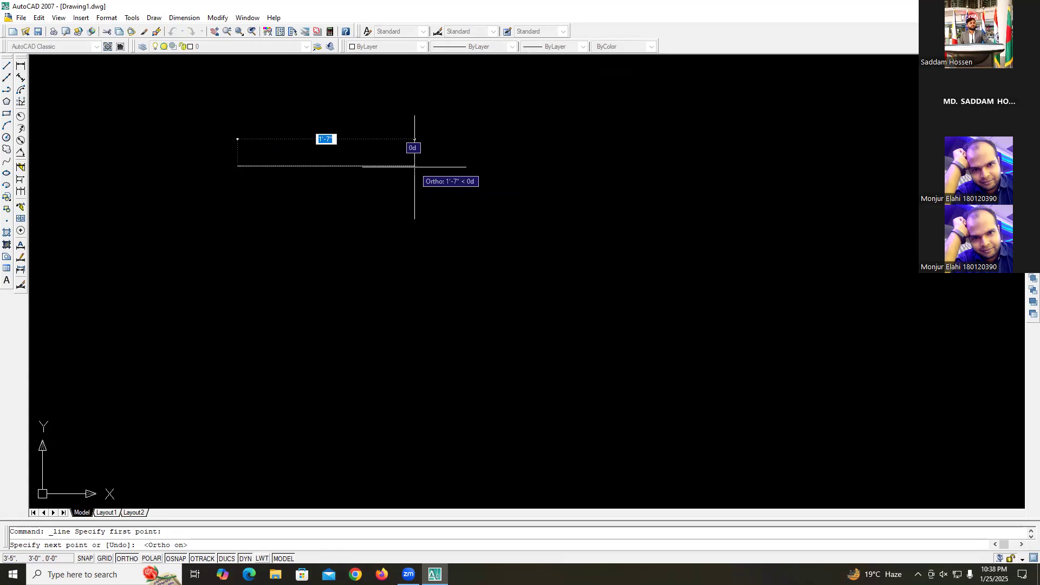
{"action": "type", "text": "2"}
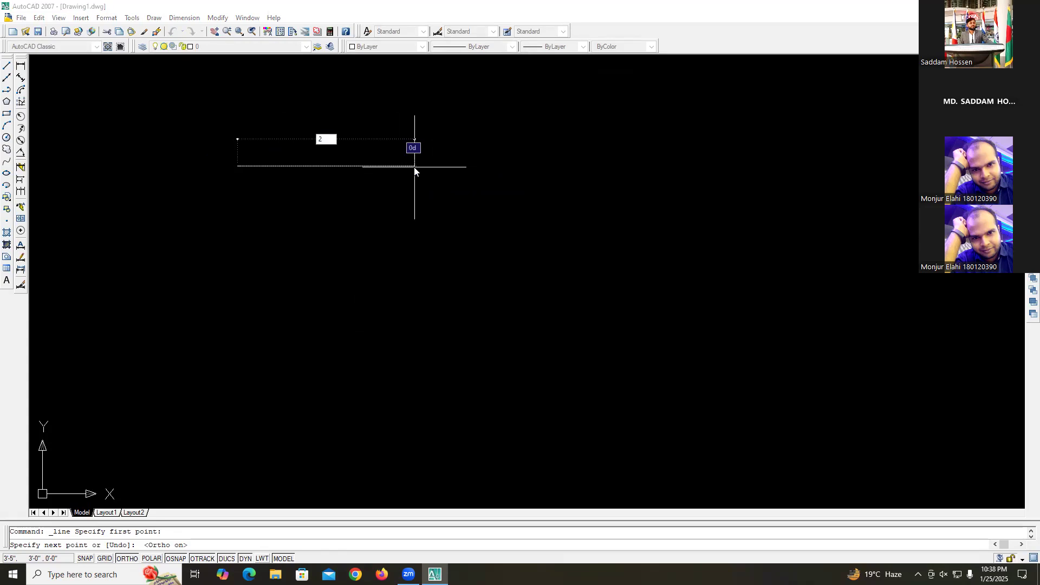
{"action": "type", "text": "'"}
{"action": "key", "text": "Return"}
{"action": "key", "text": "Return"}
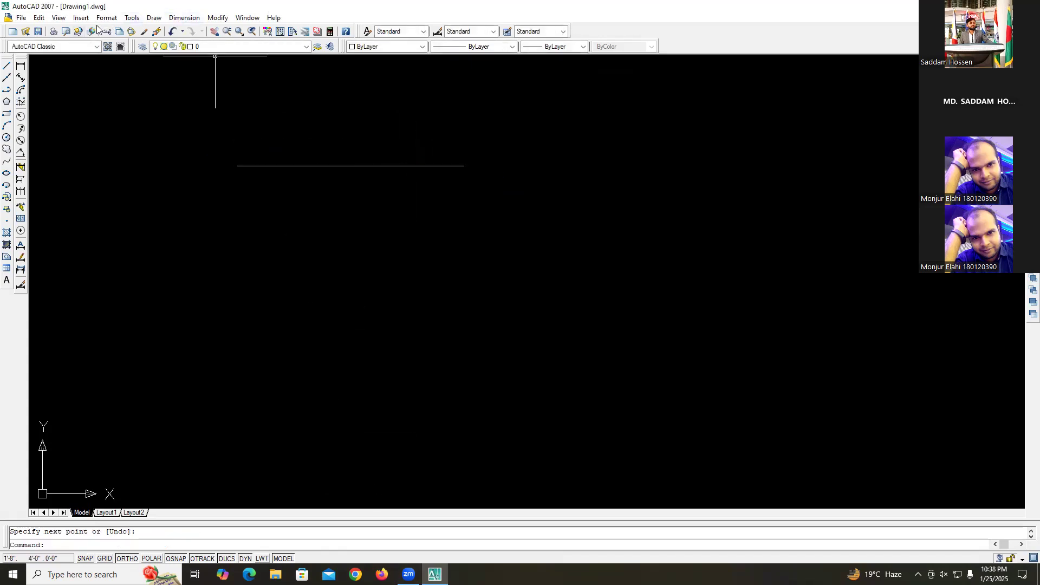
- Add a linear dimension between the horizontal line's two endpoints, placed just below the line
{"action": "left_click", "coordinate": [20, 68]}
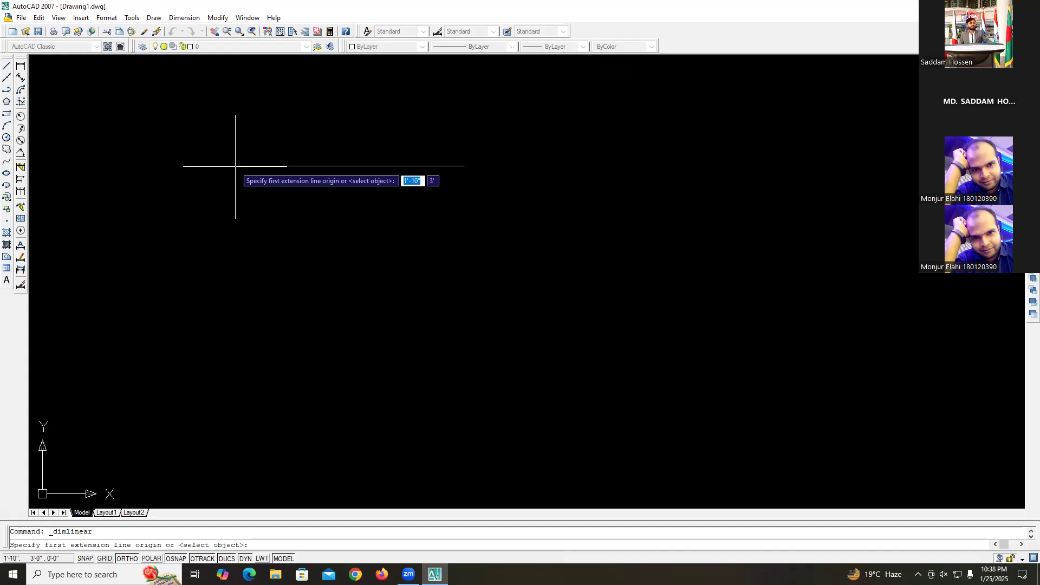
{"action": "left_click", "coordinate": [237, 166]}
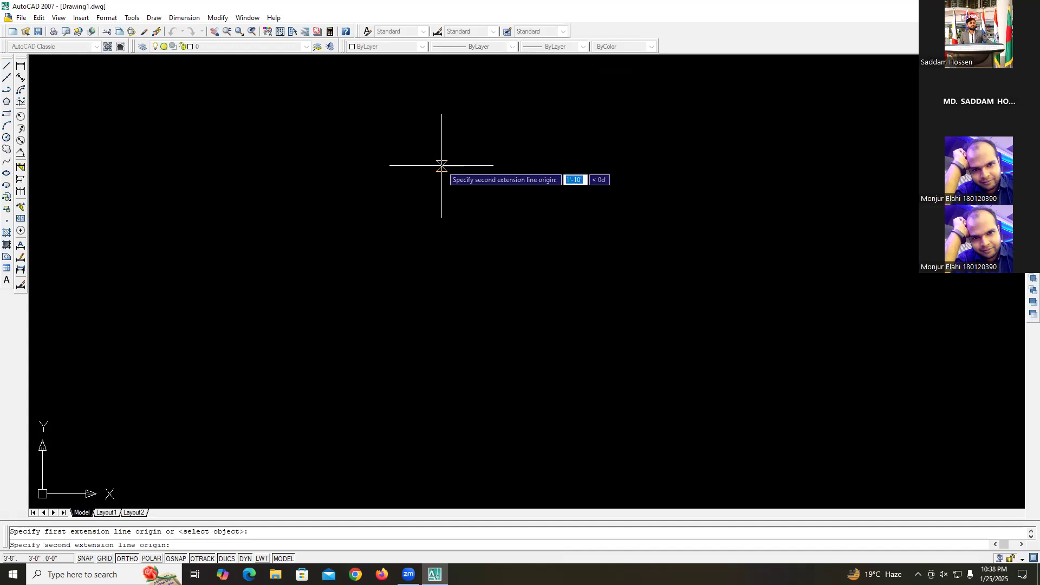
{"action": "left_click", "coordinate": [464, 165]}
{"action": "left_click", "coordinate": [460, 205]}
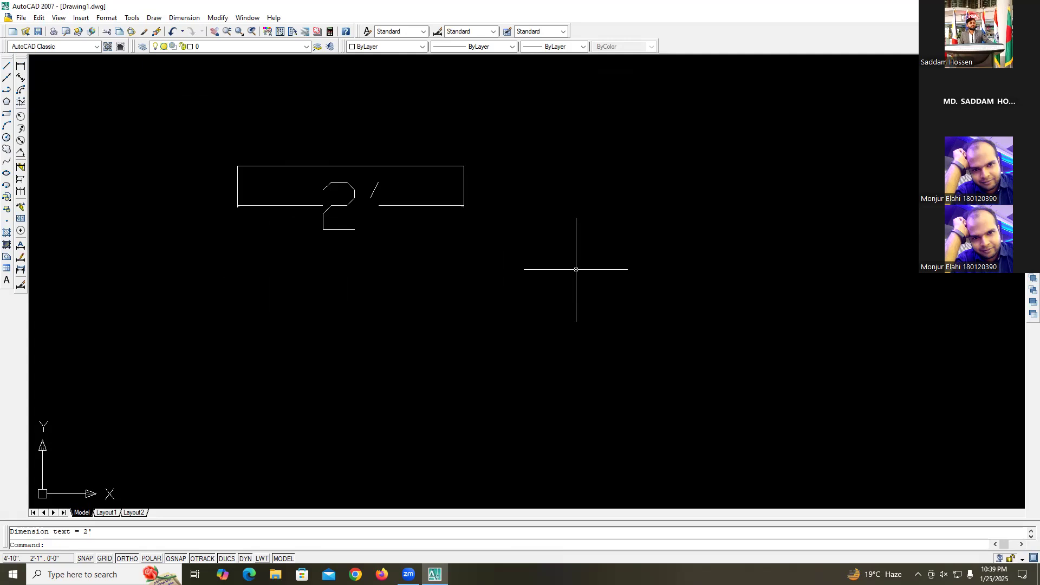
- Draw a horizontal line 0.75" long below the dimensioned 2' line
{"action": "left_click", "coordinate": [8, 66]}
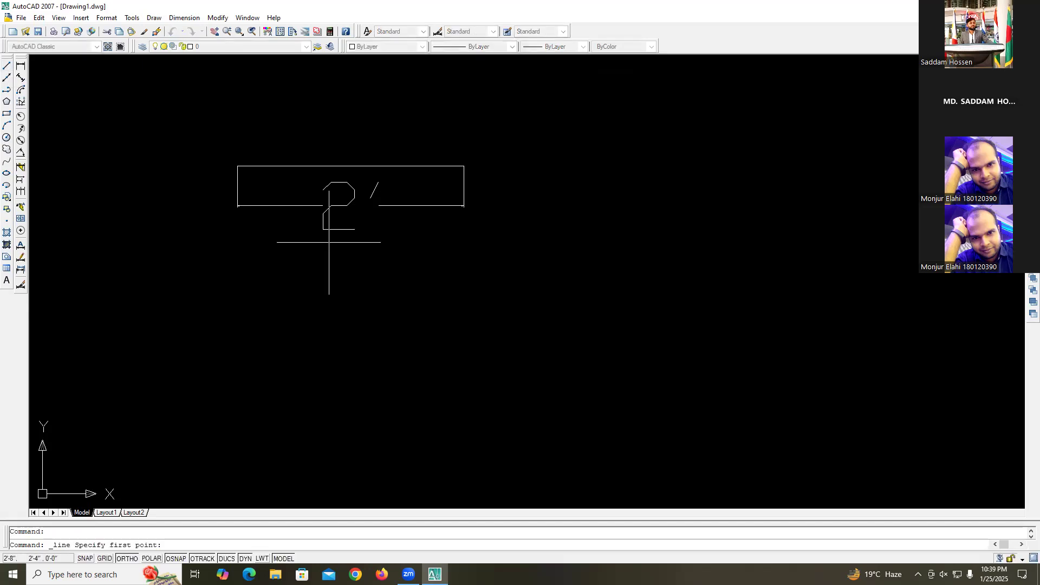
{"action": "left_click", "coordinate": [227, 297]}
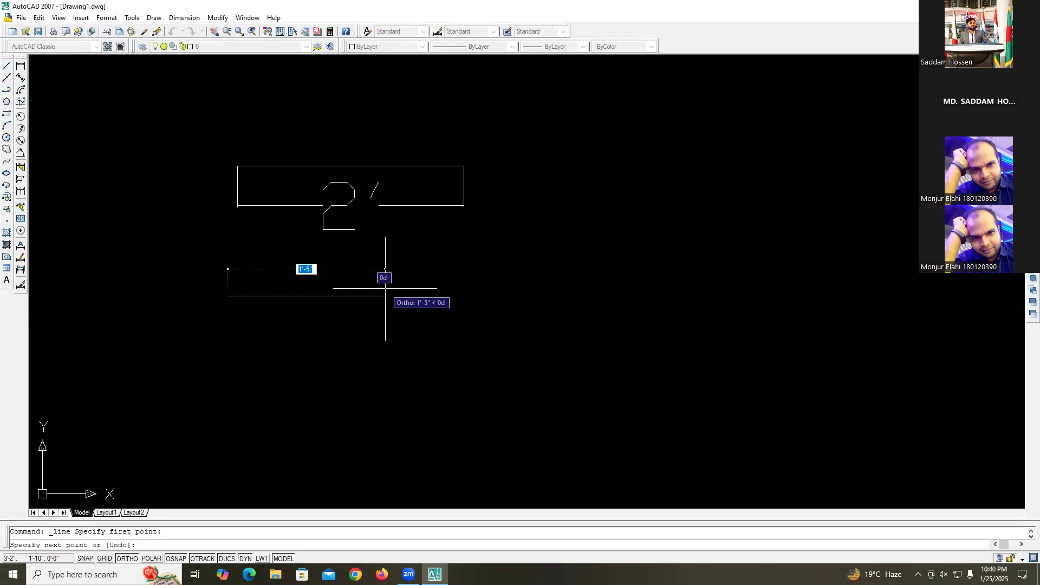
{"action": "type", "text": "0"}
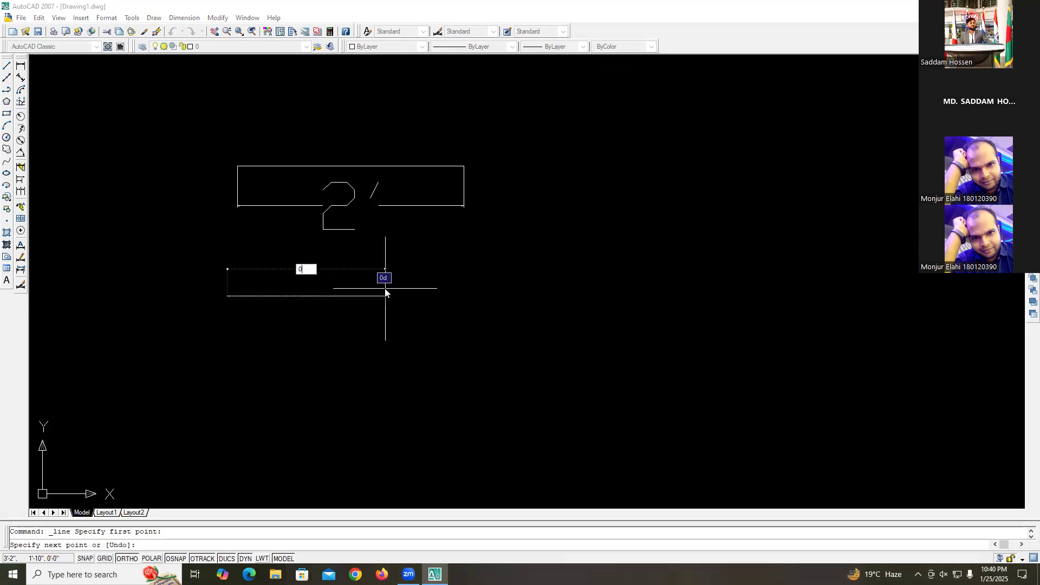
{"action": "type", "text": ".75"}
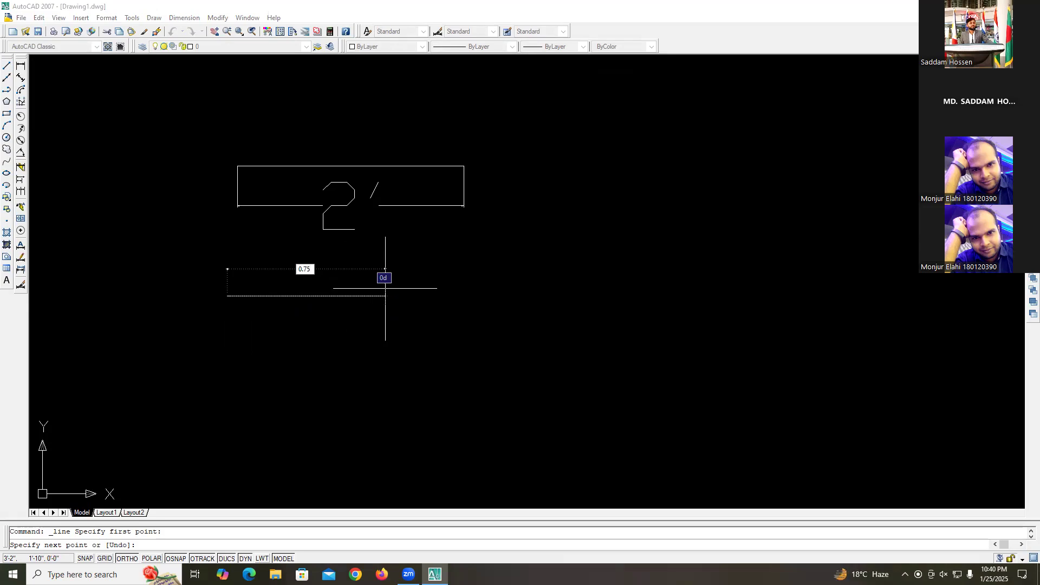
{"action": "key", "text": "Return"}
{"action": "key", "text": "Return"}
- Add a linear dimension between the endpoints of the short 0.75" line, placed just above it
{"action": "scroll", "coordinate": [228, 293], "scroll_direction": "up", "scroll_amount": 15}
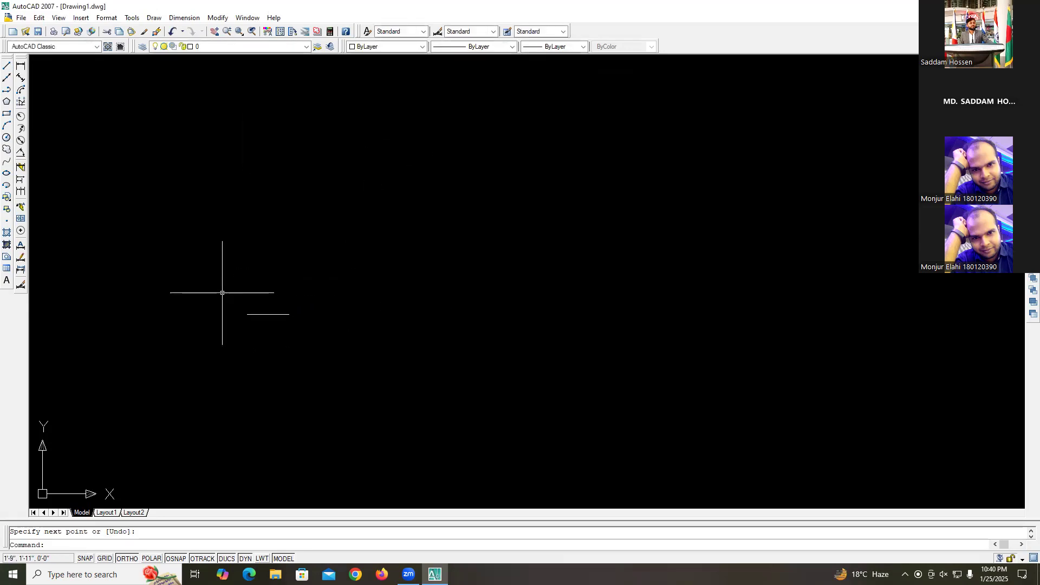
{"action": "left_click", "coordinate": [21, 66]}
{"action": "left_click", "coordinate": [116, 316]}
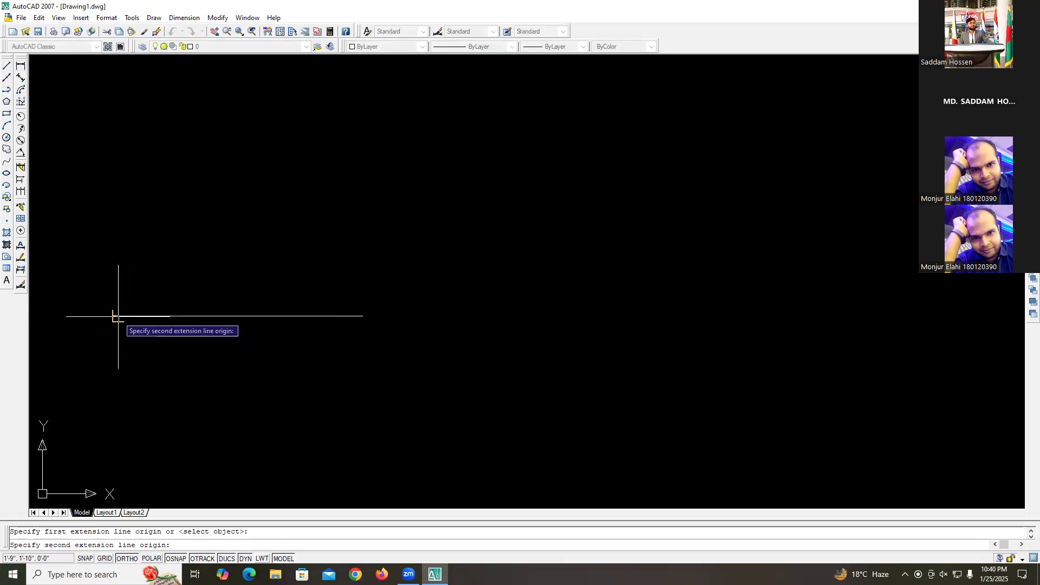
{"action": "left_click", "coordinate": [363, 316]}
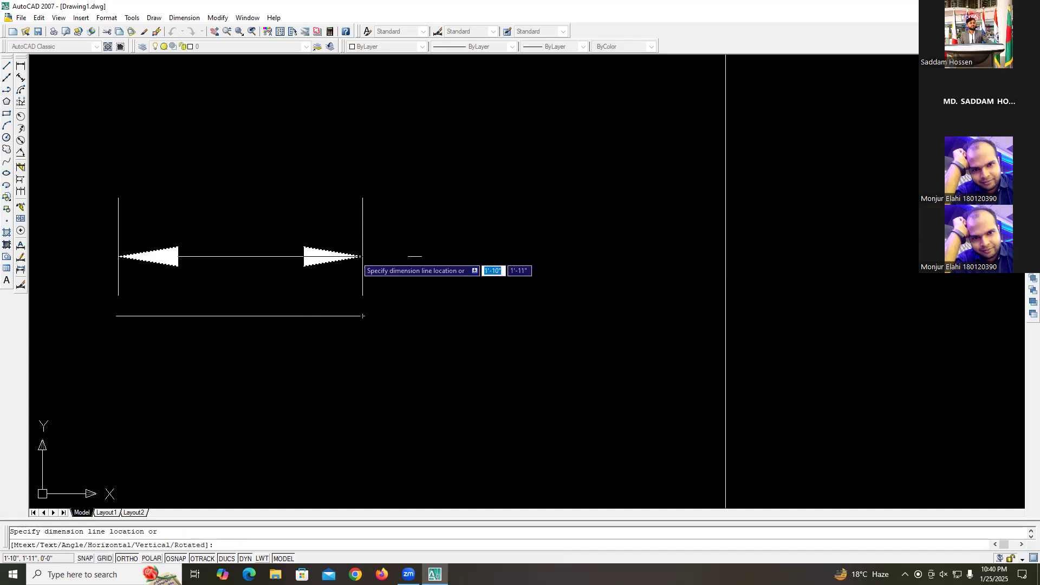
{"action": "left_click", "coordinate": [362, 256]}
{"action": "scroll", "coordinate": [362, 256], "scroll_direction": "down", "scroll_amount": 8}
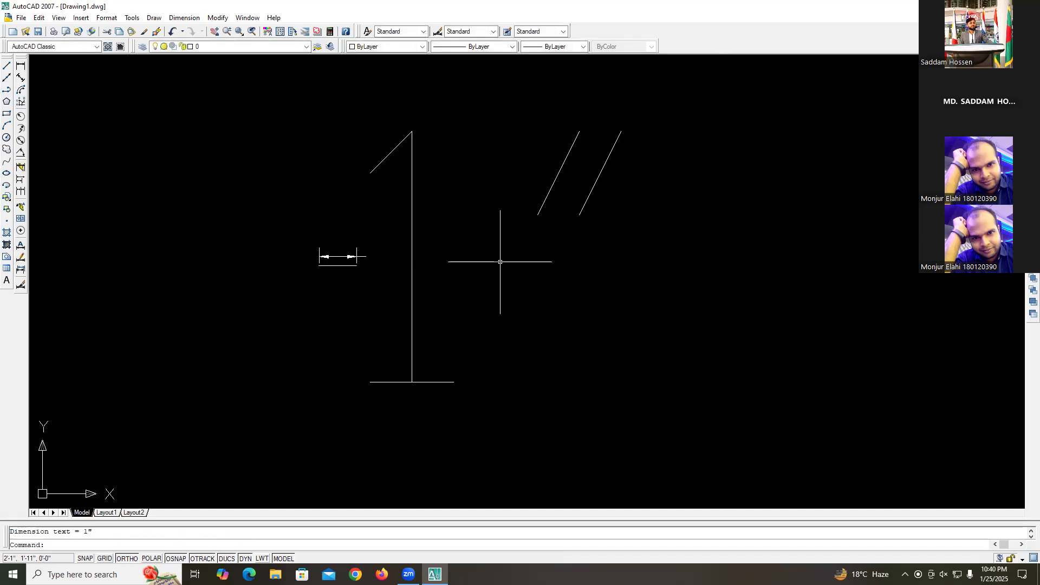
- Draw a horizontal line 15' long to the right of the 2' line and slightly above it
{"action": "scroll", "coordinate": [520, 250], "scroll_direction": "up", "scroll_amount": 3}
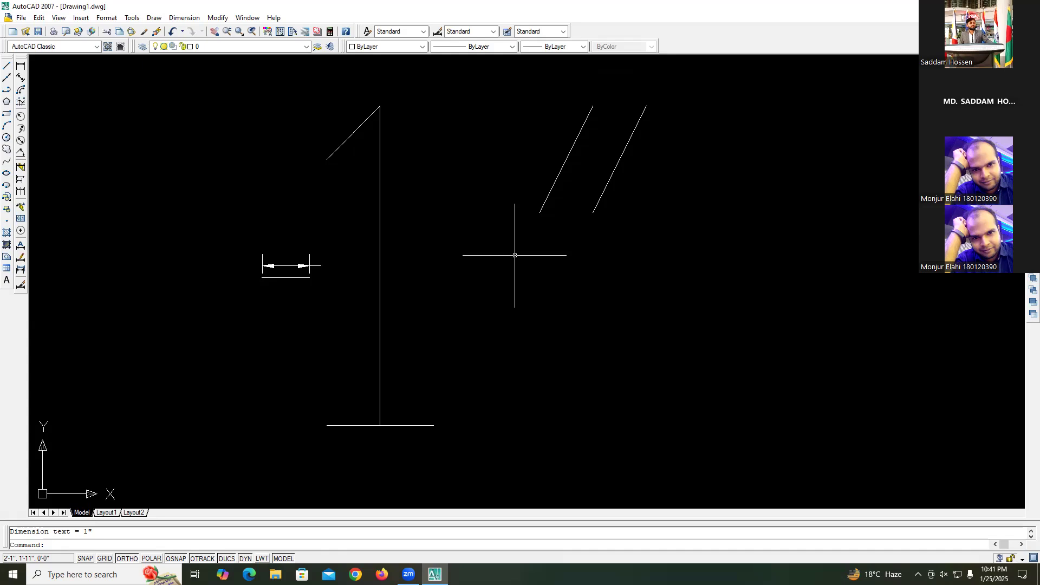
{"action": "scroll", "coordinate": [496, 238], "scroll_direction": "down", "scroll_amount": 5}
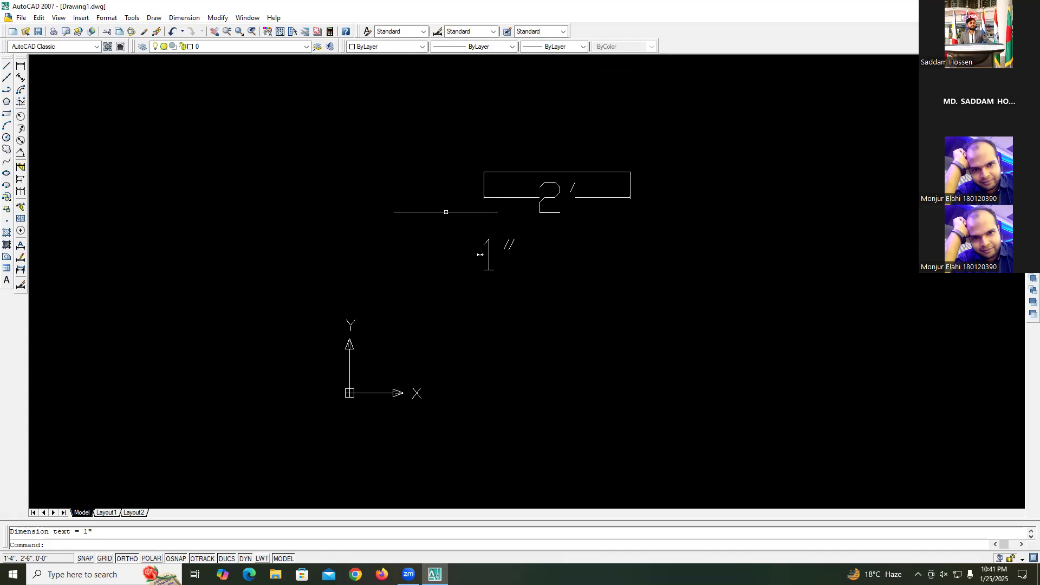
{"action": "scroll", "coordinate": [206, 267], "scroll_direction": "down", "scroll_amount": 1}
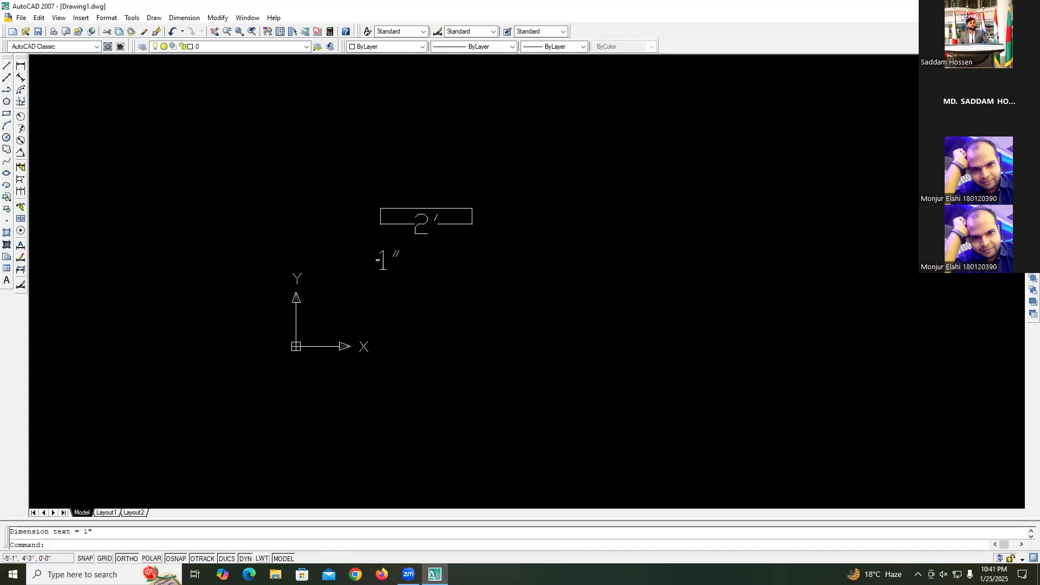
{"action": "left_click", "coordinate": [7, 66]}
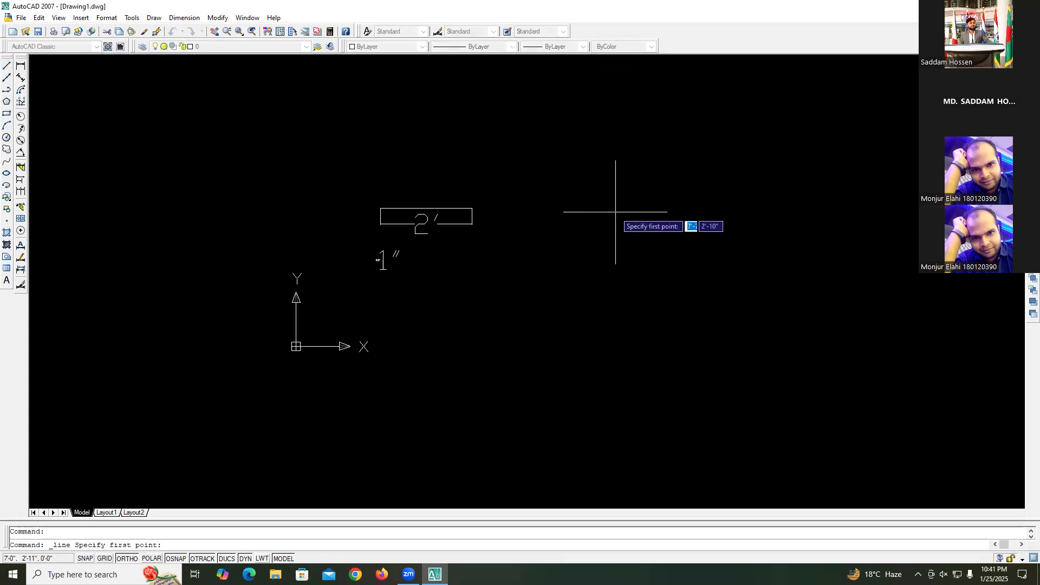
{"action": "left_click", "coordinate": [541, 191]}
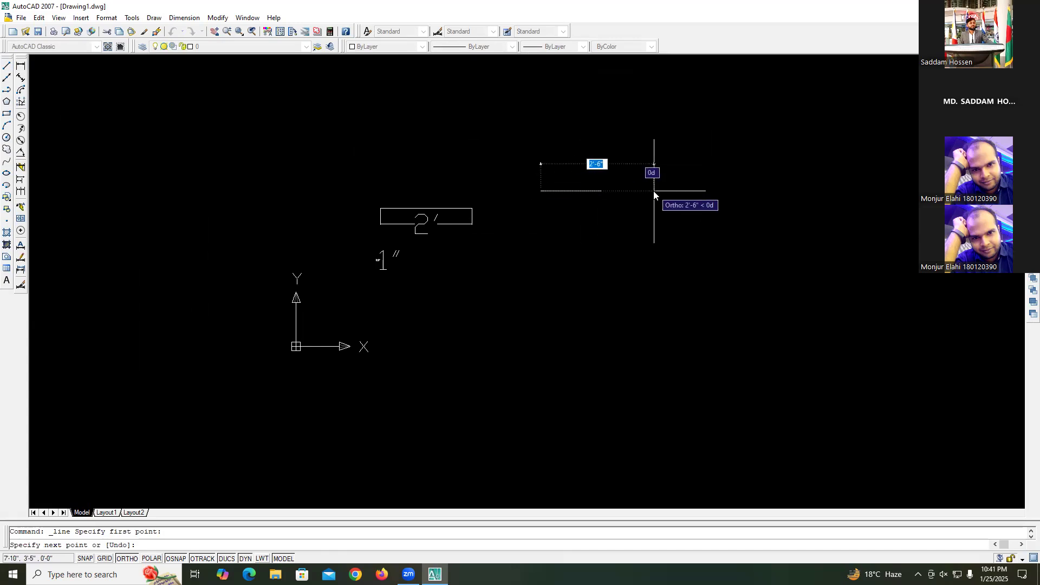
{"action": "type", "text": "15"}
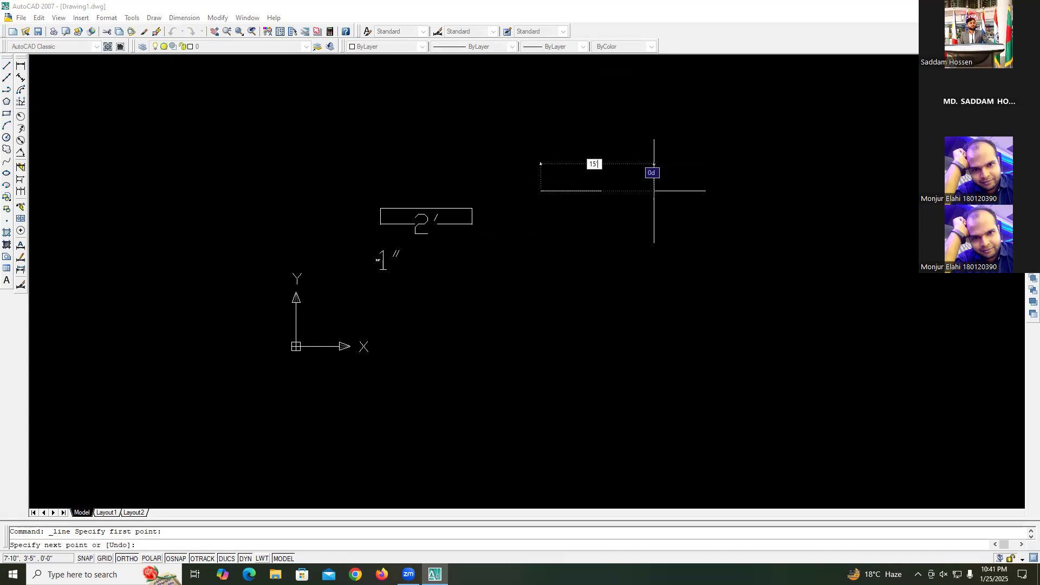
{"action": "key", "text": "Return"}
{"action": "key", "text": "Return"}
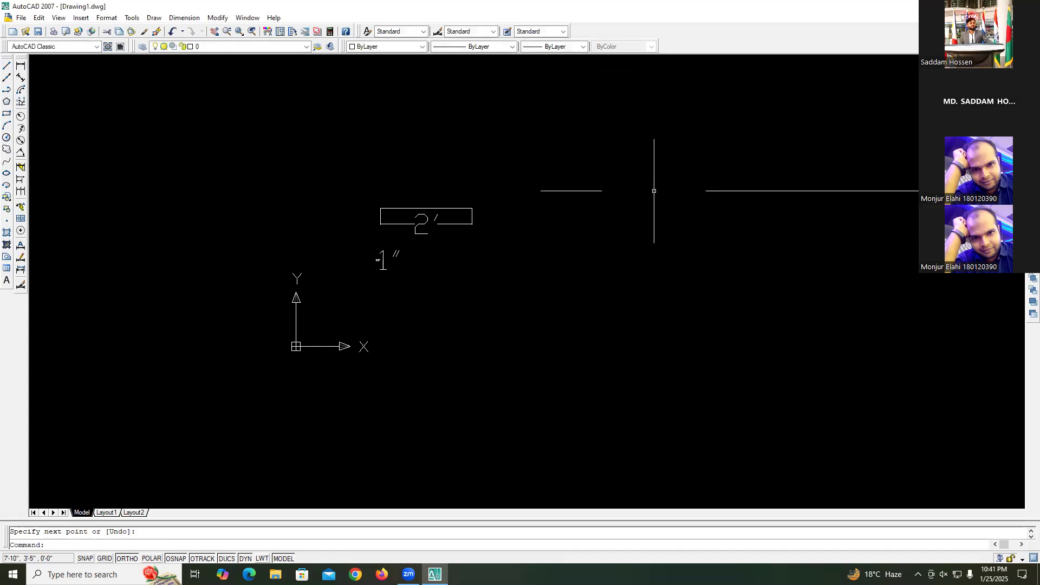
- Turn off the Origin display option of the UCS icon so it no longer sits at the drawing origin
{"action": "scroll", "coordinate": [708, 290], "scroll_direction": "down", "scroll_amount": 3}
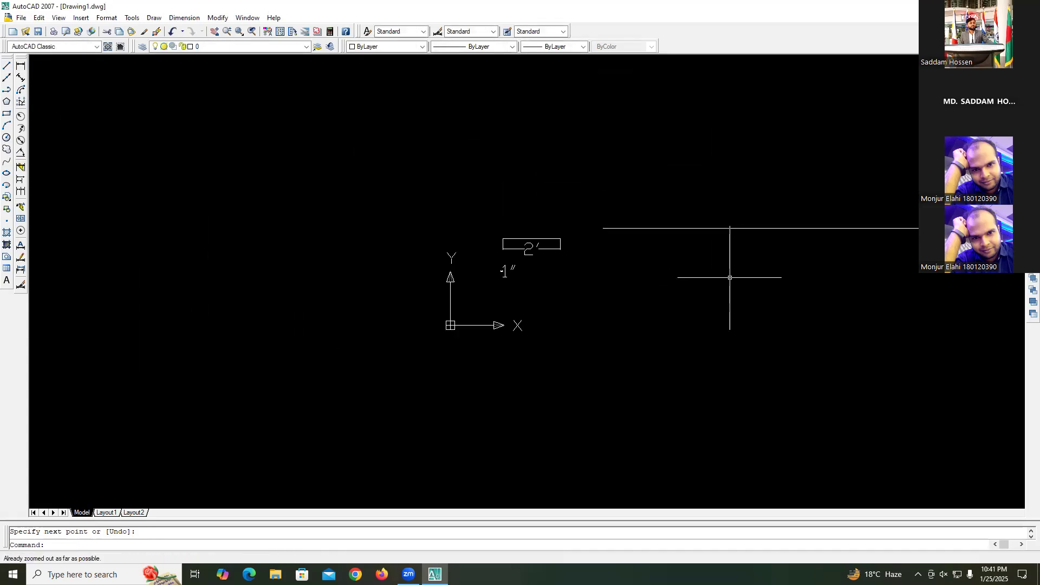
{"action": "scroll", "coordinate": [477, 312], "scroll_direction": "up", "scroll_amount": 5}
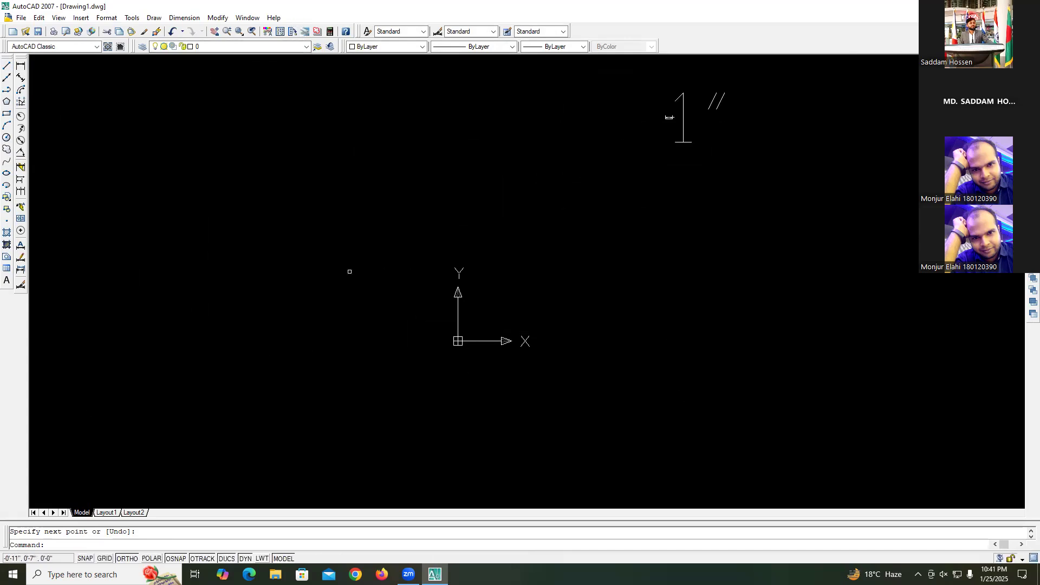
{"action": "scroll", "coordinate": [412, 309], "scroll_direction": "down", "scroll_amount": 5}
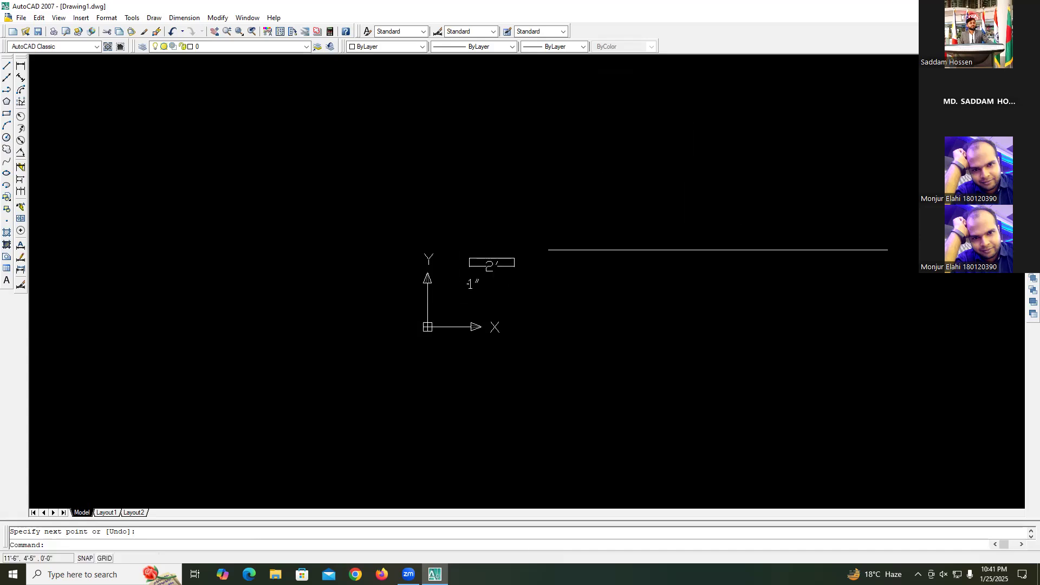
{"action": "right_click", "coordinate": [288, 12]}
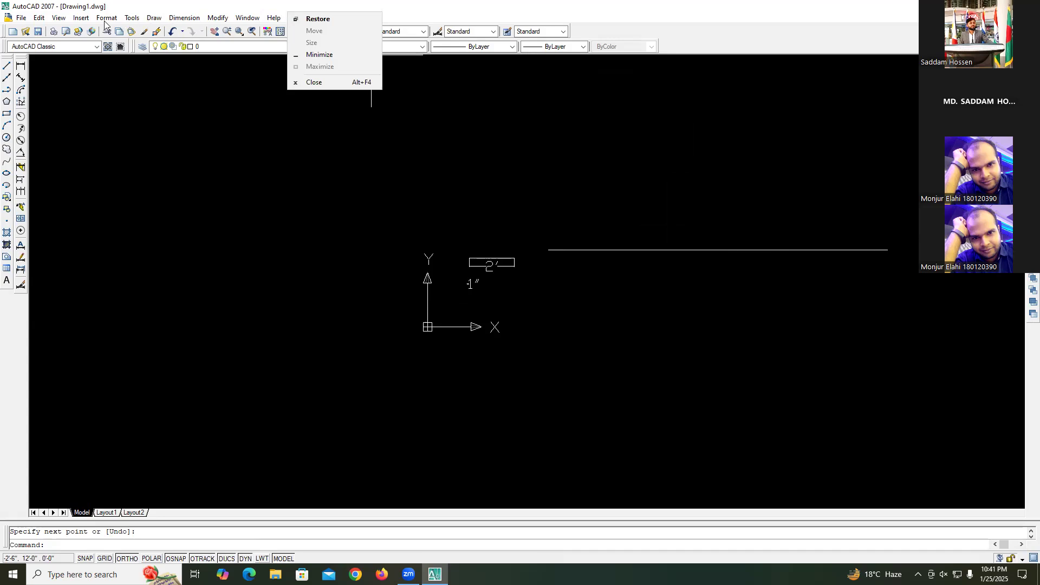
{"action": "left_click", "coordinate": [136, 147]}
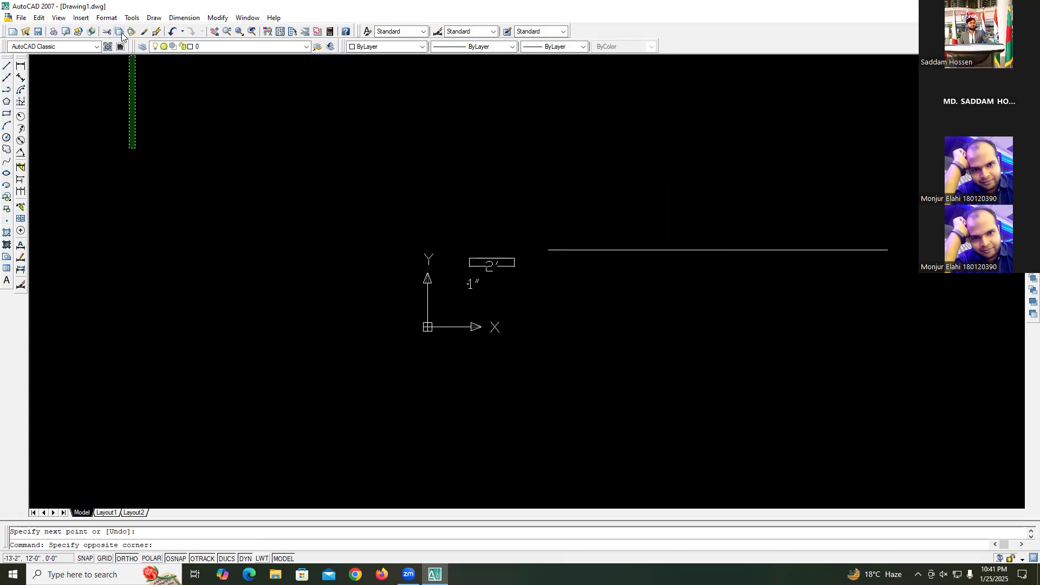
{"action": "key", "text": "Escape"}
{"action": "key", "text": "Escape"}
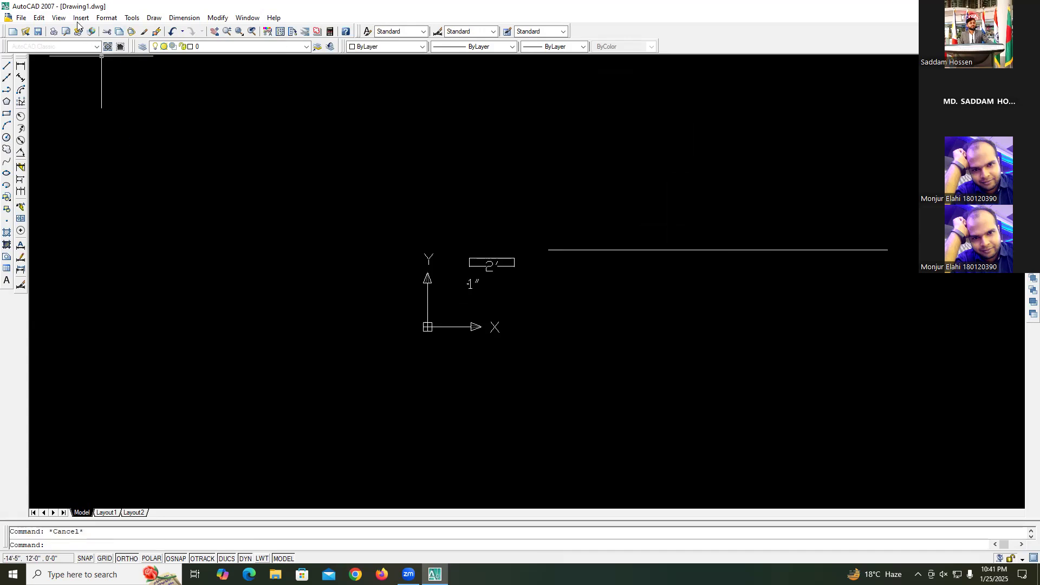
{"action": "left_click", "coordinate": [58, 17]}
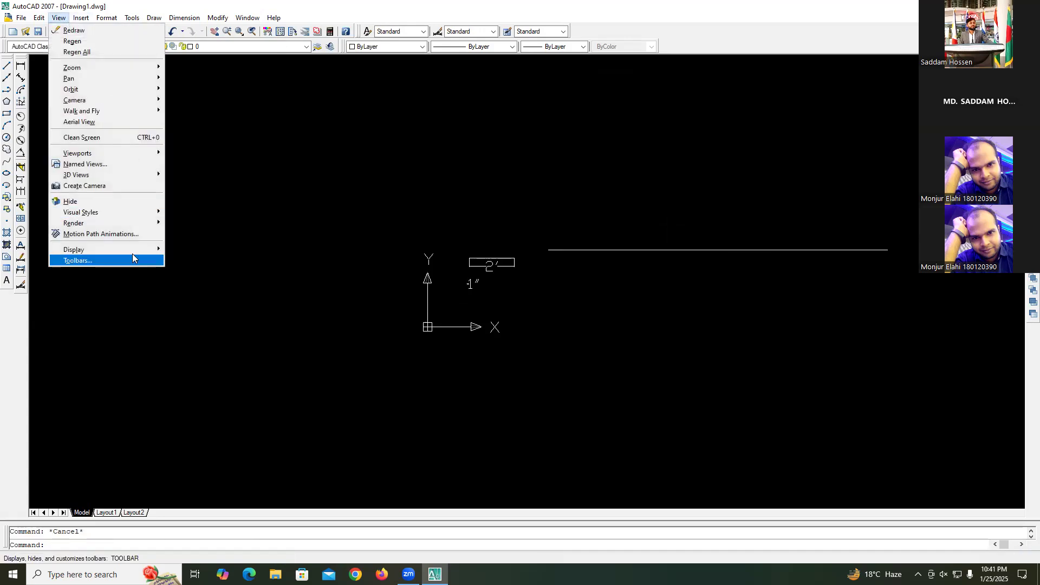
{"action": "mouse_move", "coordinate": [133, 250]}
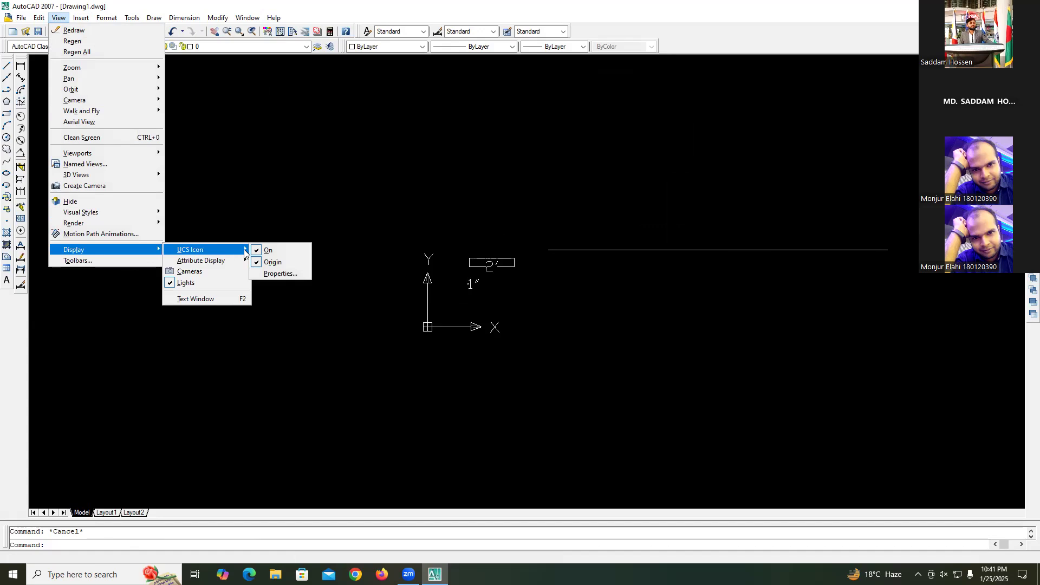
{"action": "left_click", "coordinate": [271, 262]}
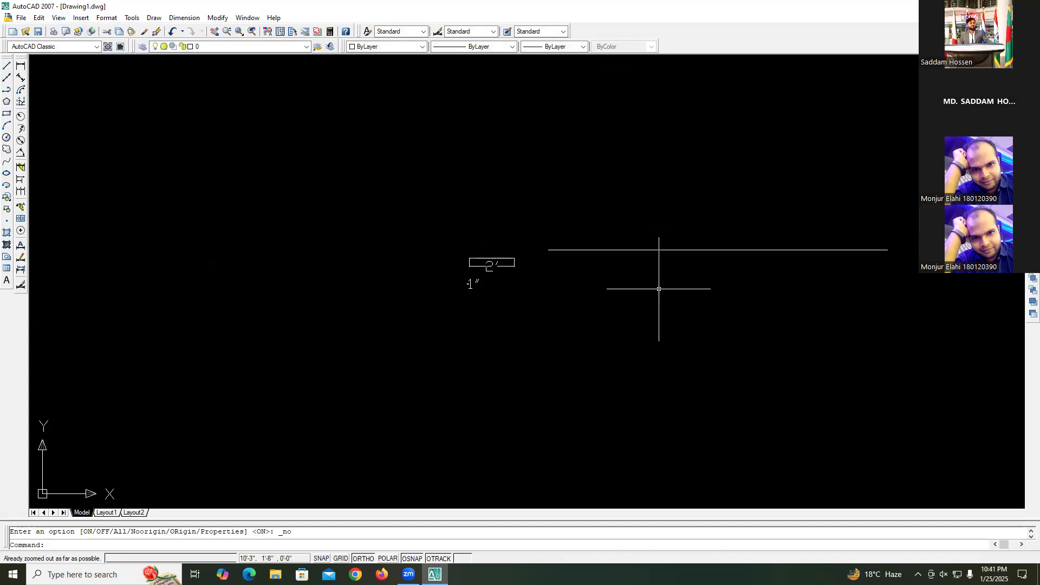
- Add a linear dimension between the endpoints of the 15' line, placed above the line
{"action": "left_click", "coordinate": [711, 250]}
{"action": "key", "text": "Escape"}
{"action": "scroll", "coordinate": [713, 241], "scroll_direction": "up", "scroll_amount": 3}
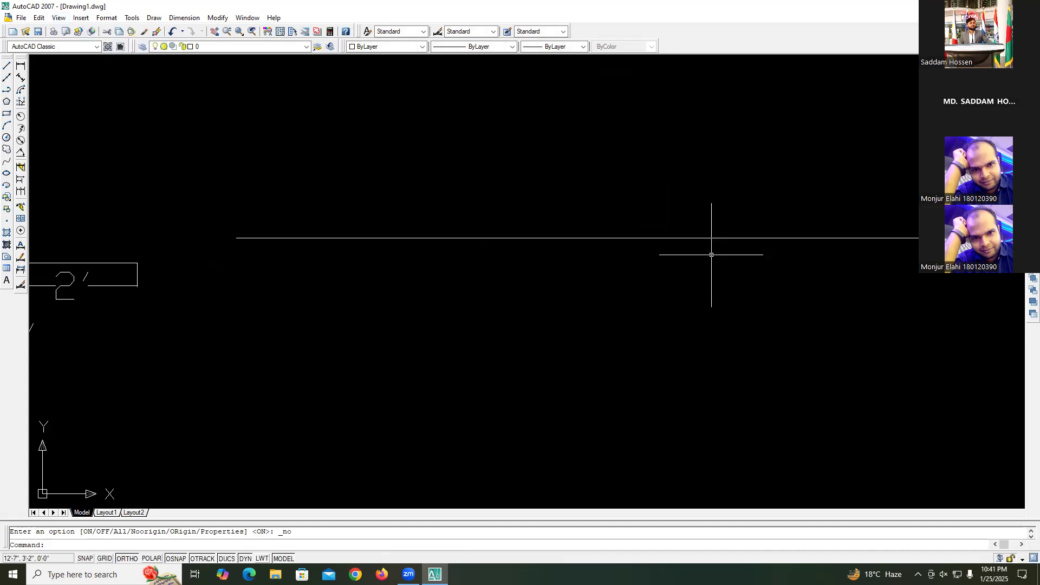
{"action": "scroll", "coordinate": [705, 256], "scroll_direction": "down", "scroll_amount": 3}
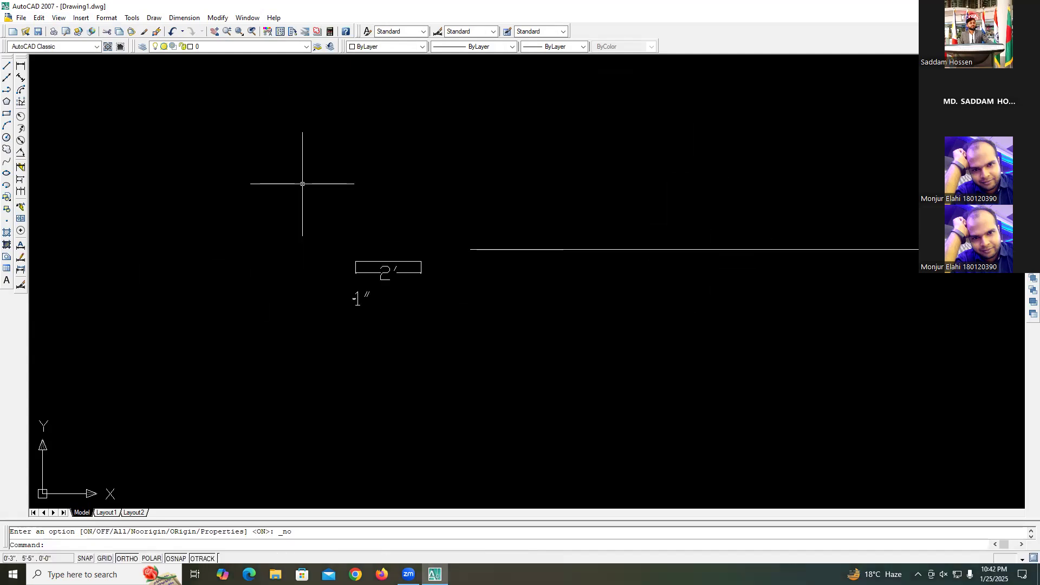
{"action": "left_click", "coordinate": [217, 36]}
{"action": "mouse_move", "coordinate": [611, 246]}
{"action": "left_mouse_down"}
{"action": "mouse_move", "coordinate": [317, 255]}
{"action": "mouse_move", "coordinate": [317, 270]}
{"action": "left_mouse_up"}
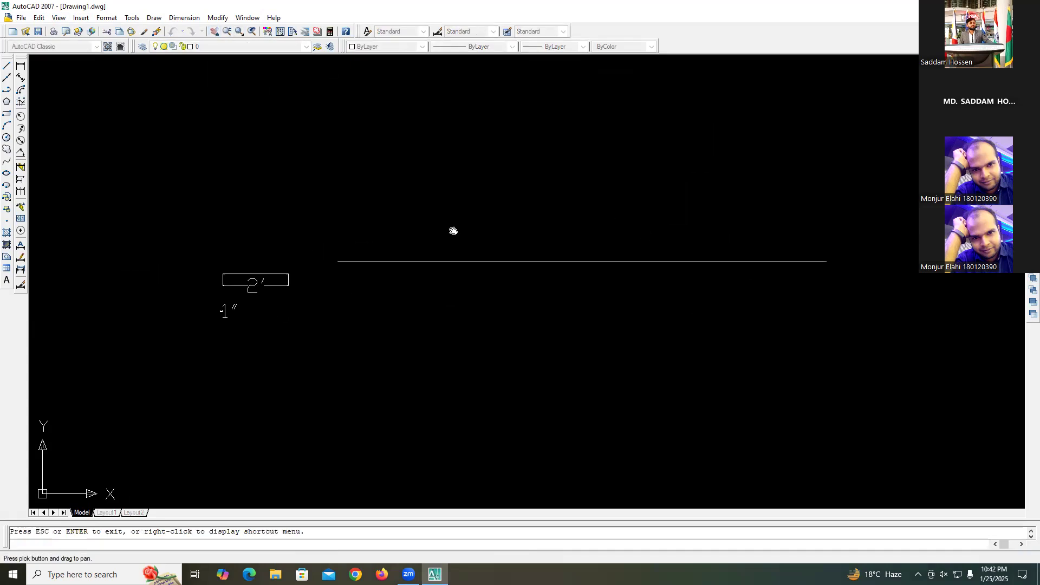
{"action": "key", "text": "Escape"}
{"action": "key", "text": "Escape"}
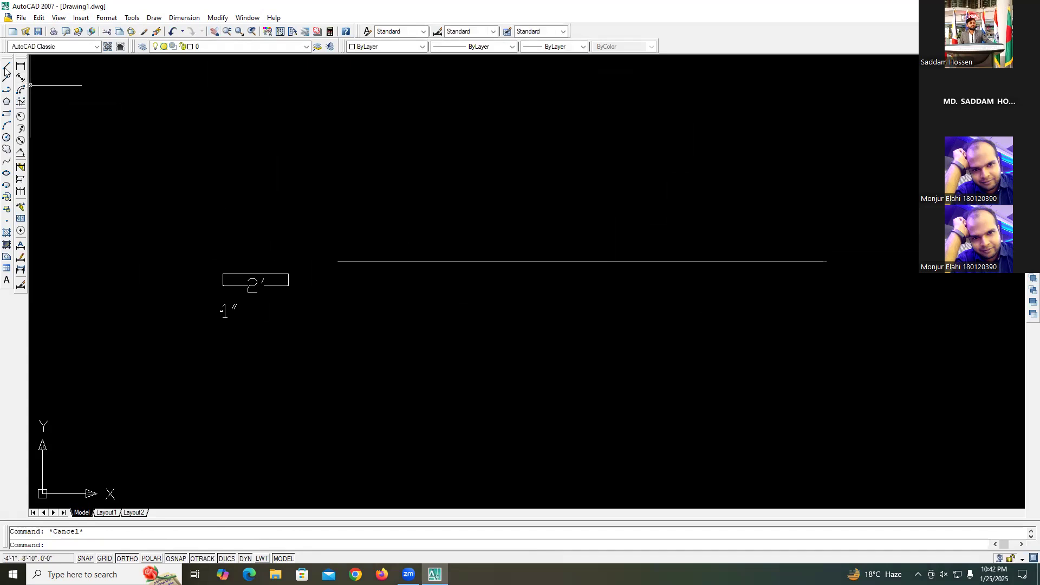
{"action": "left_click", "coordinate": [21, 65]}
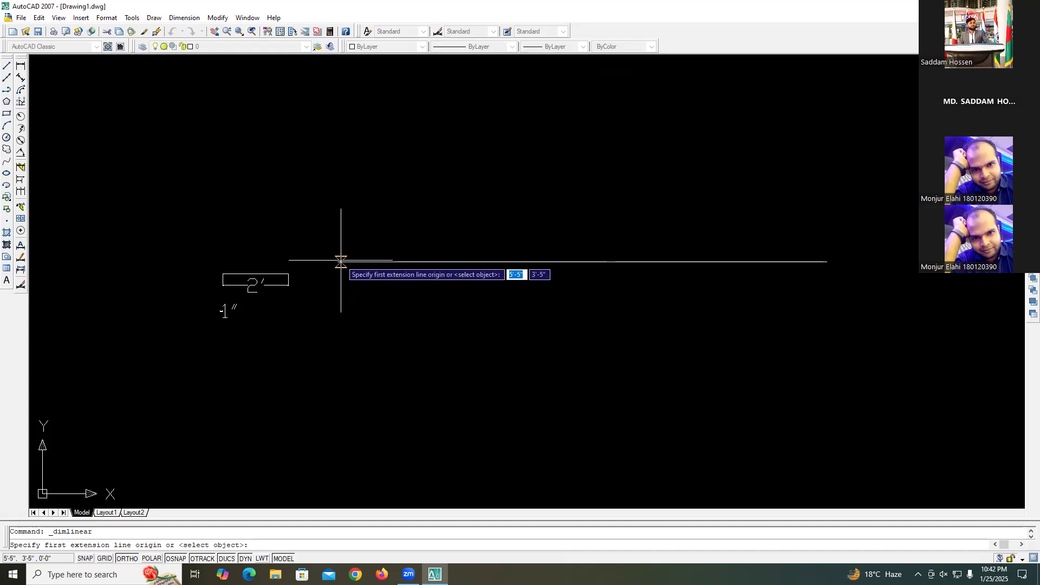
{"action": "left_click", "coordinate": [338, 262]}
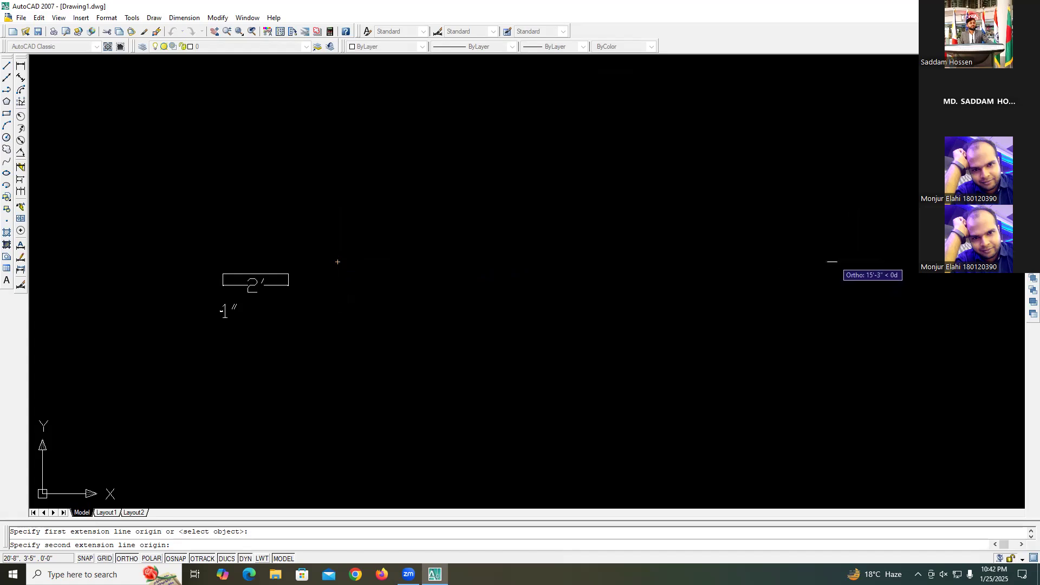
{"action": "left_click", "coordinate": [827, 262]}
{"action": "left_click", "coordinate": [825, 219]}
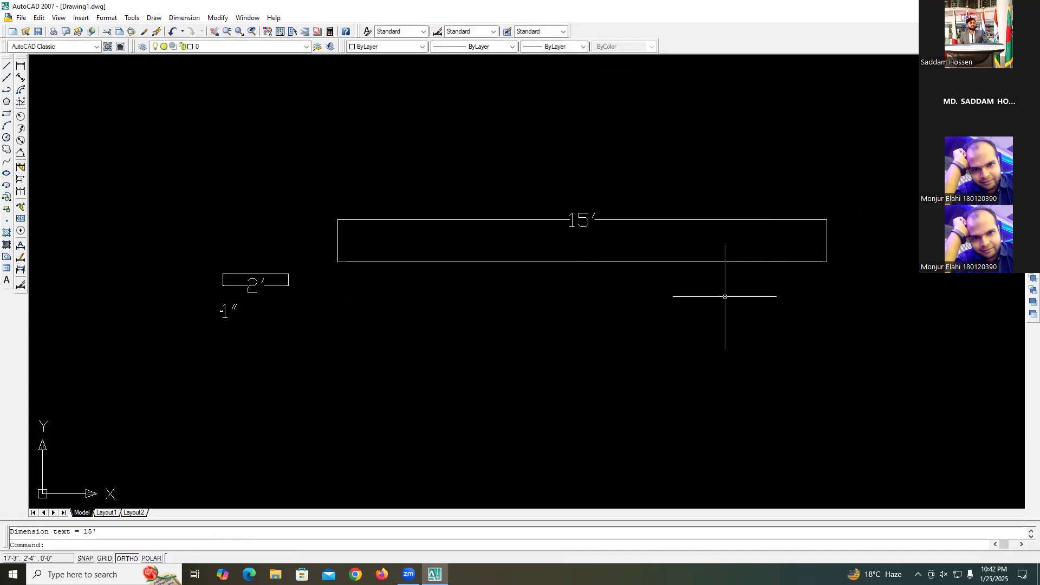
- Draw a vertical line 5' long straight down from the left endpoint of the 15' line
{"action": "scroll", "coordinate": [705, 303], "scroll_direction": "down", "scroll_amount": 2}
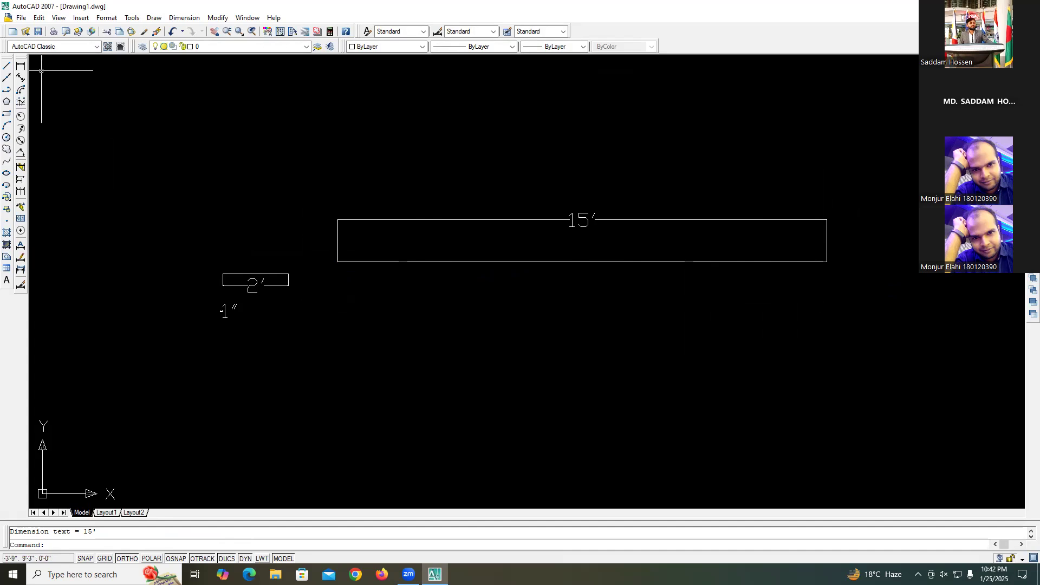
{"action": "left_click", "coordinate": [9, 66]}
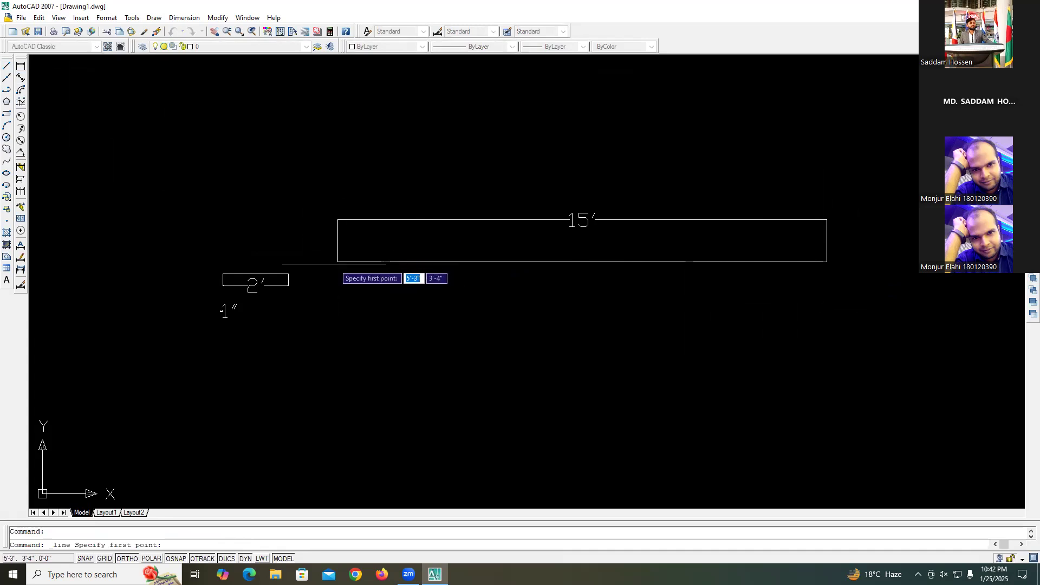
{"action": "left_click", "coordinate": [337, 262]}
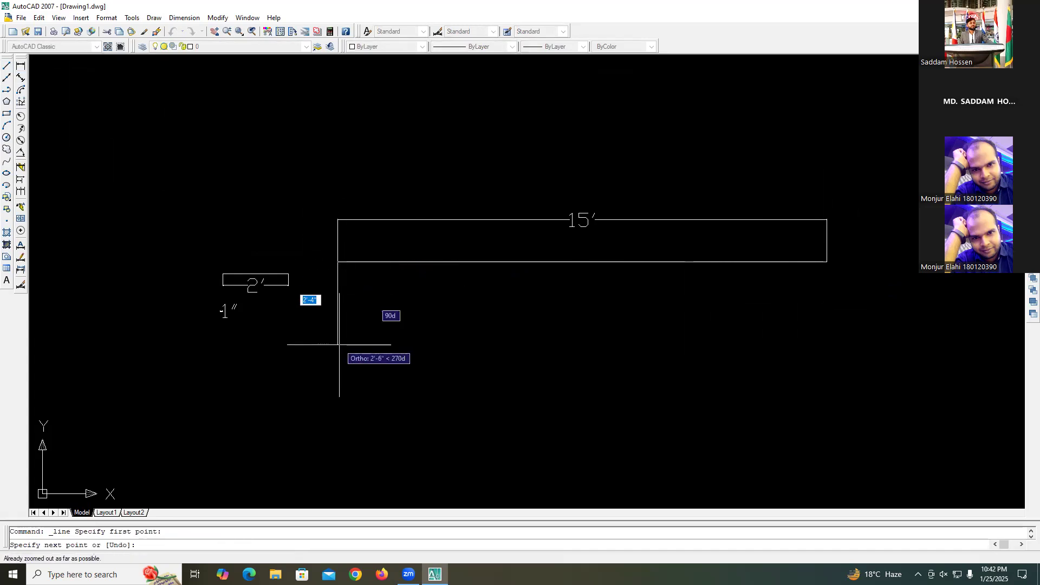
{"action": "type", "text": "5"}
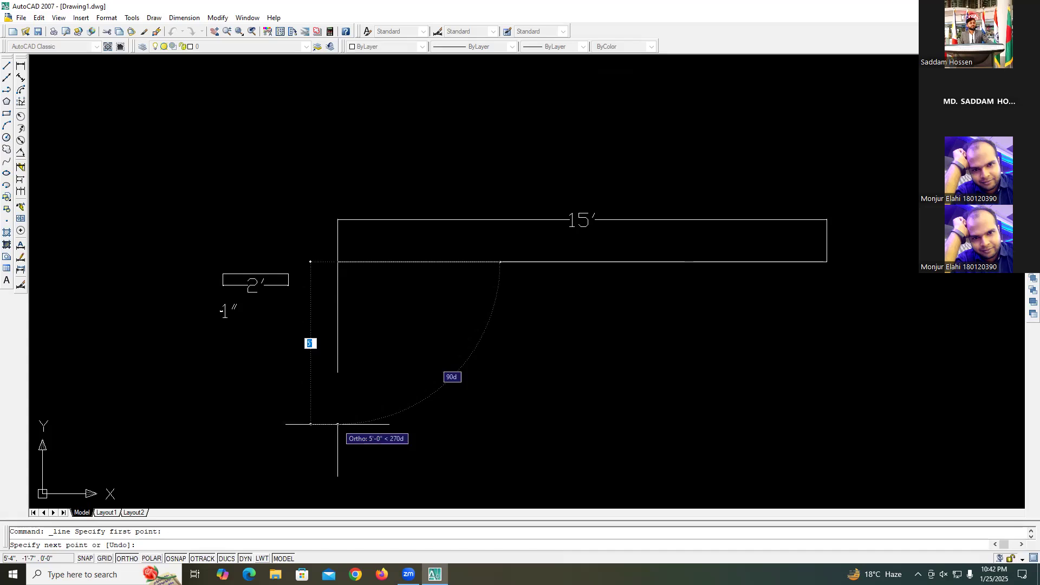
{"action": "type", "text": "5"}
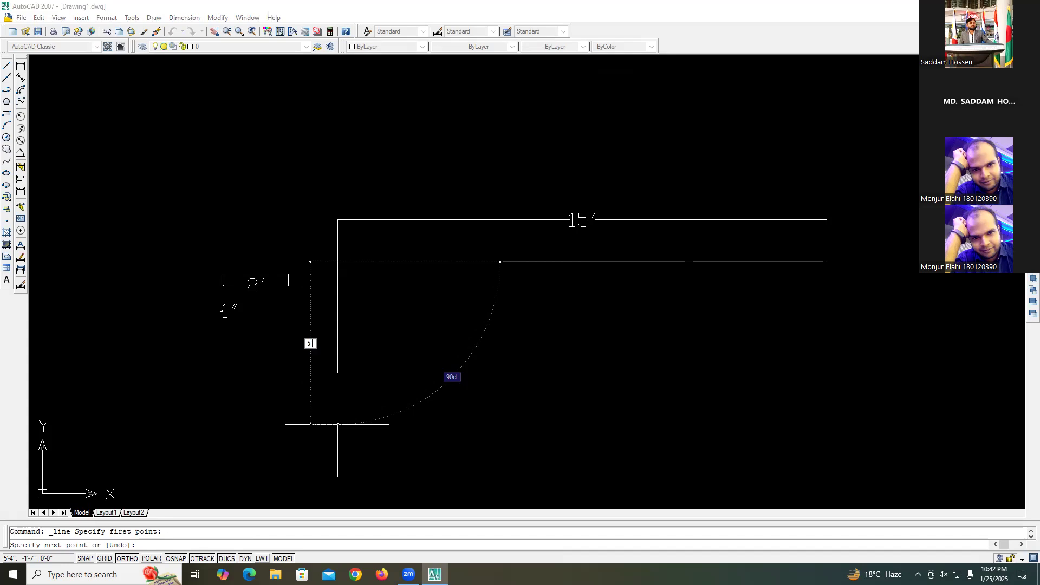
{"action": "key", "text": "Return"}
{"action": "key", "text": "Return"}
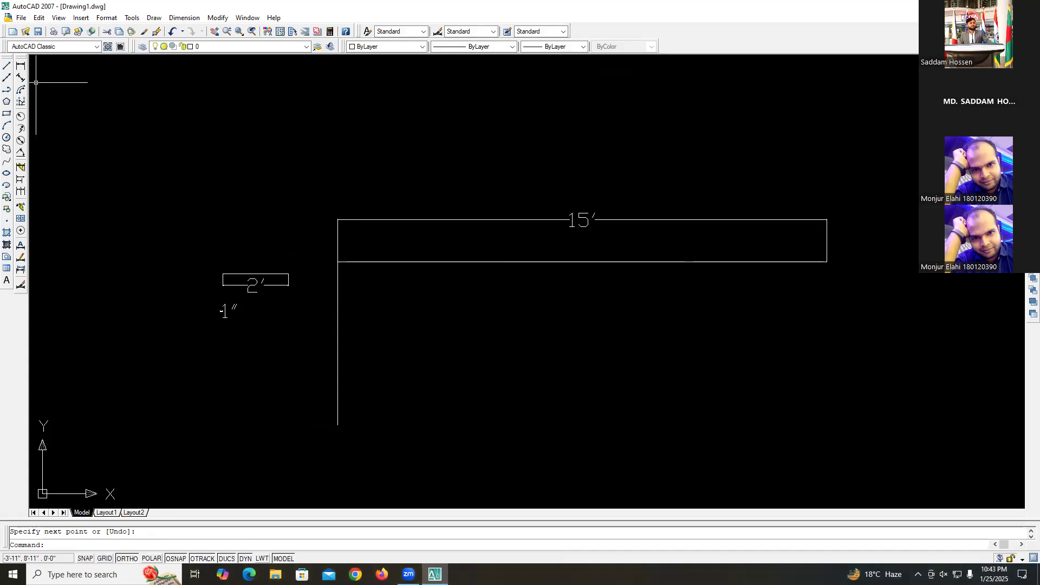
- Add a linear dimension between the endpoints of the vertical 5' line, placed just to its left
{"action": "left_click", "coordinate": [20, 65]}
{"action": "left_click", "coordinate": [338, 262]}
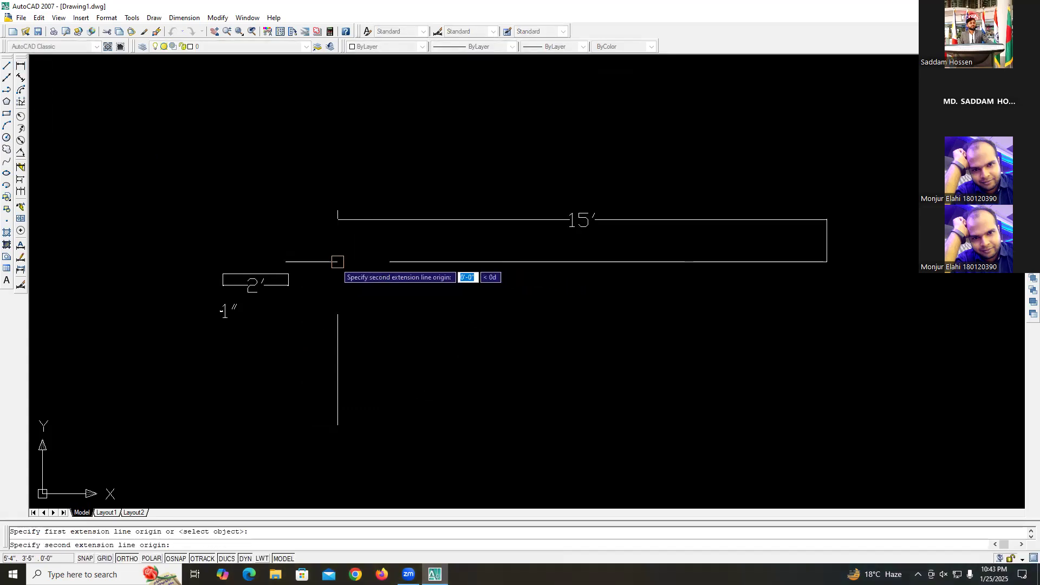
{"action": "left_click", "coordinate": [338, 424]}
{"action": "left_click", "coordinate": [320, 424]}
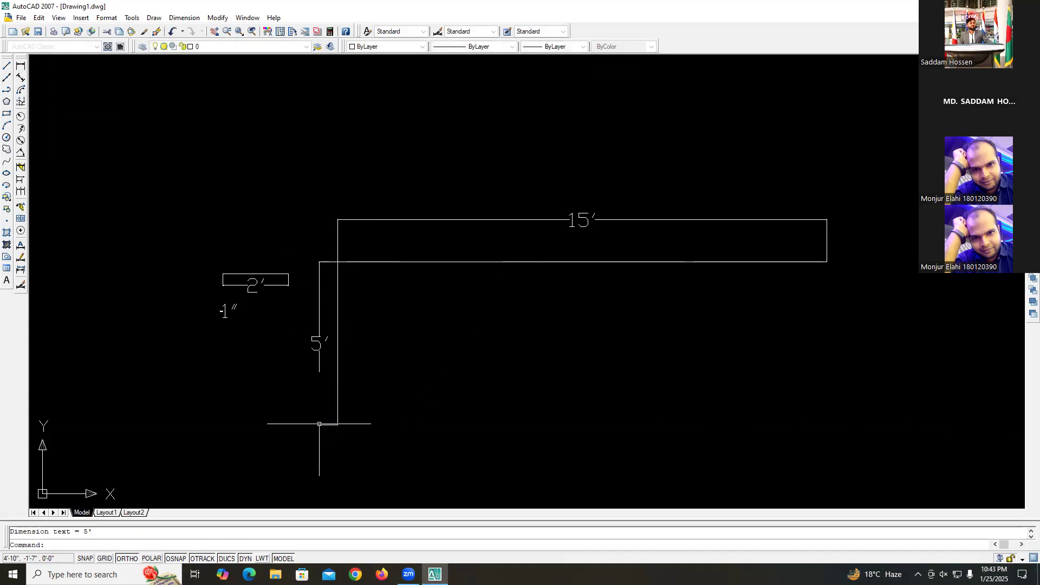
{"action": "scroll", "coordinate": [662, 302], "scroll_direction": "down", "scroll_amount": 2}
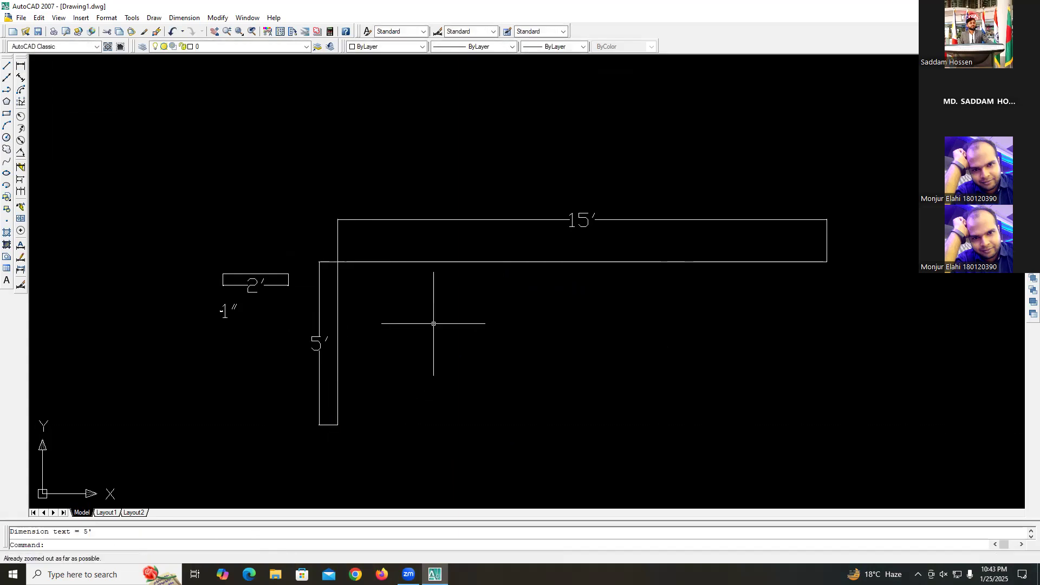
- Erase all lines and dimensions from the drawing
{"action": "type", "text": "o"}
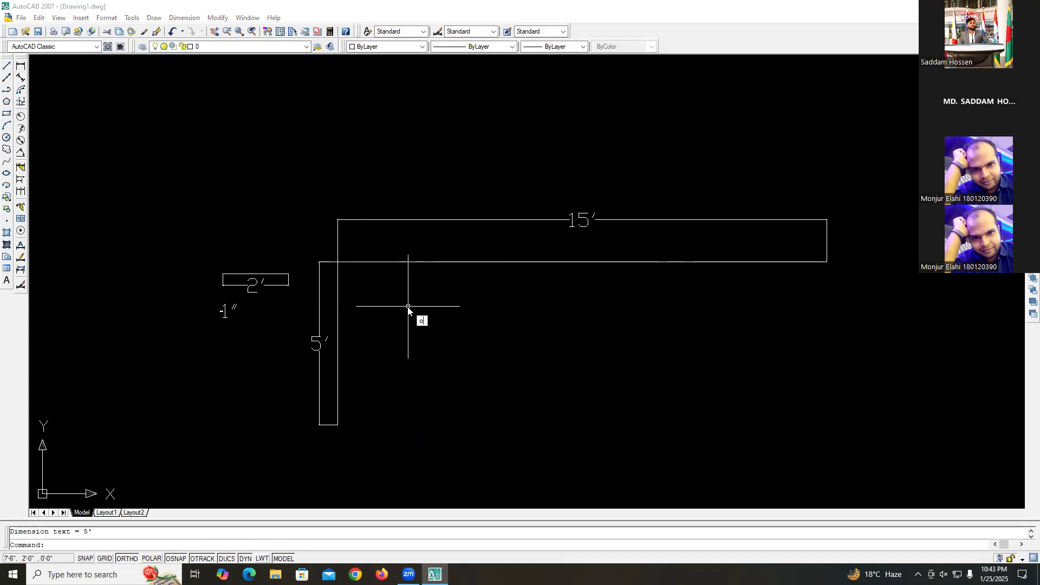
{"action": "key", "text": "Return"}
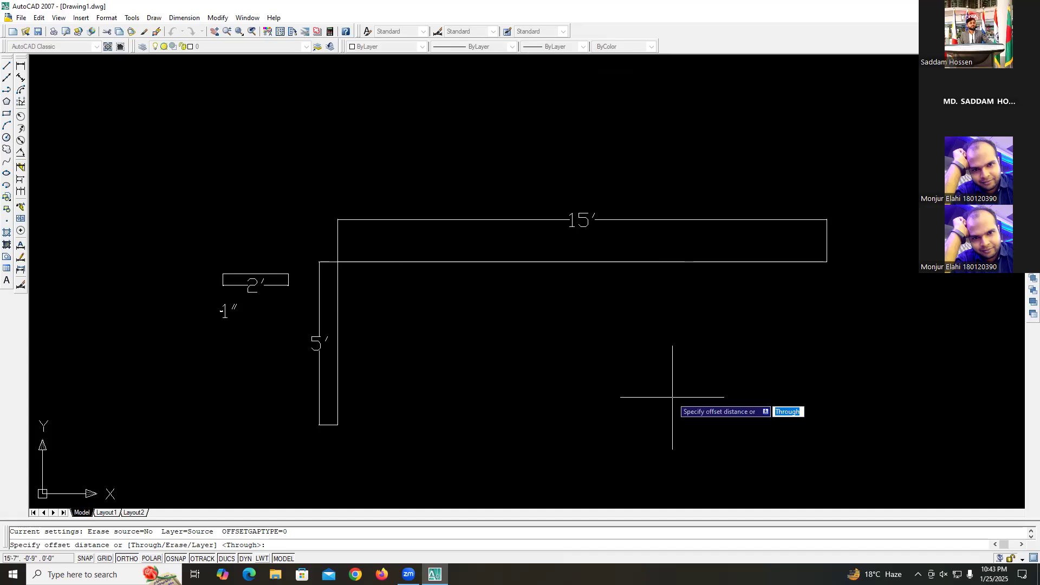
{"action": "key", "text": "ctrl+a"}
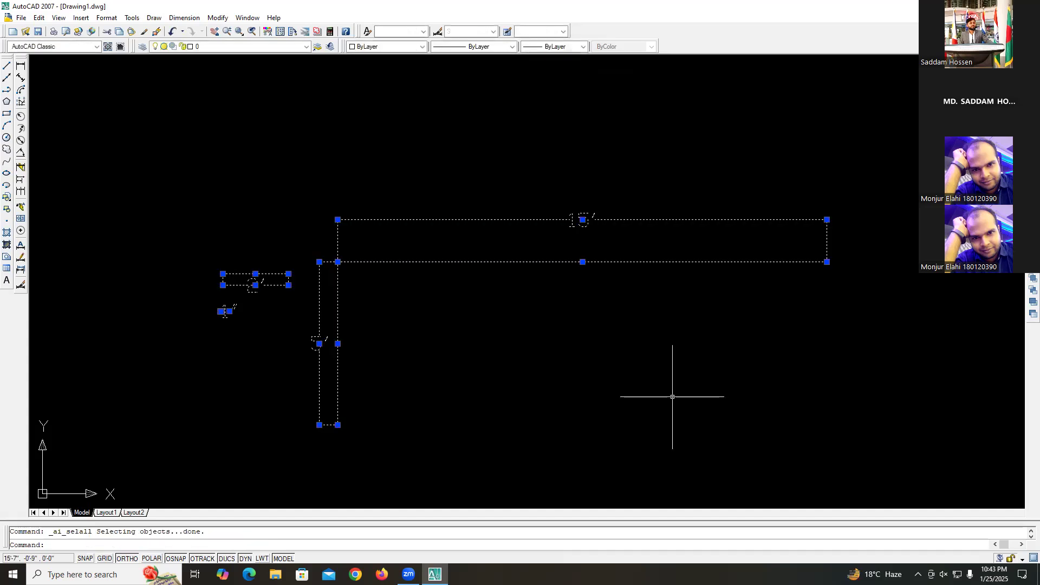
{"action": "key", "text": "Delete"}
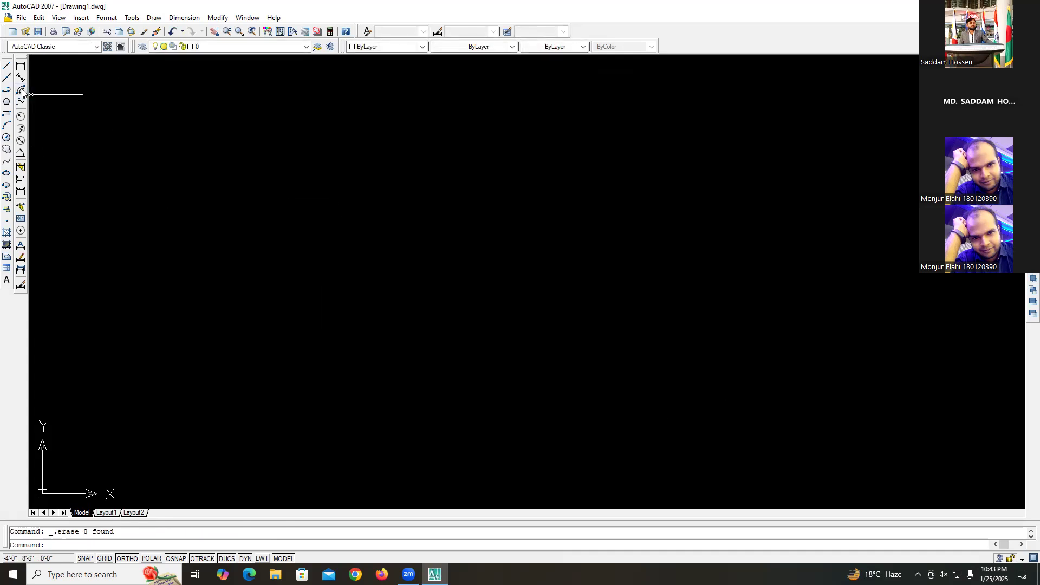
- Draw a horizontal line 40' long, starting in the upper left part of the empty drawing area
{"action": "left_click", "coordinate": [7, 65]}
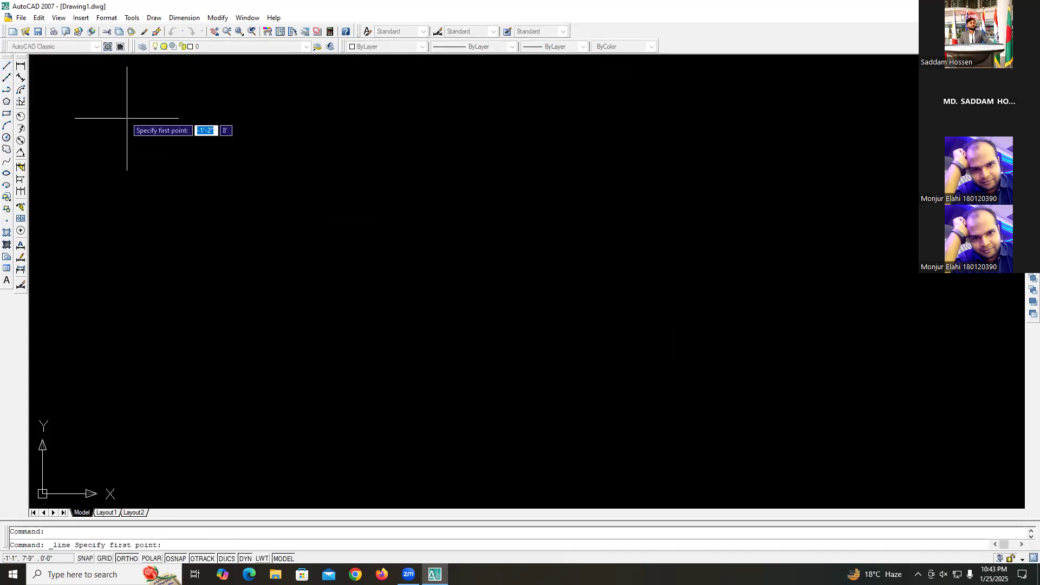
{"action": "left_click", "coordinate": [156, 151]}
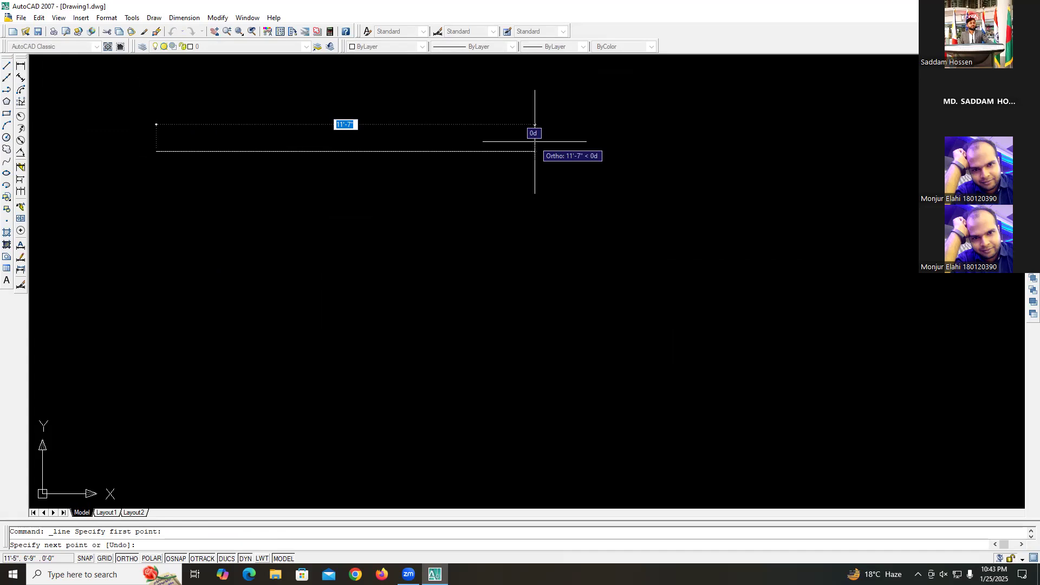
{"action": "type", "text": "40"}
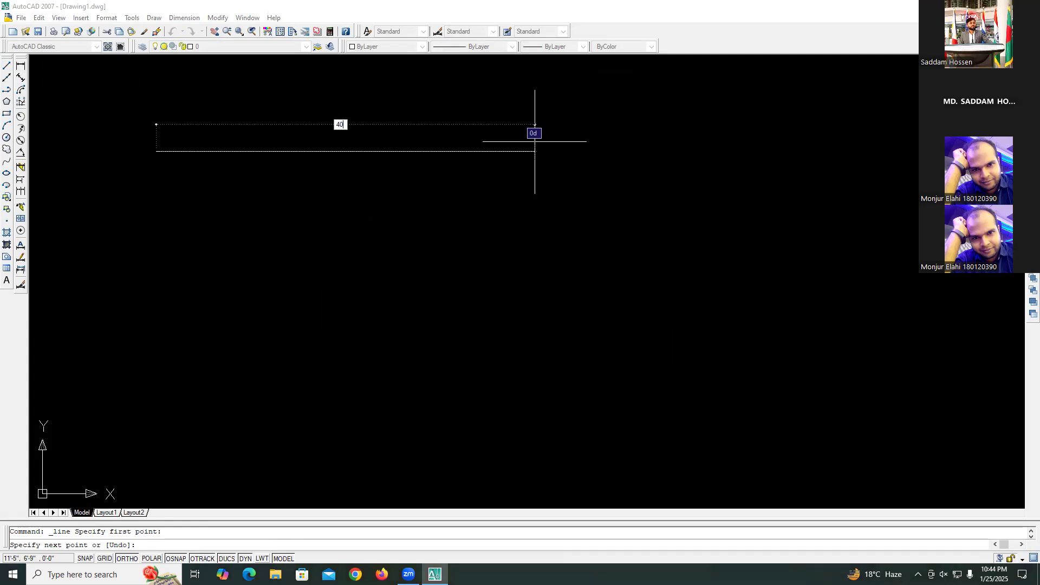
{"action": "key", "text": "Return"}
{"action": "key", "text": "Return"}
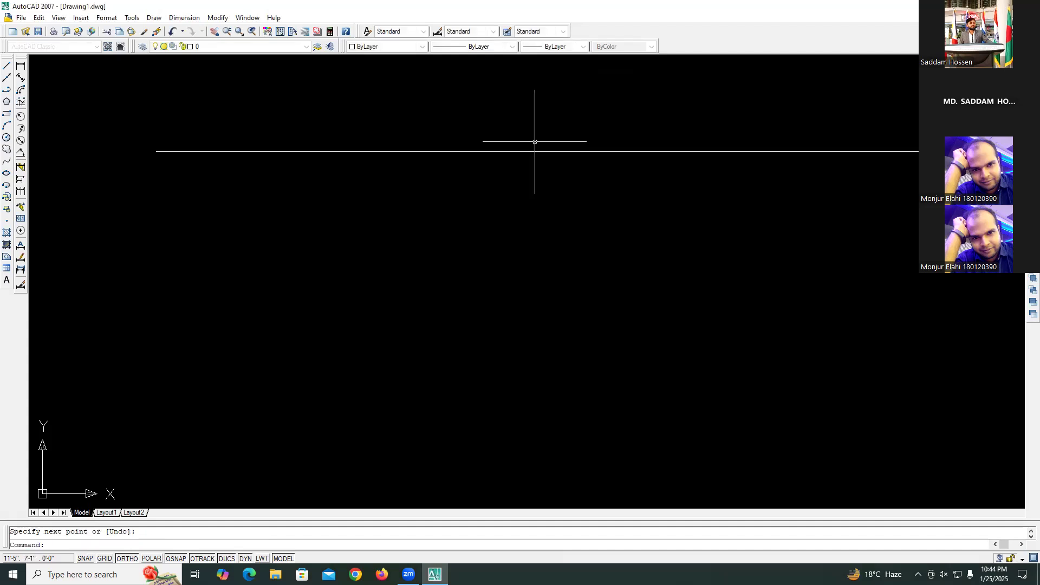
- Zoom to the drawing extents, then zoom out until the whole 40' line fits in view with space around it
{"action": "scroll", "coordinate": [670, 115], "scroll_direction": "down", "scroll_amount": 2}
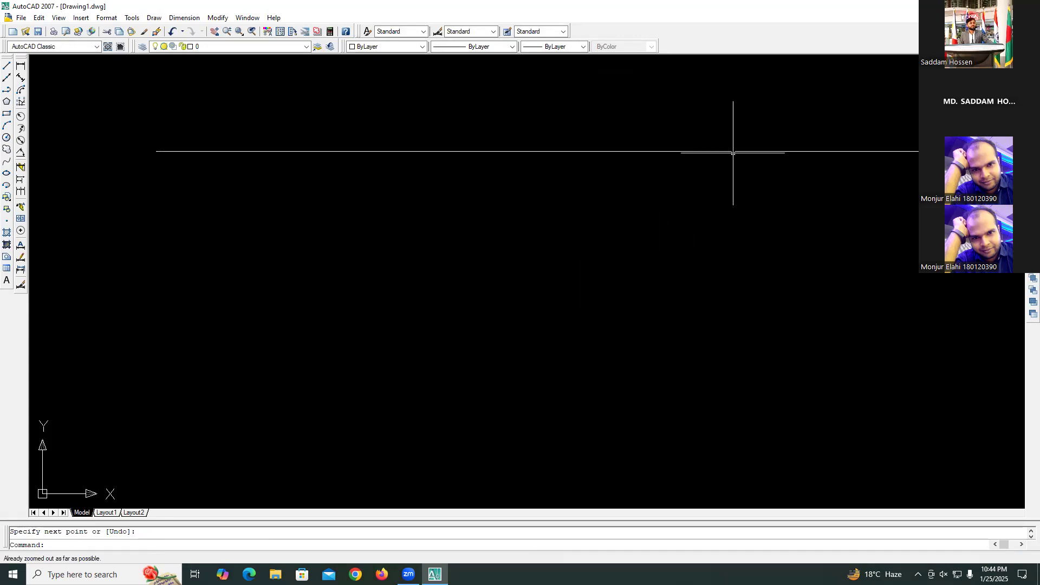
{"action": "right_click", "coordinate": [369, 258]}
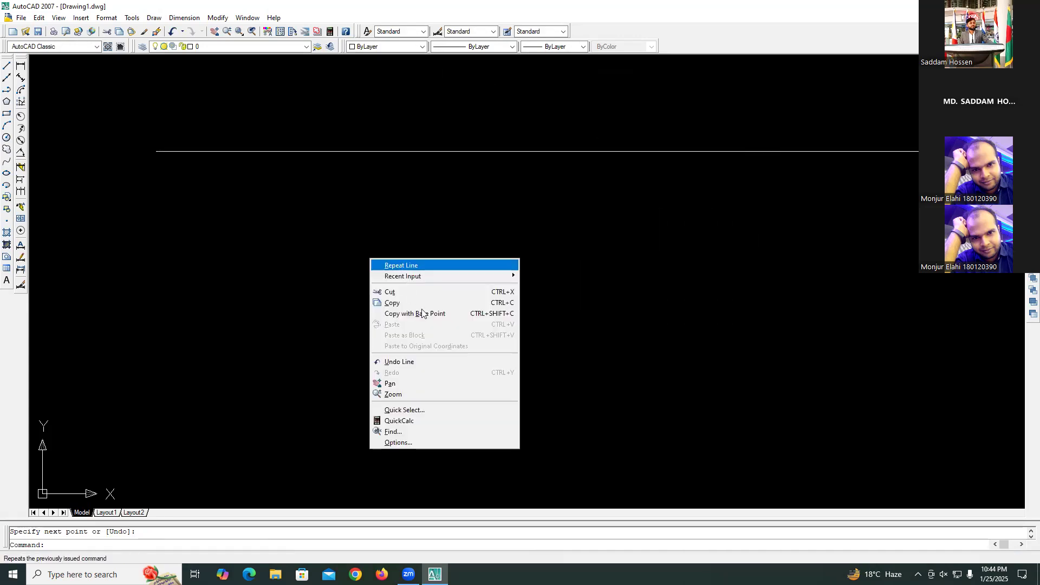
{"action": "left_click", "coordinate": [399, 395]}
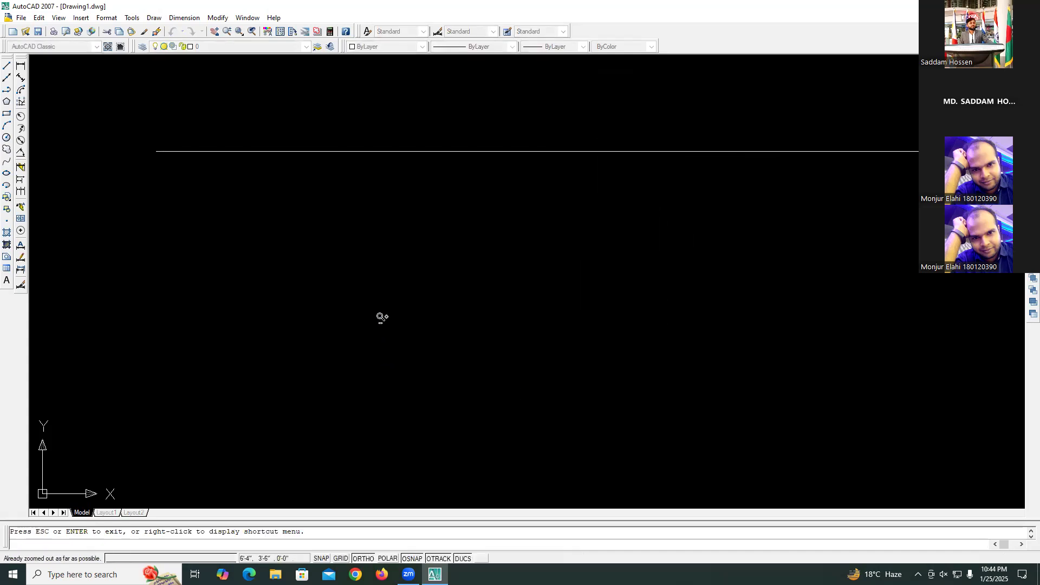
{"action": "right_click", "coordinate": [378, 248]}
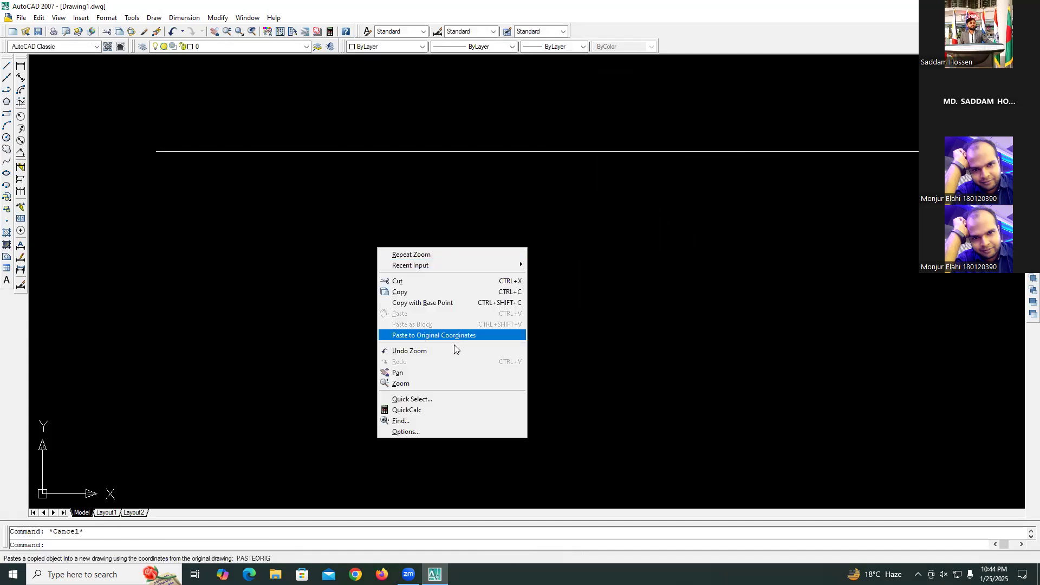
{"action": "left_click", "coordinate": [437, 383]}
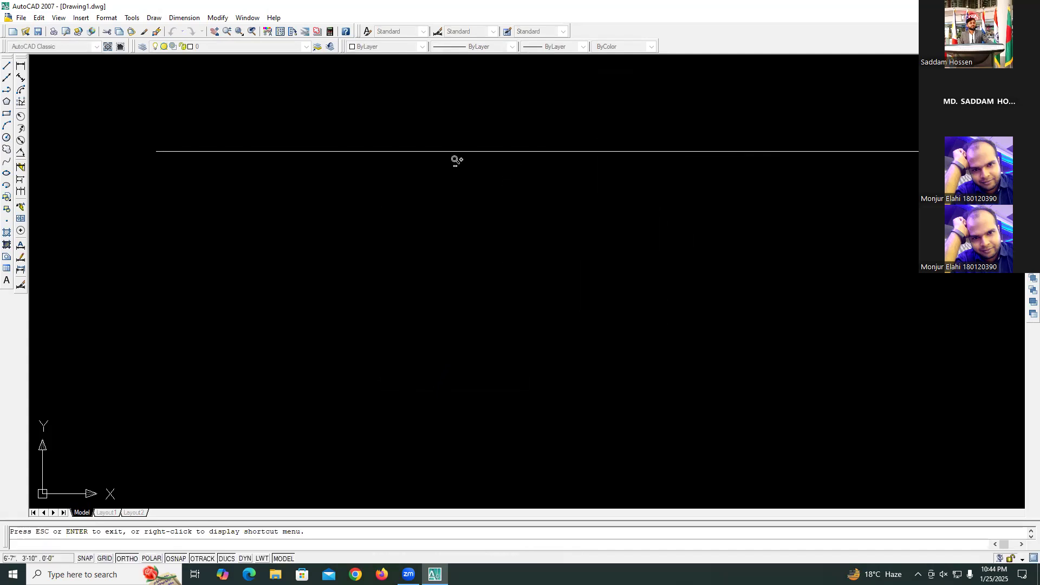
{"action": "scroll", "coordinate": [460, 155], "scroll_direction": "down", "scroll_amount": 4}
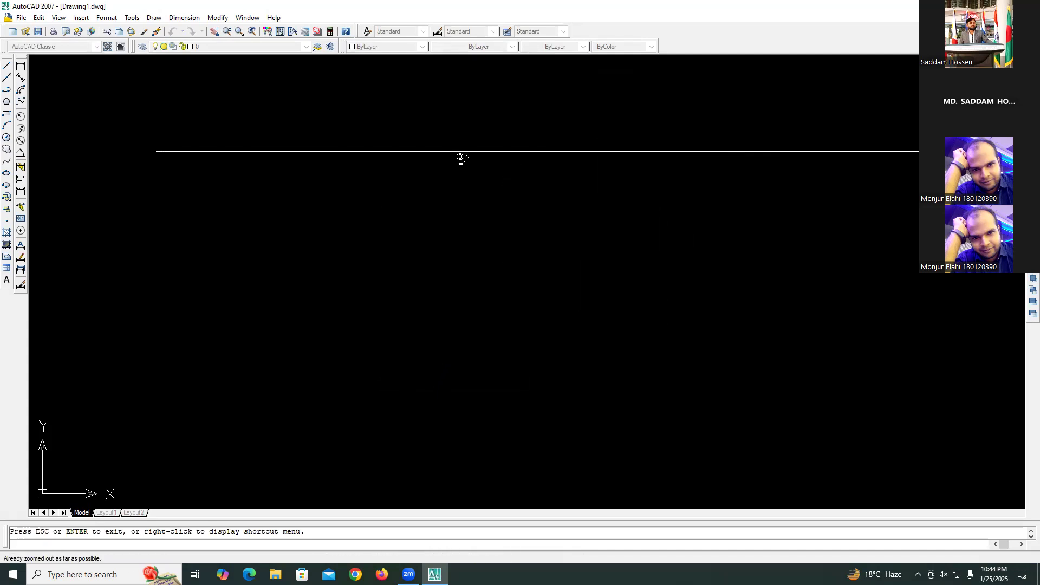
{"action": "right_click", "coordinate": [460, 159]}
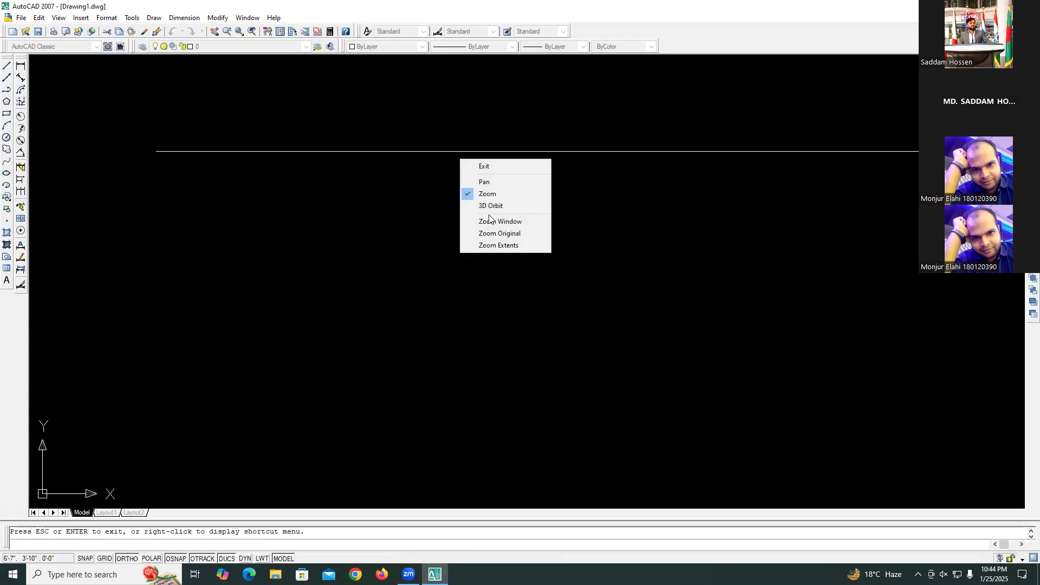
{"action": "left_click", "coordinate": [491, 245]}
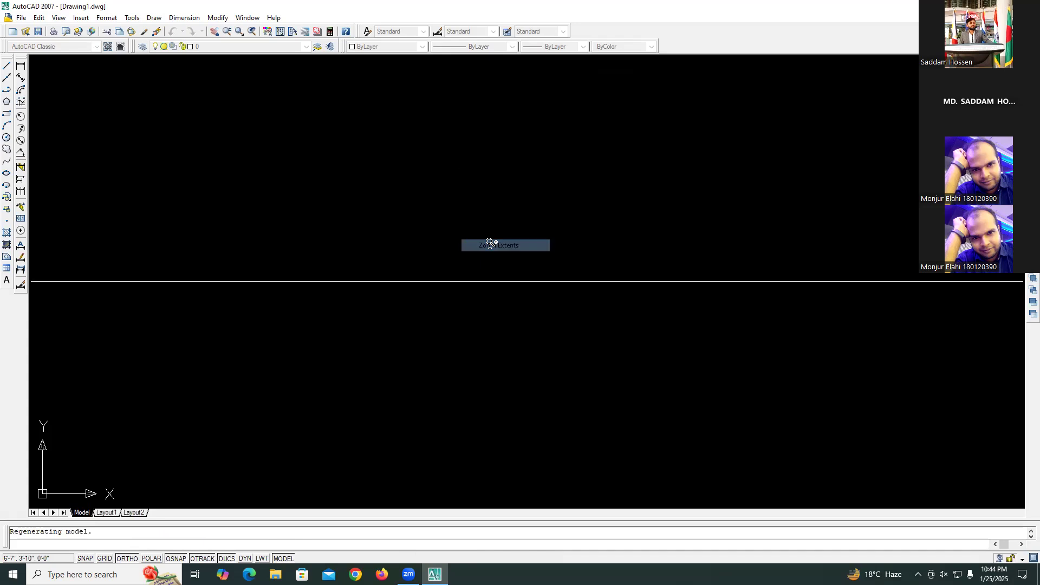
{"action": "right_click", "coordinate": [455, 173]}
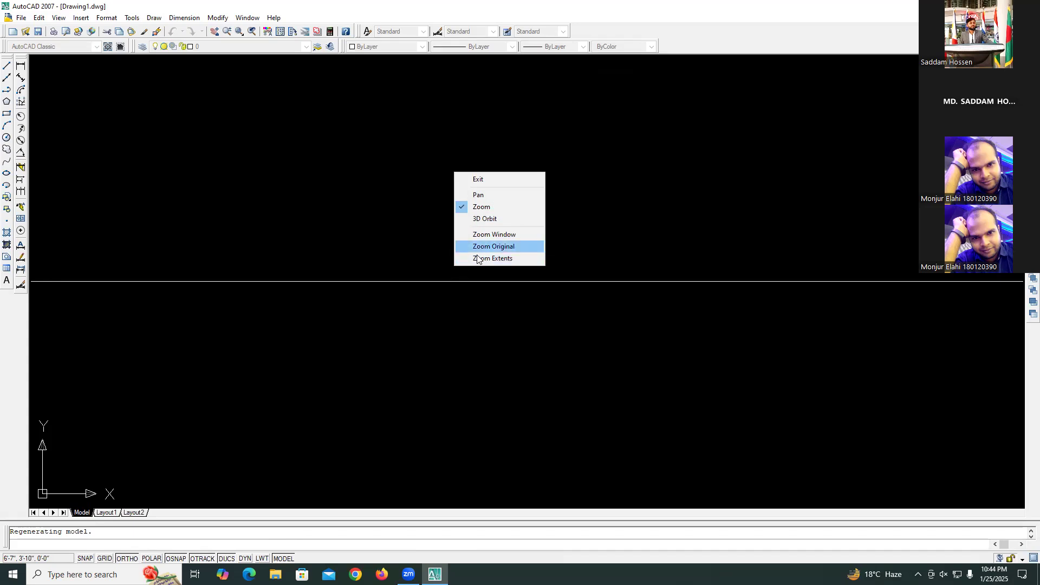
{"action": "left_click", "coordinate": [431, 244]}
{"action": "scroll", "coordinate": [432, 243], "scroll_direction": "down", "scroll_amount": 5}
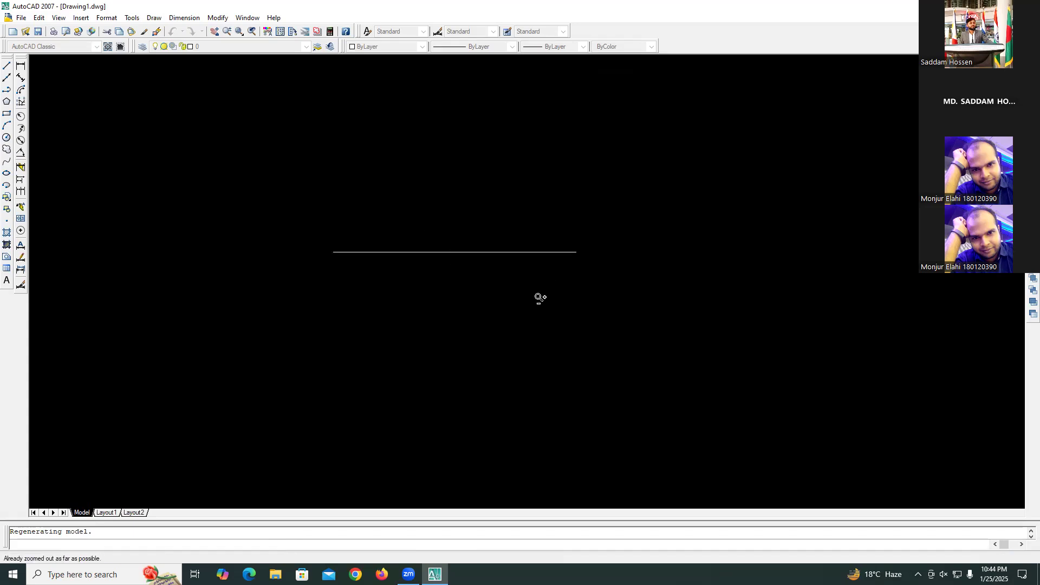
{"action": "key", "text": "Escape"}
{"action": "scroll", "coordinate": [353, 286], "scroll_direction": "up", "scroll_amount": 3}
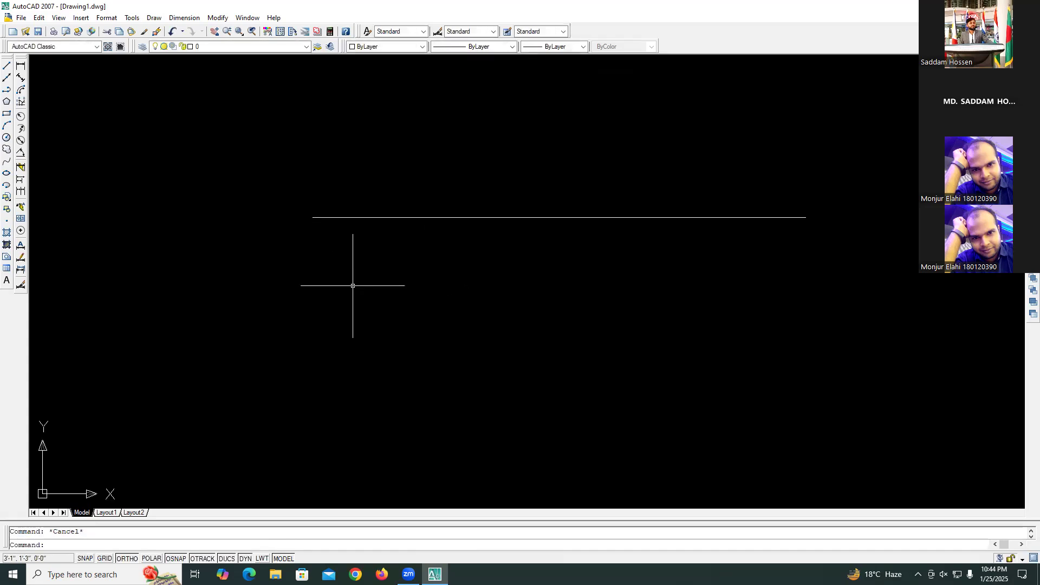
{"action": "scroll", "coordinate": [353, 286], "scroll_direction": "down", "scroll_amount": 2}
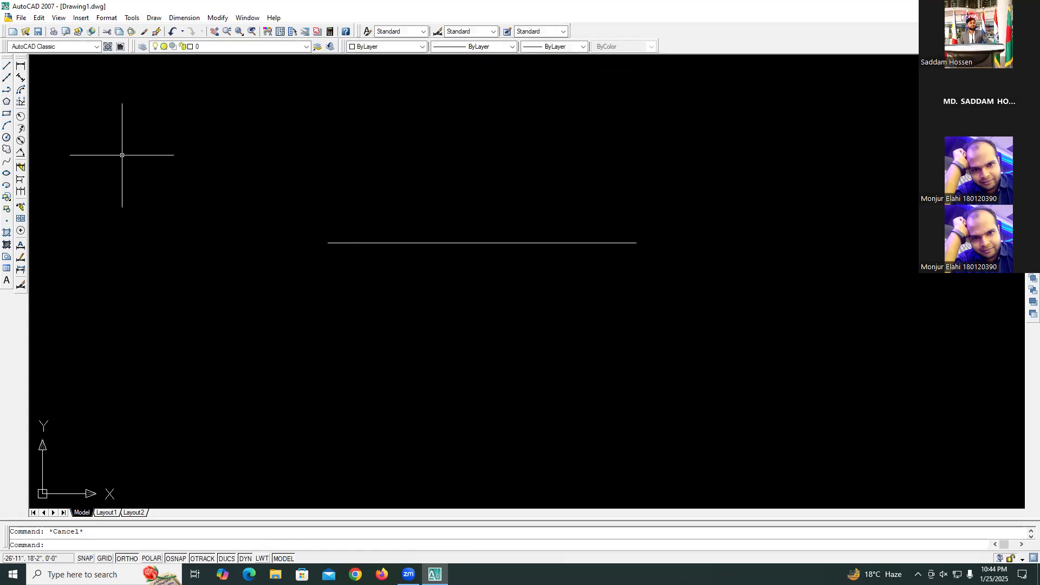
- Draw a vertical line 15' long straight down from the left endpoint of the 40' line
{"action": "left_click", "coordinate": [7, 65]}
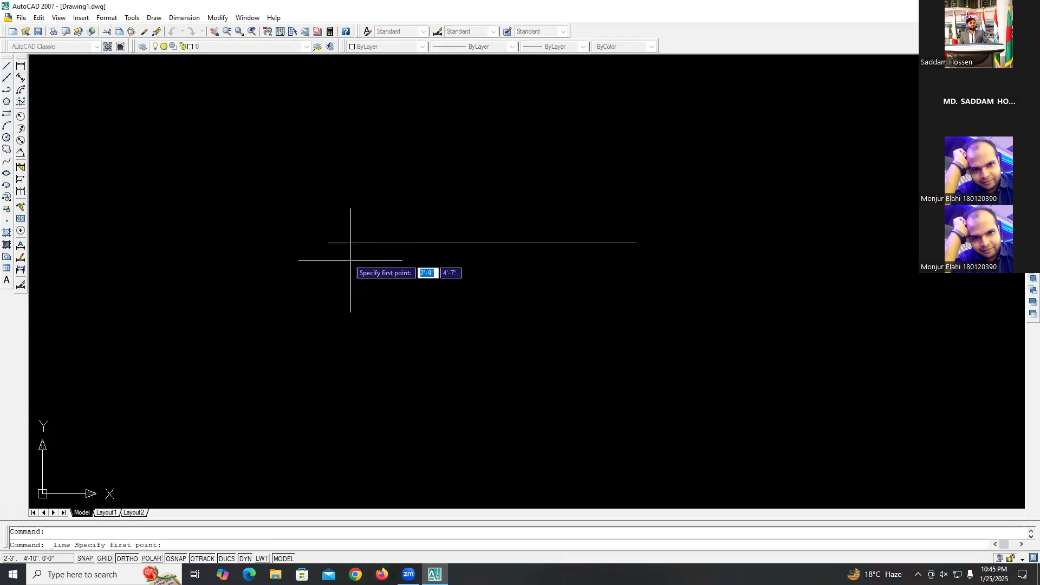
{"action": "left_click", "coordinate": [328, 243]}
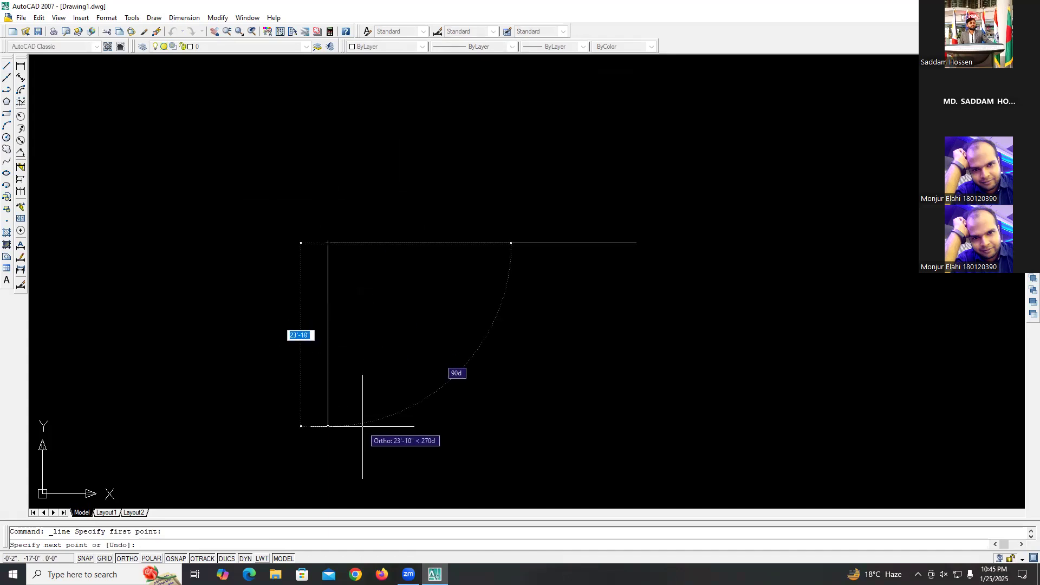
{"action": "type", "text": "10"}
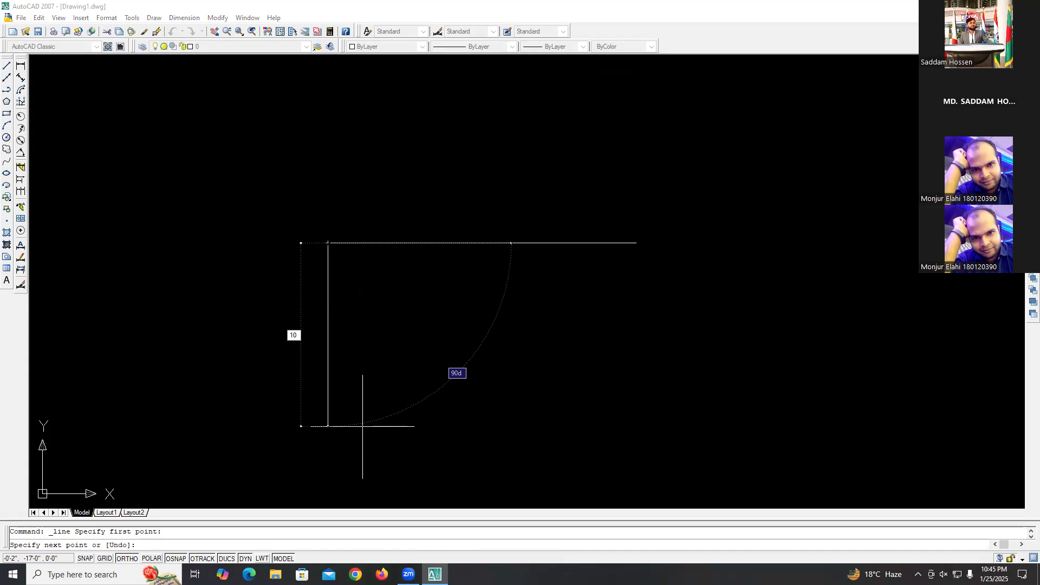
{"action": "key", "text": "BackSpace"}
{"action": "key", "text": "BackSpace"}
{"action": "type", "text": "15"}
{"action": "key", "text": "Return"}
{"action": "key", "text": "Return"}
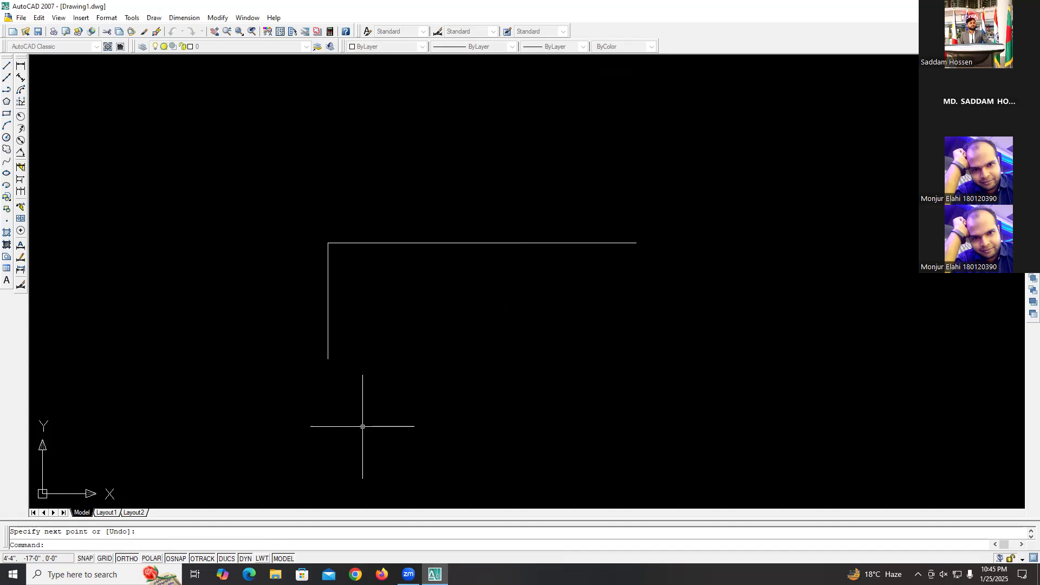
{"action": "scroll", "coordinate": [406, 358], "scroll_direction": "up", "scroll_amount": 6}
{"action": "scroll", "coordinate": [405, 357], "scroll_direction": "down", "scroll_amount": 4}
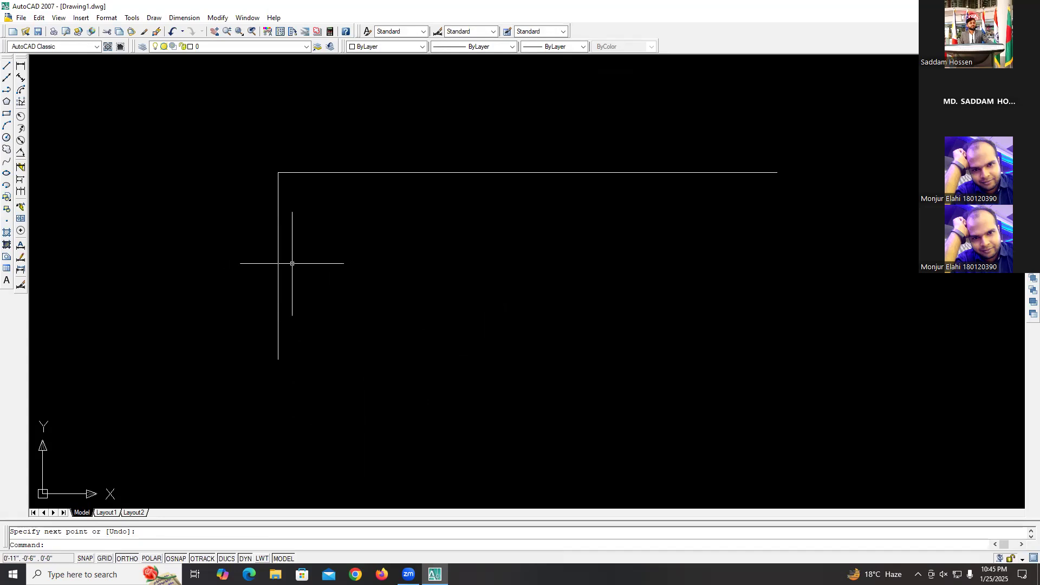
{"action": "key", "text": "Escape"}
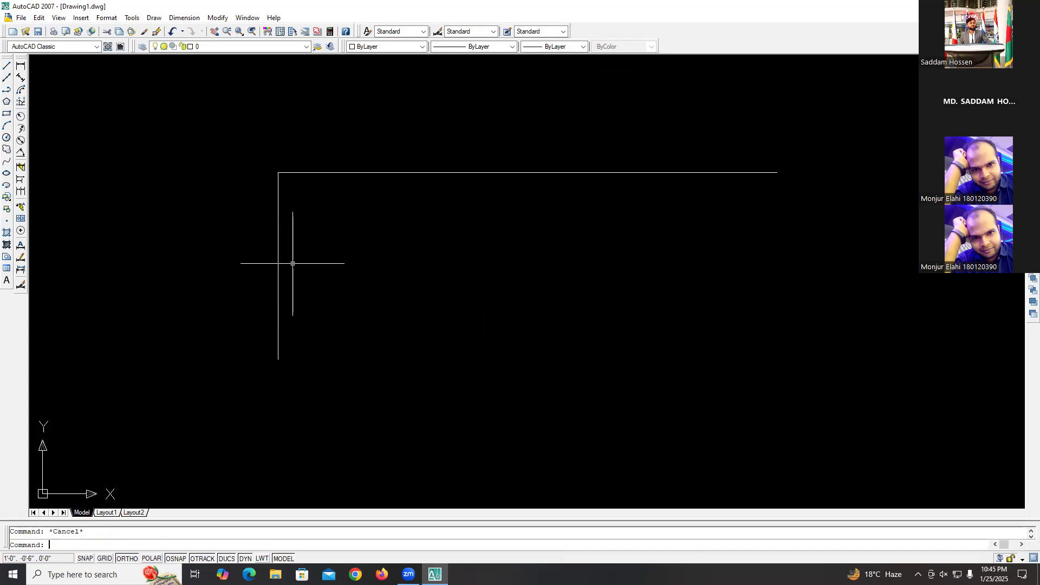
{"action": "type", "text": "o"}
{"action": "key", "text": "Return"}
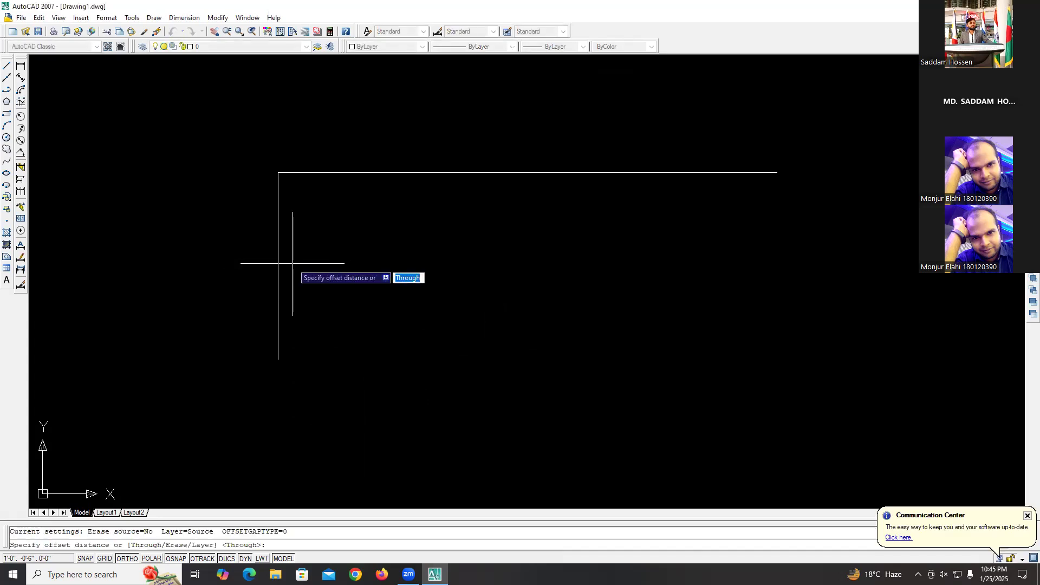
{"action": "type", "text": "15'"}
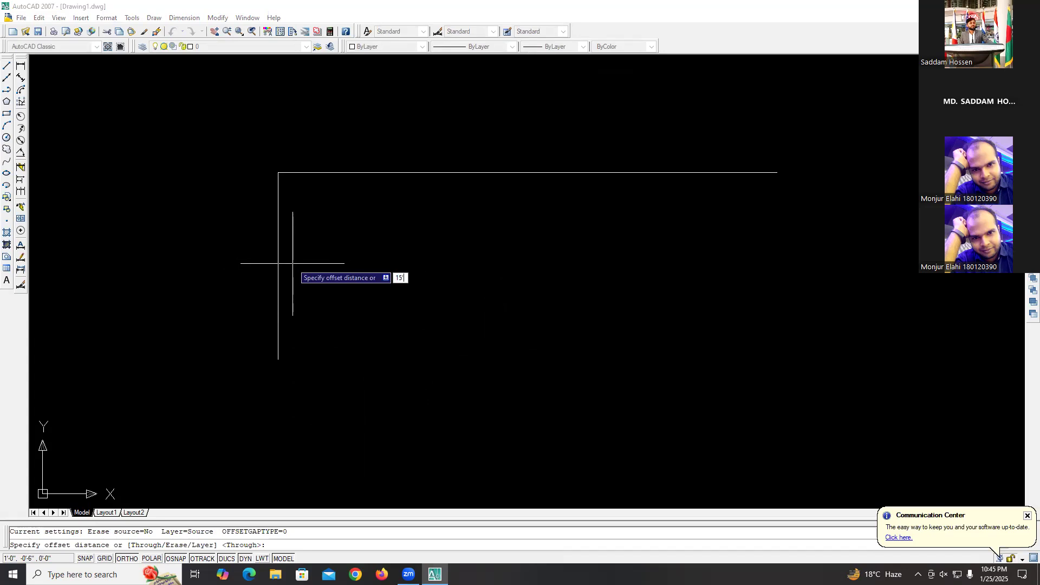
{"action": "key", "text": "Return"}
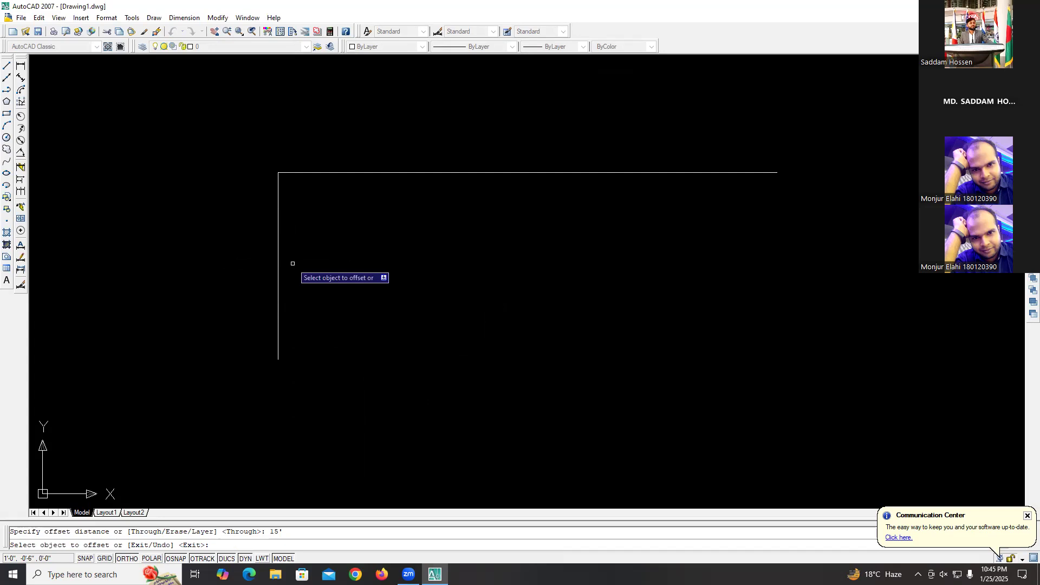
{"action": "left_click", "coordinate": [278, 267]}
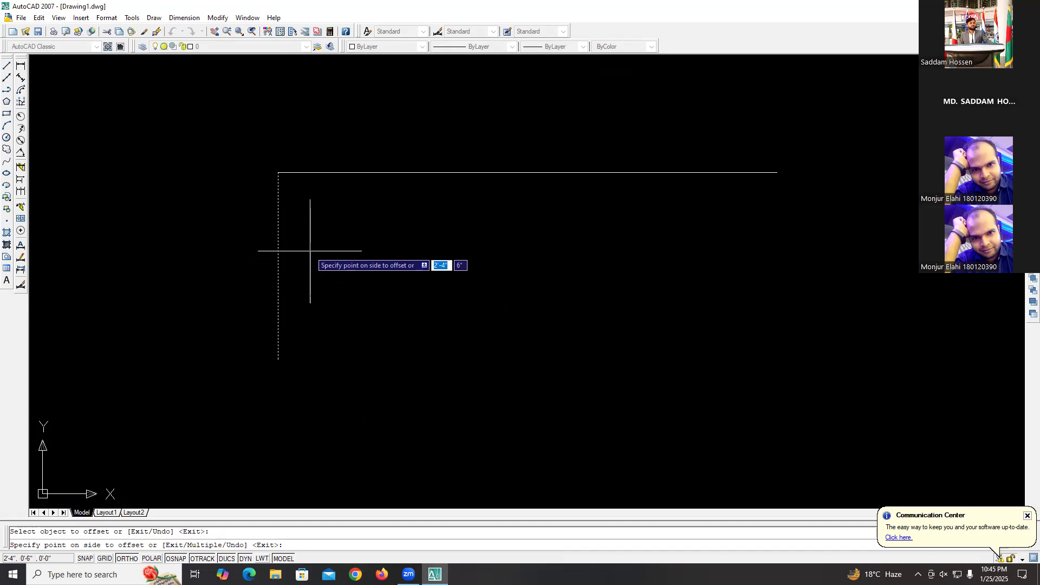
{"action": "key", "text": "Escape"}
- Offset the 40' horizontal line downward by 15 inches and leave the Offset command
{"action": "type", "text": "o"}
{"action": "key", "text": "Return"}
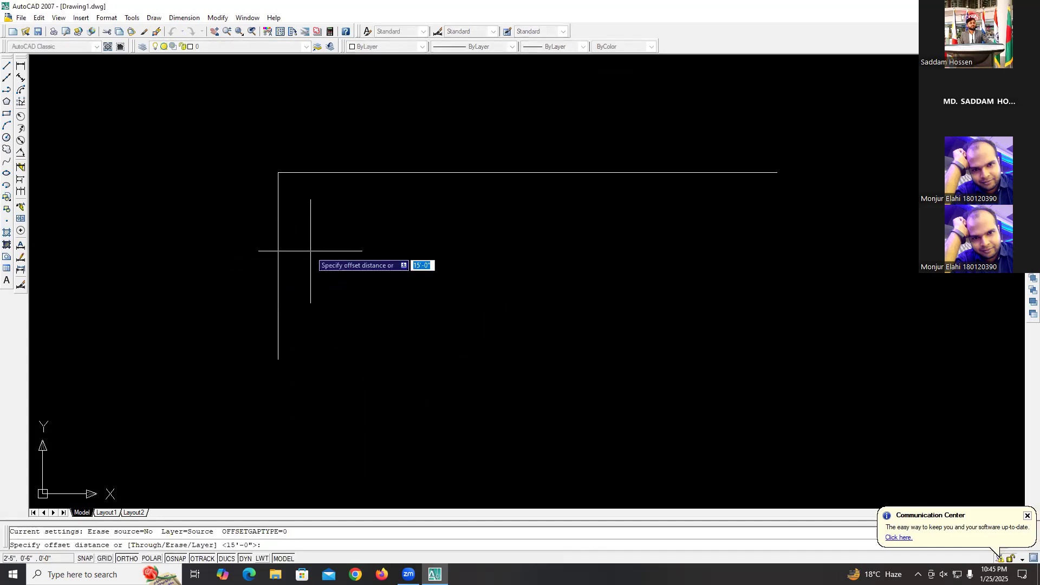
{"action": "type", "text": "15"}
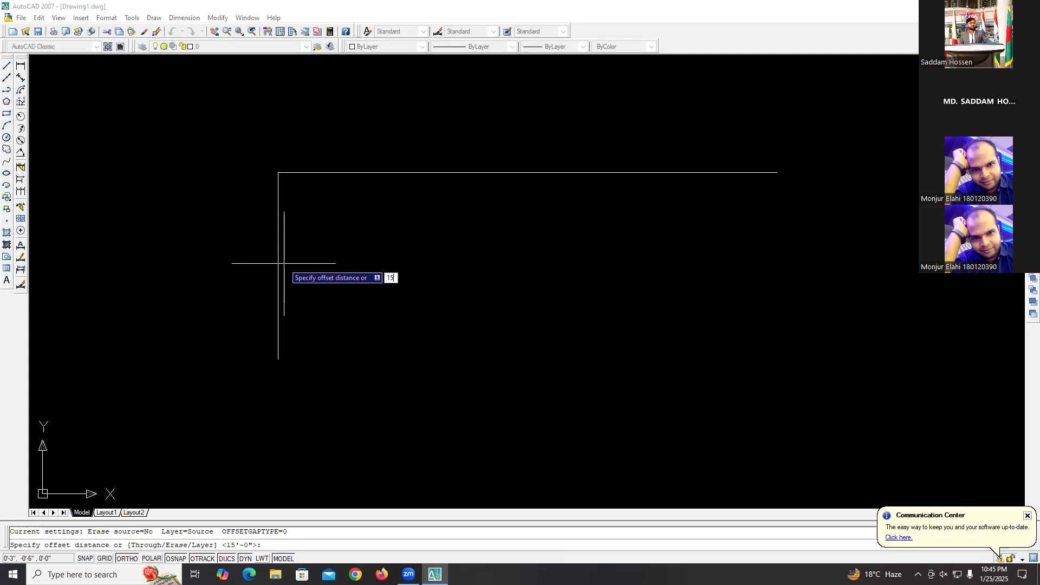
{"action": "key", "text": "Return"}
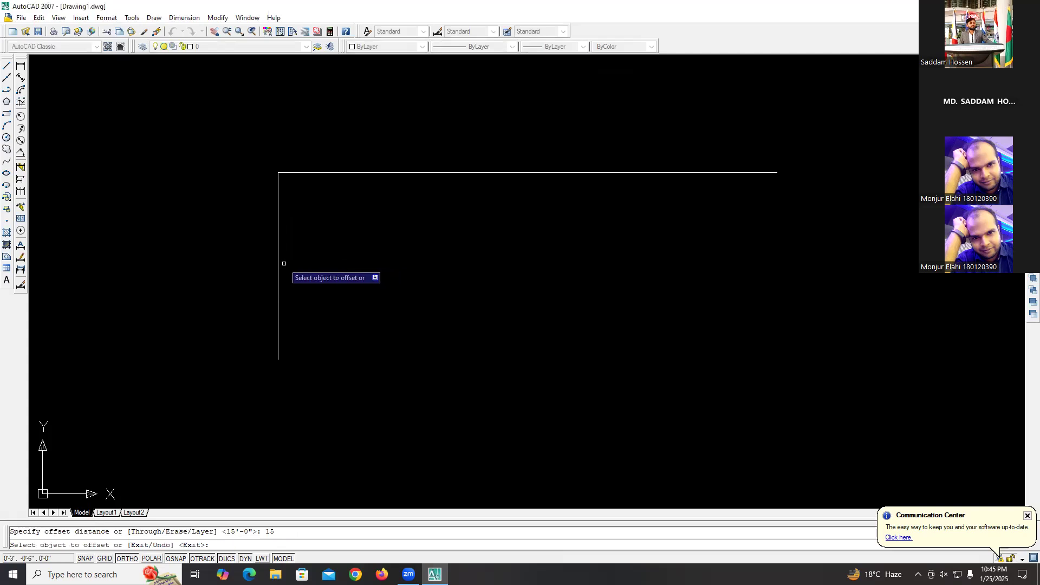
{"action": "left_click", "coordinate": [366, 172]}
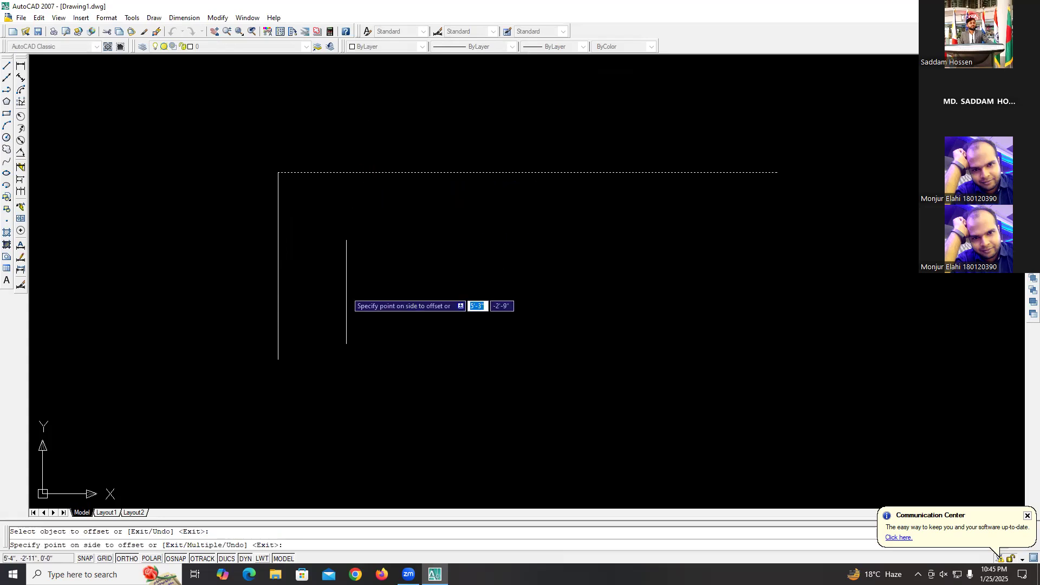
{"action": "left_click", "coordinate": [340, 348]}
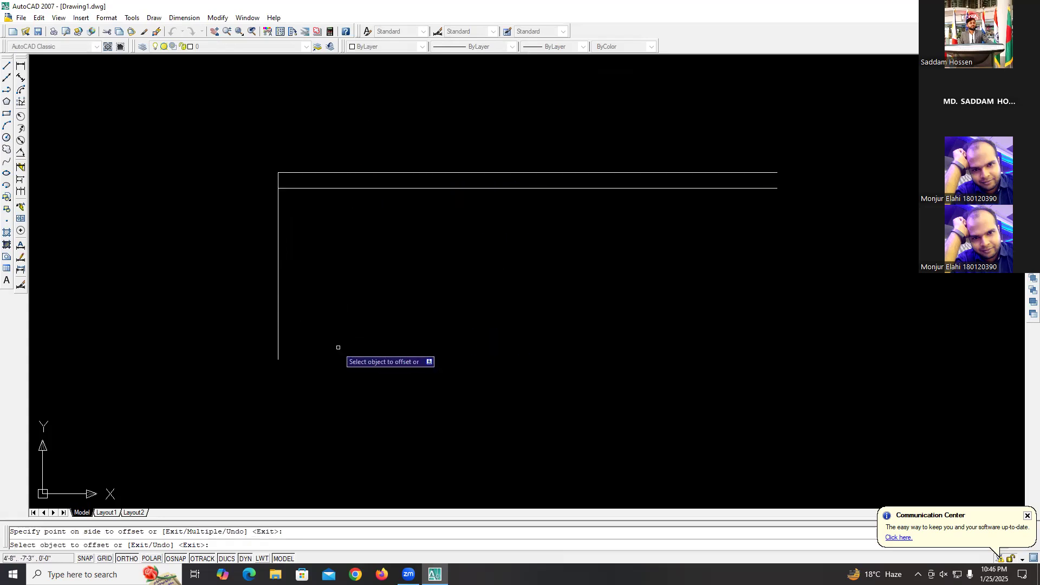
{"action": "left_click", "coordinate": [460, 188]}
{"action": "key", "text": "BackSpace"}
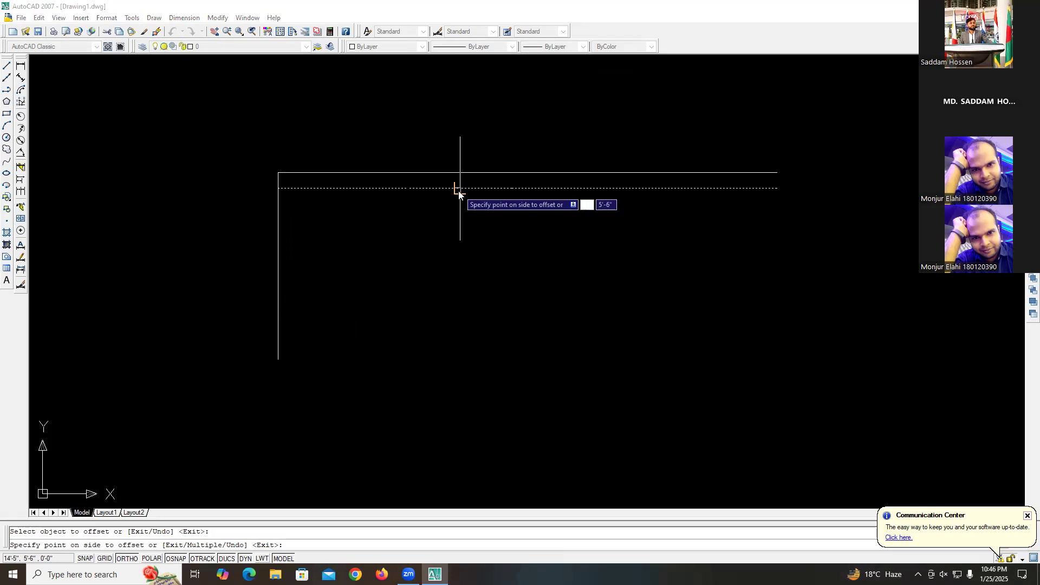
{"action": "key", "text": "Escape"}
- Delete the offset copy just below the upper horizontal line
{"action": "left_click", "coordinate": [474, 219]}
{"action": "left_click", "coordinate": [477, 175]}
{"action": "left_click", "coordinate": [483, 194]}
{"action": "left_click", "coordinate": [484, 184]}
{"action": "left_click", "coordinate": [484, 190]}
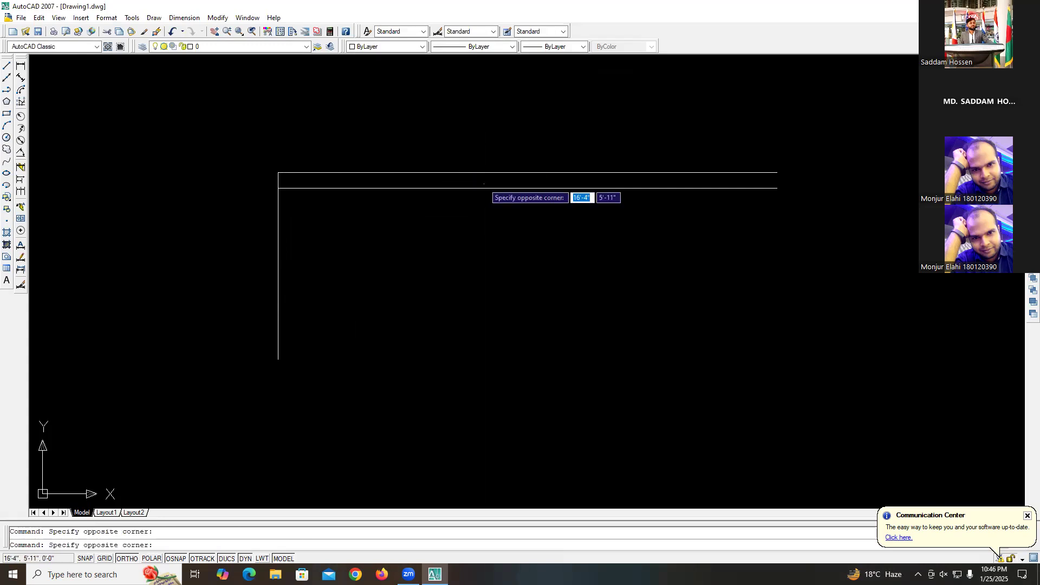
{"action": "left_click", "coordinate": [485, 206]}
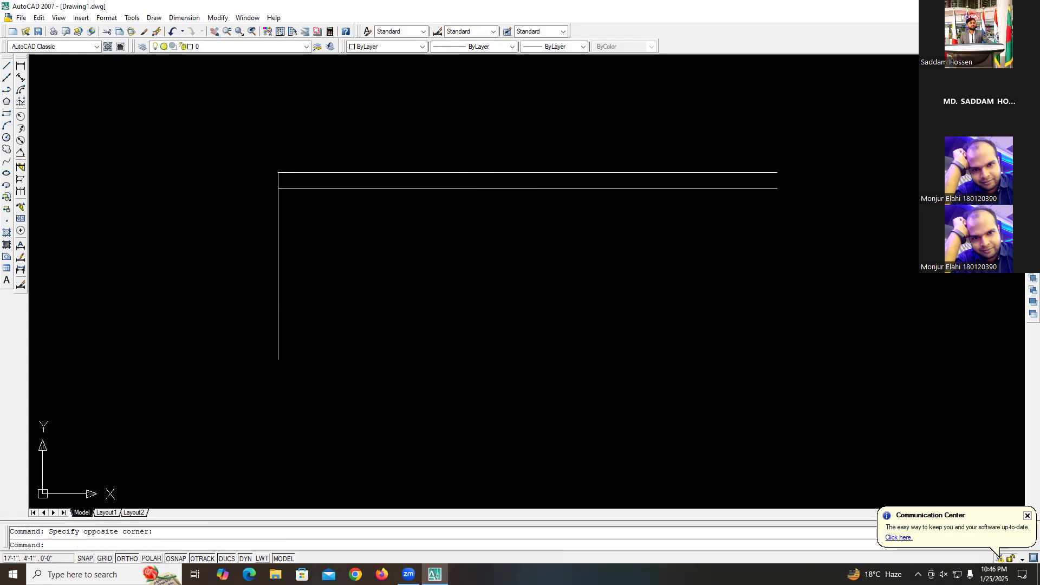
{"action": "left_click", "coordinate": [495, 187]}
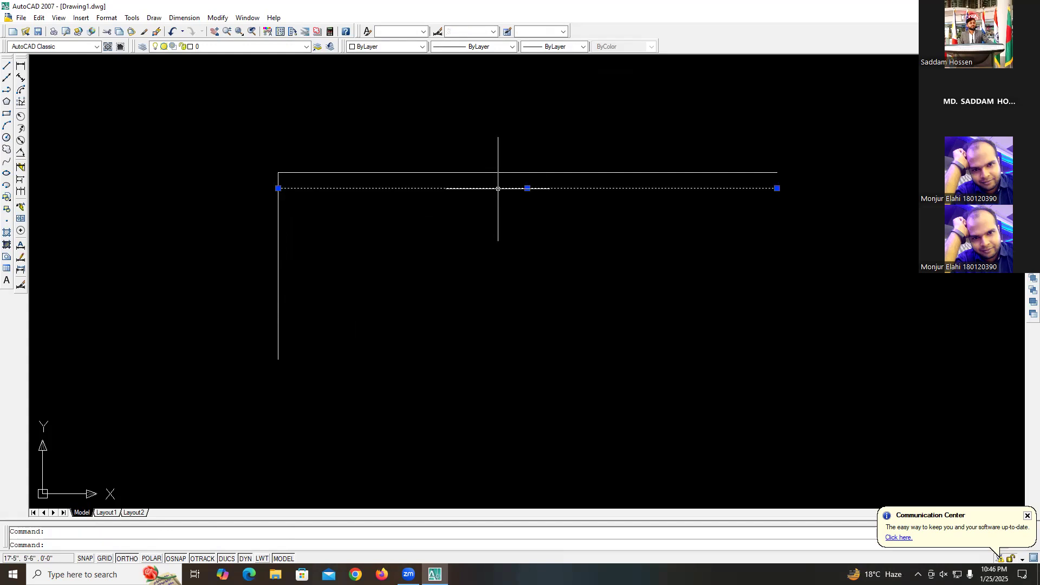
{"action": "key", "text": "Delete"}
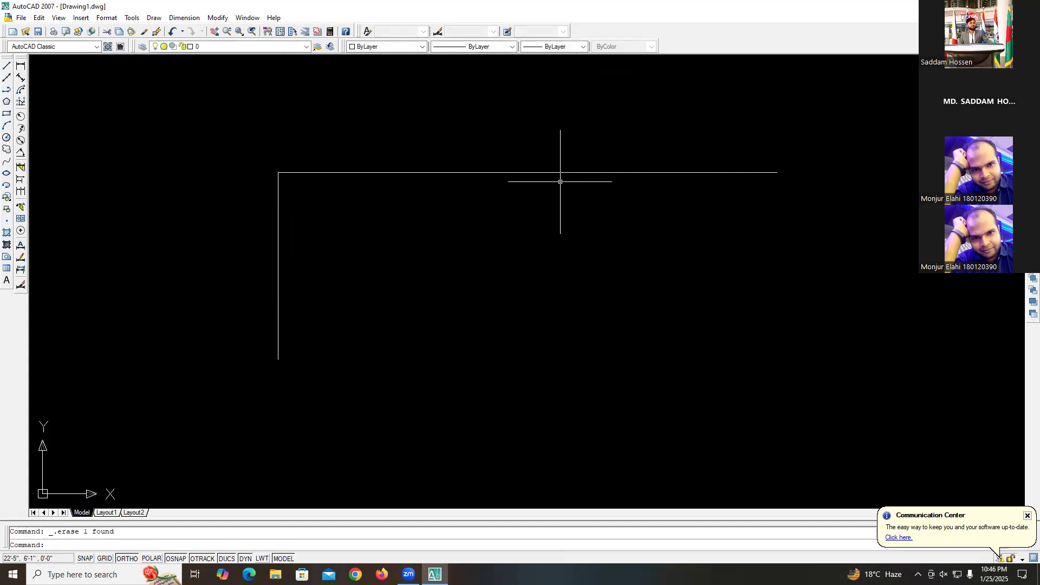
{"action": "key", "text": "Escape"}
{"action": "right_click", "coordinate": [415, 235]}
{"action": "key", "text": "Escape"}
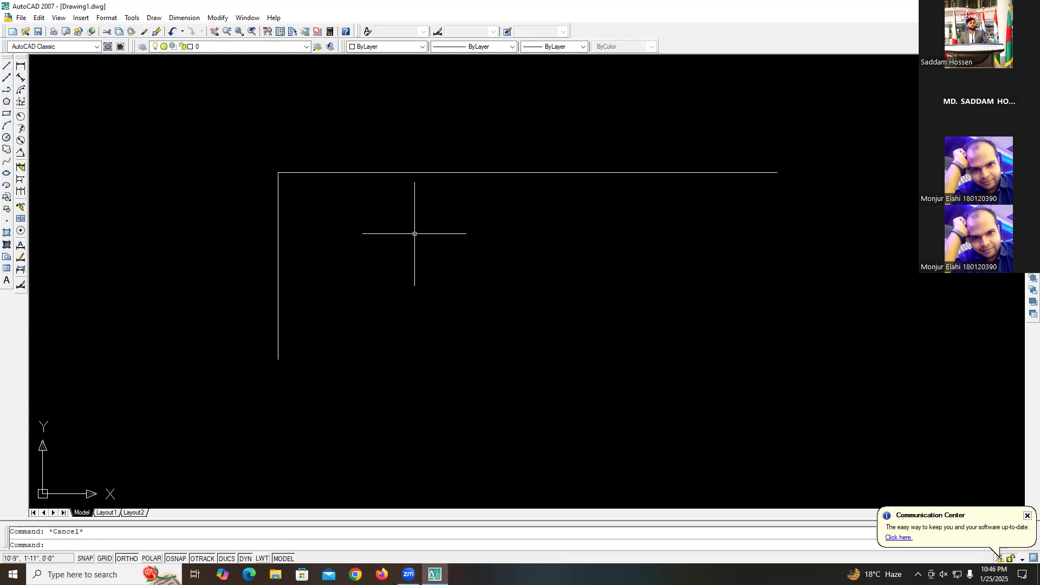
- Offset the 40' horizontal line downward by 15' to form the lower side of the rectangle
{"action": "type", "text": "o"}
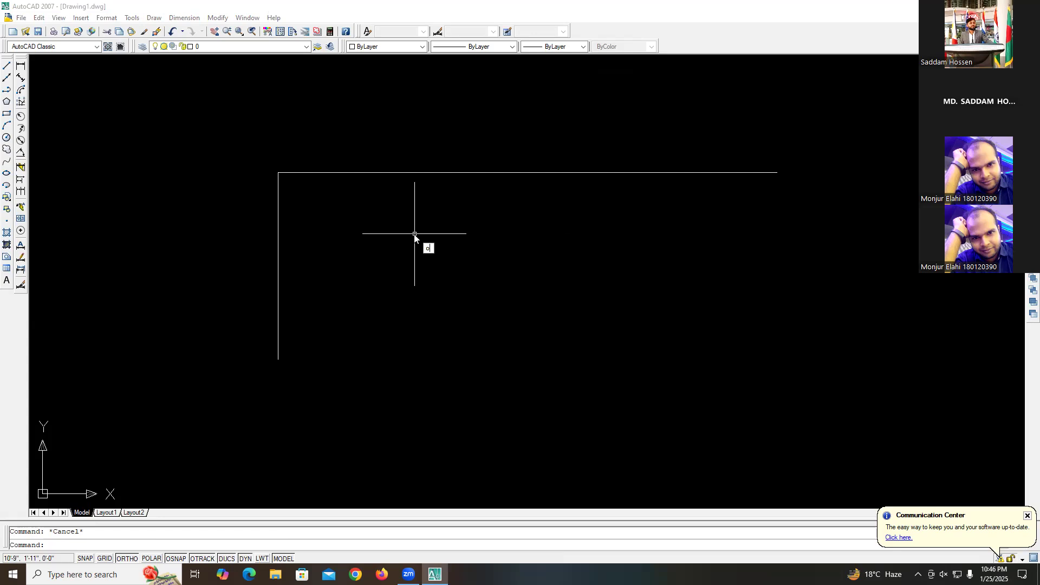
{"action": "key", "text": "Return"}
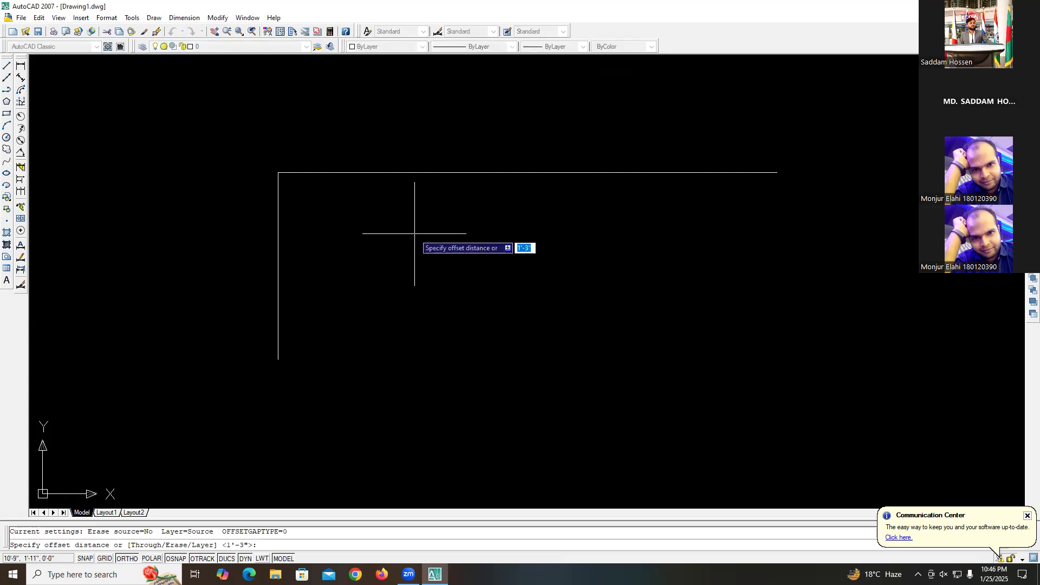
{"action": "type", "text": "15"}
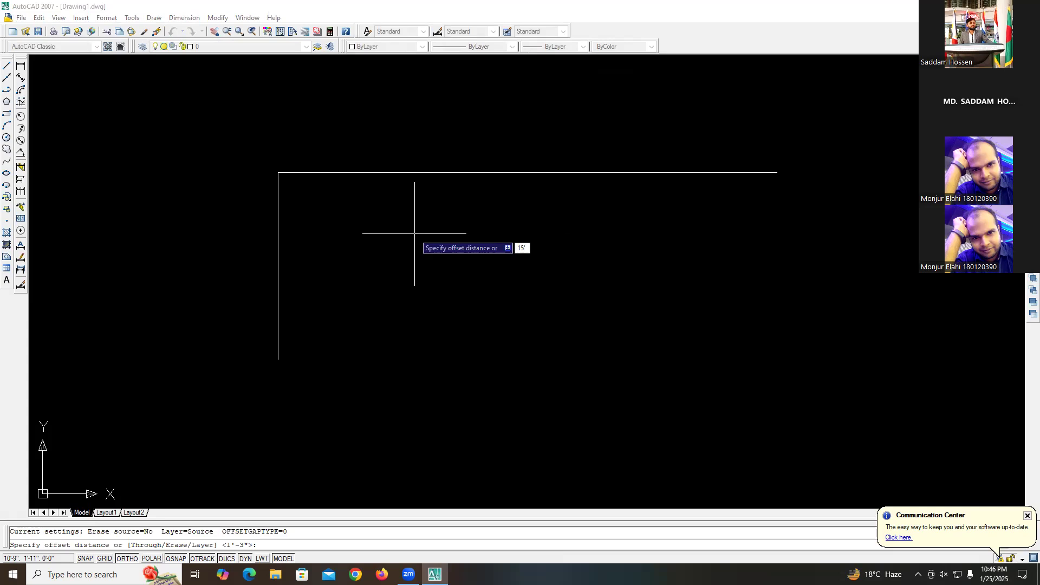
{"action": "type", "text": "'"}
{"action": "key", "text": "Return"}
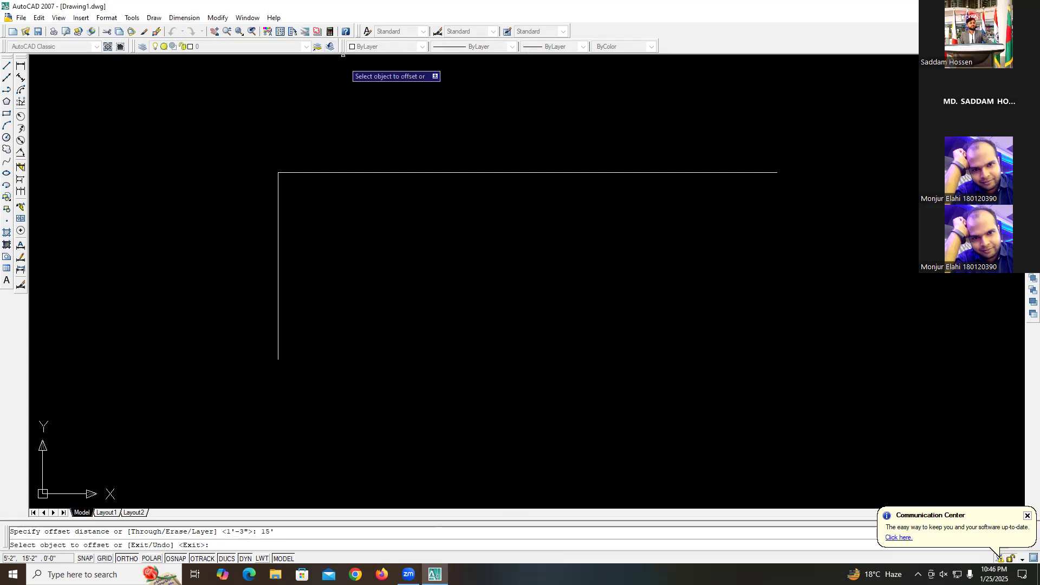
{"action": "left_click", "coordinate": [343, 173]}
{"action": "left_click", "coordinate": [355, 300]}
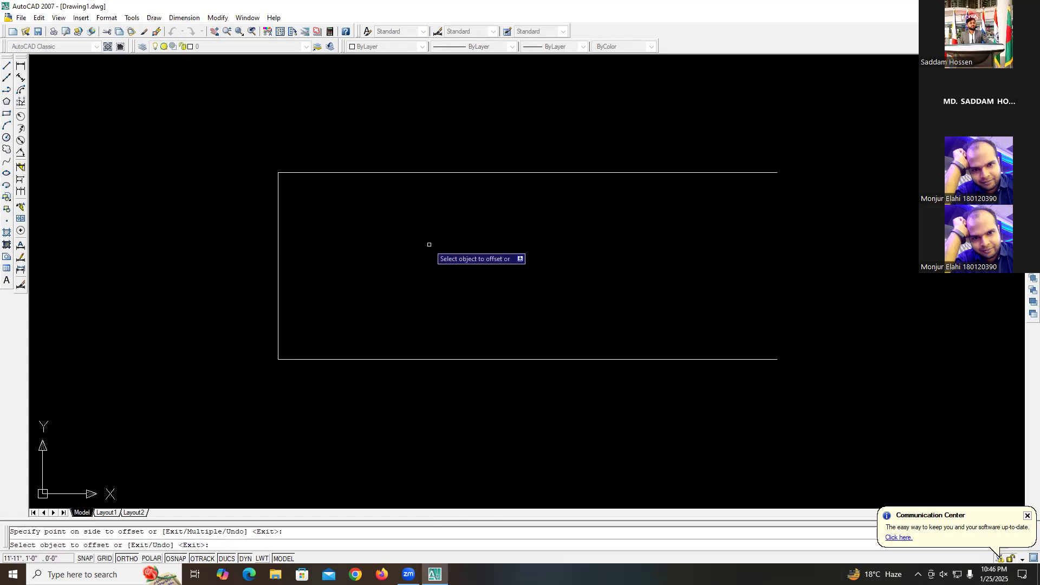
{"action": "key", "text": "Escape"}
- Offset the 15' vertical line to its right by 40' to close the rectangle
{"action": "type", "text": "o"}
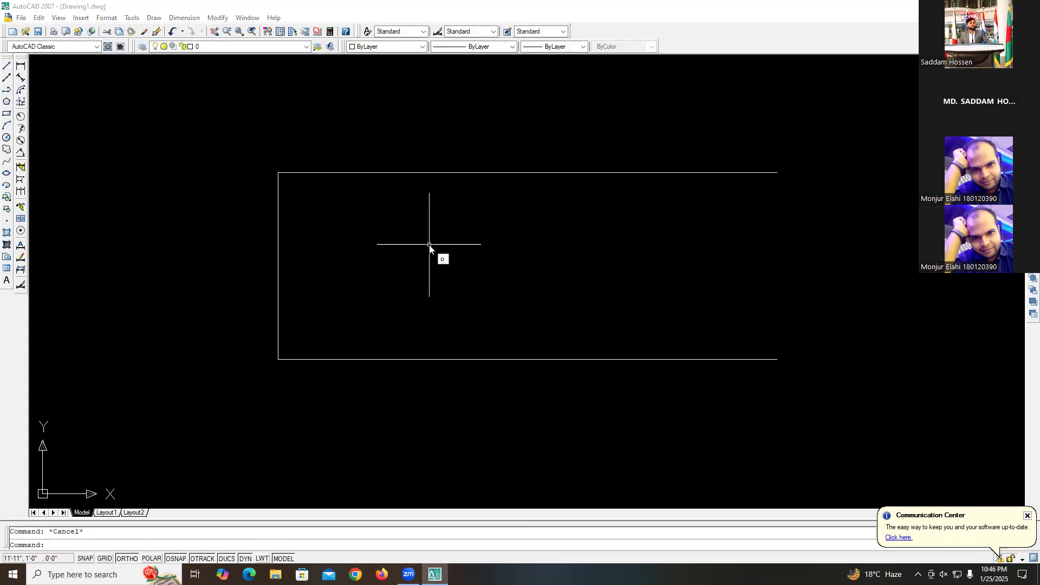
{"action": "key", "text": "Return"}
{"action": "type", "text": "40"}
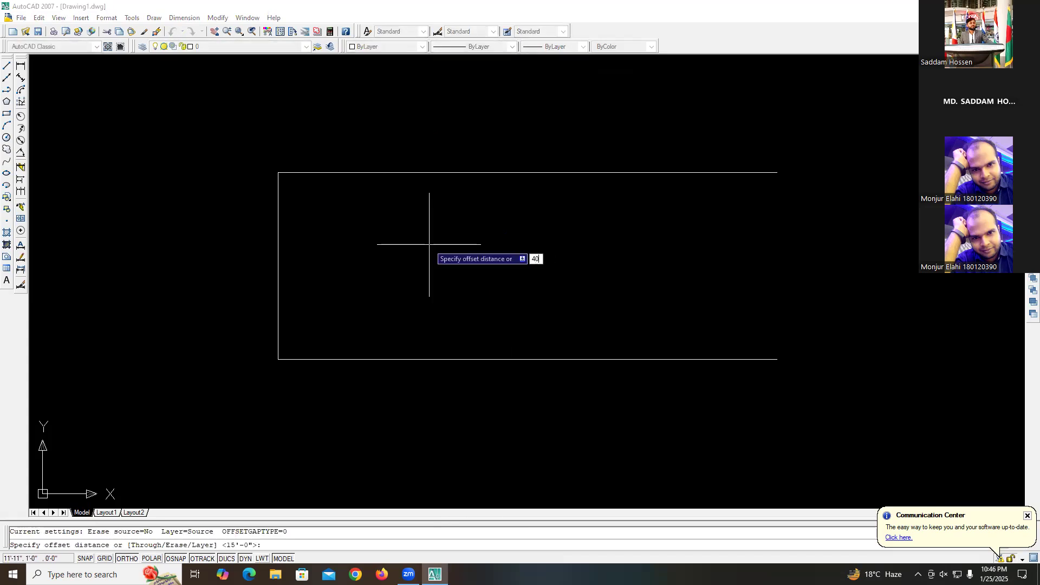
{"action": "type", "text": "'"}
{"action": "key", "text": "Return"}
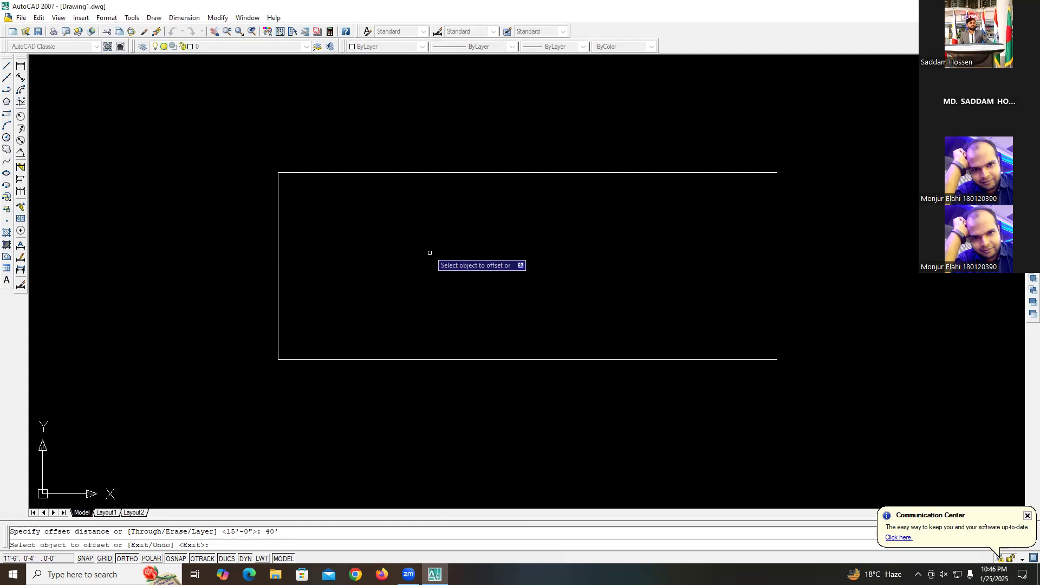
{"action": "left_click", "coordinate": [280, 286]}
{"action": "left_click", "coordinate": [371, 281]}
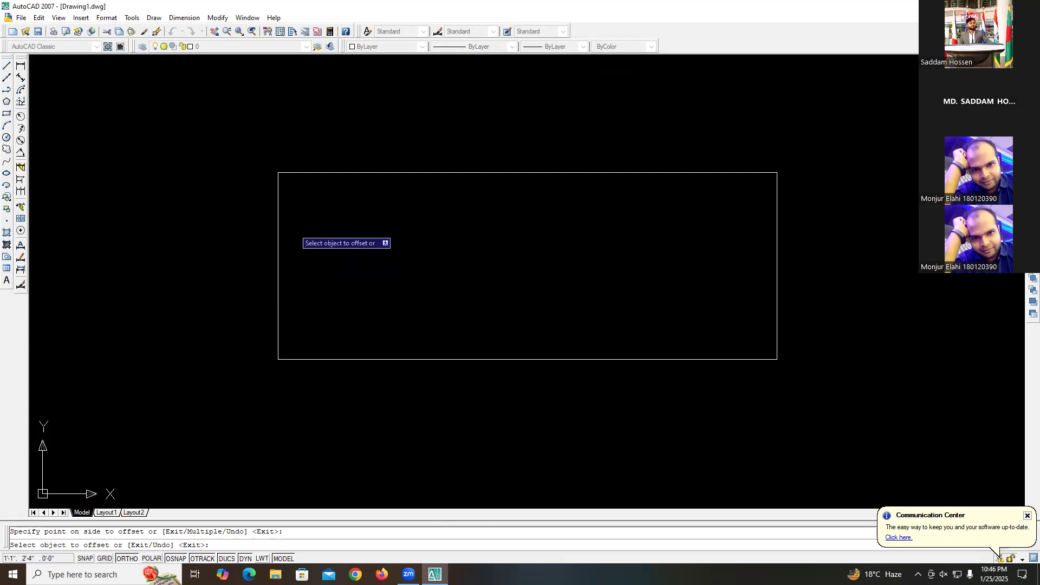
{"action": "key", "text": "Escape"}
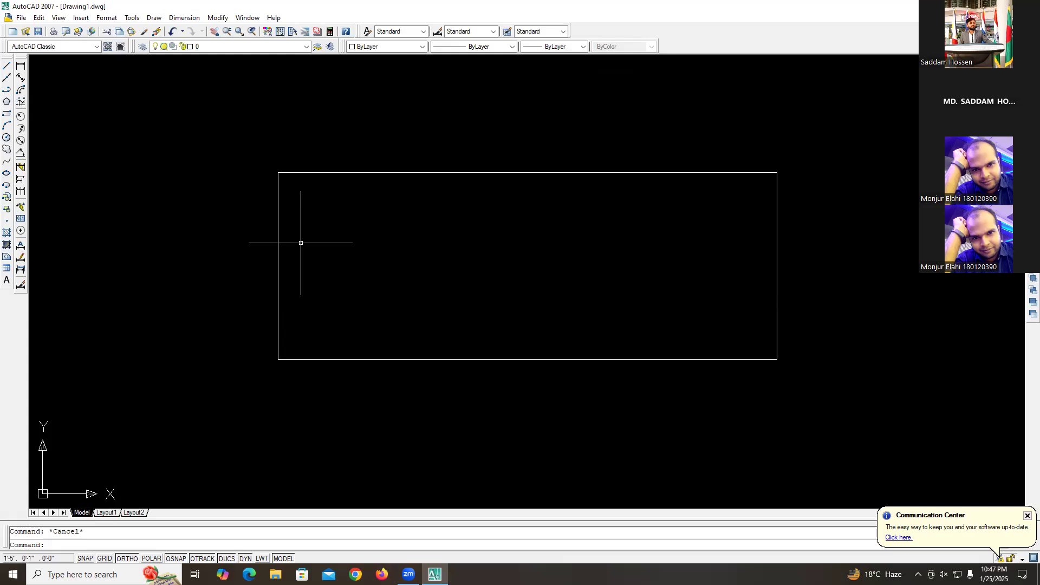
- Start another Offset command on the rectangle's lines
{"action": "type", "text": "o"}
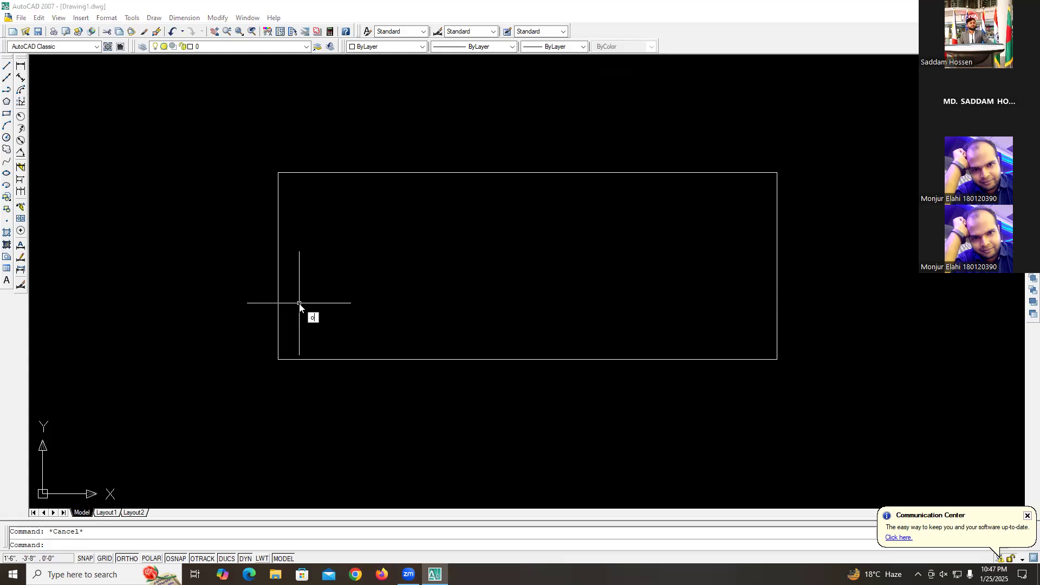
- Draw a line across the rectangle from near the middle of its top edge to its bottom edge
{"action": "key", "text": "BackSpace"}
{"action": "key", "text": "Escape"}
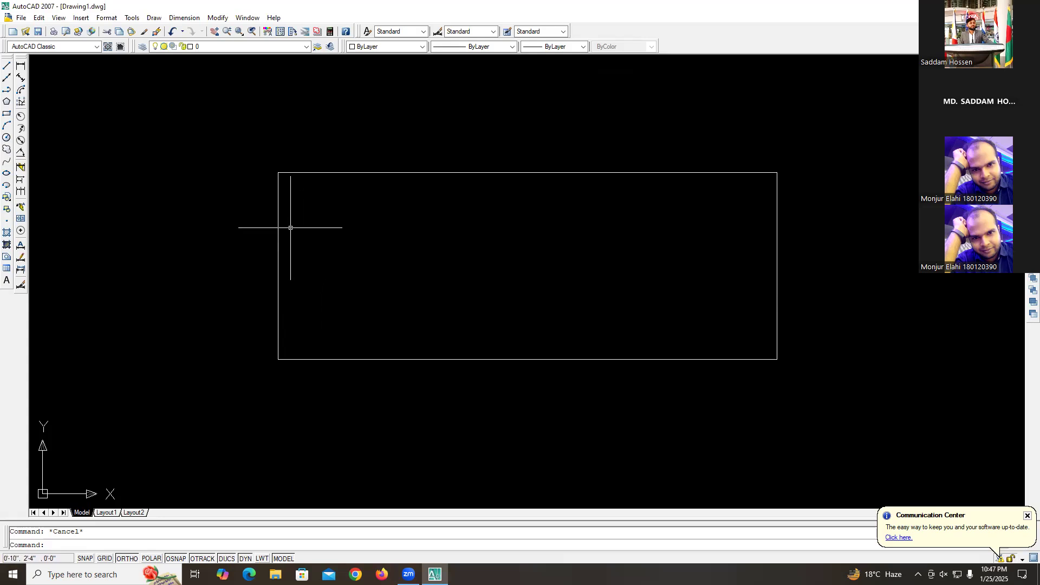
{"action": "type", "text": "l"}
{"action": "key", "text": "Return"}
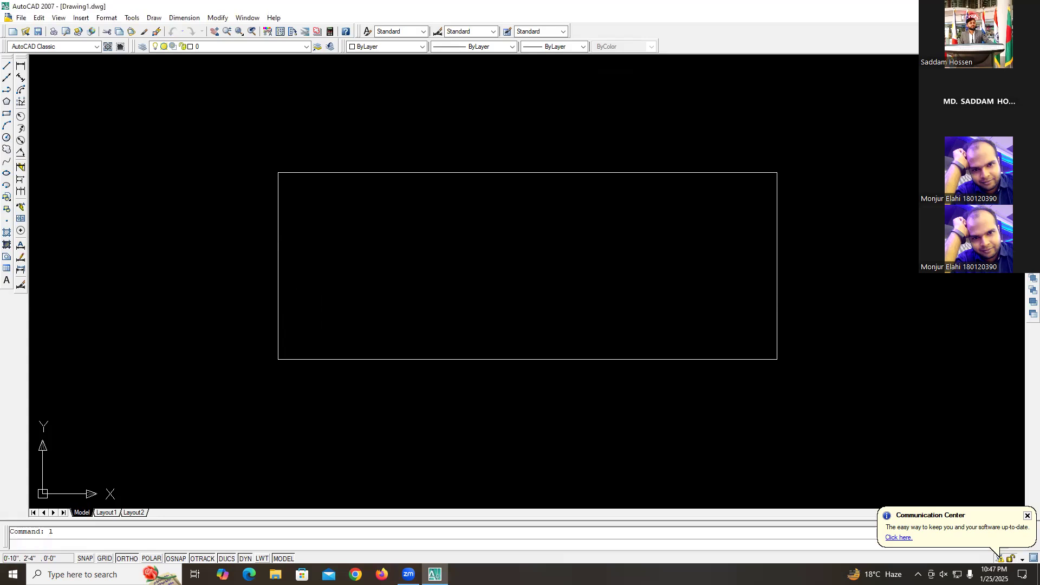
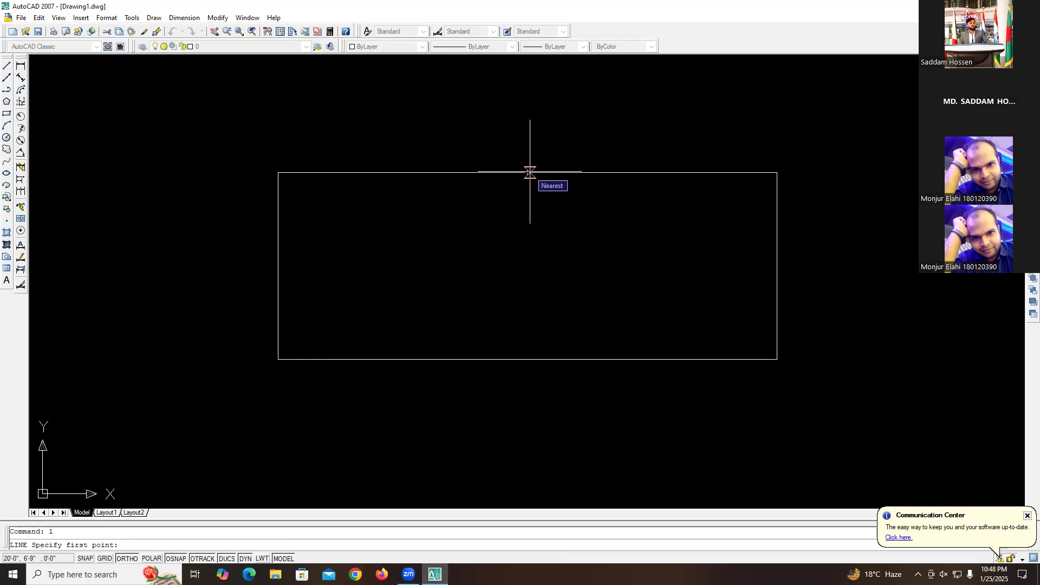
{"action": "left_click", "coordinate": [530, 172]}
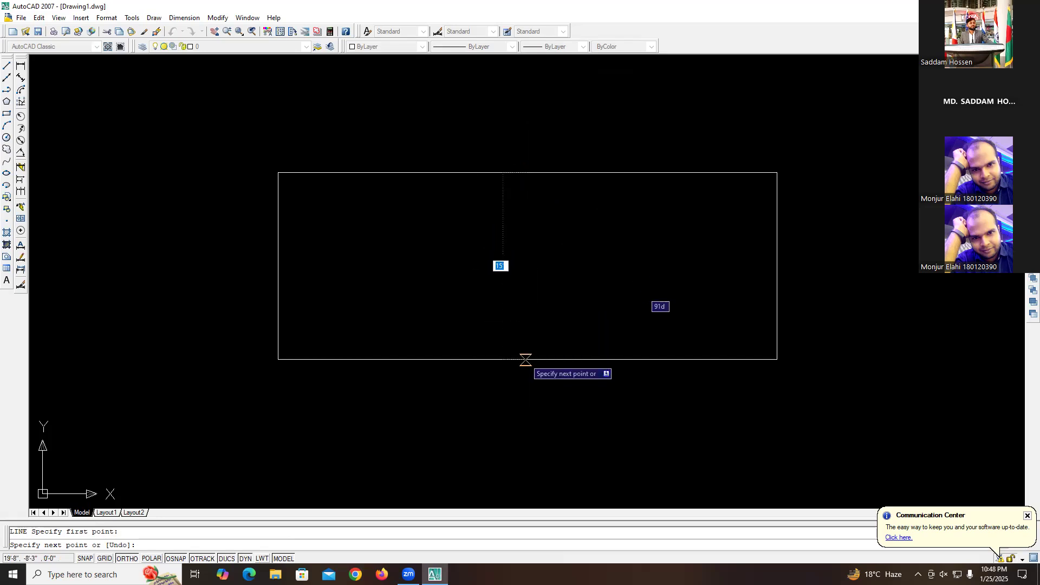
{"action": "left_click", "coordinate": [528, 360]}
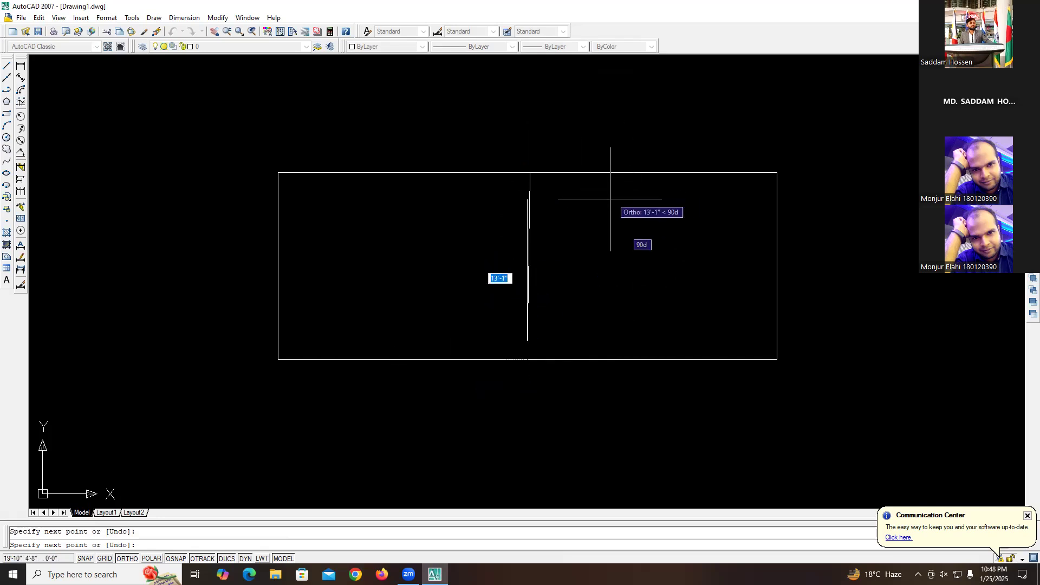
{"action": "key", "text": "Escape"}
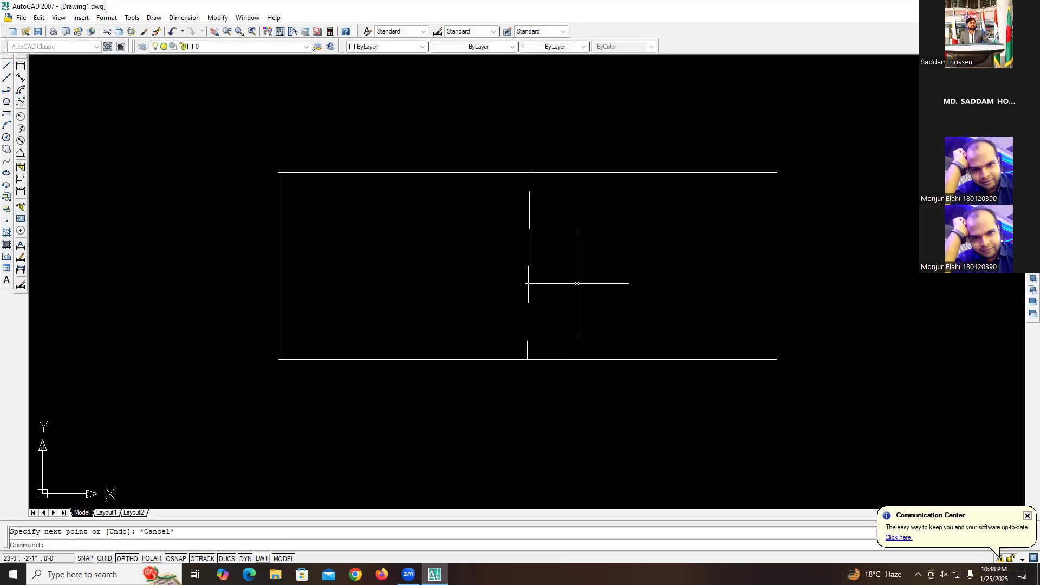
- Erase the slightly slanted line dividing the rectangle
{"action": "left_click", "coordinate": [529, 259]}
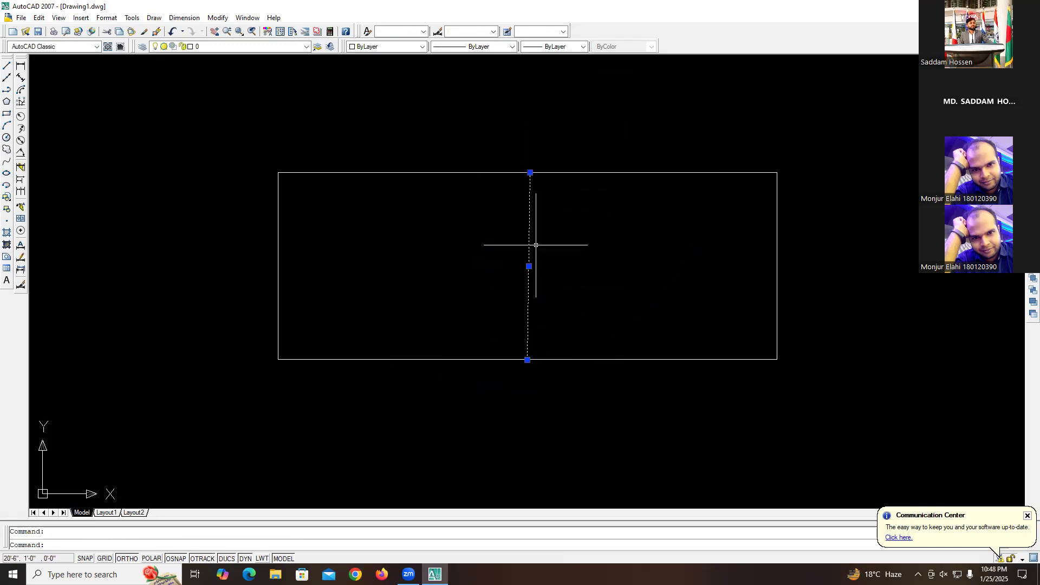
{"action": "key", "text": "Delete"}
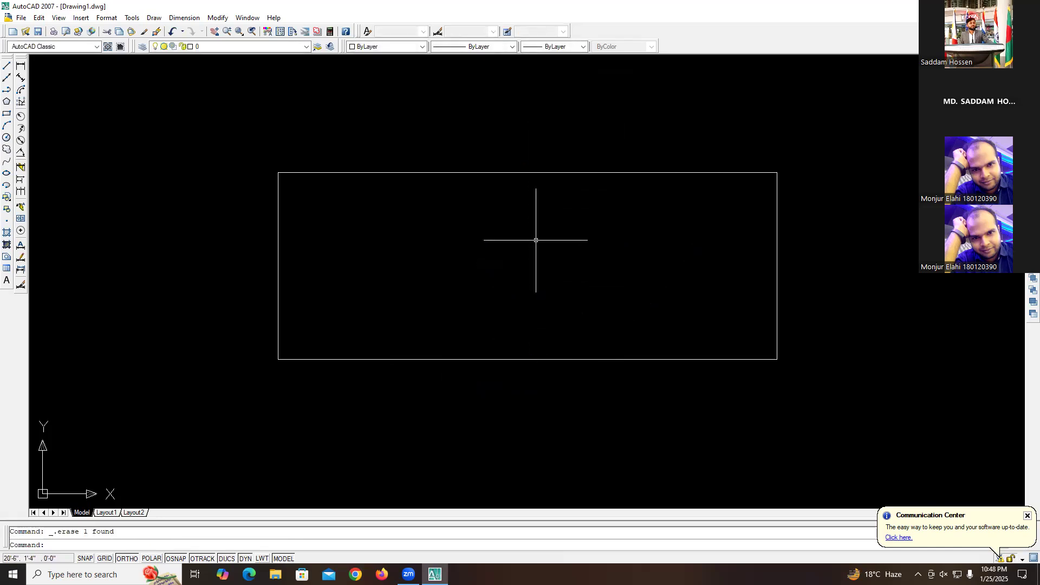
{"action": "key", "text": "Escape"}
- Draw a vertical dividing line from the midpoint of the rectangle's top edge to the midpoint of its bottom edge
{"action": "type", "text": "l"}
{"action": "key", "text": "Return"}
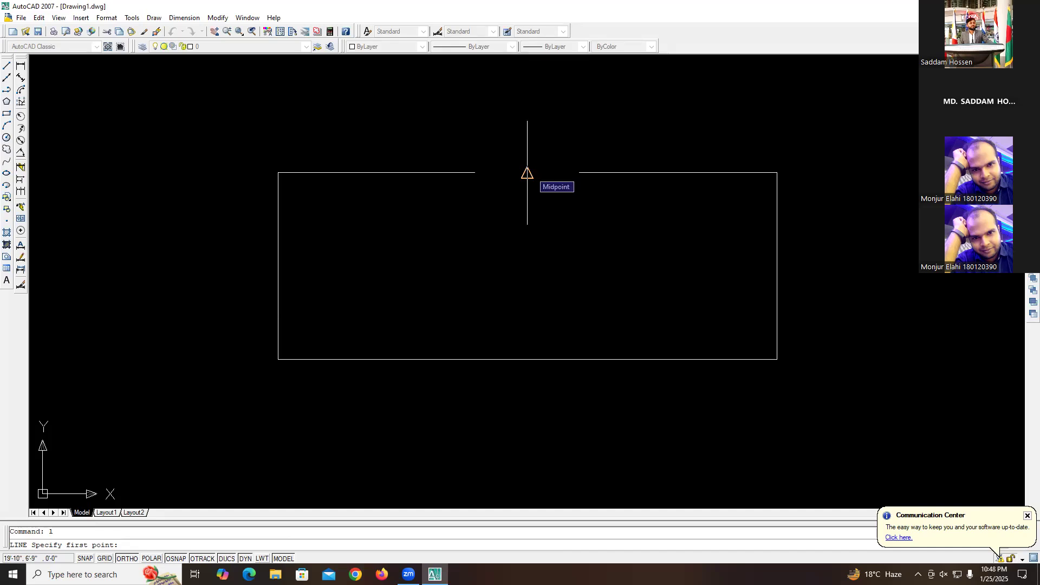
{"action": "left_click", "coordinate": [528, 172]}
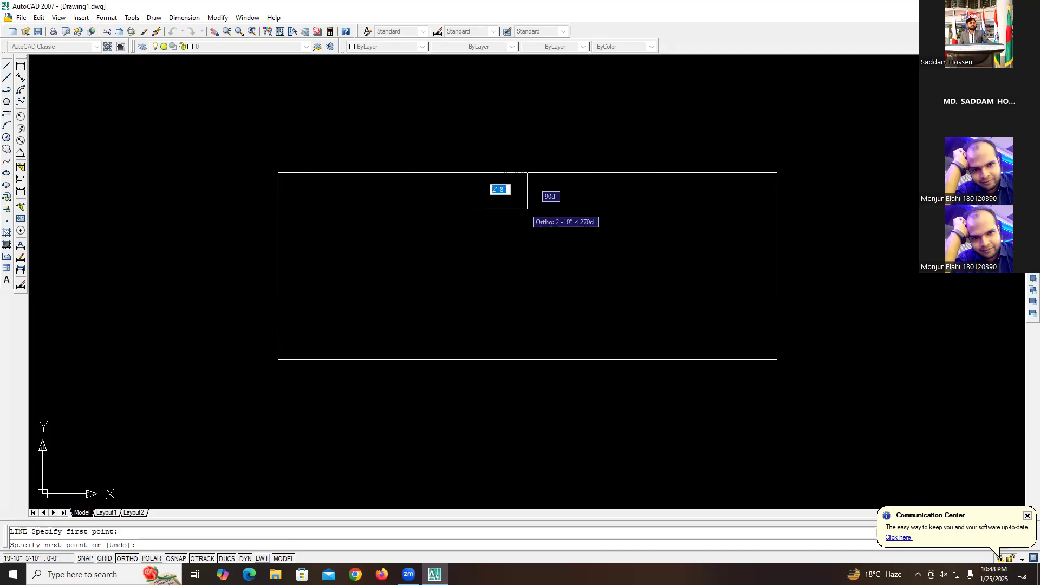
{"action": "left_click", "coordinate": [525, 360]}
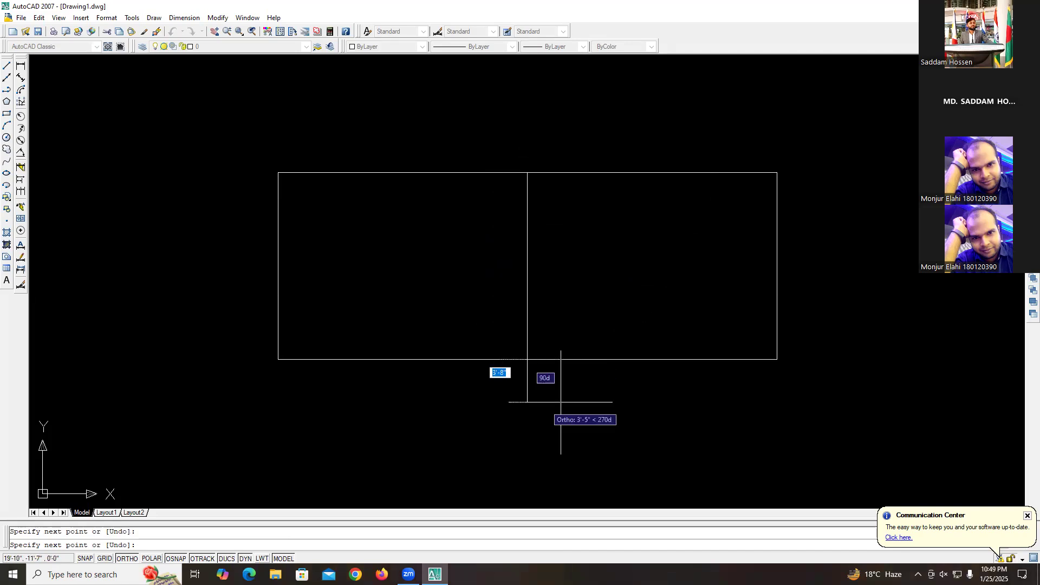
{"action": "key", "text": "Escape"}
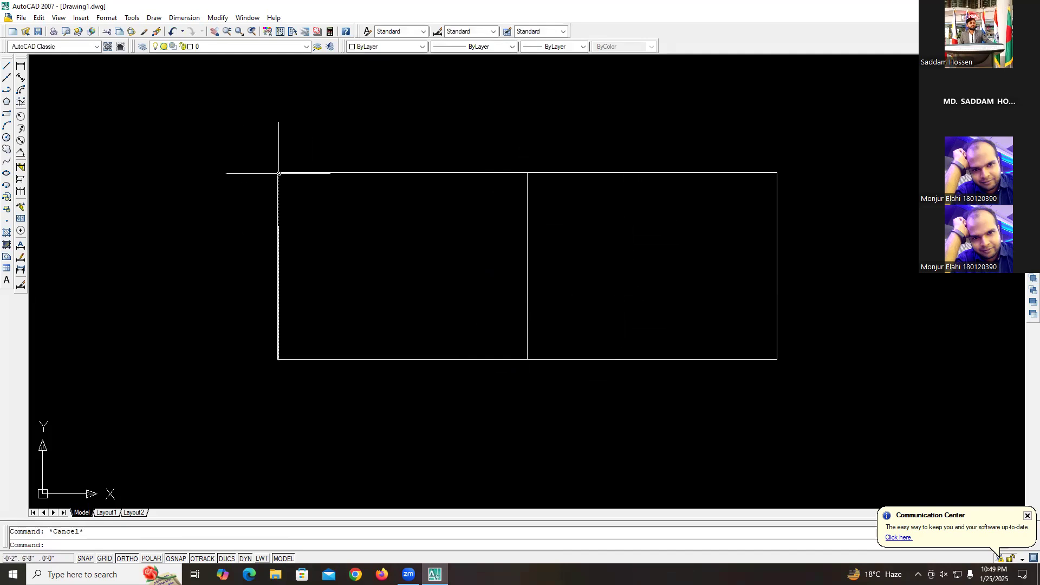
- Add linear dimensions to the left half of the rectangle's top edge and the right half of its bottom edge
{"action": "left_click", "coordinate": [22, 66]}
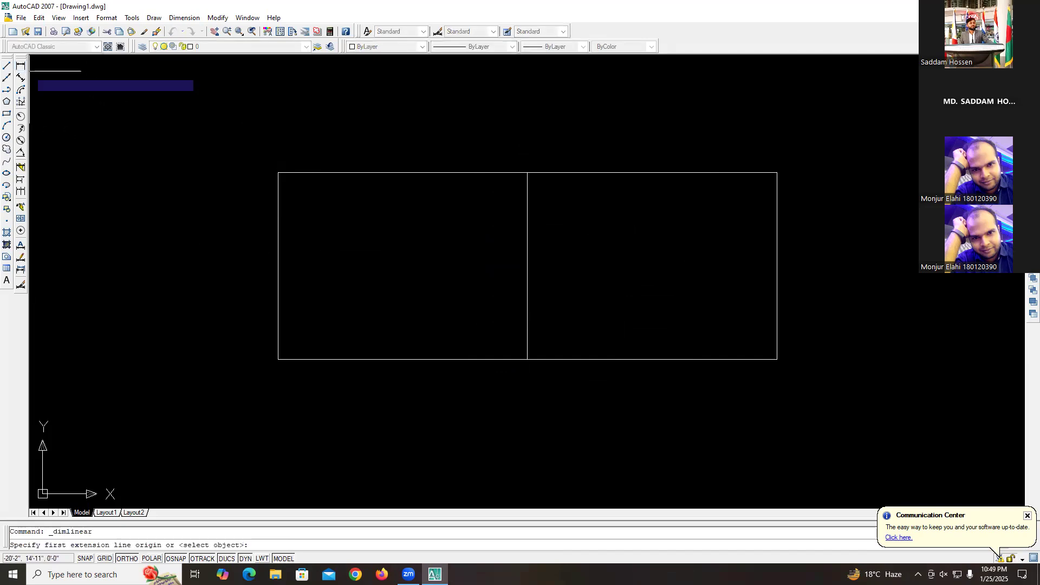
{"action": "left_click", "coordinate": [278, 172]}
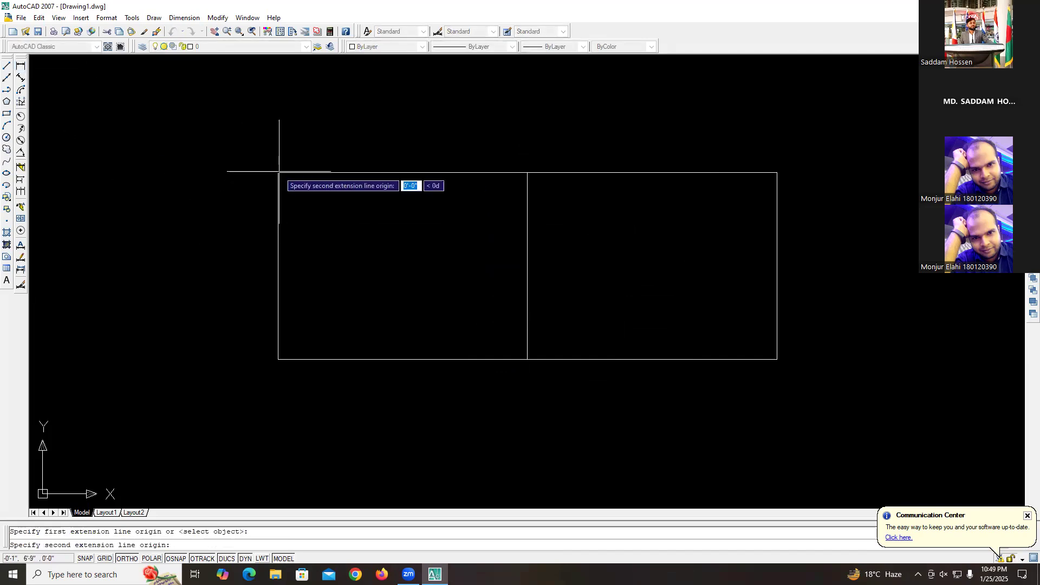
{"action": "left_click", "coordinate": [527, 173]}
{"action": "left_click", "coordinate": [528, 146]}
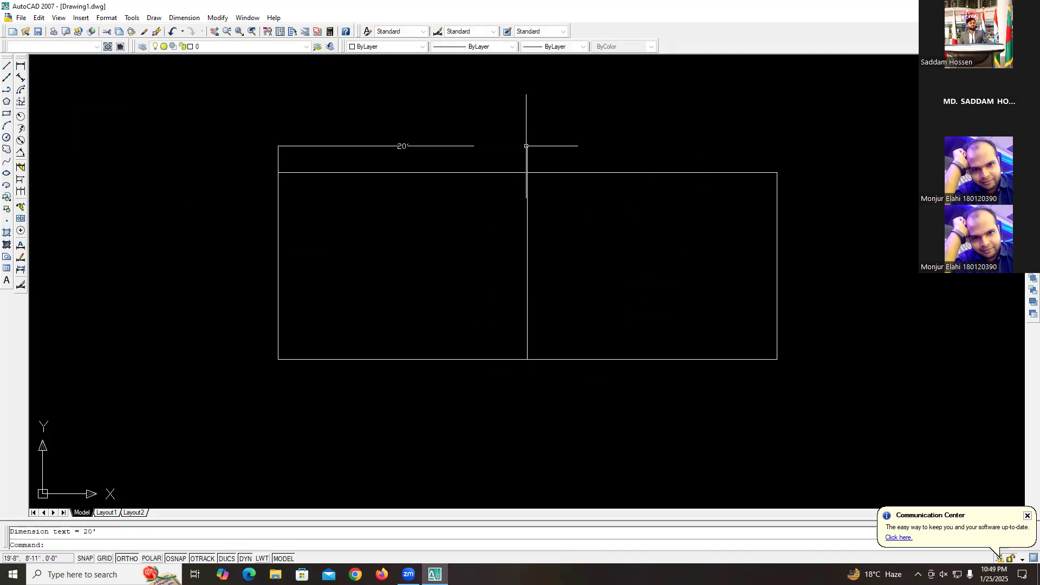
{"action": "key", "text": "Return"}
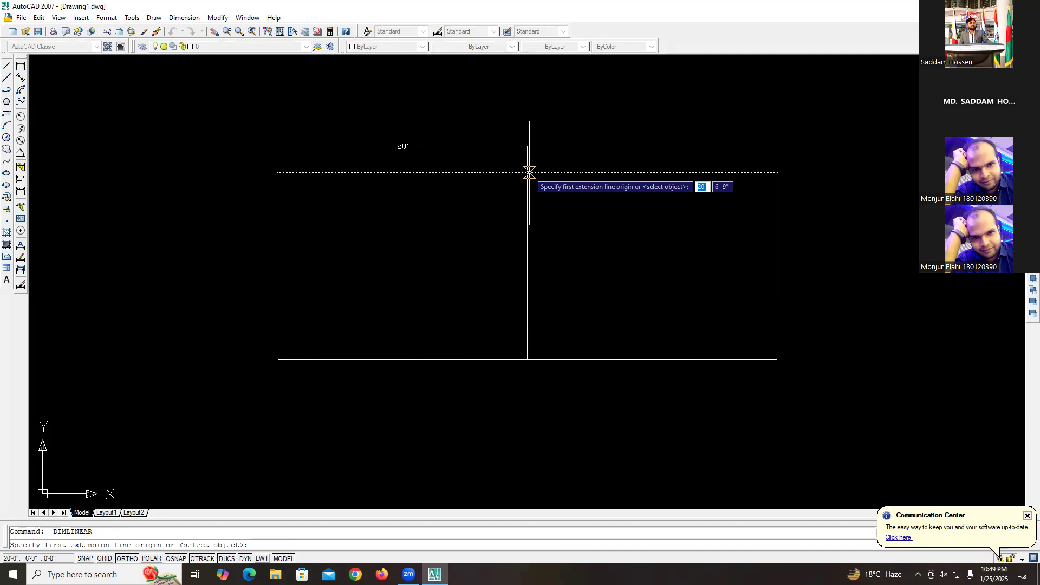
{"action": "left_click", "coordinate": [528, 357]}
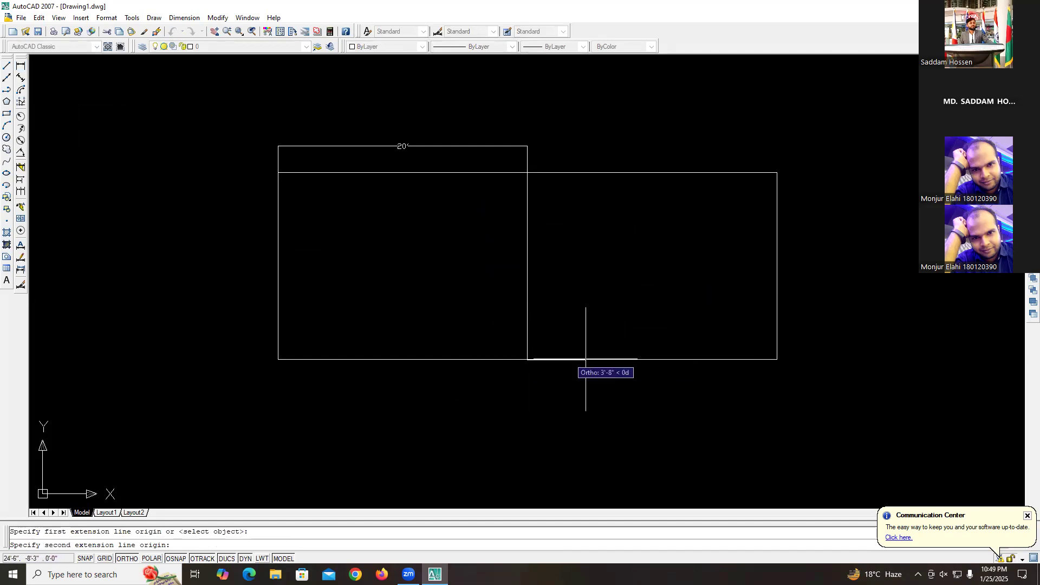
{"action": "left_click", "coordinate": [778, 360]}
{"action": "left_click", "coordinate": [768, 382]}
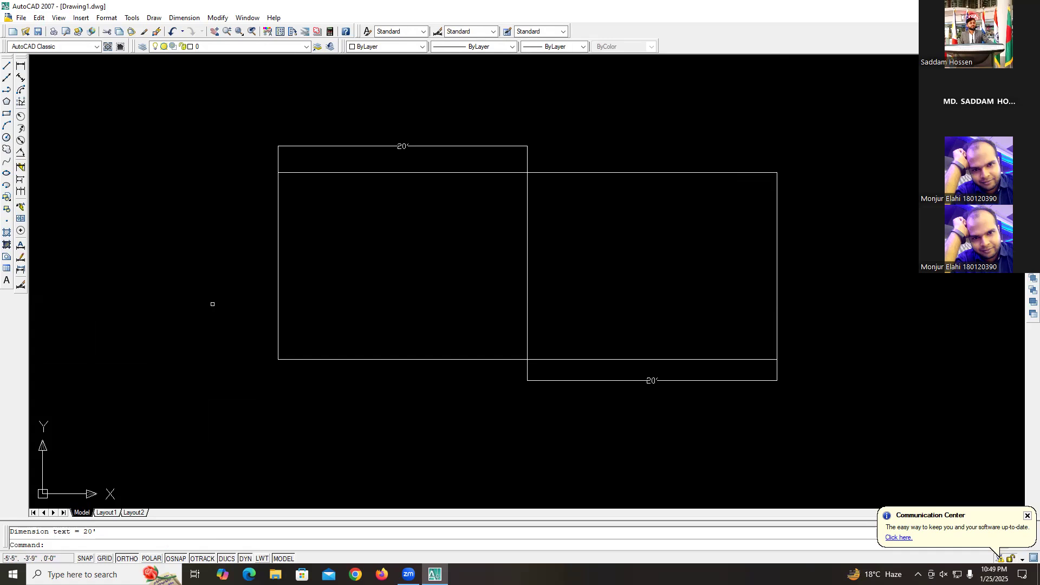
- Erase the linear dimensions below and above the rectangle
{"action": "left_click", "coordinate": [704, 384]}
{"action": "left_click", "coordinate": [707, 382]}
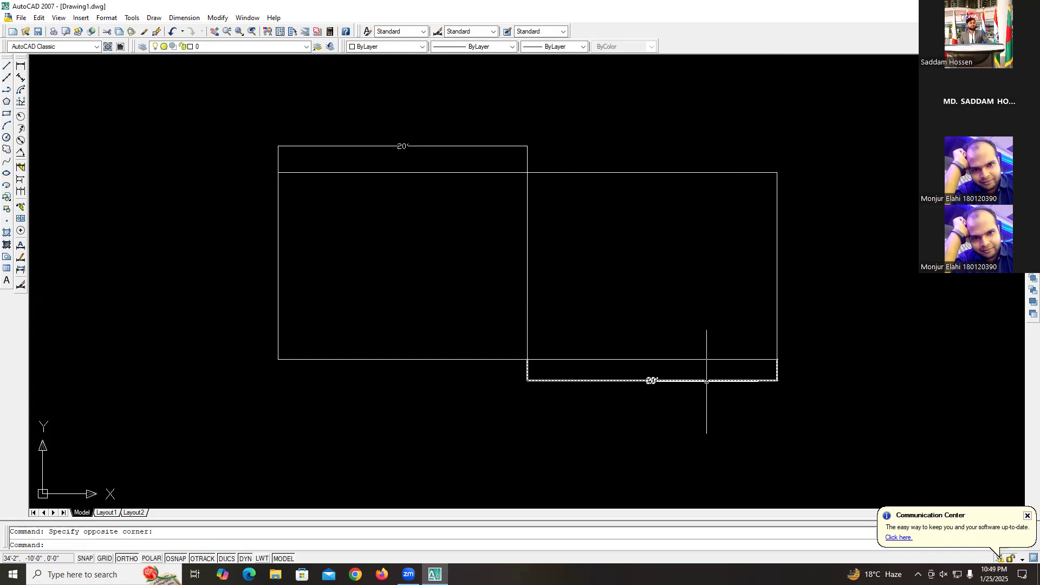
{"action": "left_click", "coordinate": [711, 398]}
{"action": "left_click", "coordinate": [721, 365]}
{"action": "left_click", "coordinate": [644, 382]}
{"action": "left_click", "coordinate": [645, 379]}
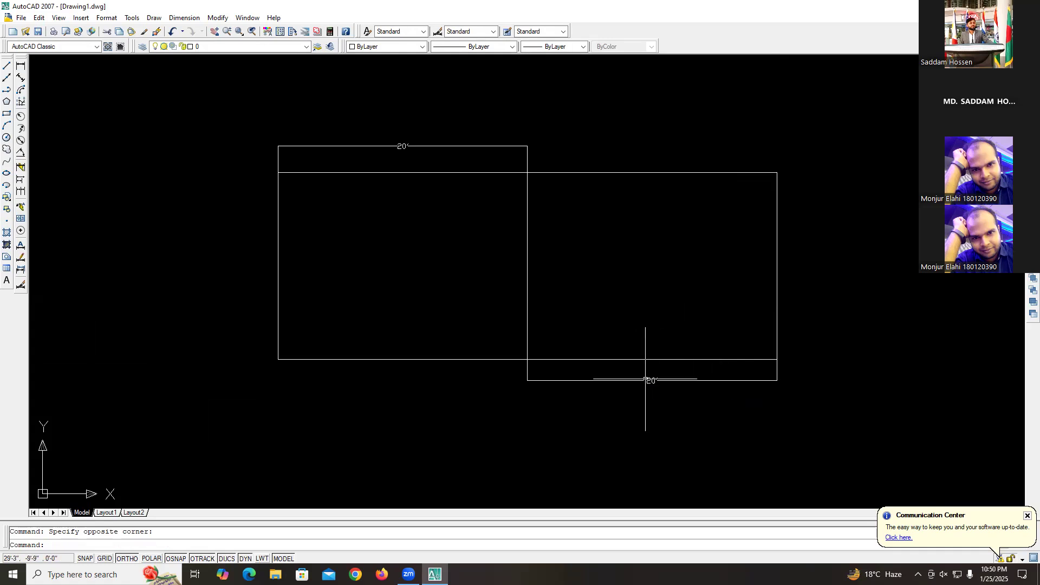
{"action": "left_click", "coordinate": [645, 382]}
{"action": "key", "text": "Delete"}
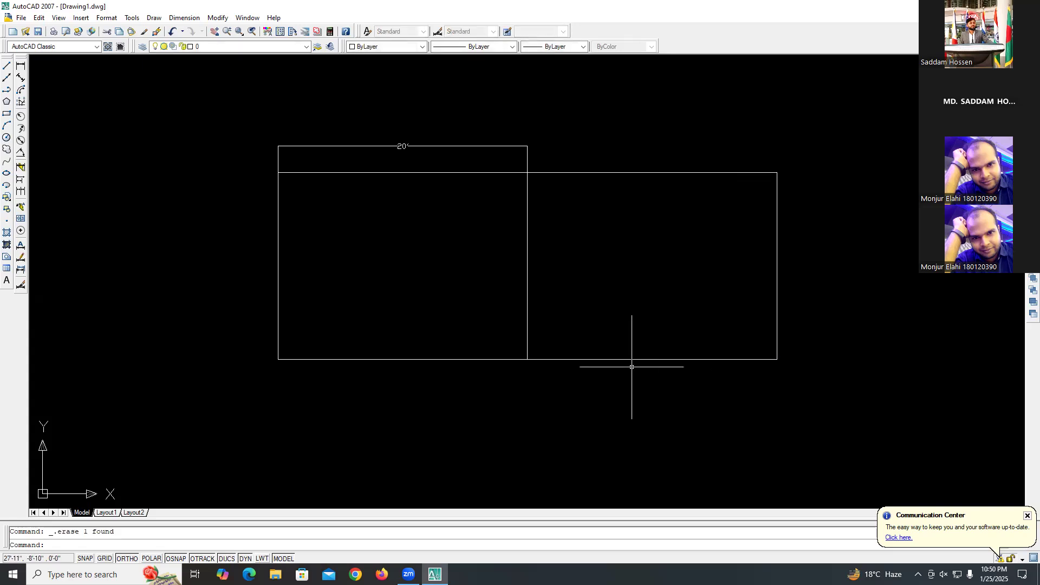
{"action": "left_click", "coordinate": [381, 147]}
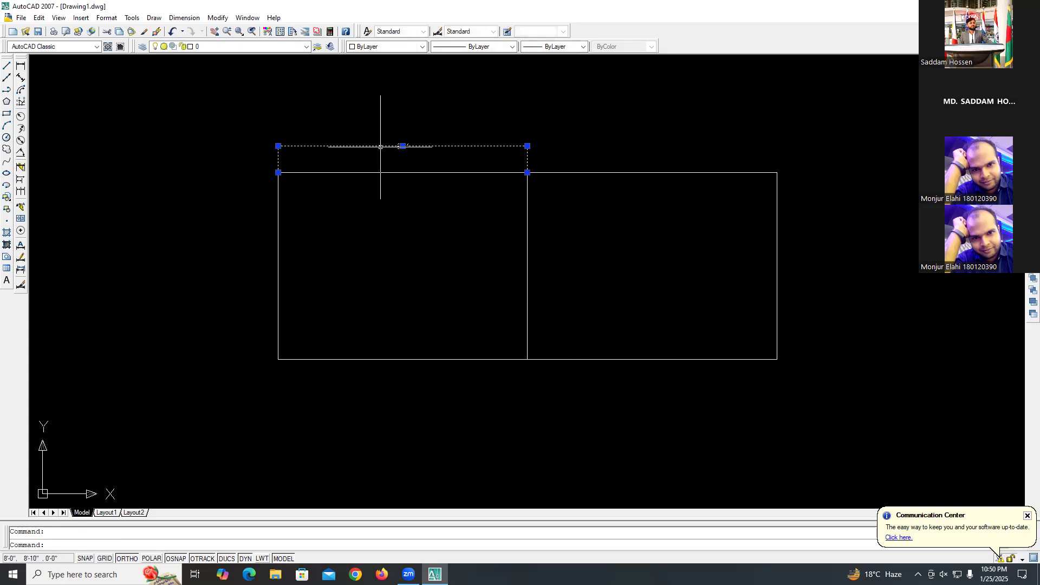
{"action": "key", "text": "Delete"}
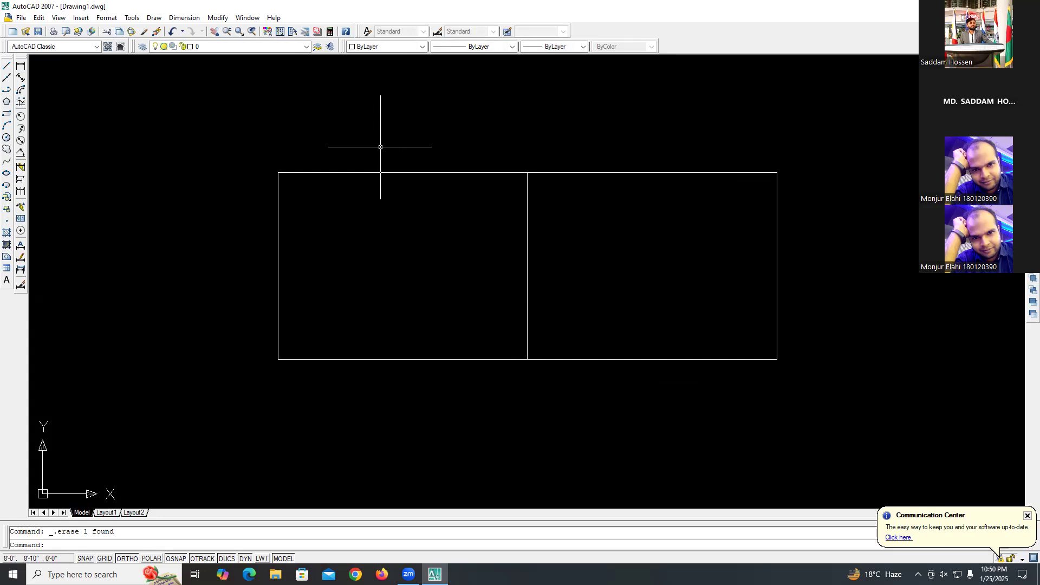
- Offset all four outer edges of the rectangle inward by 5 inches
{"action": "scroll", "coordinate": [392, 239], "scroll_direction": "down", "scroll_amount": 2}
{"action": "scroll", "coordinate": [552, 217], "scroll_direction": "up", "scroll_amount": 3}
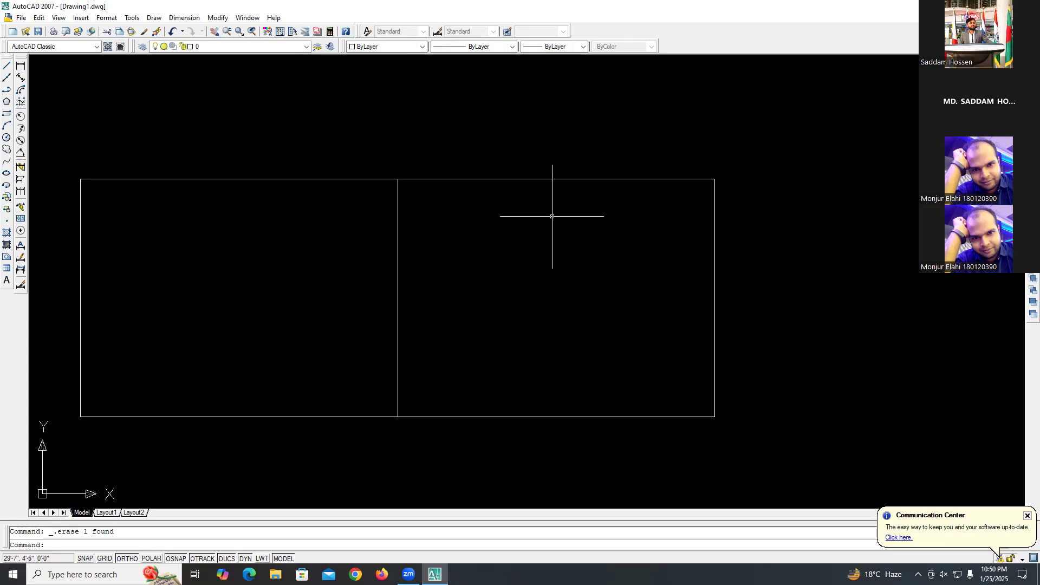
{"action": "scroll", "coordinate": [162, 292], "scroll_direction": "down", "scroll_amount": 1}
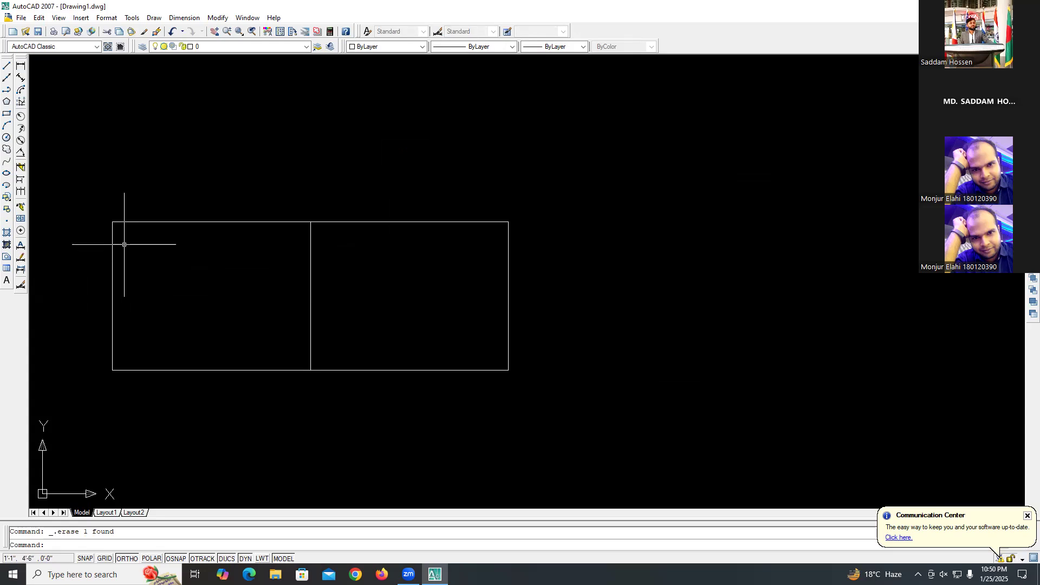
{"action": "key", "text": "Escape"}
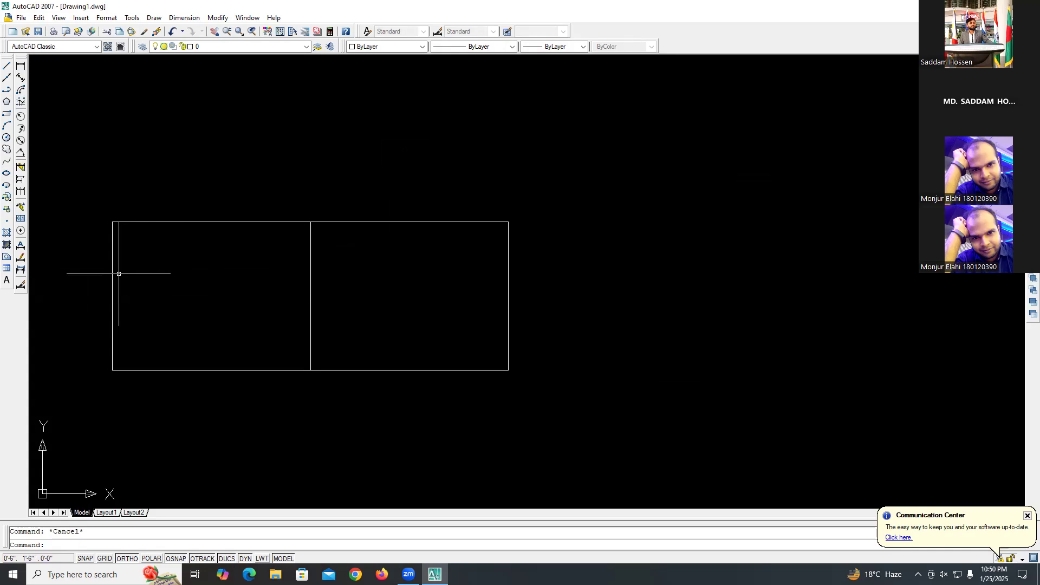
{"action": "type", "text": "o"}
{"action": "key", "text": "Return"}
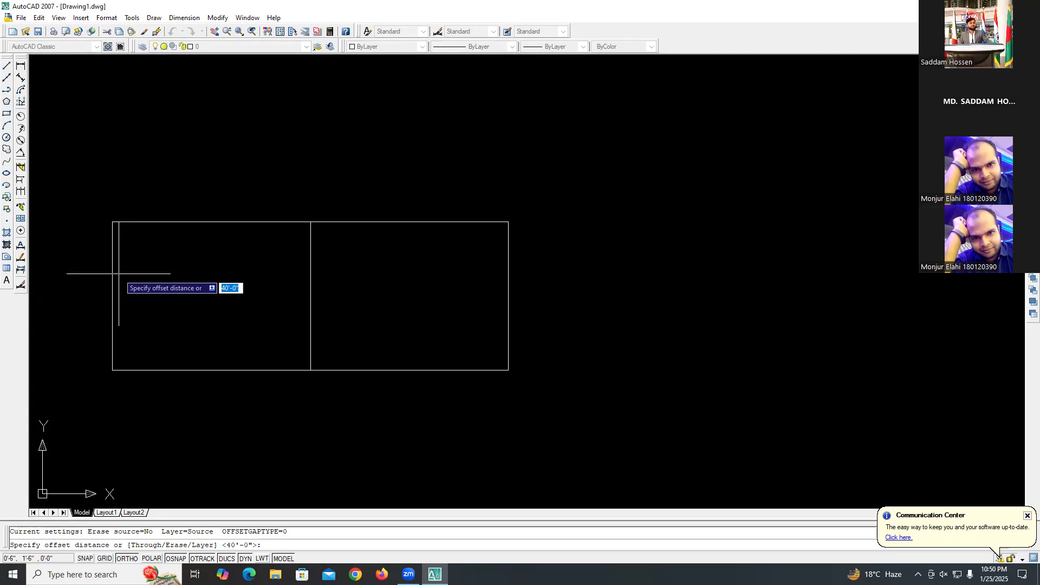
{"action": "type", "text": "5"}
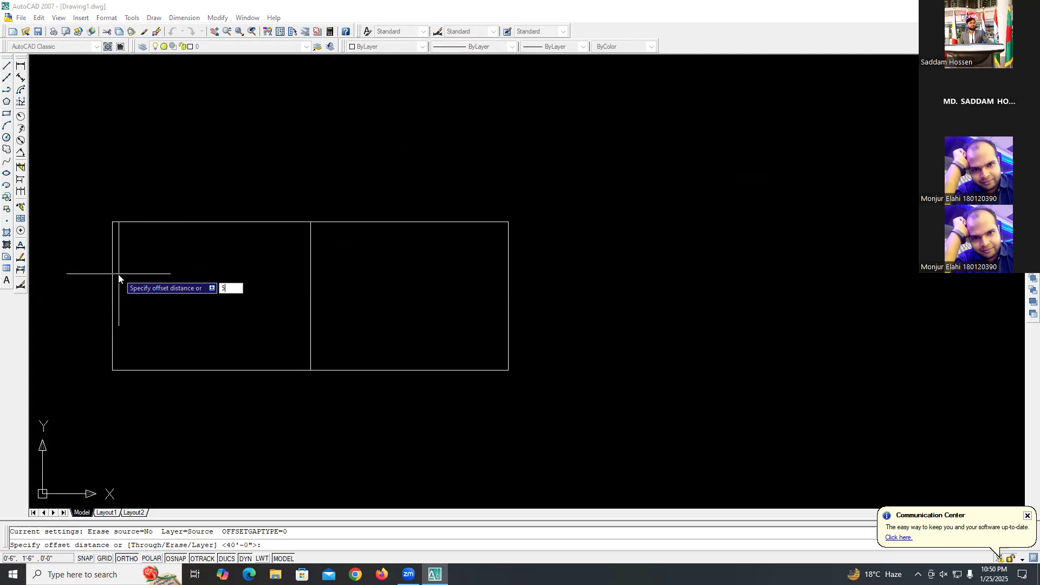
{"action": "key", "text": "Return"}
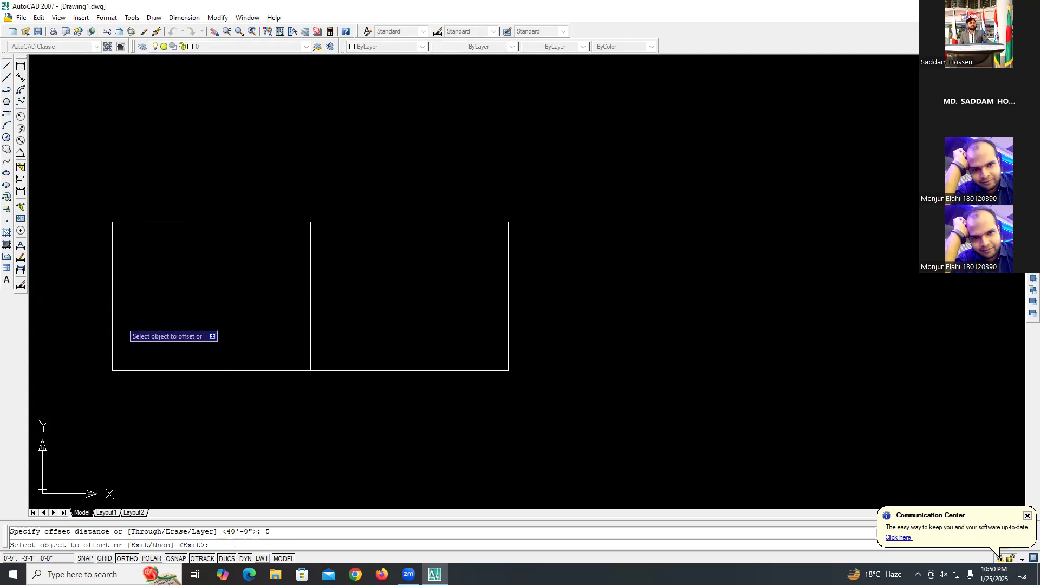
{"action": "left_click", "coordinate": [113, 301]}
{"action": "left_click", "coordinate": [120, 296]}
{"action": "left_click", "coordinate": [172, 222]}
{"action": "left_click", "coordinate": [173, 230]}
{"action": "left_click", "coordinate": [226, 371]}
{"action": "left_click", "coordinate": [226, 367]}
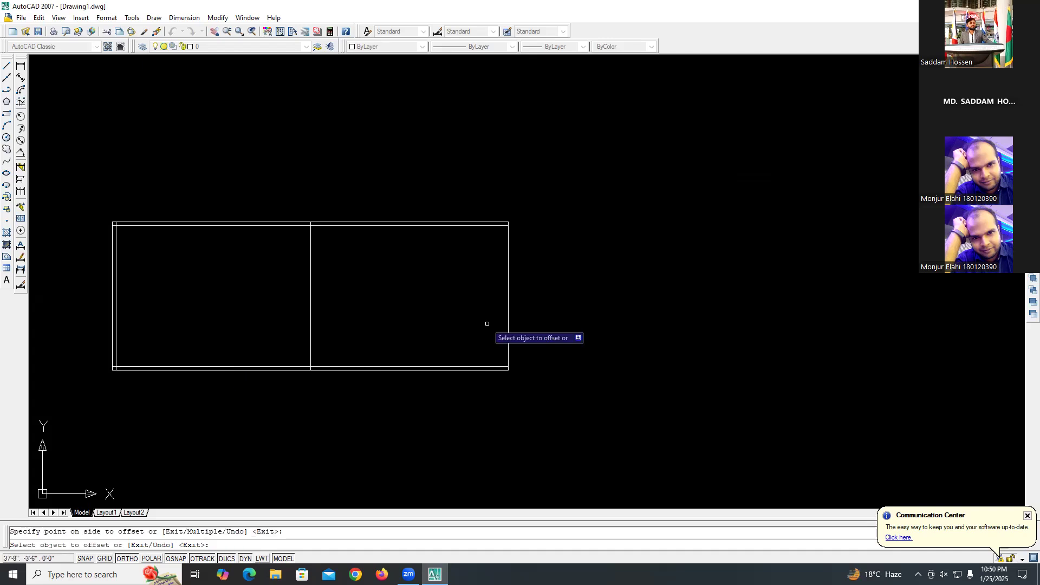
{"action": "left_click", "coordinate": [508, 312]}
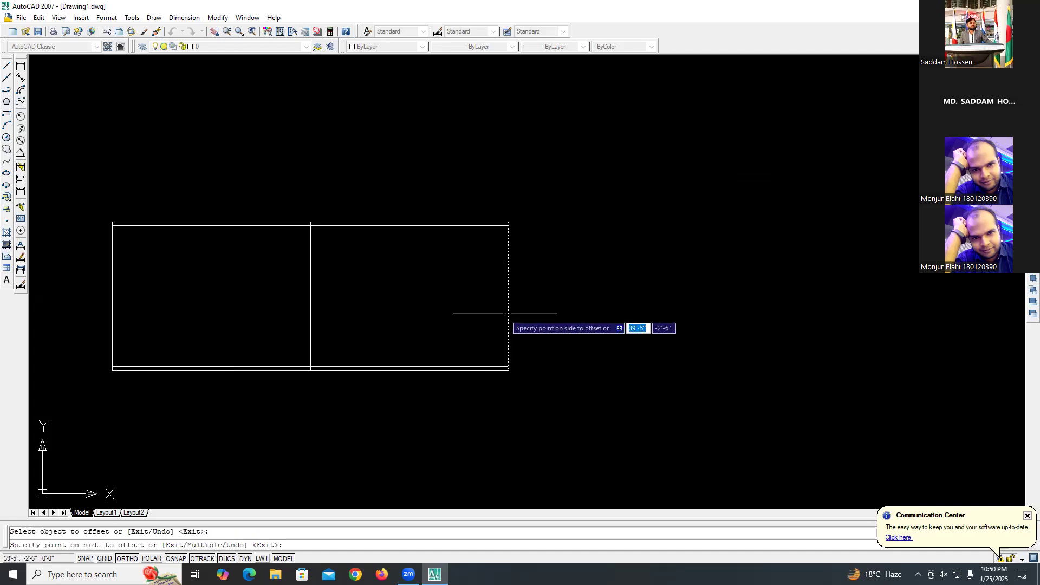
{"action": "left_click", "coordinate": [505, 313]}
{"action": "key", "text": "Escape"}
{"action": "key", "text": "Escape"}
- Offset the central vertical dividing line by 2.5 inches to both its right and left sides
{"action": "scroll", "coordinate": [291, 301], "scroll_direction": "up", "scroll_amount": 3}
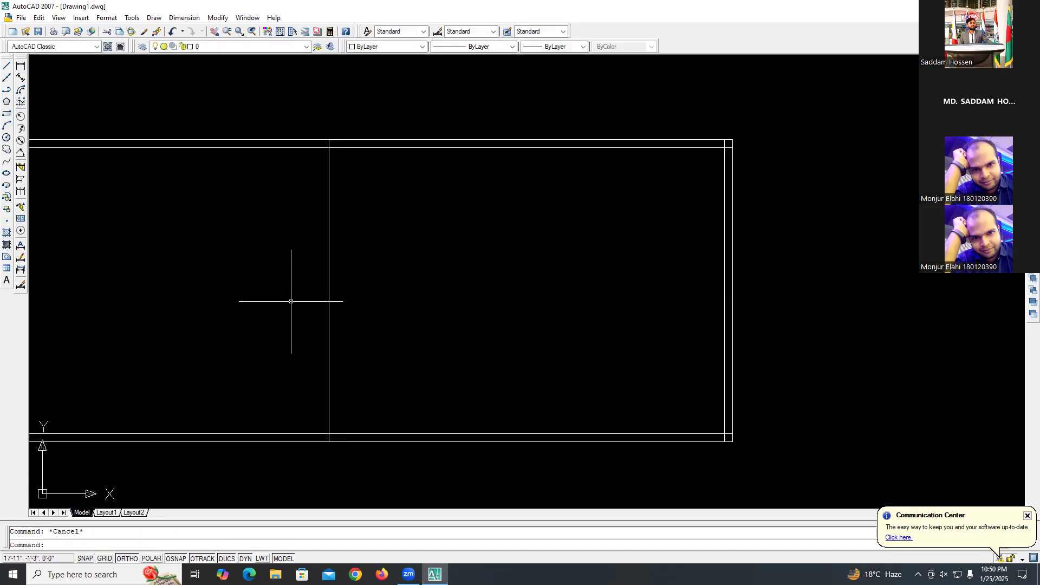
{"action": "scroll", "coordinate": [331, 265], "scroll_direction": "down", "scroll_amount": 4}
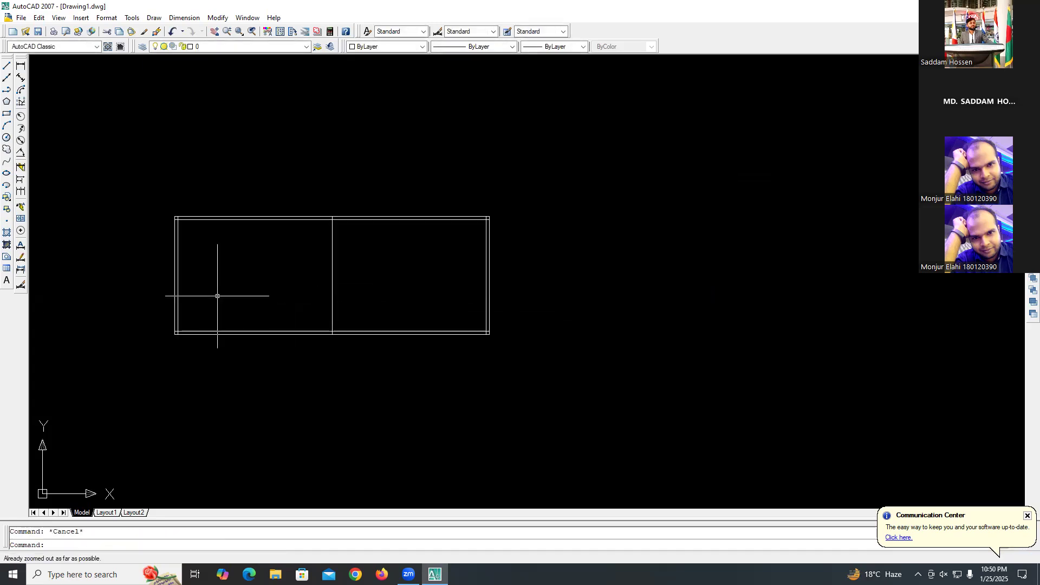
{"action": "scroll", "coordinate": [217, 296], "scroll_direction": "up", "scroll_amount": 3}
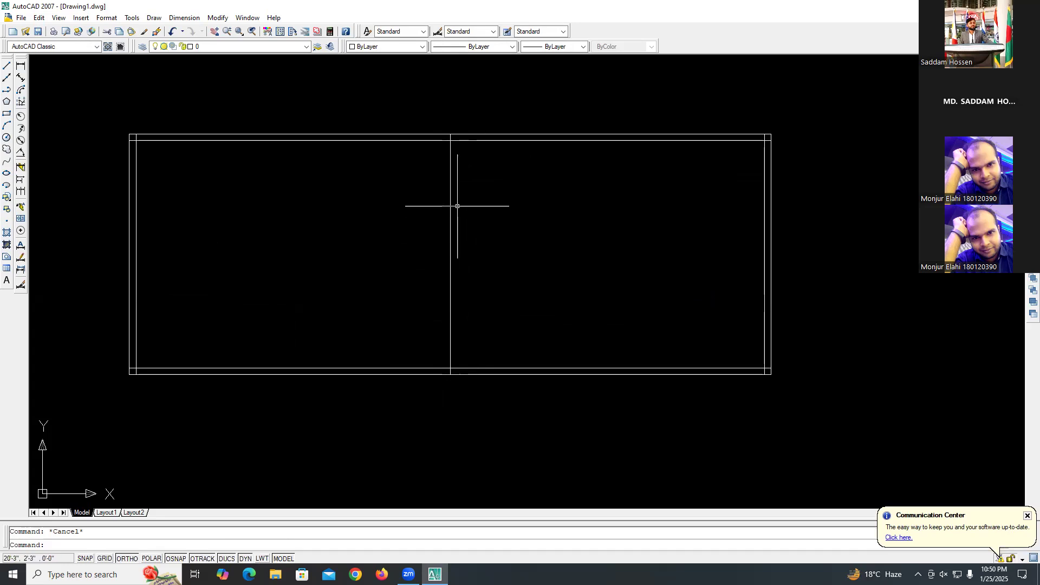
{"action": "type", "text": "o"}
{"action": "key", "text": "Return"}
{"action": "type", "text": "20"}
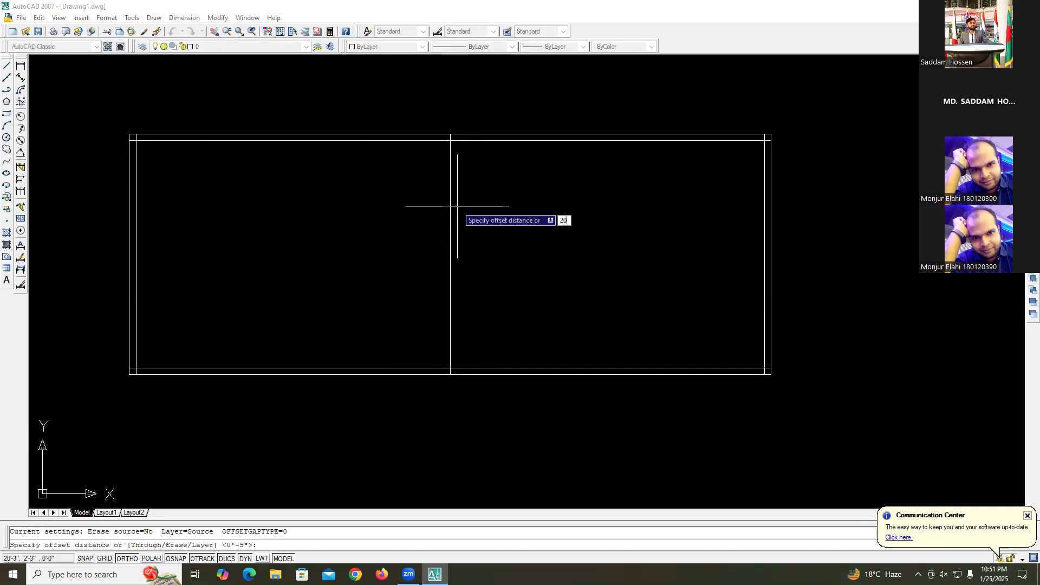
{"action": "key", "text": "BackSpace"}
{"action": "type", "text": ".5"}
{"action": "key", "text": "Return"}
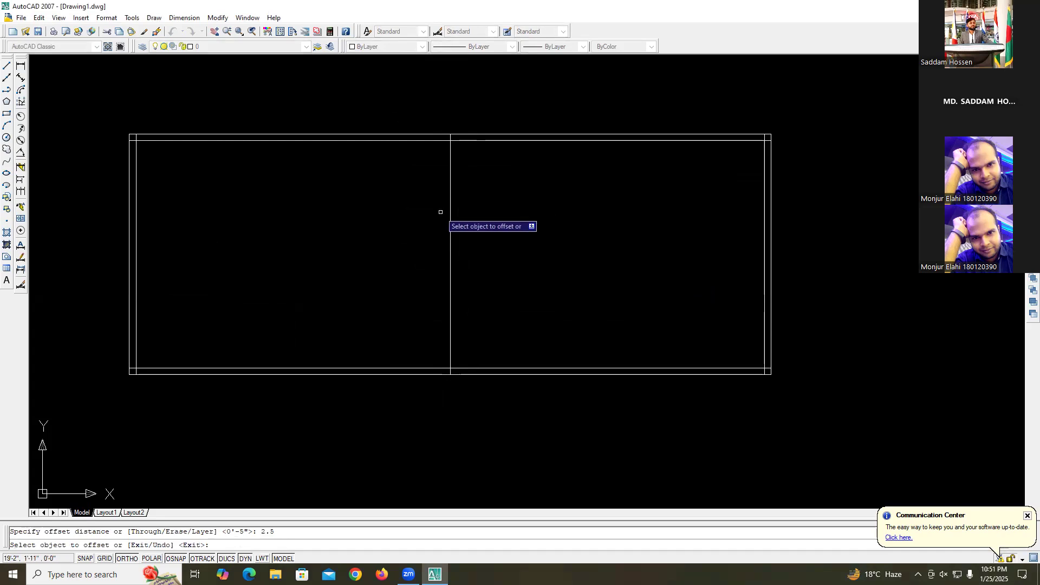
{"action": "left_click", "coordinate": [450, 206]}
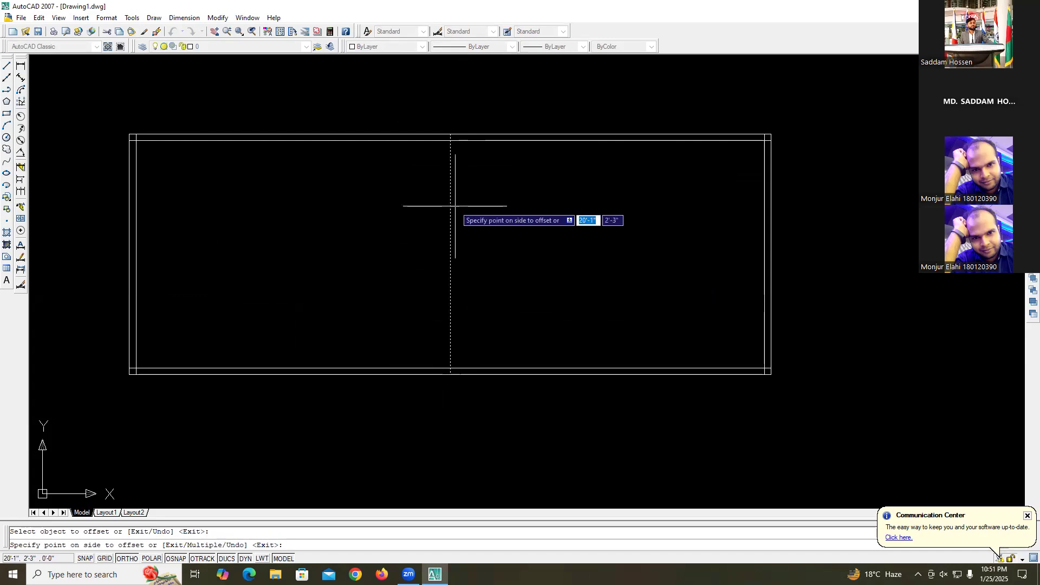
{"action": "left_click", "coordinate": [455, 207]}
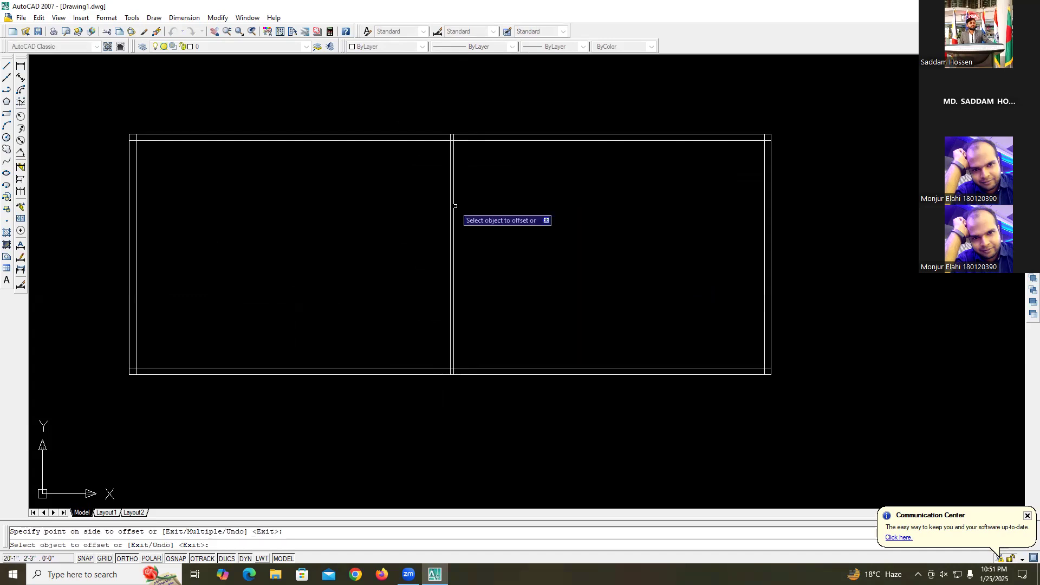
{"action": "left_click", "coordinate": [450, 211]}
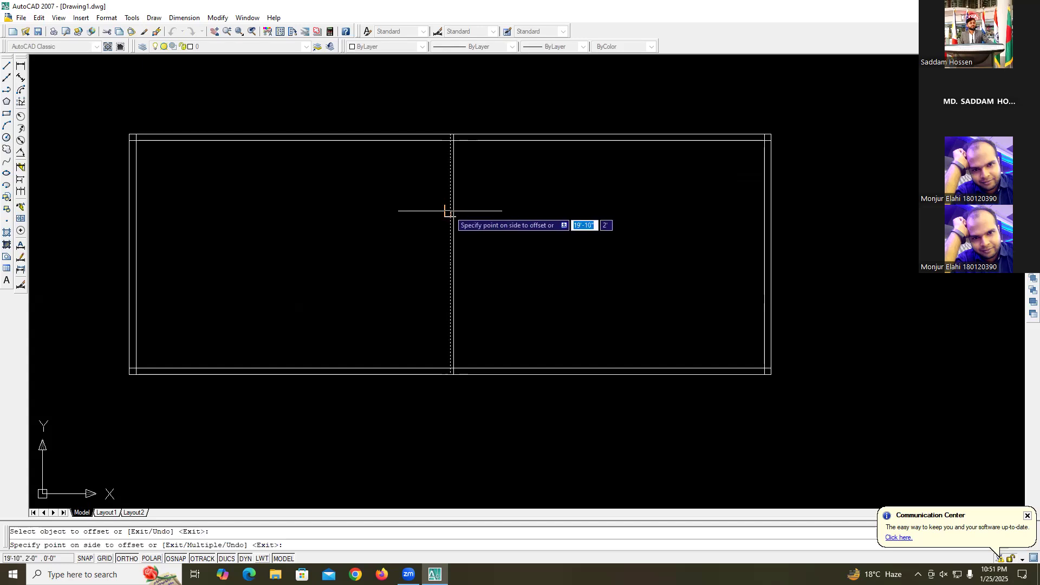
{"action": "left_click", "coordinate": [429, 213]}
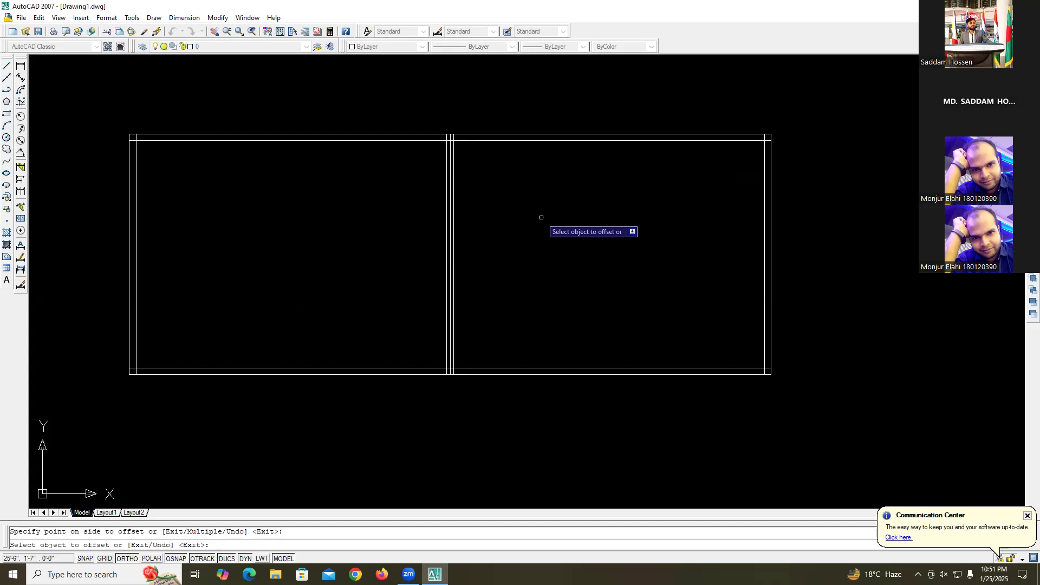
{"action": "scroll", "coordinate": [545, 214], "scroll_direction": "down", "scroll_amount": 1}
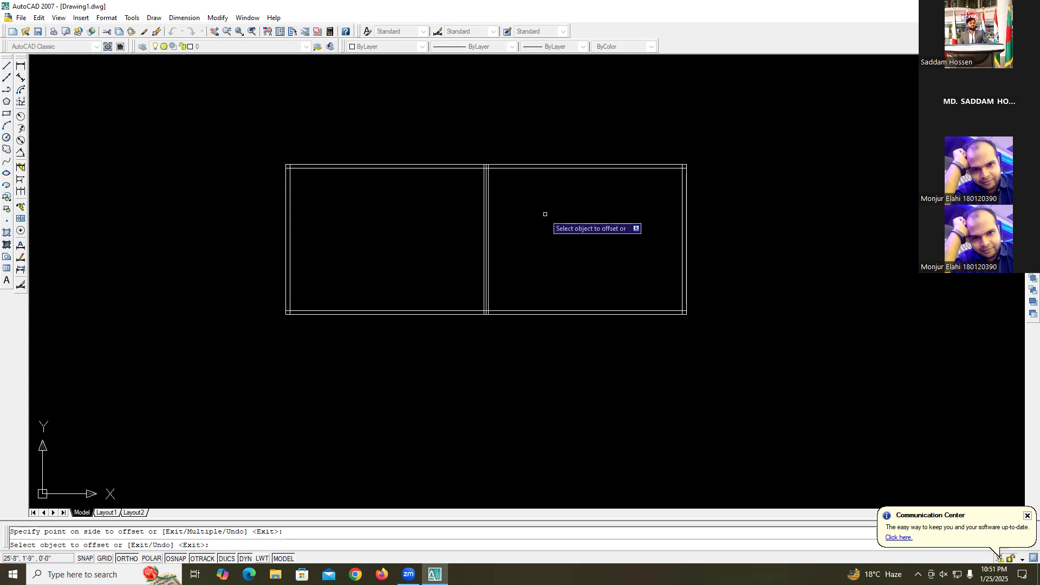
{"action": "scroll", "coordinate": [546, 214], "scroll_direction": "up", "scroll_amount": 2}
{"action": "scroll", "coordinate": [542, 215], "scroll_direction": "down", "scroll_amount": 1}
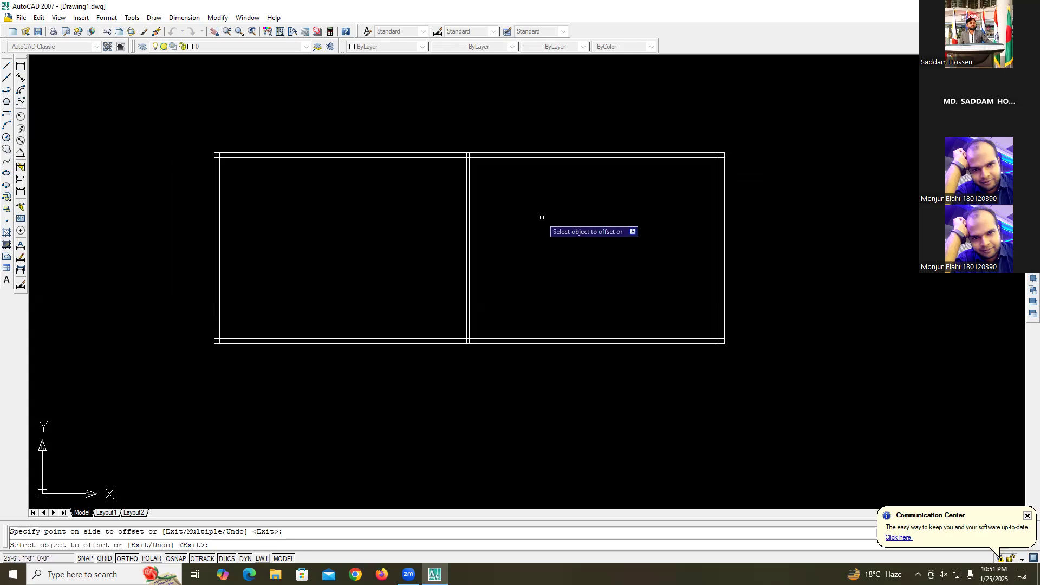
{"action": "key", "text": "Escape"}
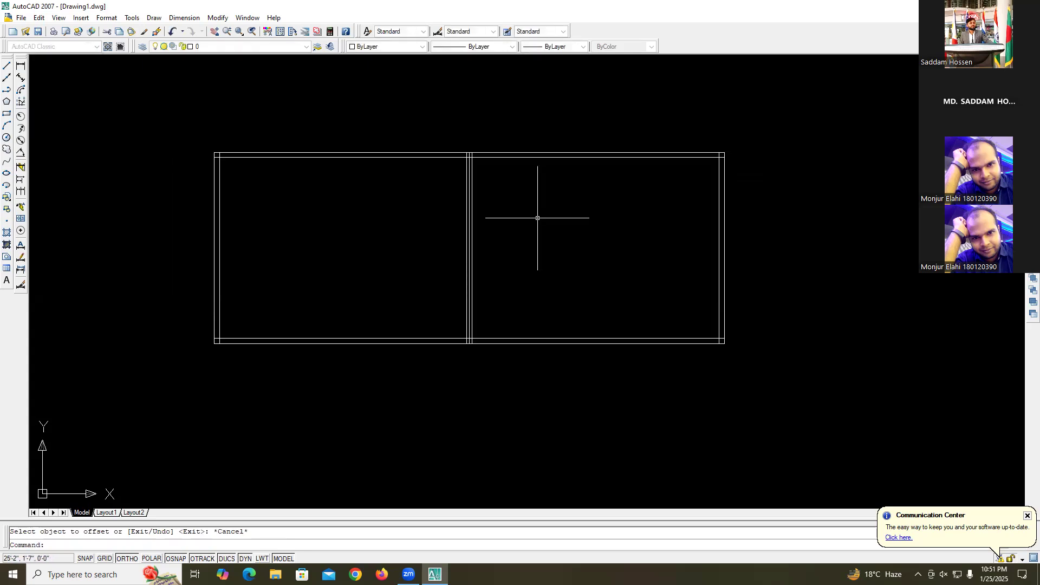
- Erase the original middle line between the two offset lines of the central partition
{"action": "scroll", "coordinate": [457, 217], "scroll_direction": "up", "scroll_amount": 3}
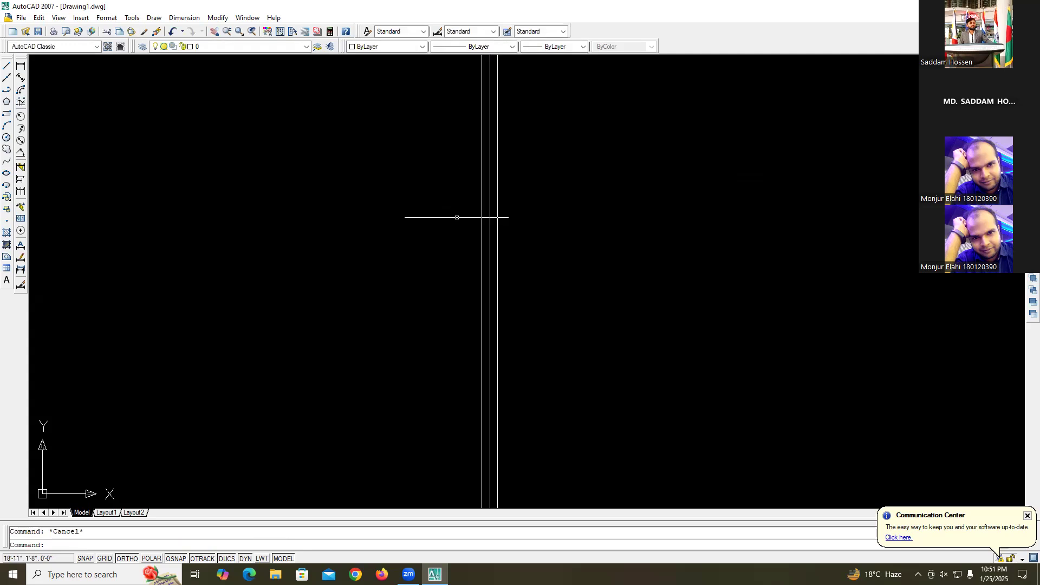
{"action": "left_click", "coordinate": [491, 213]}
{"action": "key", "text": "Delete"}
{"action": "scroll", "coordinate": [486, 216], "scroll_direction": "down", "scroll_amount": 3}
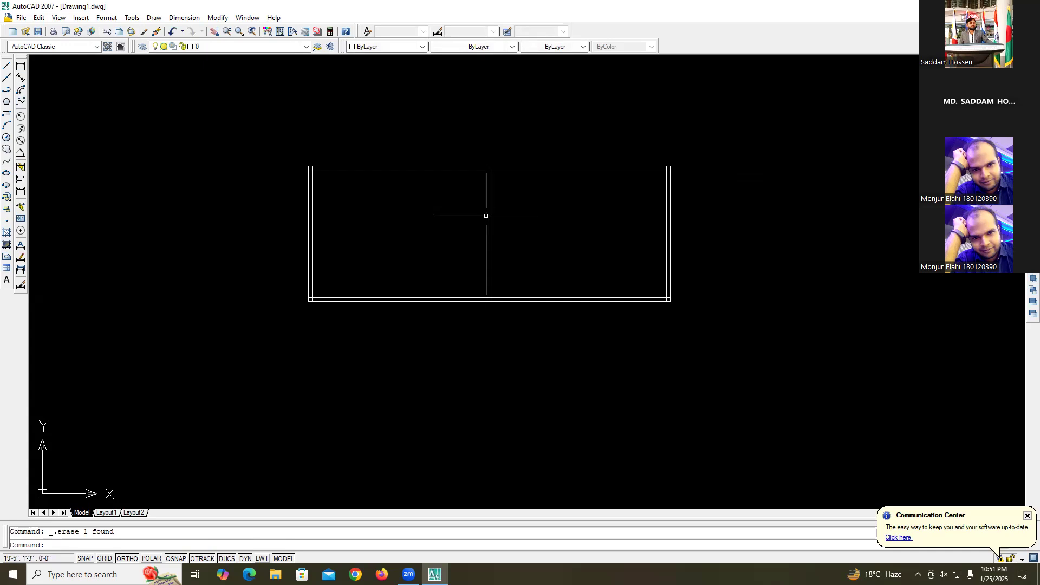
{"action": "scroll", "coordinate": [491, 241], "scroll_direction": "up", "scroll_amount": 2}
{"action": "scroll", "coordinate": [491, 242], "scroll_direction": "down", "scroll_amount": 2}
{"action": "scroll", "coordinate": [485, 242], "scroll_direction": "up", "scroll_amount": 2}
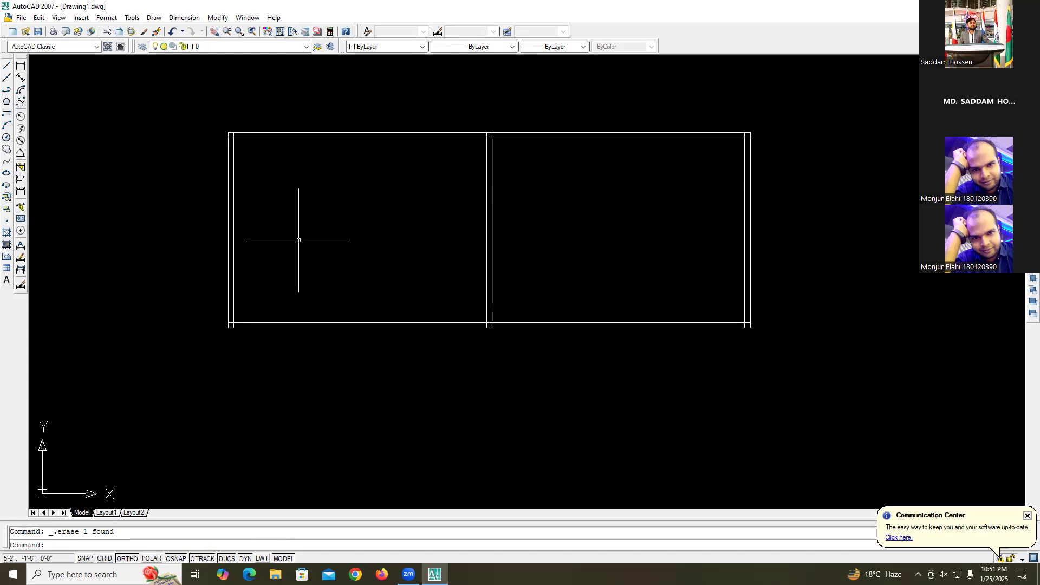
- Offset the inner line of the rectangle's top wall downward by 10 feet
{"action": "key", "text": "Return"}
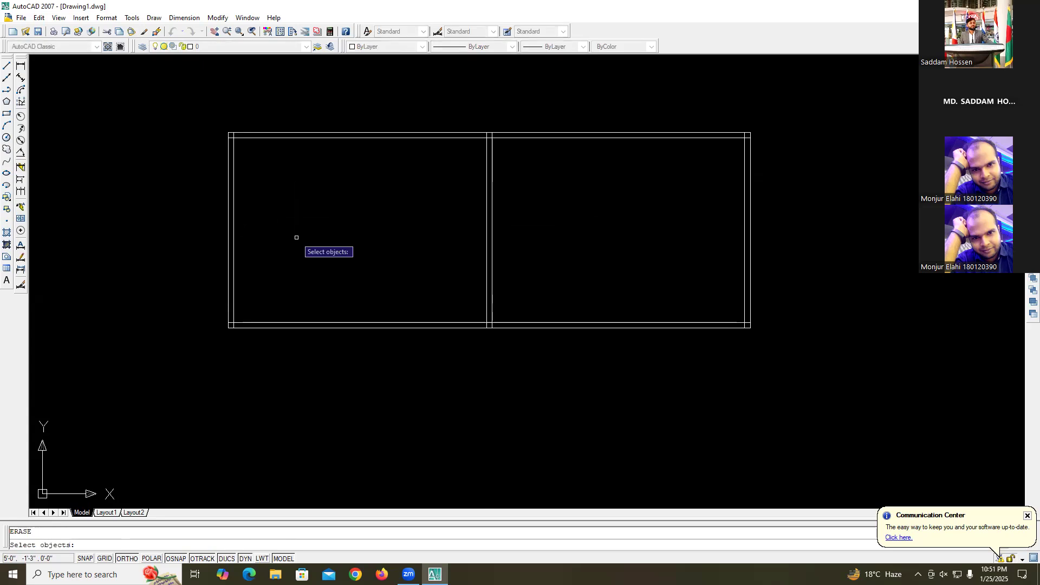
{"action": "key", "text": "Escape"}
{"action": "type", "text": "o"}
{"action": "key", "text": "Return"}
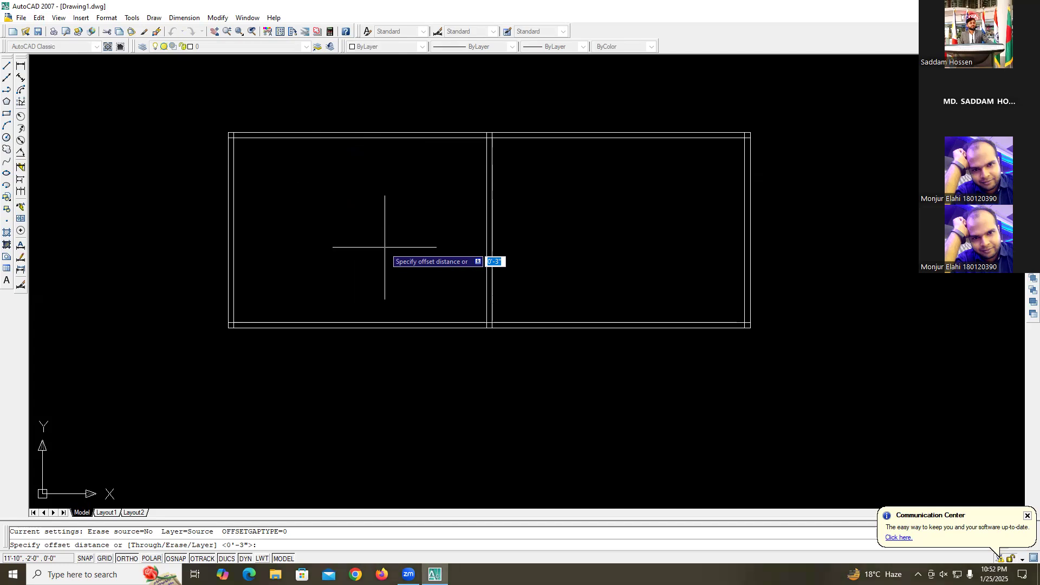
{"action": "type", "text": "15"}
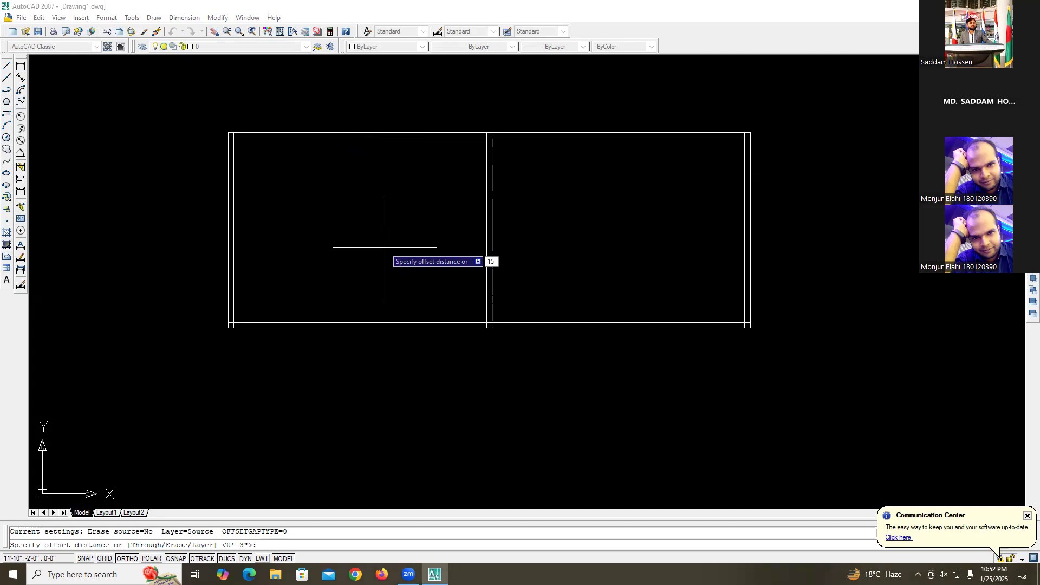
{"action": "type", "text": "'"}
{"action": "key", "text": "BackSpace"}
{"action": "key", "text": "BackSpace"}
{"action": "type", "text": "0'"}
{"action": "key", "text": "Return"}
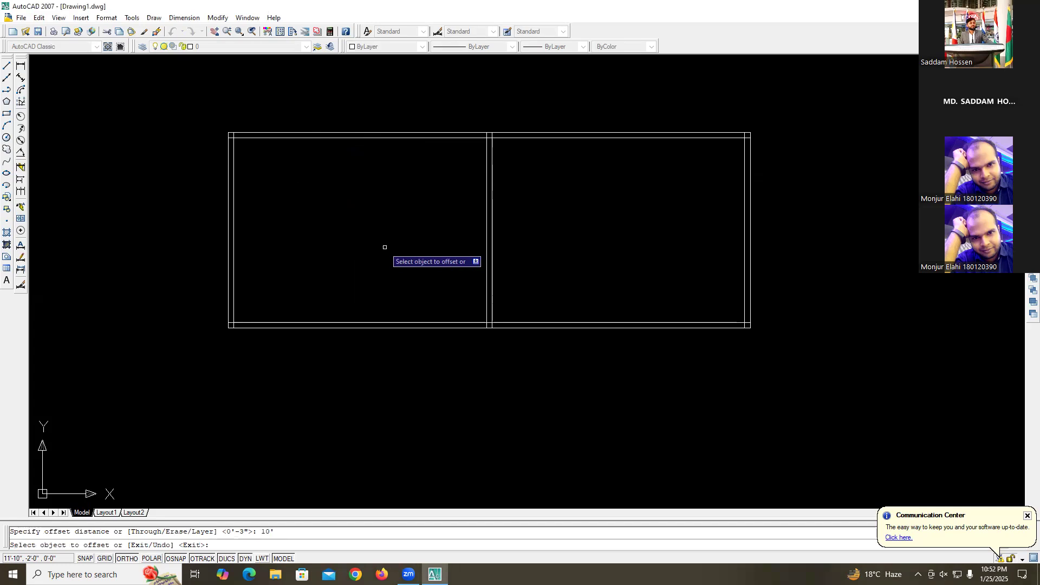
{"action": "left_click", "coordinate": [355, 138]}
{"action": "left_click", "coordinate": [341, 205]}
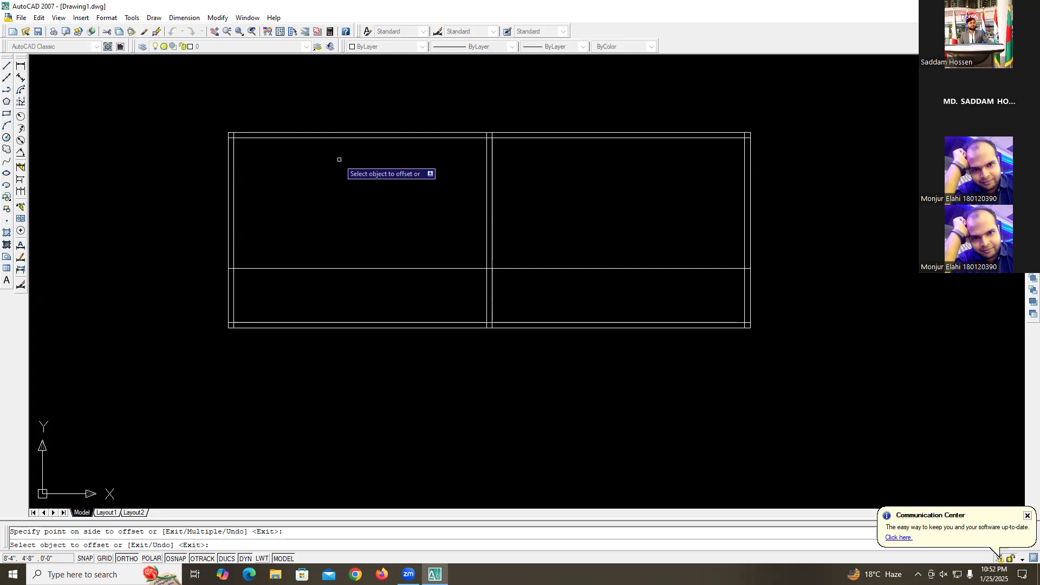
{"action": "key", "text": "Escape"}
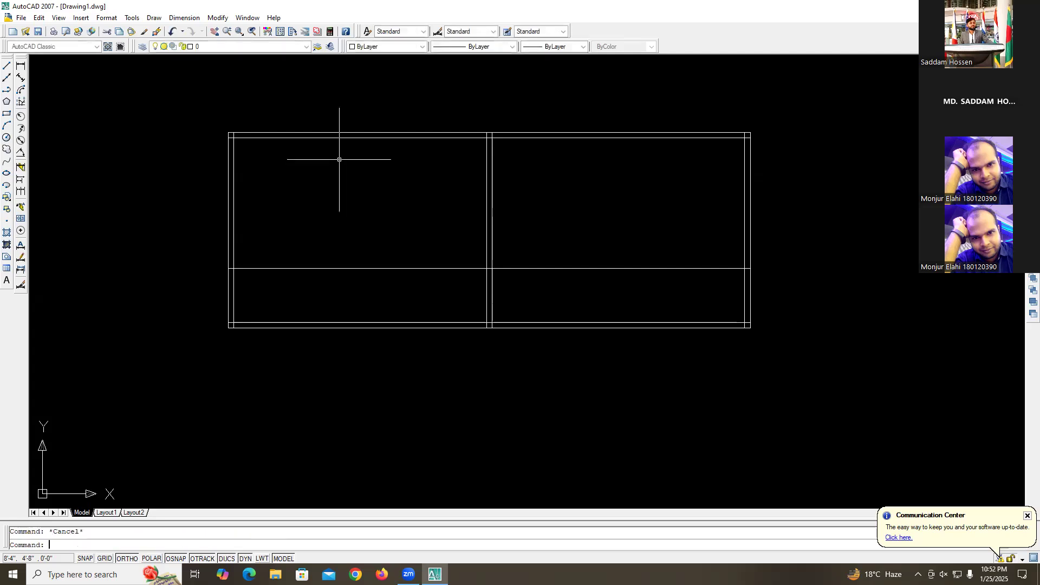
- Offset the horizontal line across both rooms upward by 5 inches
{"action": "type", "text": "o"}
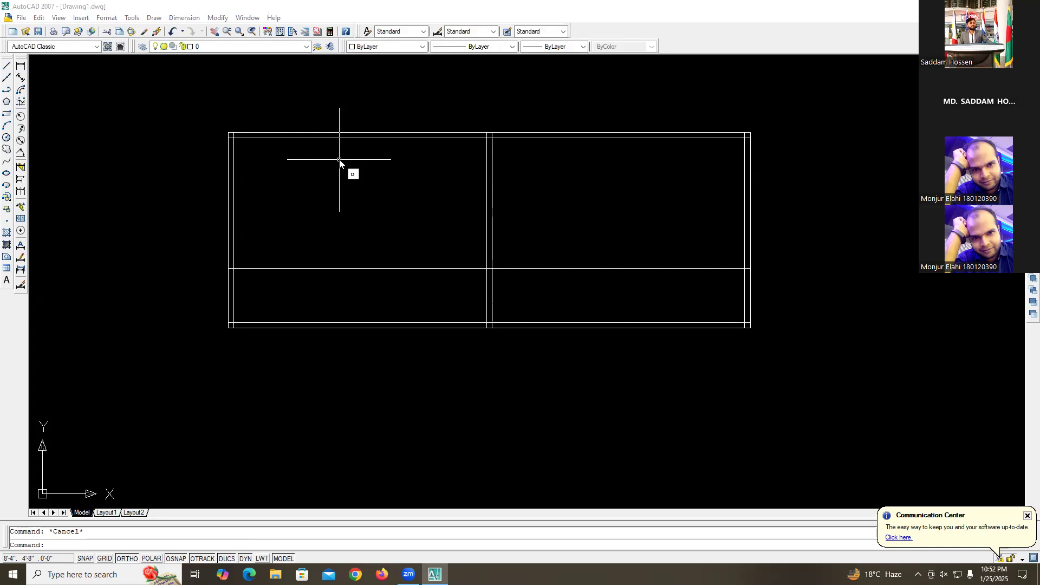
{"action": "key", "text": "Return"}
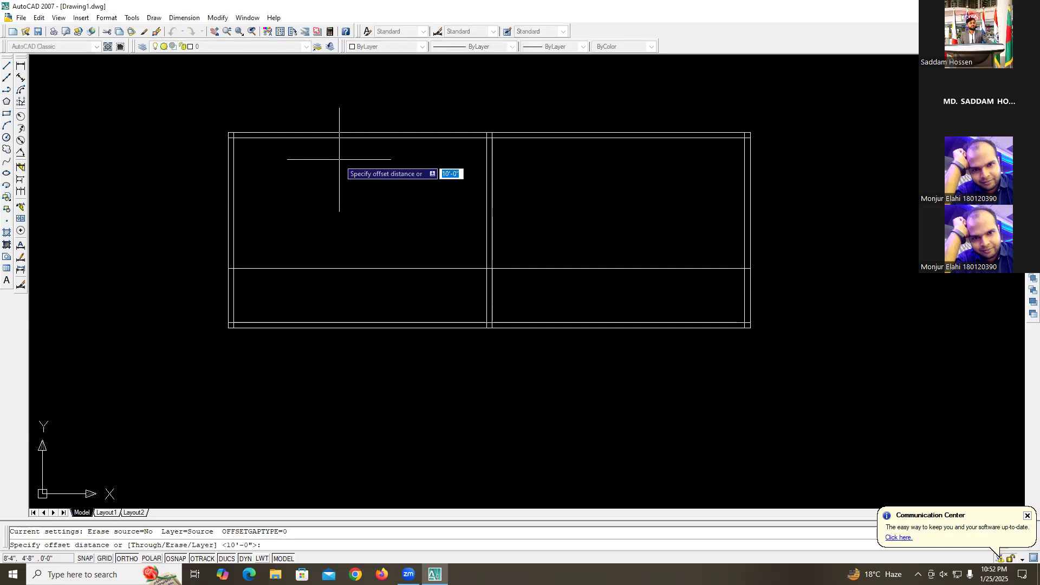
{"action": "type", "text": "5"}
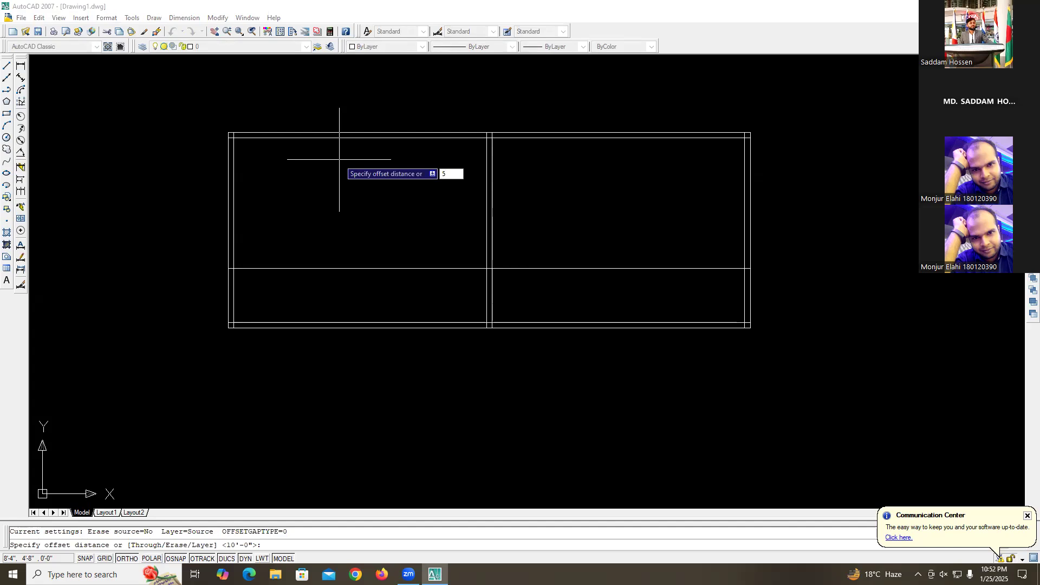
{"action": "key", "text": "Return"}
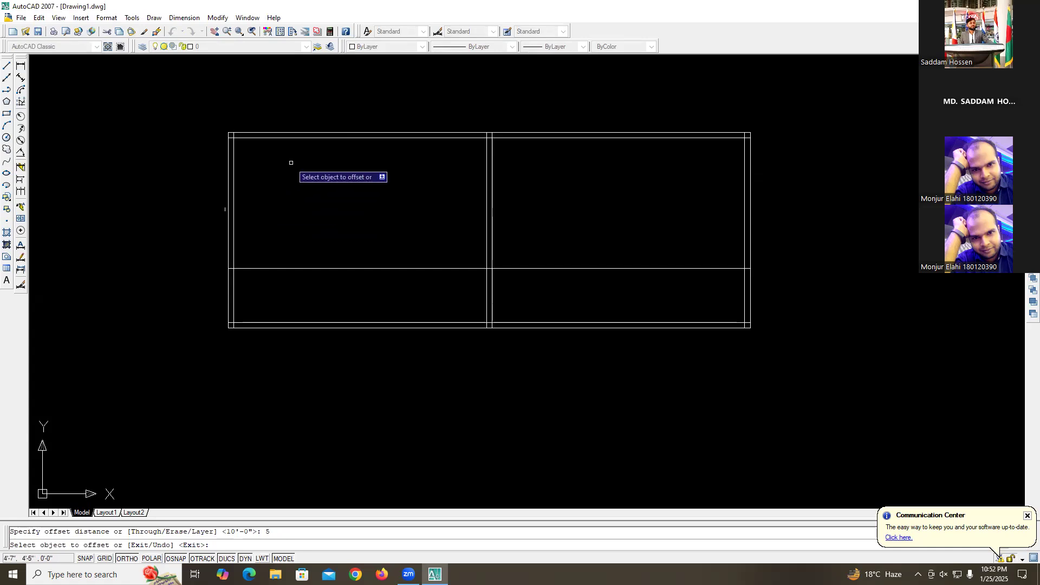
{"action": "left_click", "coordinate": [295, 268]}
{"action": "left_click", "coordinate": [298, 260]}
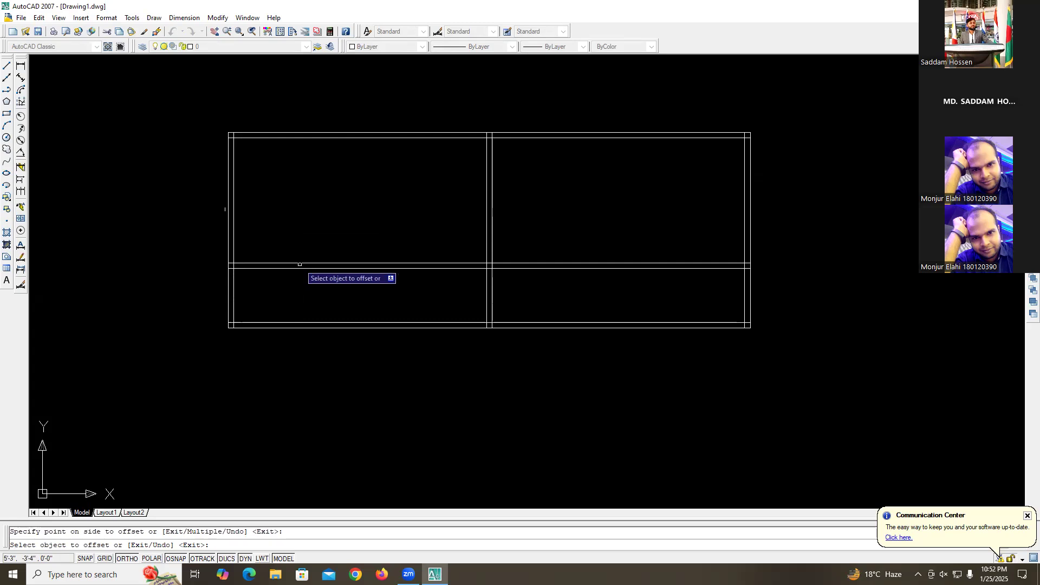
{"action": "left_click", "coordinate": [436, 271]}
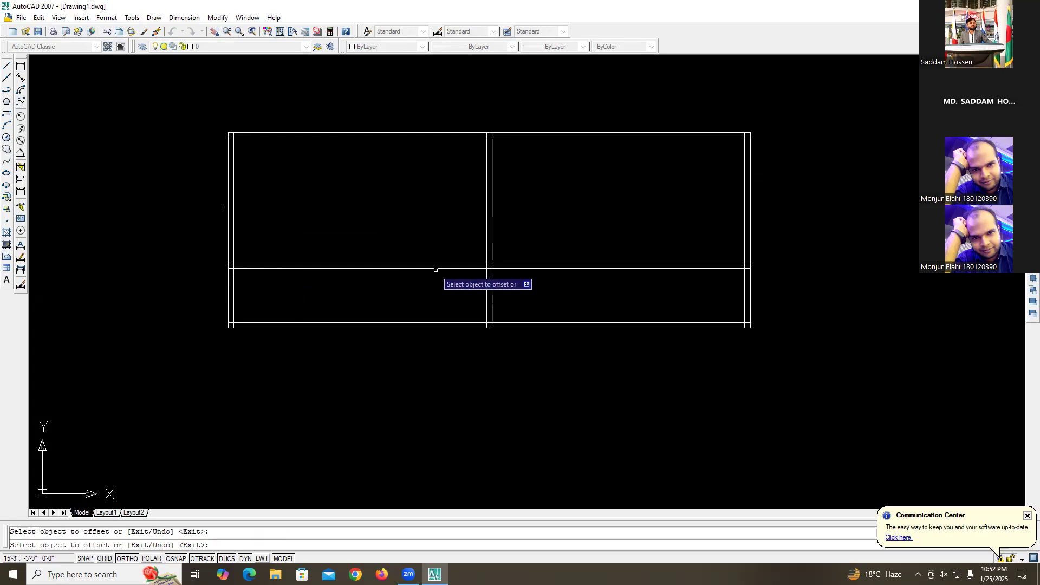
{"action": "key", "text": "Escape"}
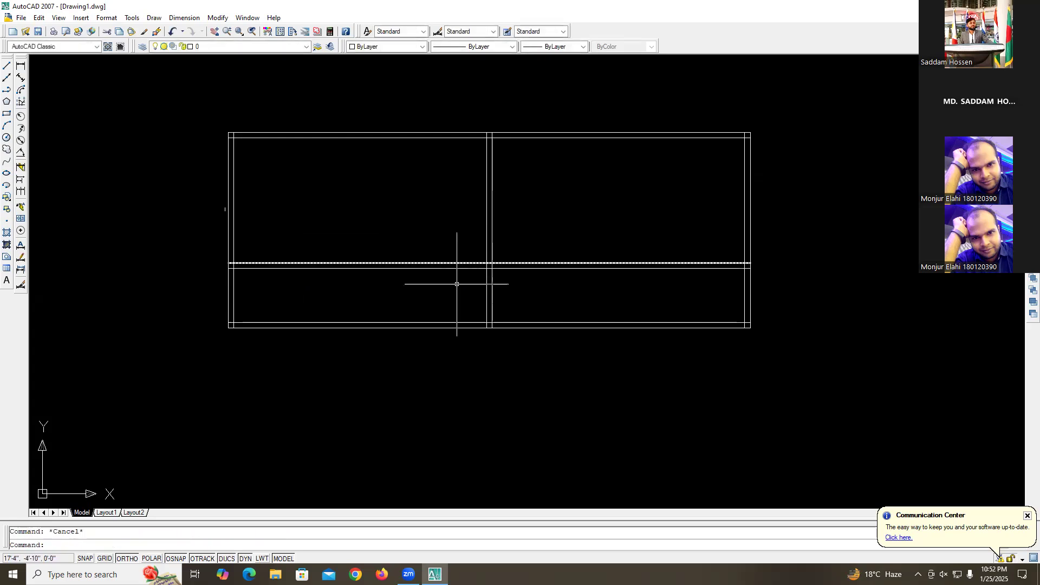
- Erase the upper of the two horizontal lines crossing both rooms
{"action": "left_click", "coordinate": [449, 264]}
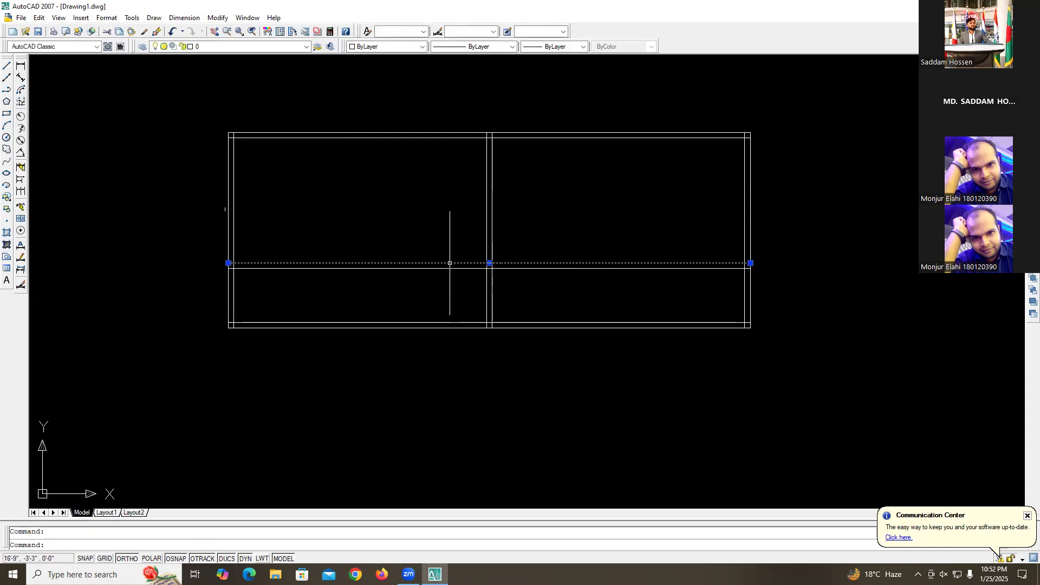
{"action": "key", "text": "Delete"}
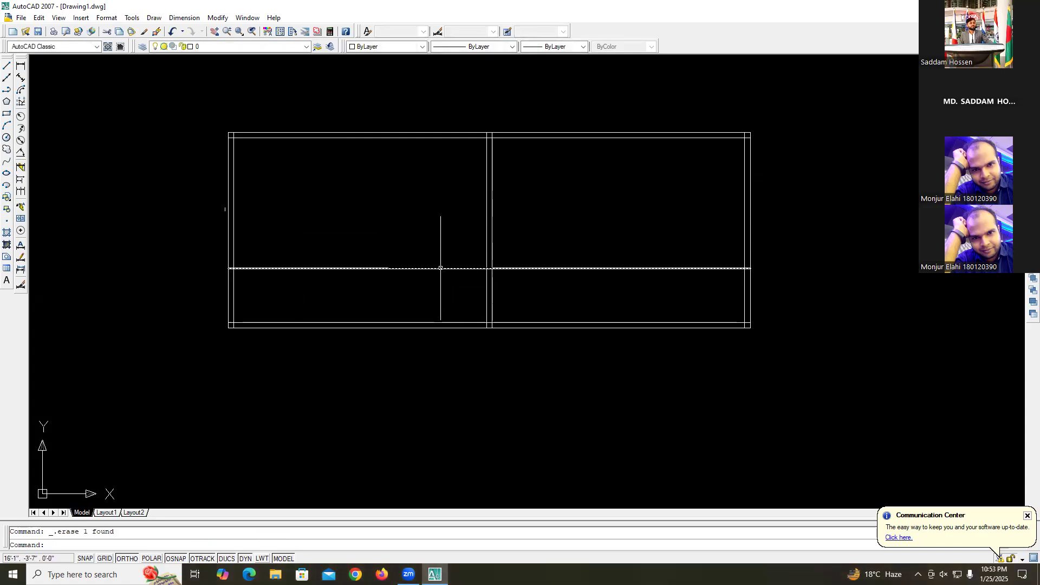
{"action": "key", "text": "Escape"}
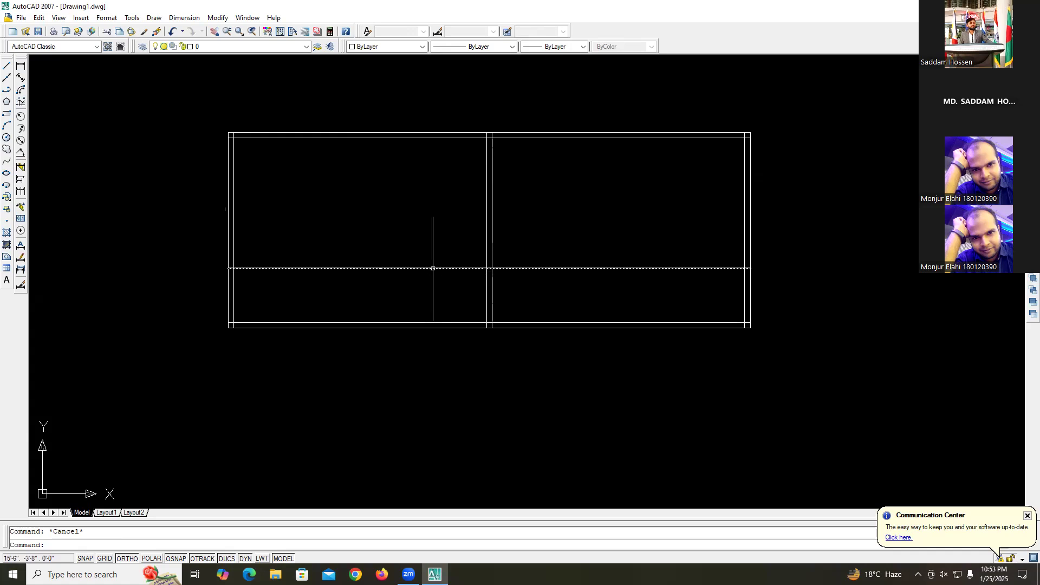
- Offset the horizontal line across both rooms upward by 5 inches, and offset the resulting copy upward by the same distance
{"action": "type", "text": "o"}
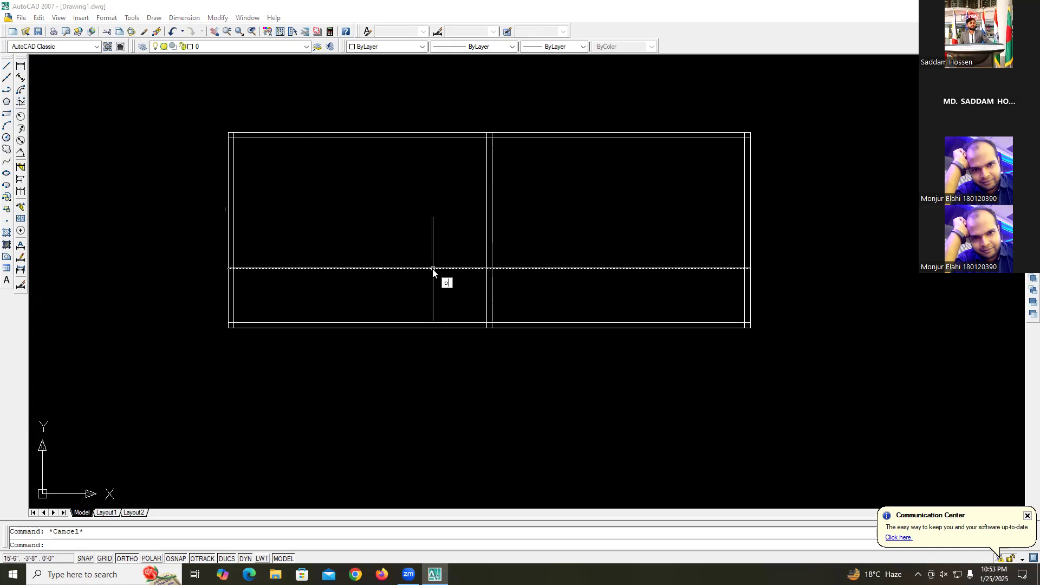
{"action": "key", "text": "Return"}
{"action": "type", "text": "5"}
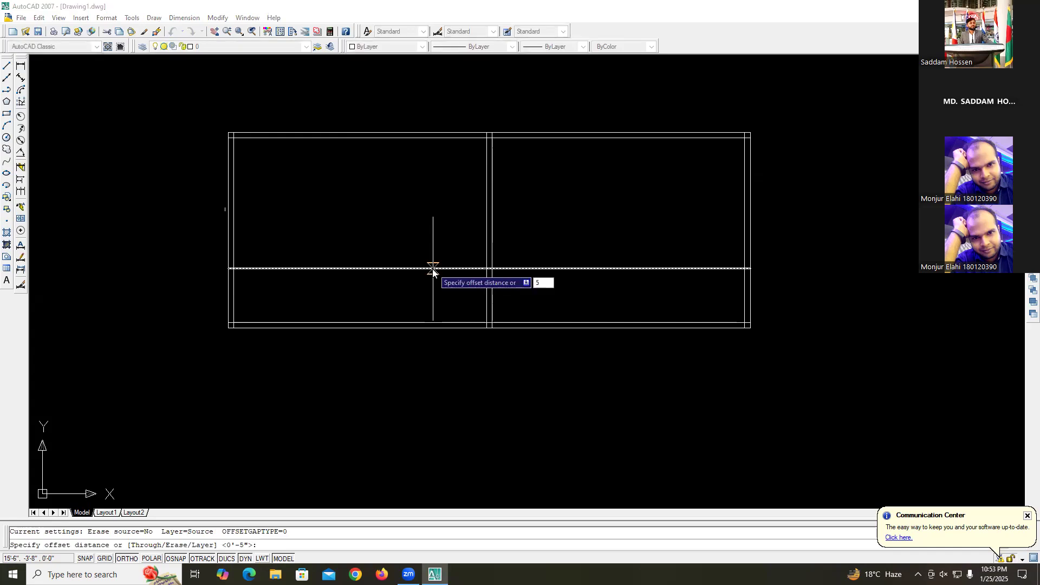
{"action": "key", "text": "Return"}
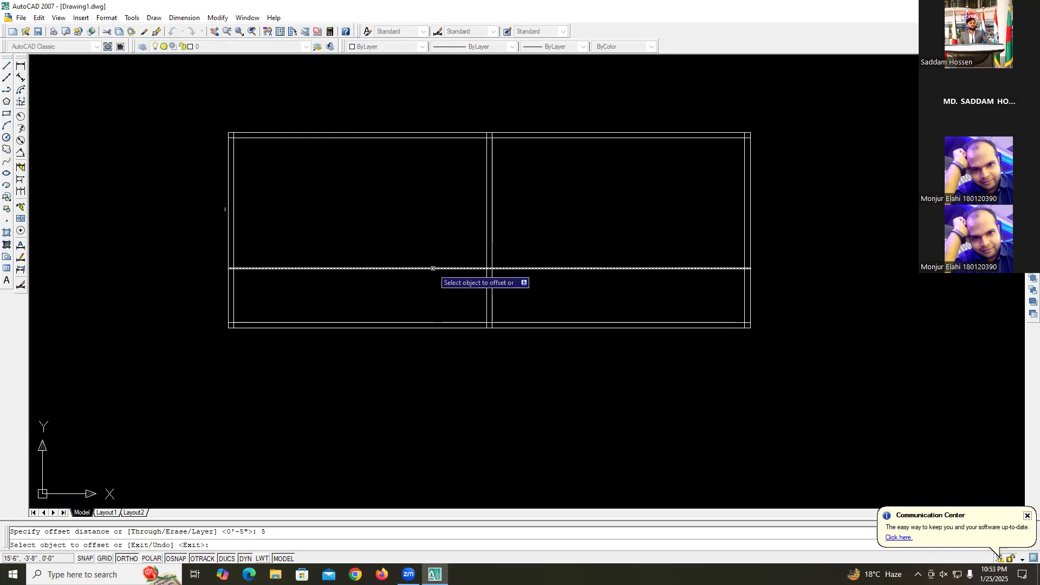
{"action": "left_click", "coordinate": [433, 268]}
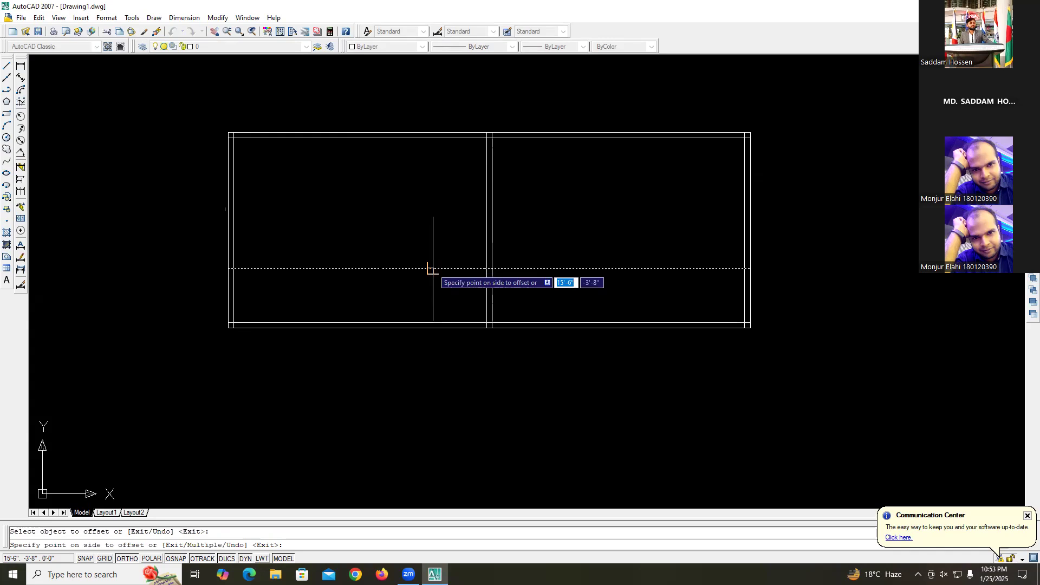
{"action": "left_click", "coordinate": [415, 116]}
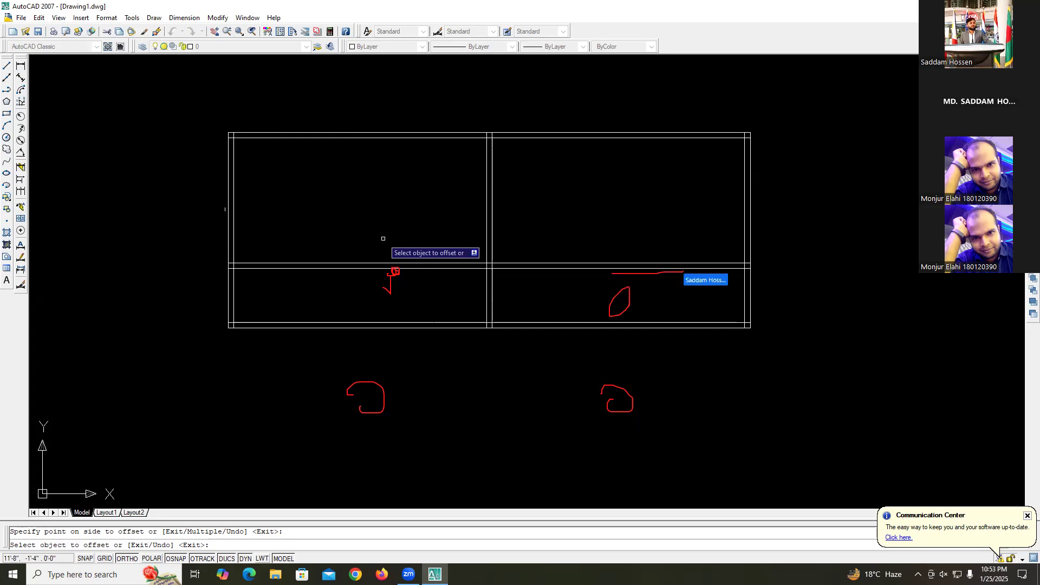
{"action": "left_click", "coordinate": [394, 264]}
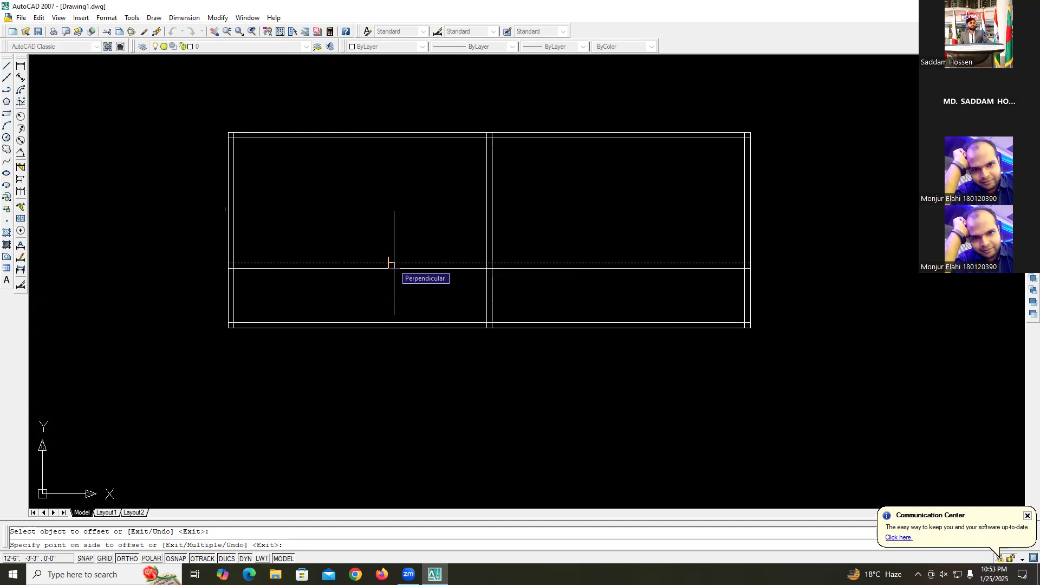
{"action": "left_click", "coordinate": [374, 239]}
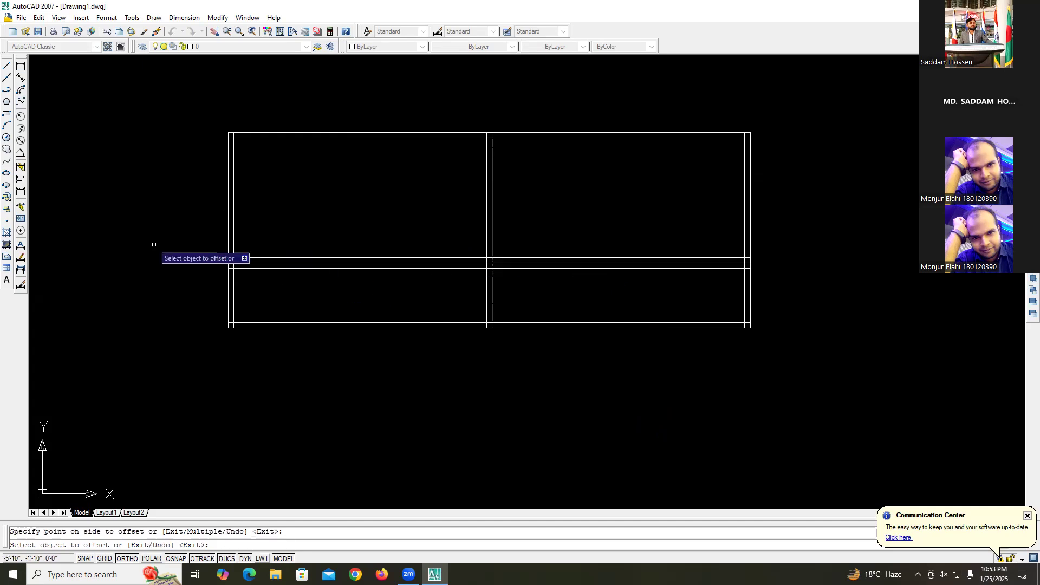
{"action": "key", "text": "Escape"}
- Erase the two upper offset copies of the horizontal line, keeping only the lowest of the three
{"action": "left_click", "coordinate": [318, 257]}
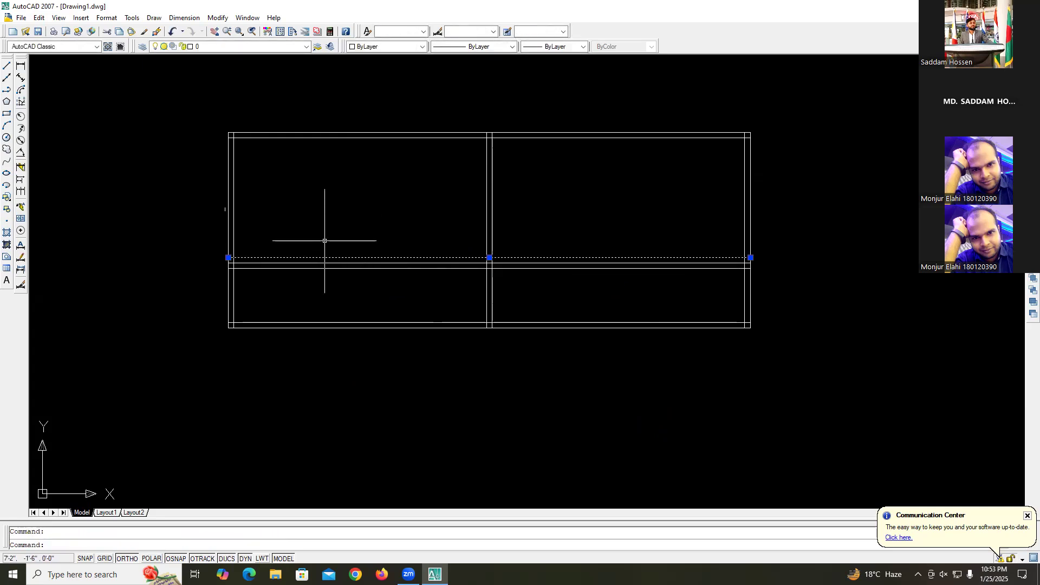
{"action": "key", "text": "Delete"}
{"action": "left_click", "coordinate": [325, 262]}
{"action": "key", "text": "Delete"}
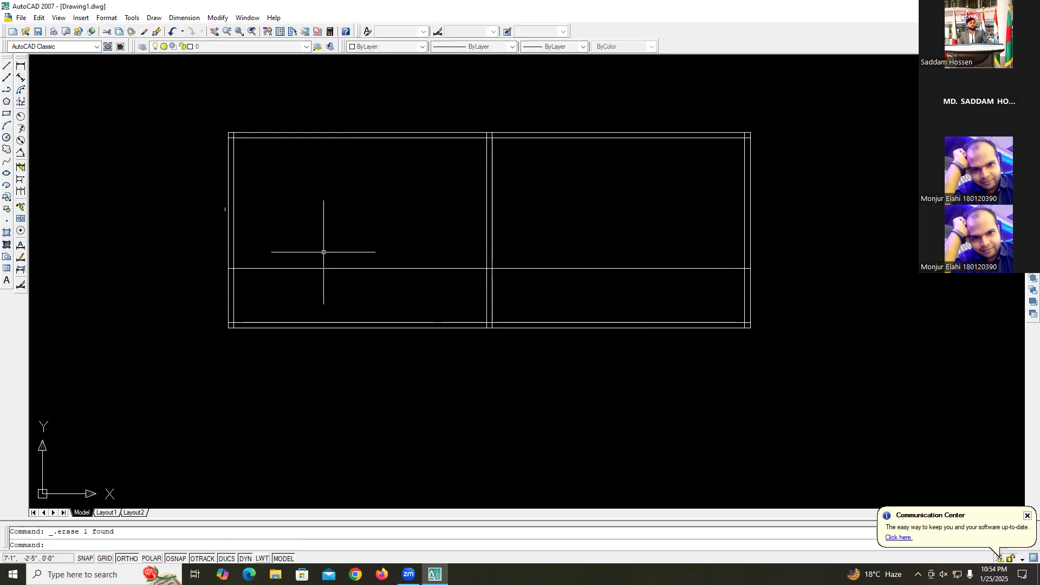
{"action": "key", "text": "Escape"}
- Offset the remaining horizontal line across both rooms downward by 5 inches to form the horizontal partition
{"action": "type", "text": "o"}
{"action": "key", "text": "Return"}
{"action": "type", "text": "5"}
{"action": "key", "text": "Return"}
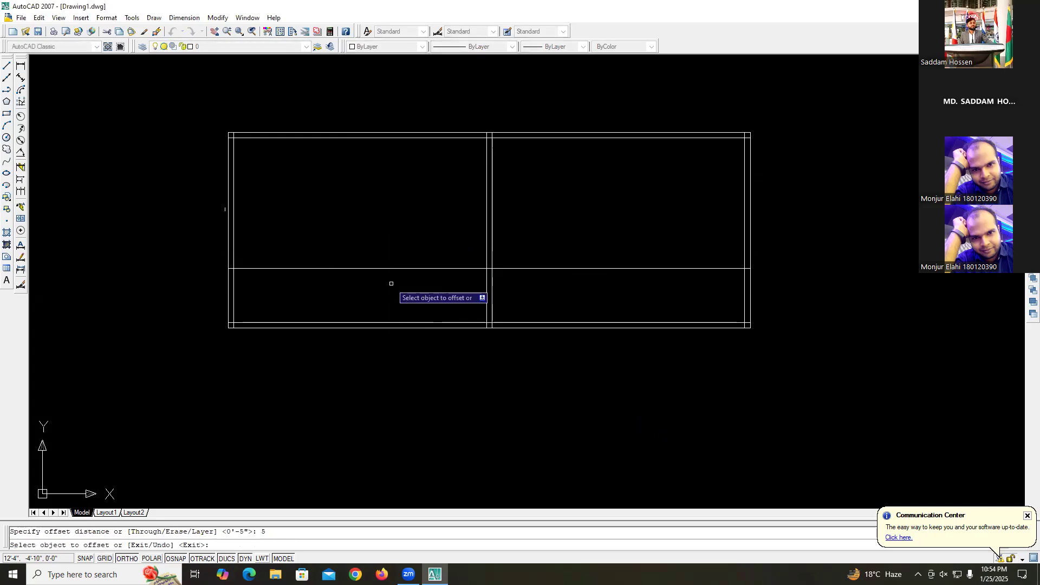
{"action": "left_click", "coordinate": [382, 269]}
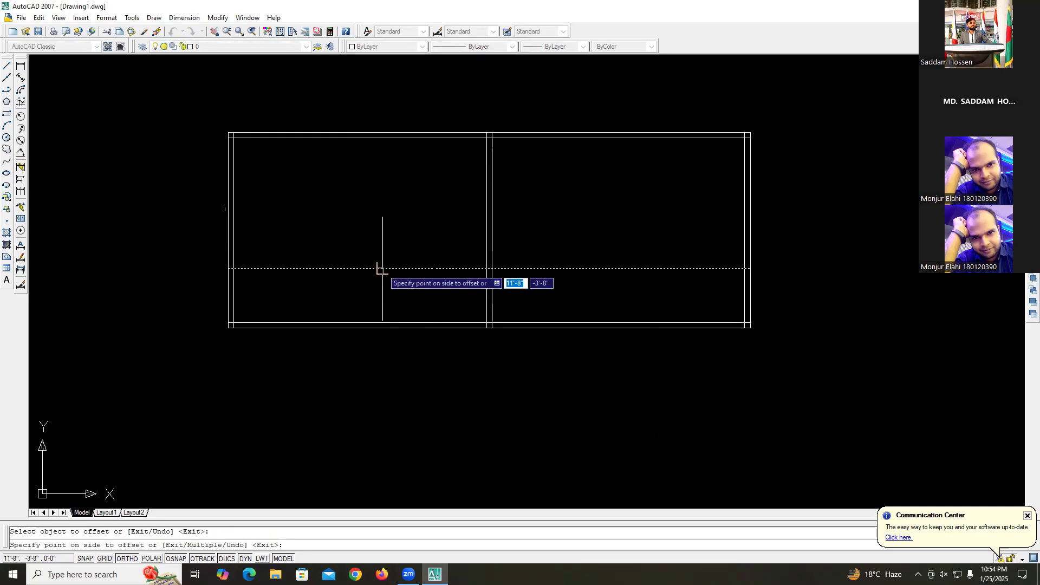
{"action": "left_click", "coordinate": [380, 304]}
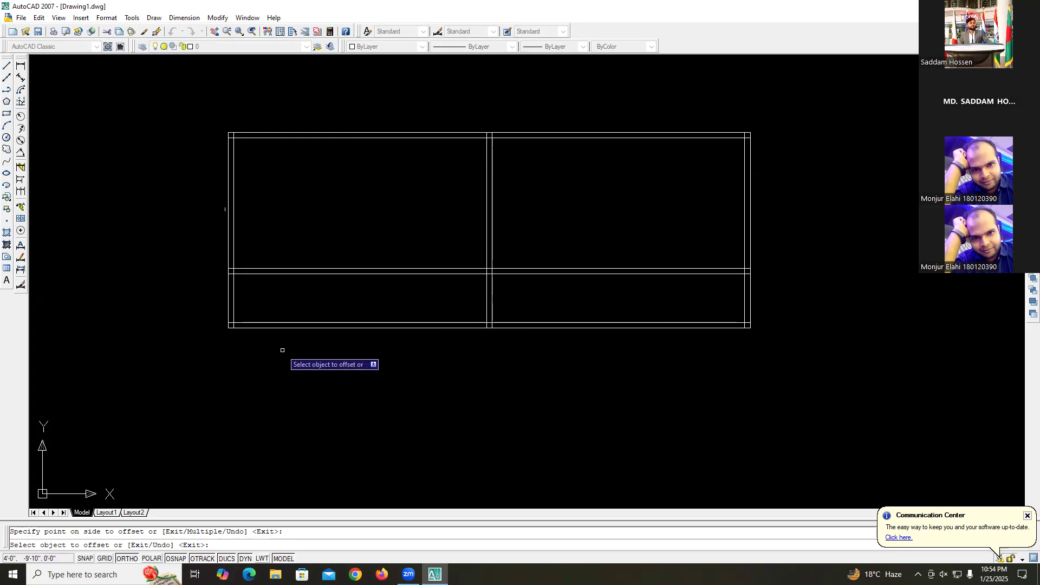
{"action": "scroll", "coordinate": [300, 324], "scroll_direction": "up", "scroll_amount": 3}
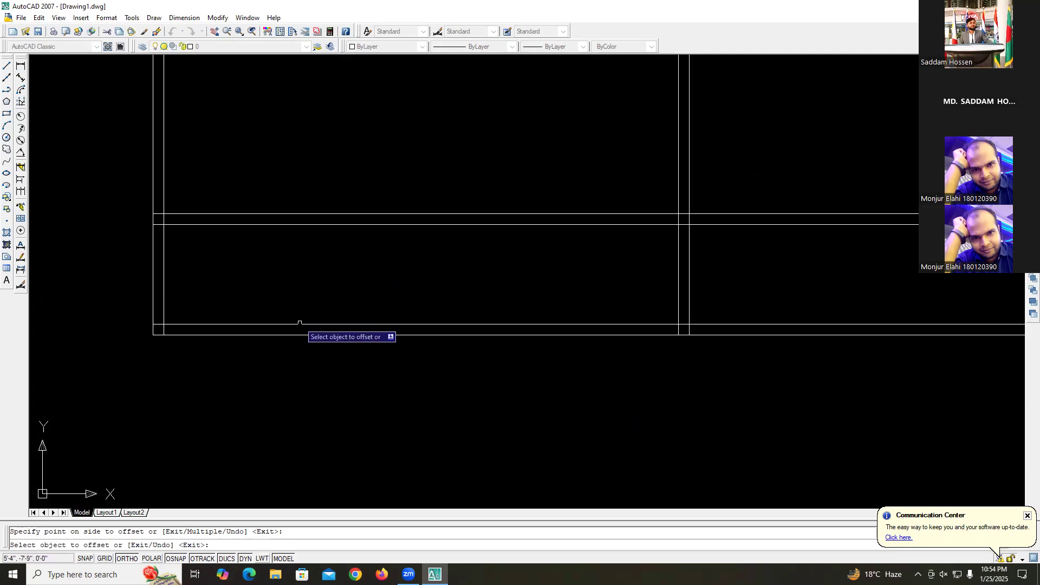
{"action": "scroll", "coordinate": [299, 322], "scroll_direction": "down", "scroll_amount": 4}
{"action": "scroll", "coordinate": [301, 321], "scroll_direction": "up", "scroll_amount": 3}
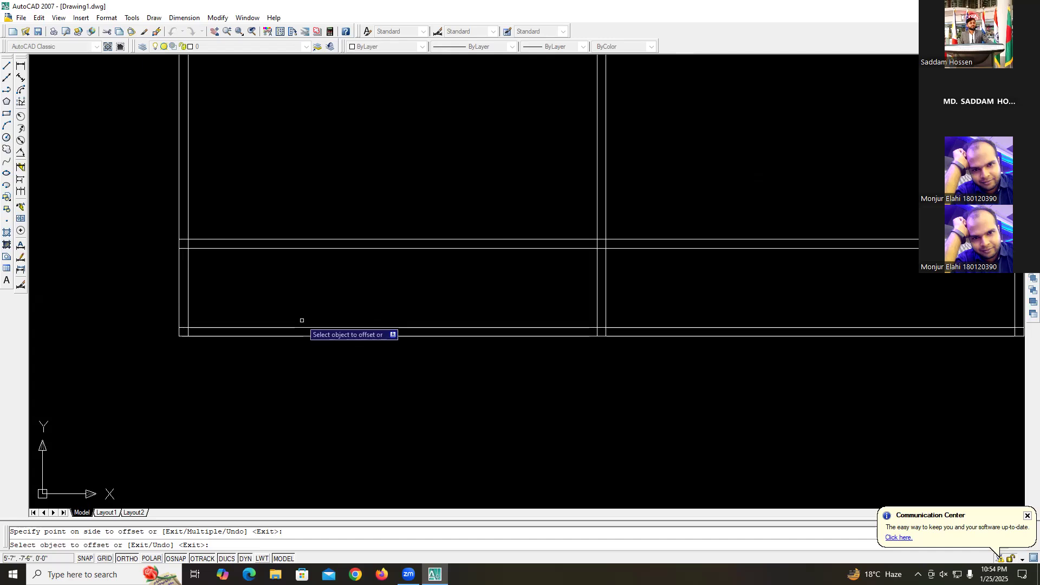
{"action": "scroll", "coordinate": [302, 320], "scroll_direction": "down", "scroll_amount": 2}
{"action": "key", "text": "Escape"}
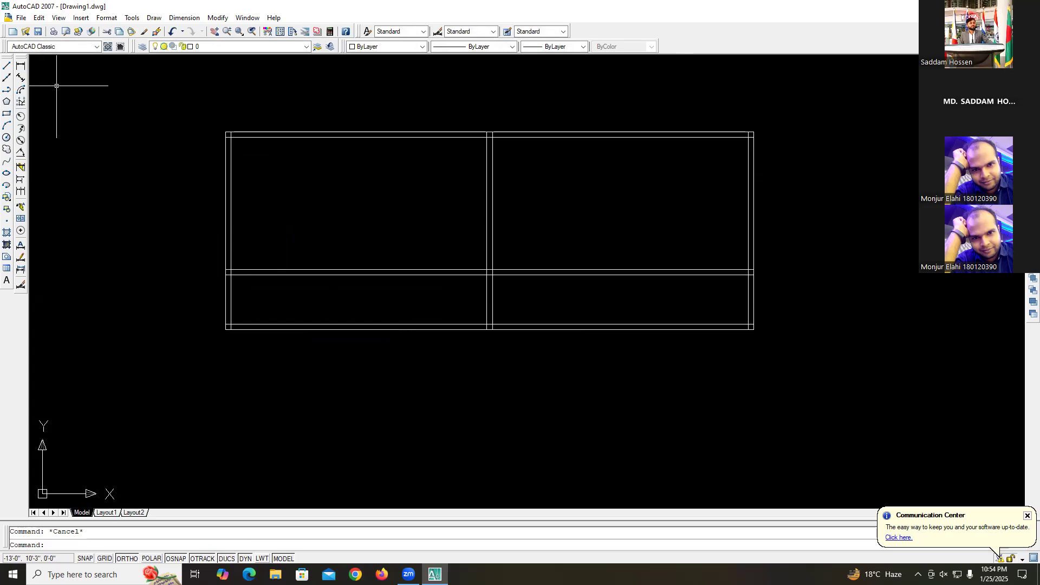
- Add a linear dimension for the upper-left room's height, from the top wall's inner line to the horizontal partition's upper line
{"action": "left_click", "coordinate": [7, 65]}
{"action": "key", "text": "Escape"}
{"action": "key", "text": "Escape"}
{"action": "left_click", "coordinate": [21, 66]}
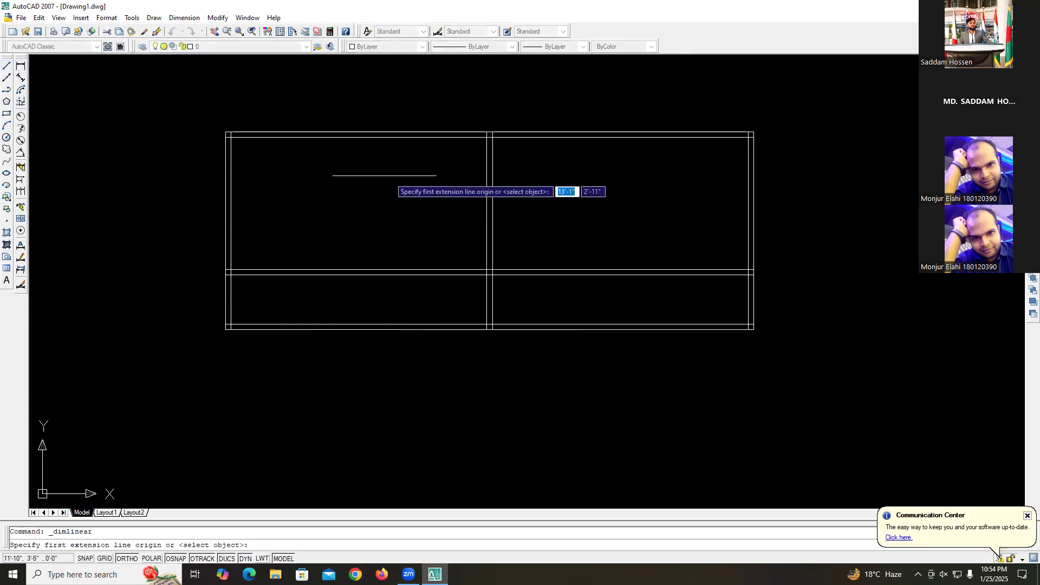
{"action": "left_click", "coordinate": [339, 137]}
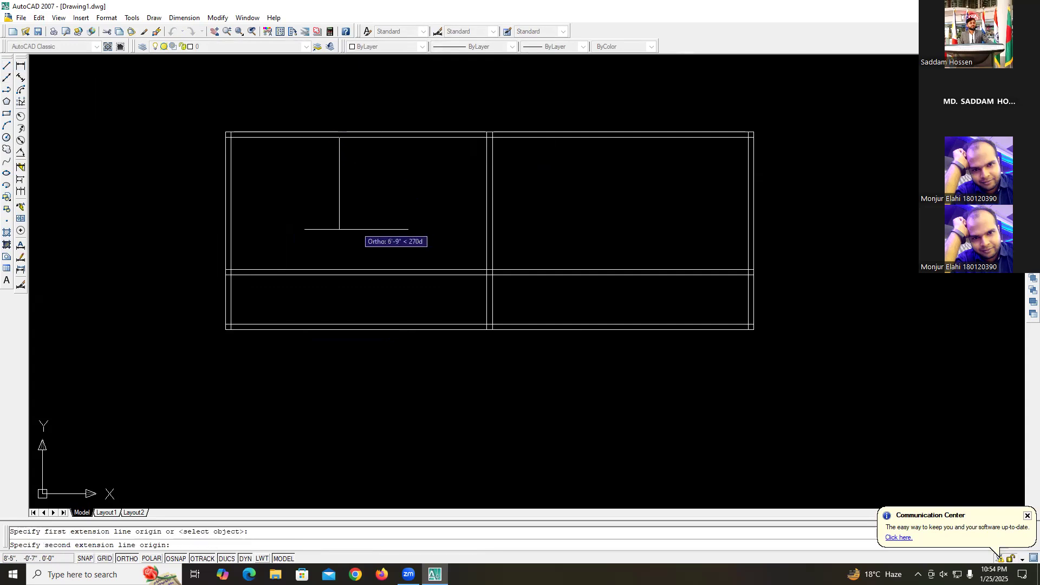
{"action": "left_click", "coordinate": [339, 269]}
{"action": "left_click", "coordinate": [395, 203]}
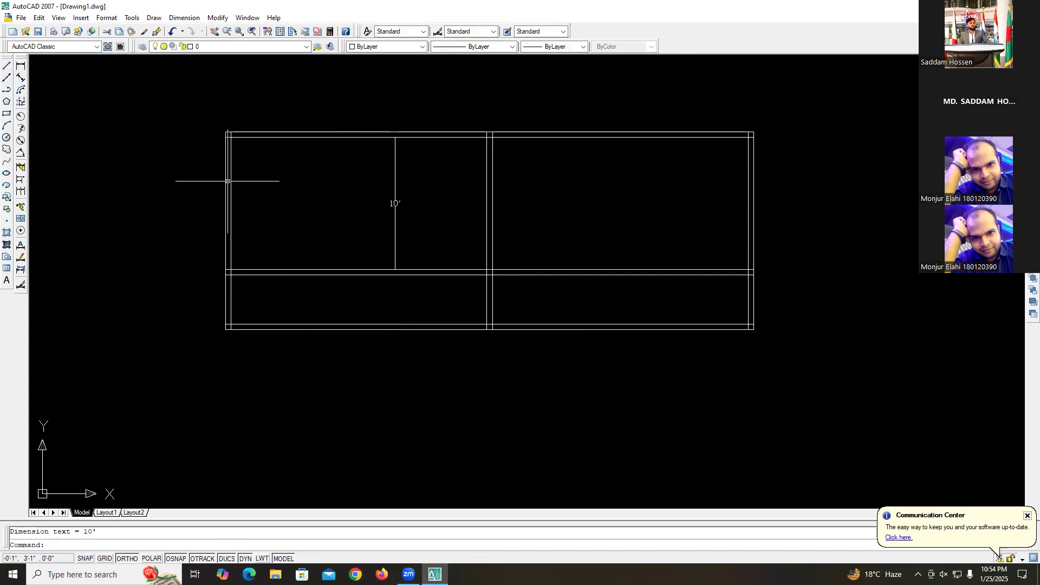
- Add a linear dimension for the upper-left room's width, from the left wall's inner line to the central partition
{"action": "key", "text": "Return"}
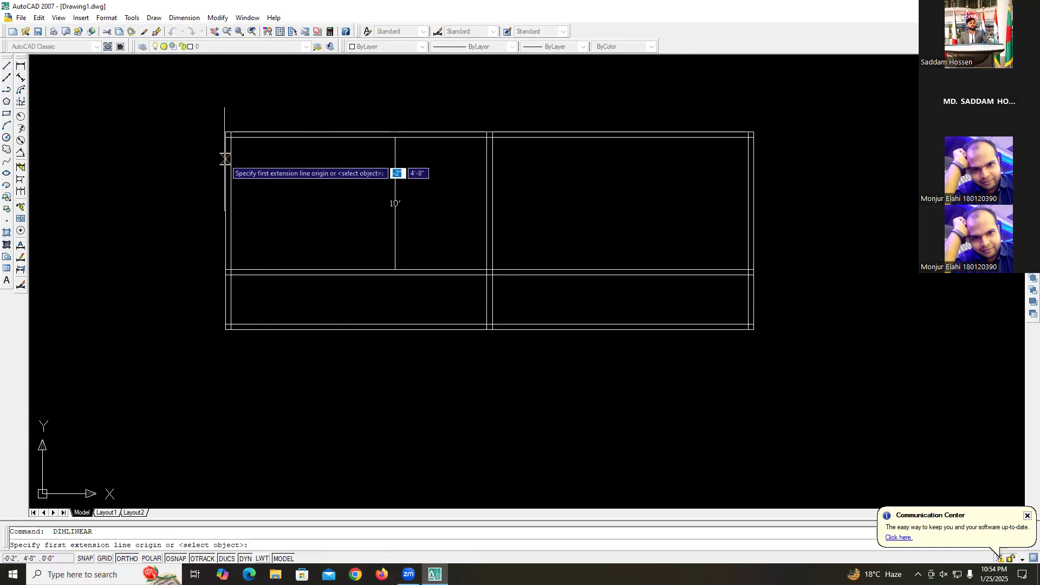
{"action": "left_click", "coordinate": [231, 158]}
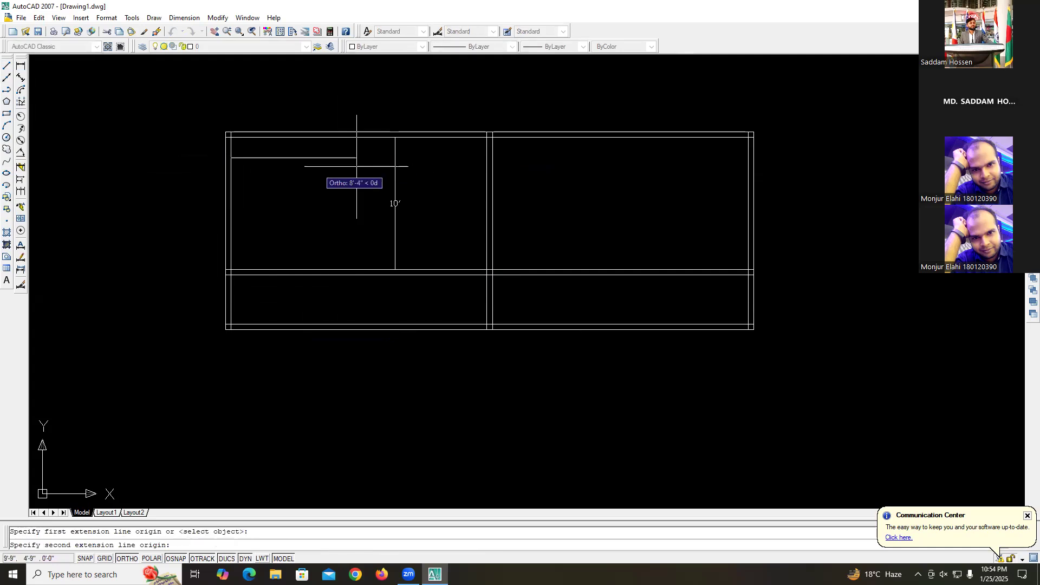
{"action": "left_click", "coordinate": [487, 159]}
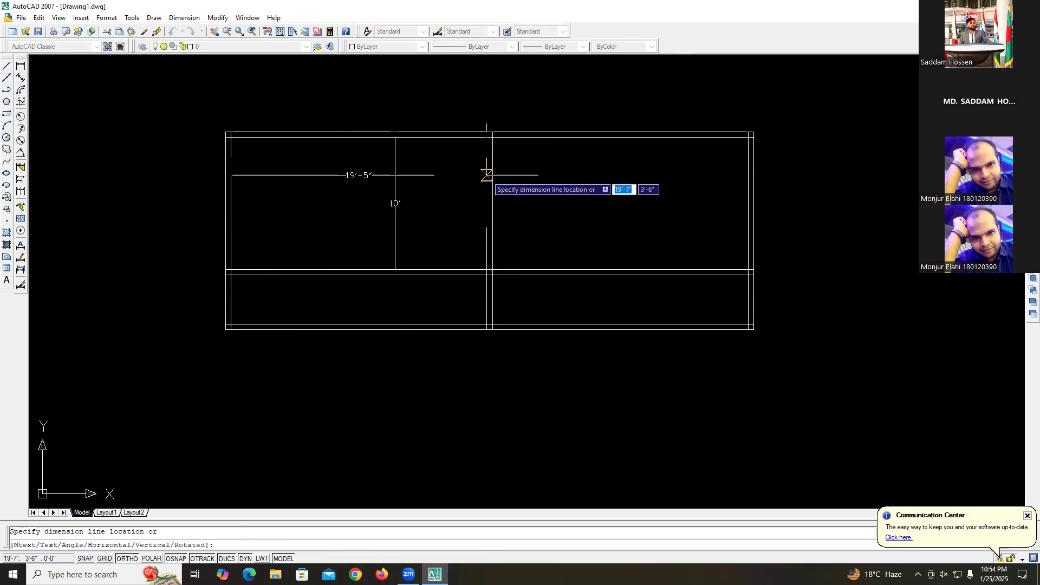
{"action": "left_click", "coordinate": [487, 175]}
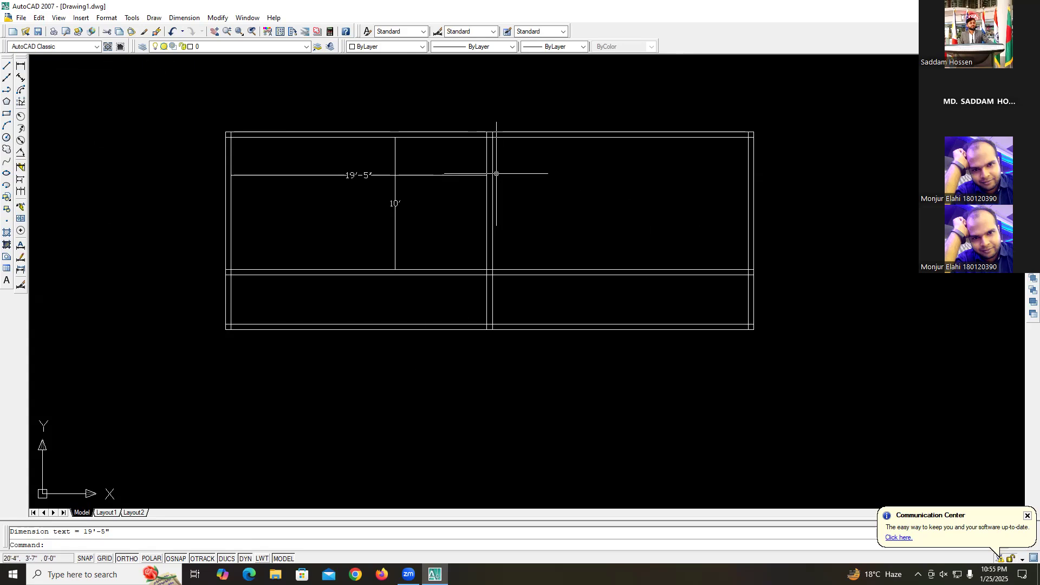
- Add linear dimensions for the upper-right room's clear width and its height between the top wall and the horizontal partition
{"action": "left_click", "coordinate": [493, 178]}
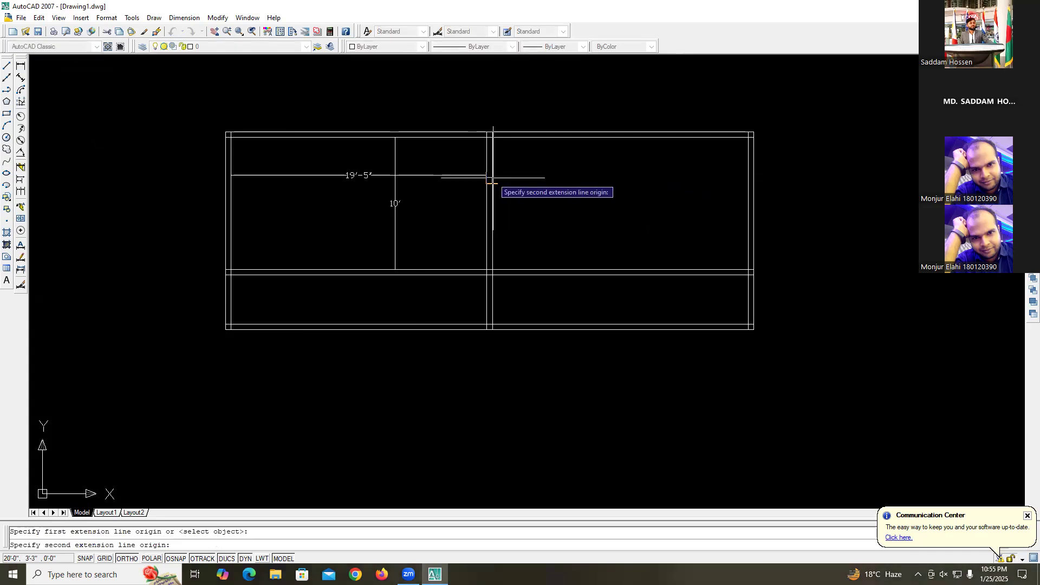
{"action": "left_click", "coordinate": [748, 178]}
{"action": "left_click", "coordinate": [748, 191]}
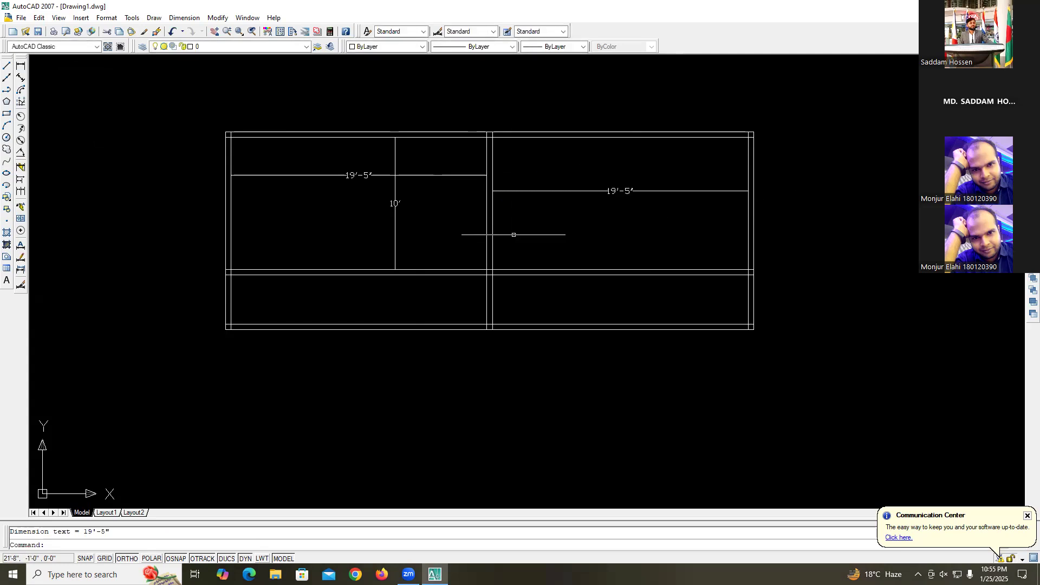
{"action": "key", "text": "Return"}
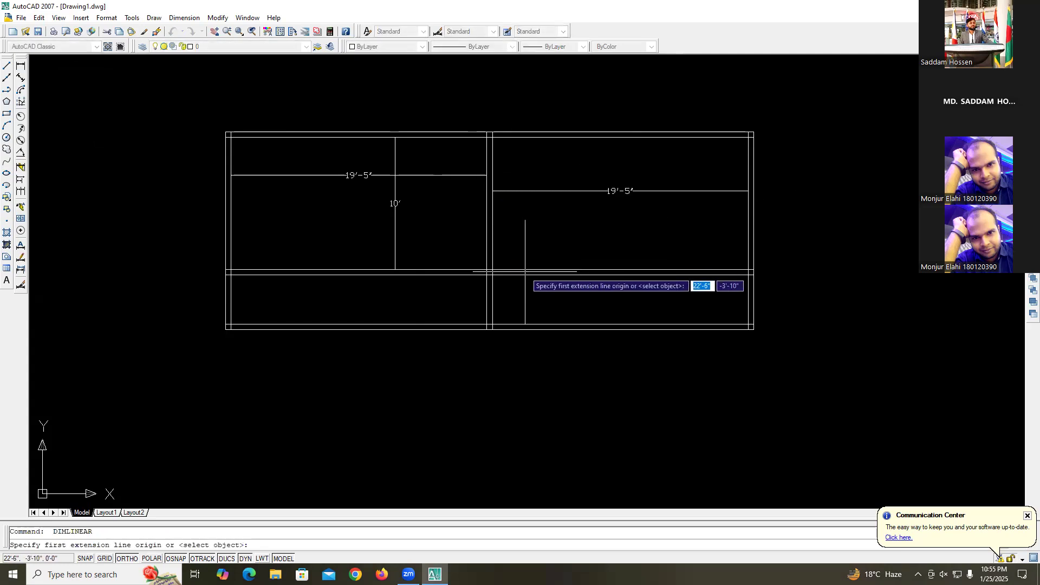
{"action": "left_click", "coordinate": [527, 269]}
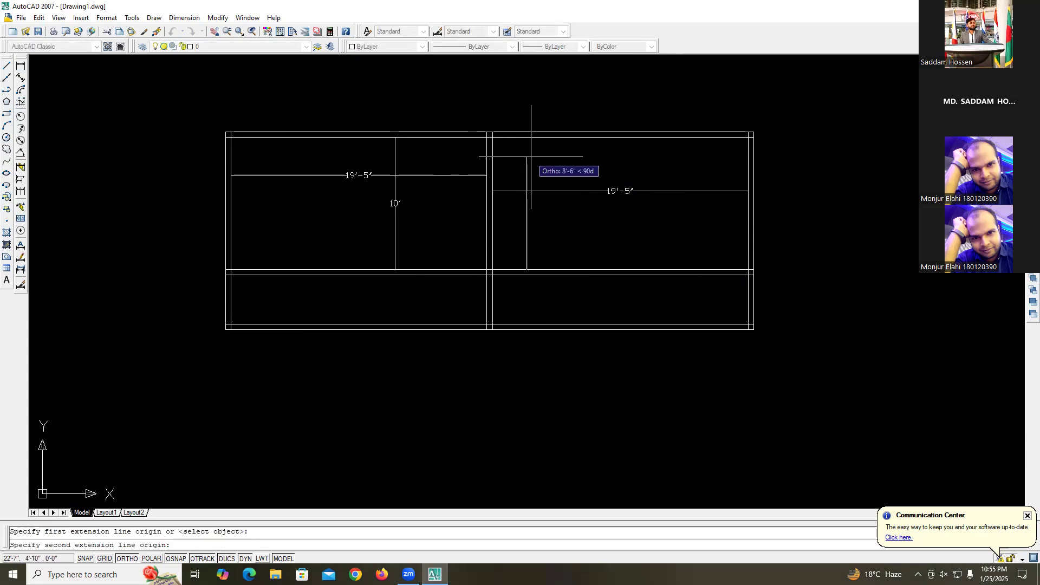
{"action": "left_click", "coordinate": [524, 137]}
{"action": "left_click", "coordinate": [551, 314]}
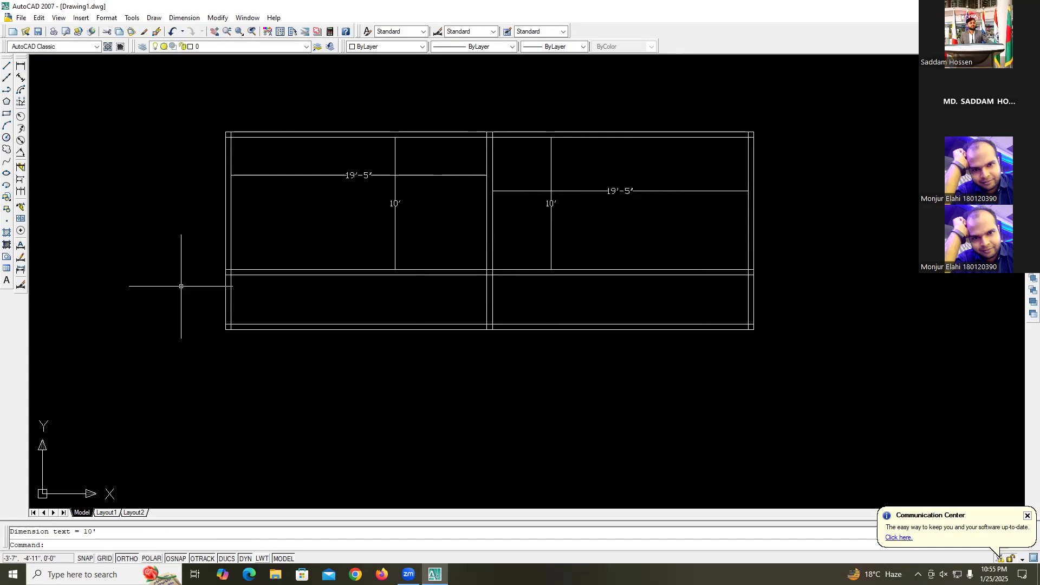
- Erase all four width and height dimensions from the two upper rooms
{"action": "scroll", "coordinate": [226, 299], "scroll_direction": "up", "scroll_amount": 3}
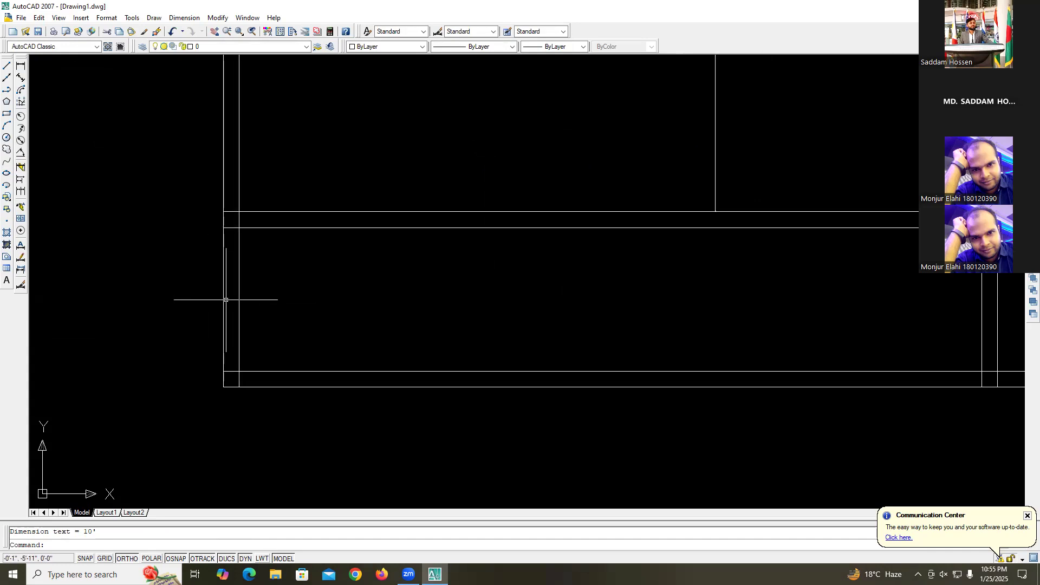
{"action": "scroll", "coordinate": [226, 300], "scroll_direction": "down", "scroll_amount": 3}
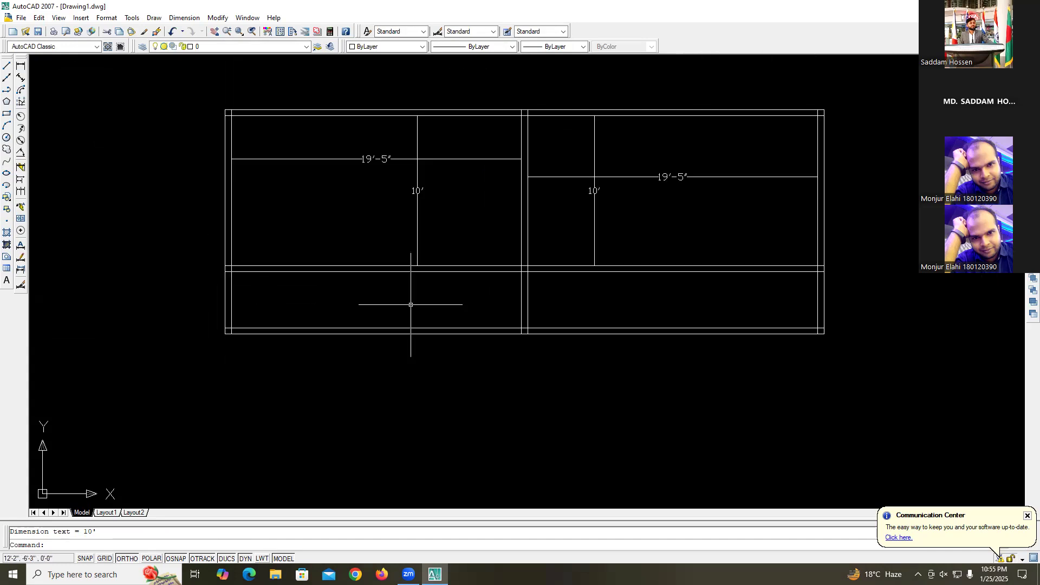
{"action": "left_click", "coordinate": [417, 191]}
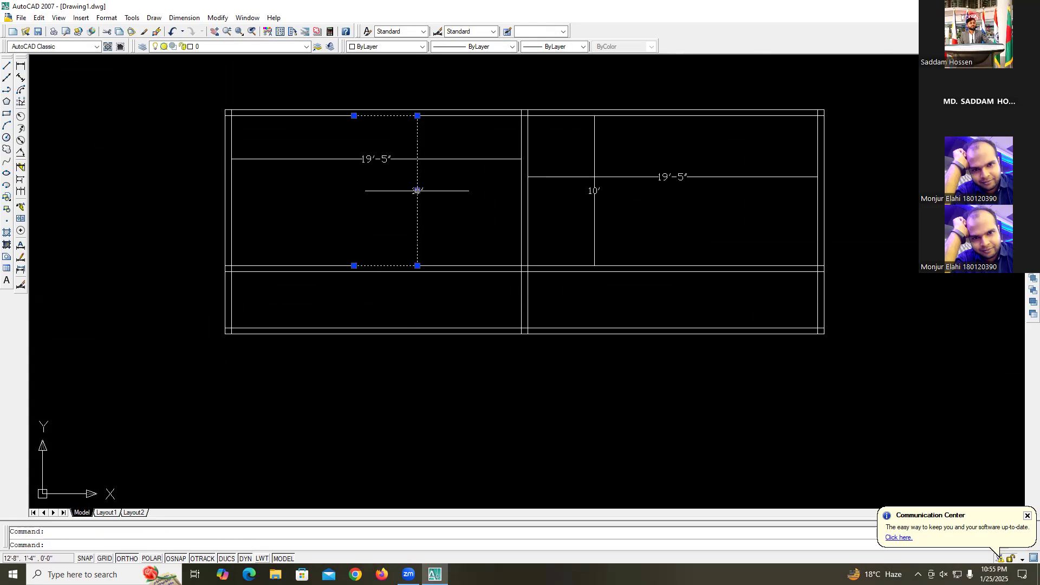
{"action": "key", "text": "Delete"}
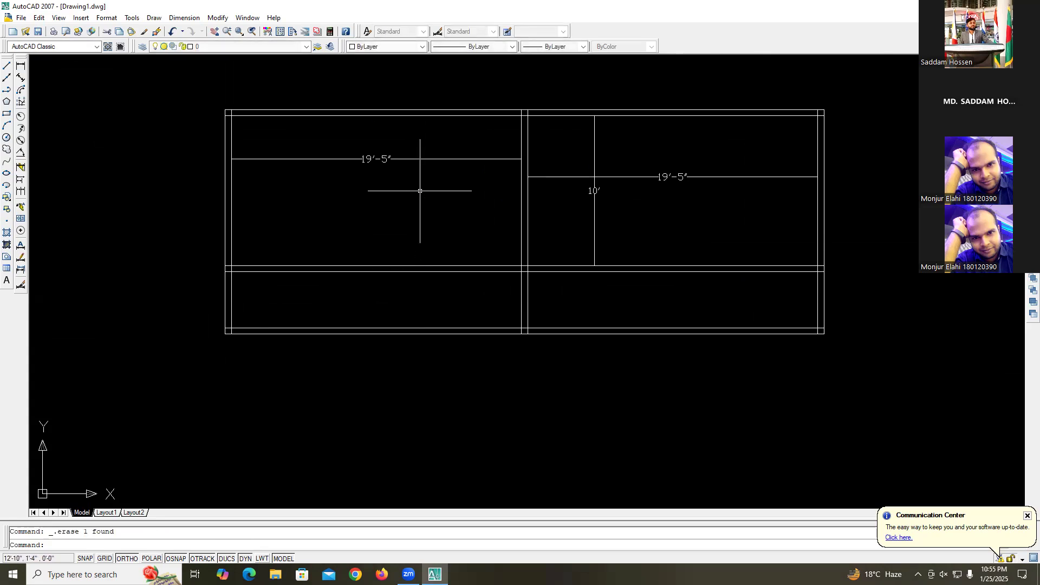
{"action": "left_click", "coordinate": [426, 159]}
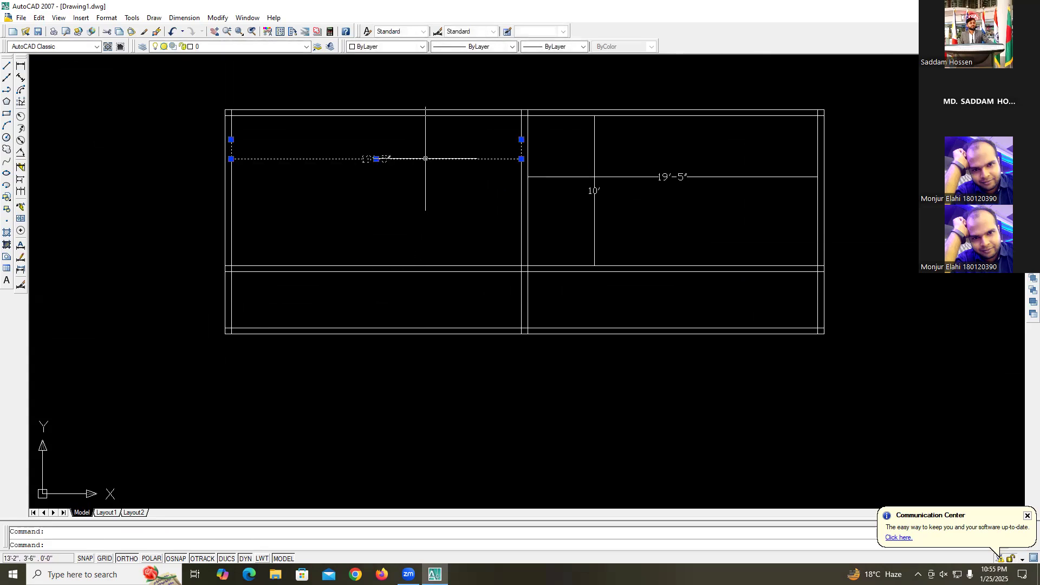
{"action": "key", "text": "Delete"}
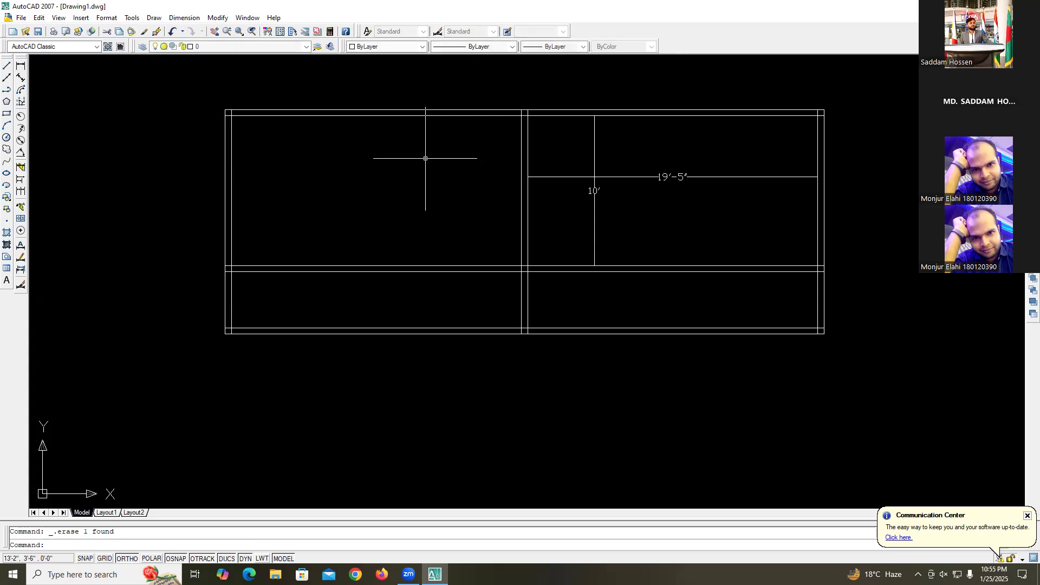
{"action": "left_click", "coordinate": [653, 213]}
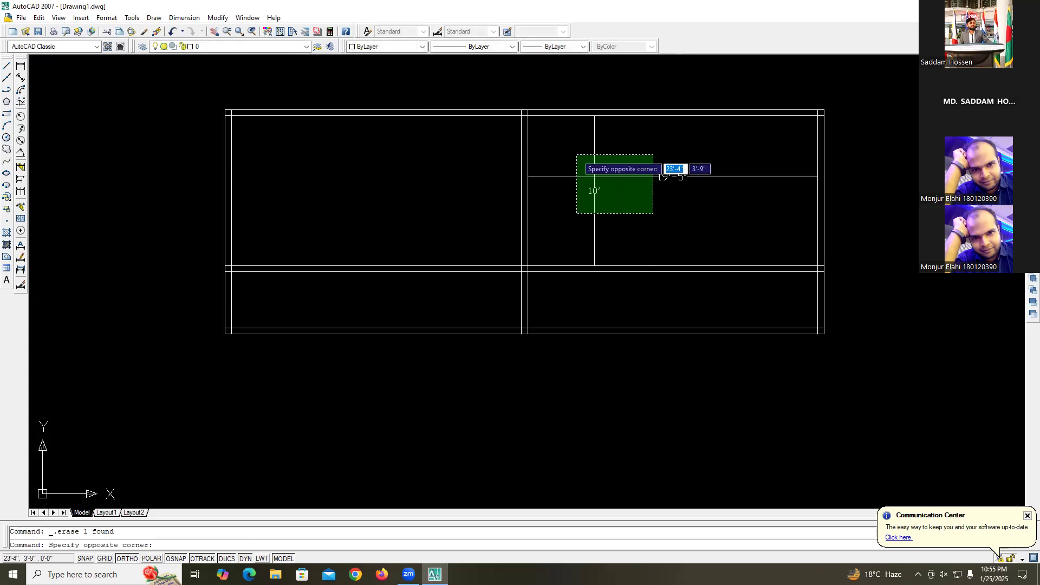
{"action": "left_click", "coordinate": [577, 154]}
{"action": "key", "text": "Delete"}
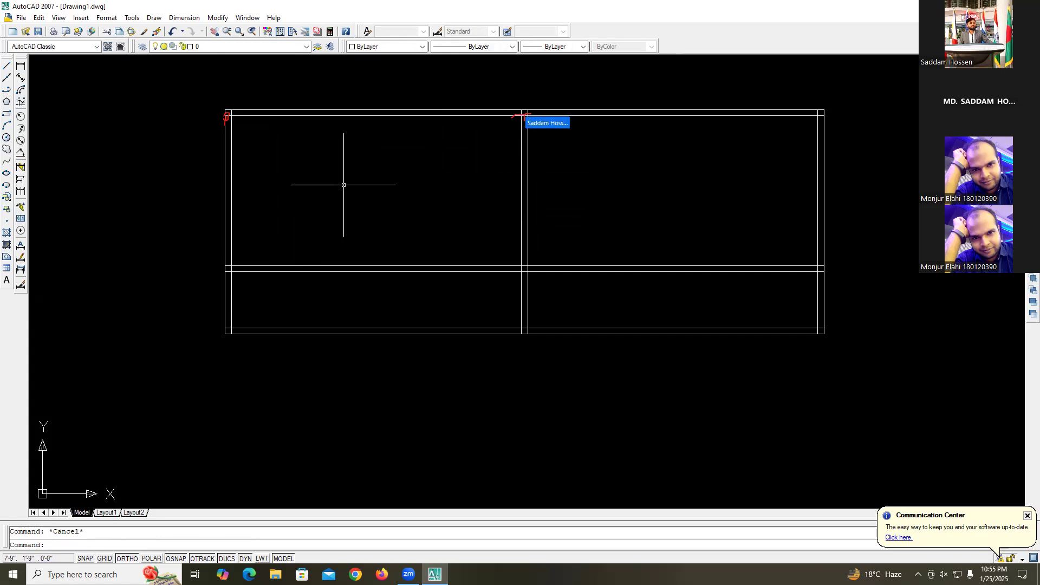
- Start Trim with all objects as cutting edges and trim the overlapping inner wall lines at the upper-left corner
{"action": "type", "text": "tr"}
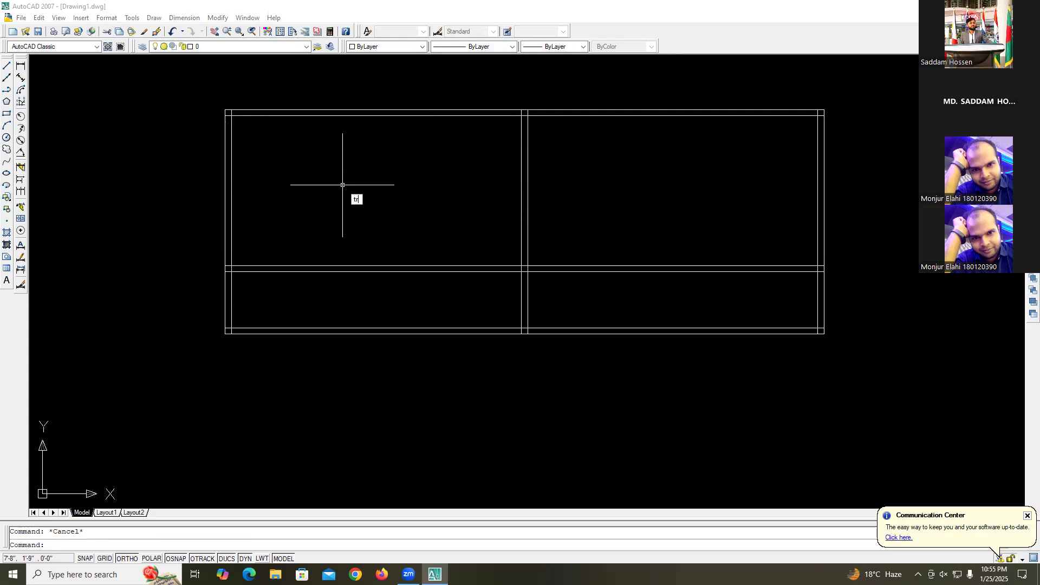
{"action": "key", "text": "Return"}
{"action": "key", "text": "Return"}
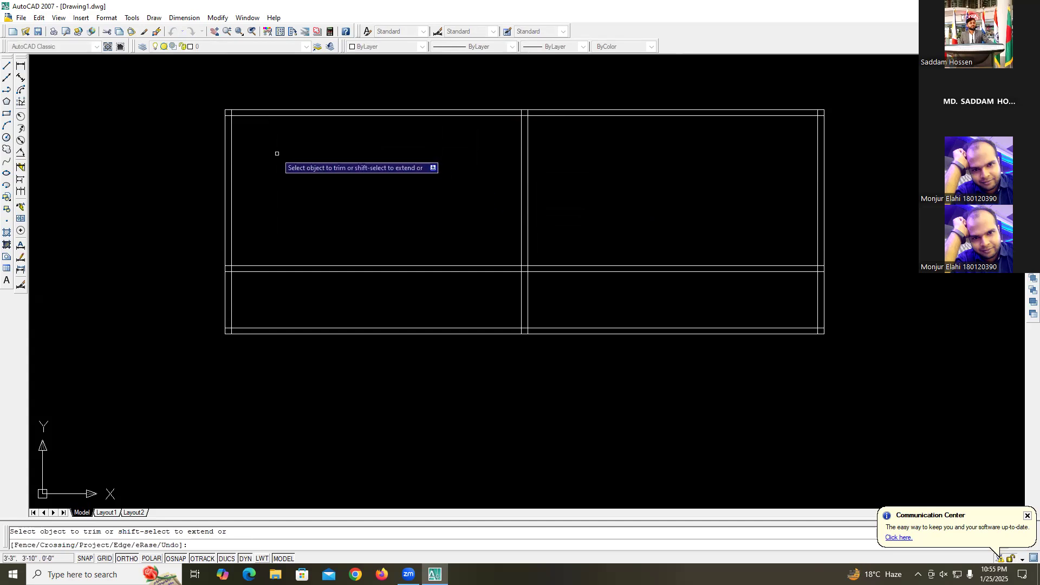
{"action": "scroll", "coordinate": [232, 121], "scroll_direction": "up", "scroll_amount": 10}
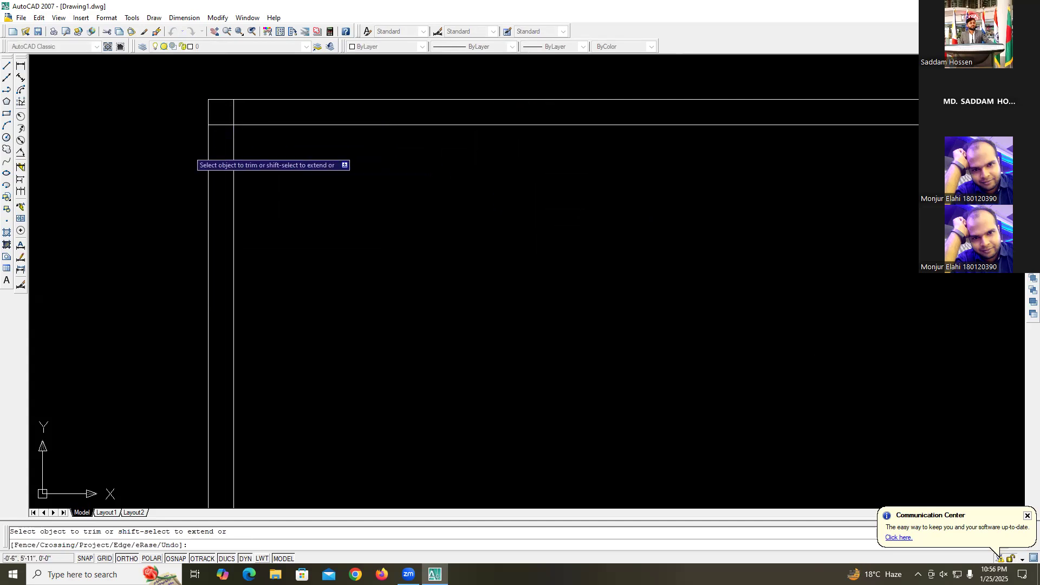
{"action": "scroll", "coordinate": [244, 104], "scroll_direction": "down", "scroll_amount": 4}
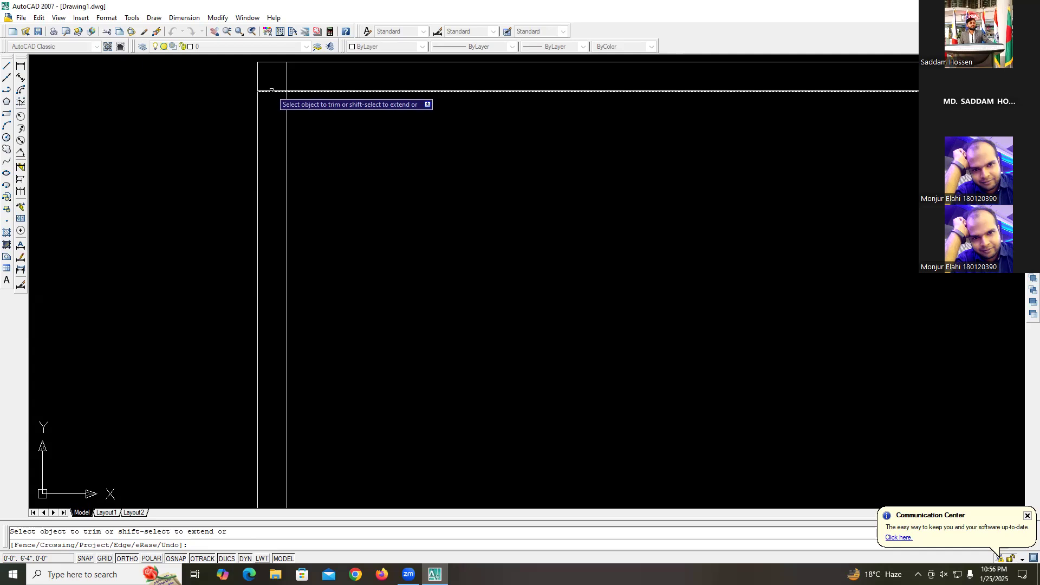
{"action": "left_click", "coordinate": [271, 91]}
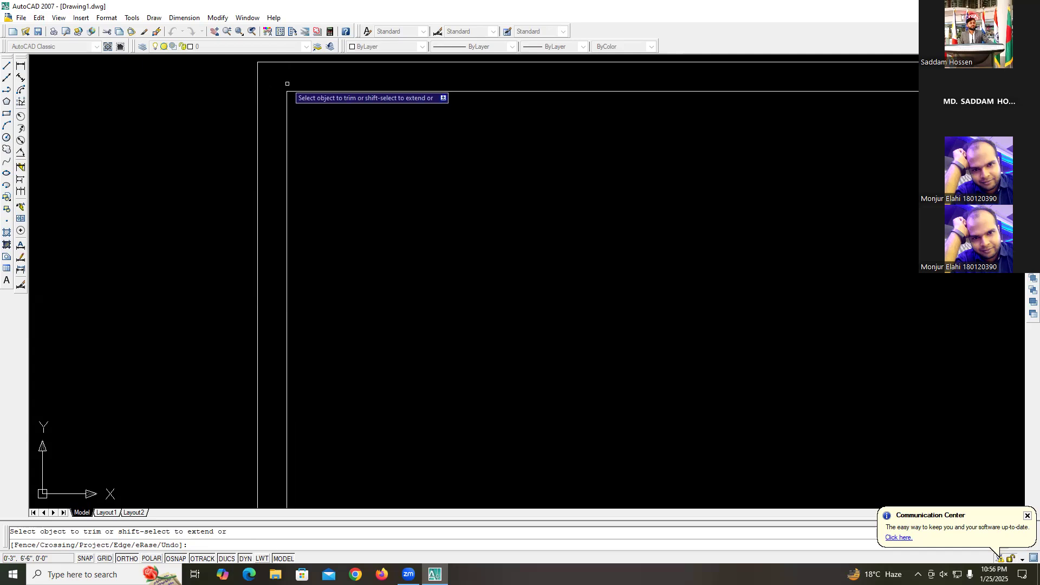
- Trim both central partition lines where they run through the top wall's thickness
{"action": "scroll", "coordinate": [491, 128], "scroll_direction": "down", "scroll_amount": 3}
{"action": "scroll", "coordinate": [609, 116], "scroll_direction": "up", "scroll_amount": 5}
{"action": "scroll", "coordinate": [473, 74], "scroll_direction": "down", "scroll_amount": 3}
{"action": "scroll", "coordinate": [467, 70], "scroll_direction": "up", "scroll_amount": 4}
{"action": "scroll", "coordinate": [401, 98], "scroll_direction": "up", "scroll_amount": 1}
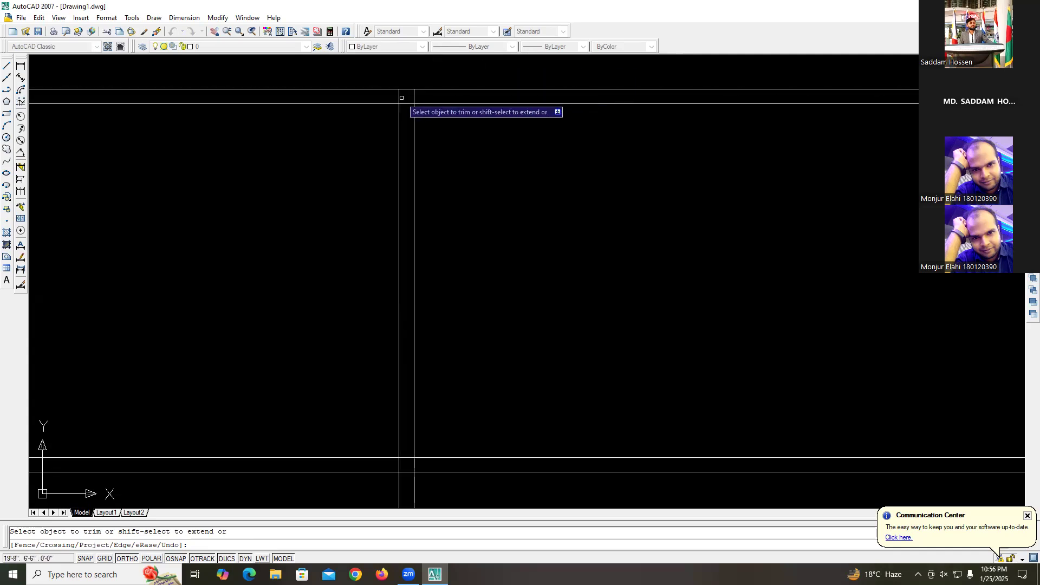
{"action": "left_click", "coordinate": [412, 98]}
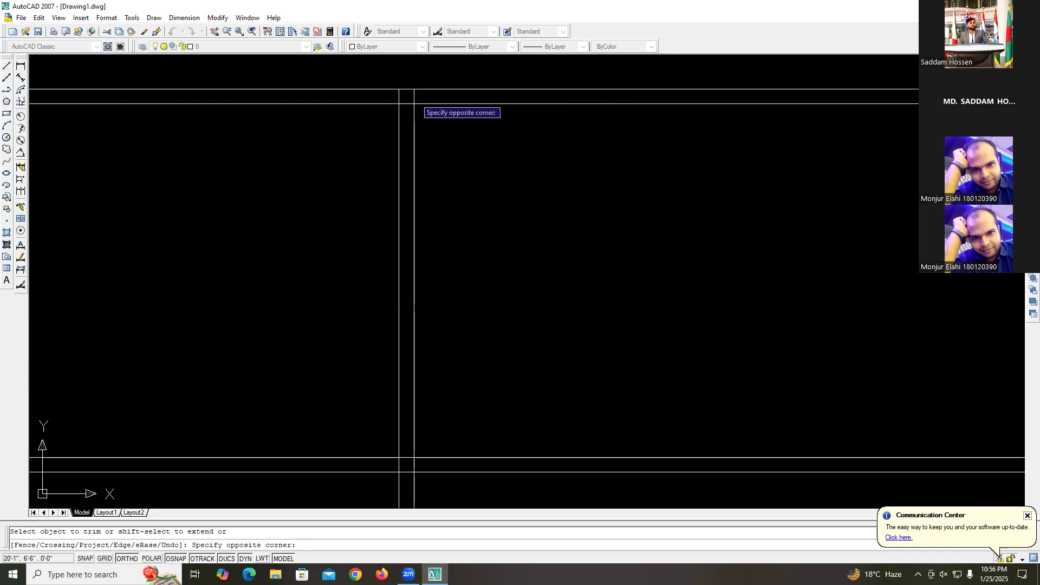
{"action": "left_click", "coordinate": [415, 92]}
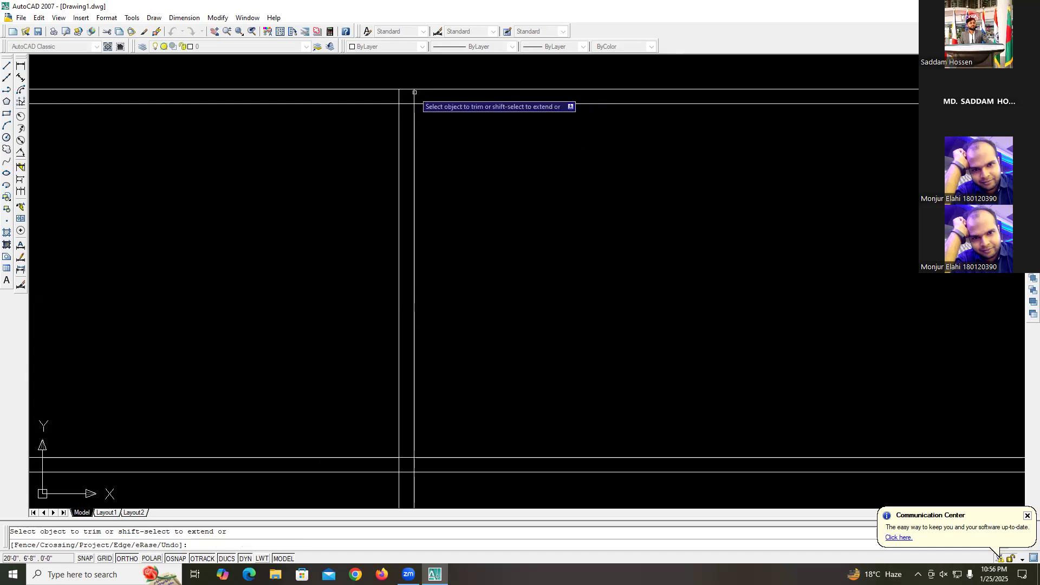
{"action": "left_click", "coordinate": [399, 97]}
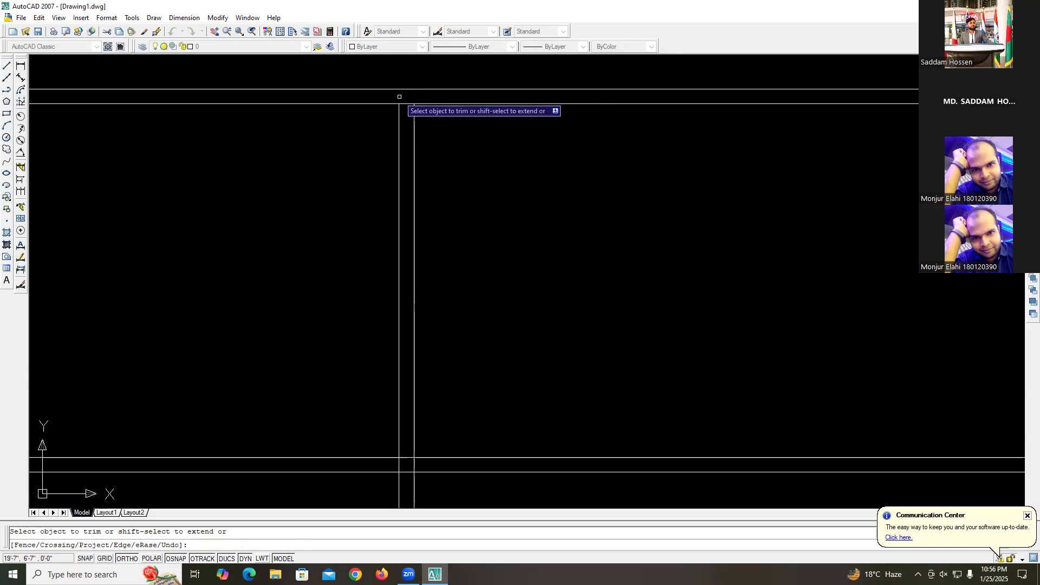
- Trim the overlapping inner lines at the upper-right corner and the horizontal partition's line ends inside the right wall
{"action": "scroll", "coordinate": [685, 160], "scroll_direction": "down", "scroll_amount": 5}
{"action": "scroll", "coordinate": [738, 139], "scroll_direction": "up", "scroll_amount": 5}
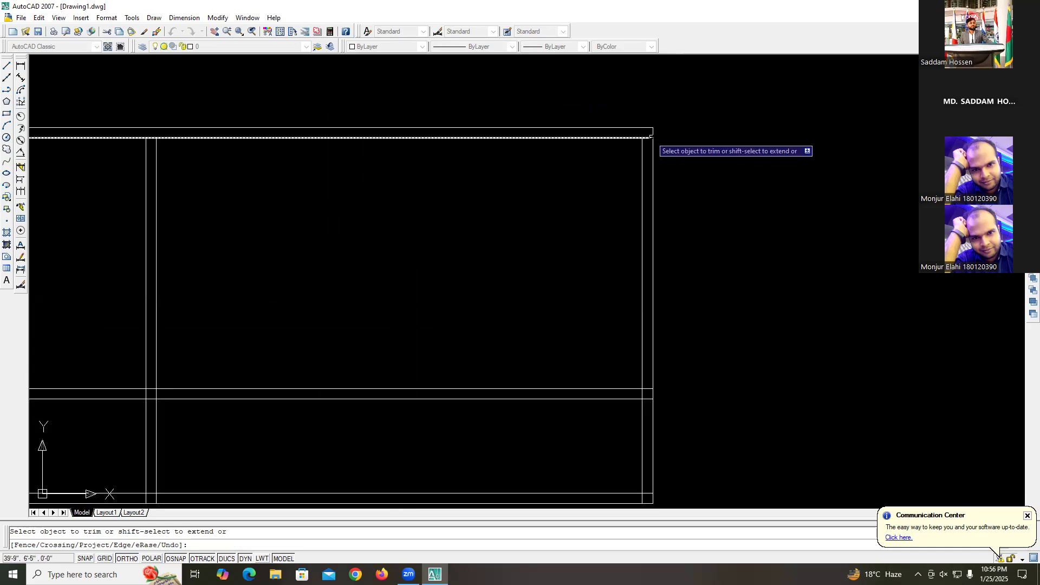
{"action": "scroll", "coordinate": [629, 196], "scroll_direction": "down", "scroll_amount": 4}
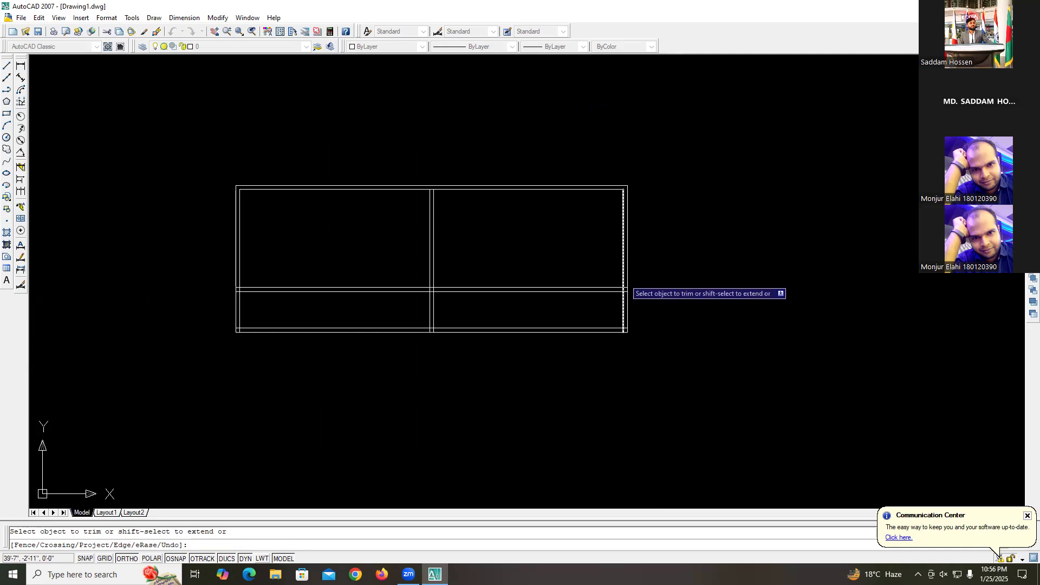
{"action": "scroll", "coordinate": [627, 287], "scroll_direction": "up", "scroll_amount": 5}
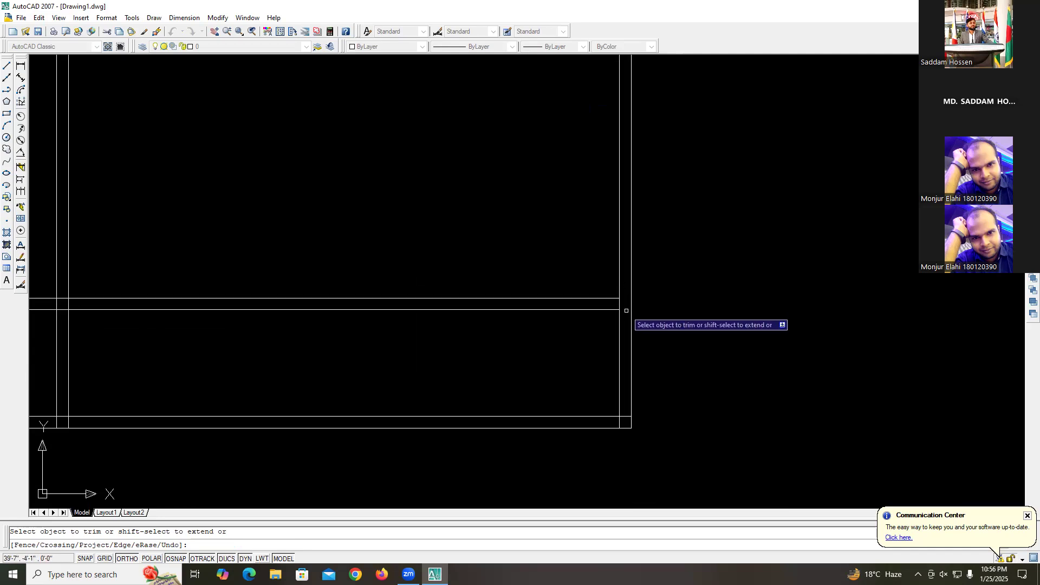
- Trim the horizontal partition's line ends inside the left wall and the overlapping inner wall lines at the lower-left corner
{"action": "scroll", "coordinate": [551, 306], "scroll_direction": "down", "scroll_amount": 4}
{"action": "scroll", "coordinate": [339, 324], "scroll_direction": "up", "scroll_amount": 2}
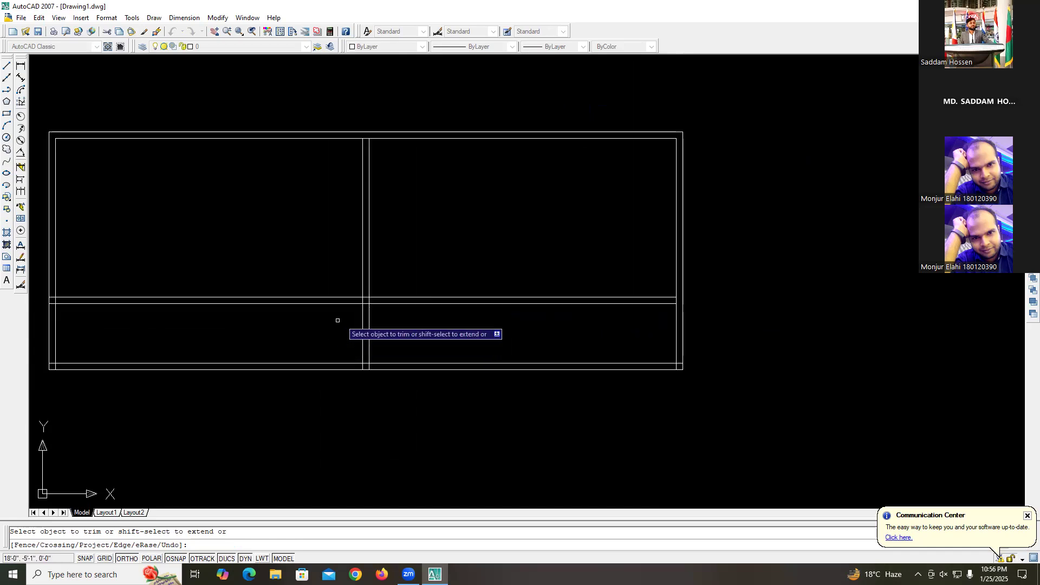
{"action": "scroll", "coordinate": [113, 302], "scroll_direction": "down", "scroll_amount": 2}
{"action": "scroll", "coordinate": [38, 306], "scroll_direction": "up", "scroll_amount": 5}
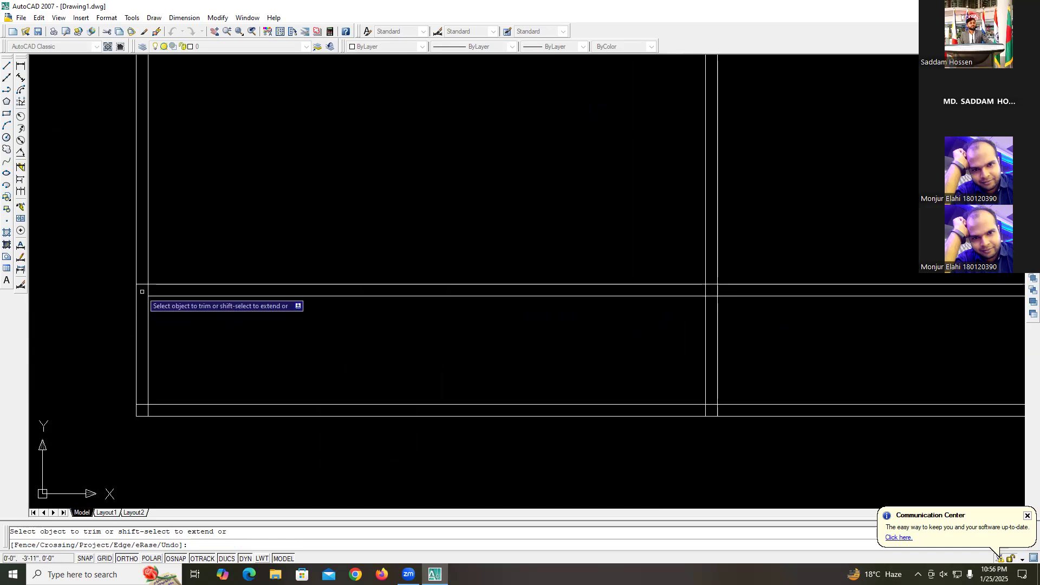
{"action": "left_click", "coordinate": [141, 404]}
{"action": "scroll", "coordinate": [299, 368], "scroll_direction": "down", "scroll_amount": 4}
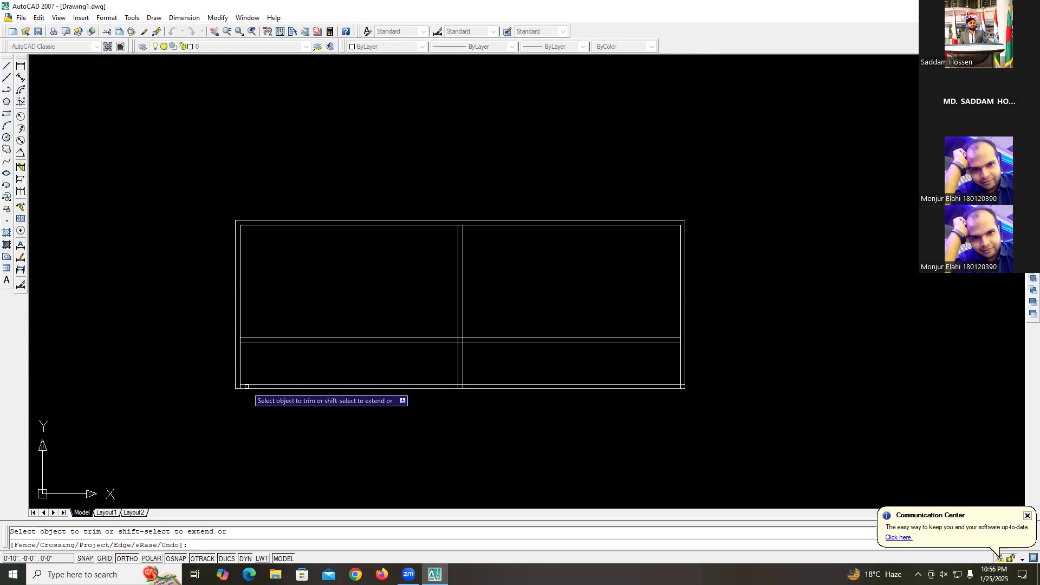
{"action": "scroll", "coordinate": [233, 386], "scroll_direction": "up", "scroll_amount": 5}
{"action": "left_click", "coordinate": [229, 387]}
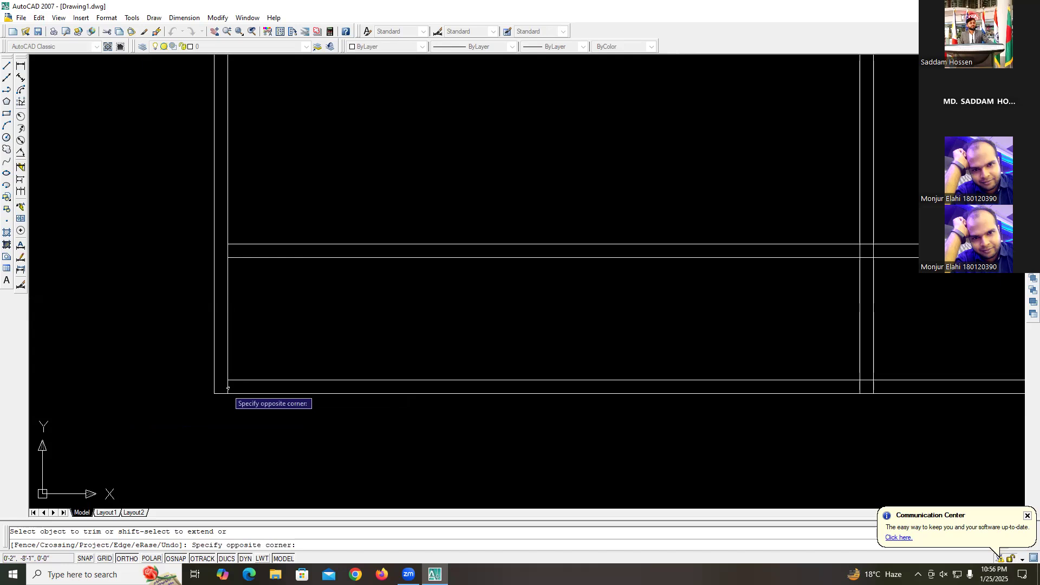
{"action": "left_click", "coordinate": [228, 388]}
{"action": "scroll", "coordinate": [476, 379], "scroll_direction": "down", "scroll_amount": 5}
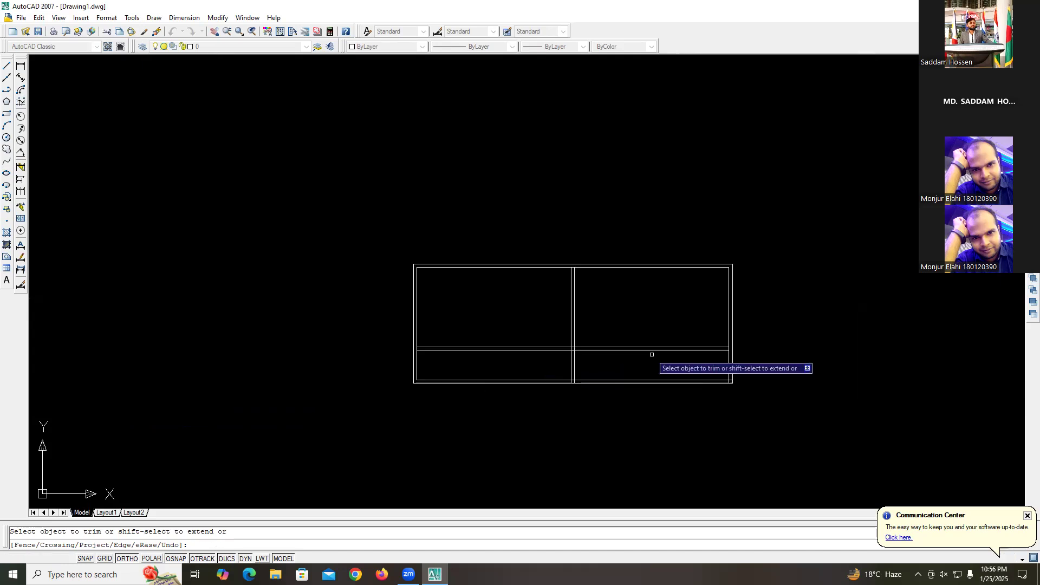
- Trim the overlapping inner wall lines at the plan's lower-right corner
{"action": "scroll", "coordinate": [708, 395], "scroll_direction": "up", "scroll_amount": 6}
{"action": "left_click", "coordinate": [686, 341]}
{"action": "scroll", "coordinate": [320, 319], "scroll_direction": "down", "scroll_amount": 4}
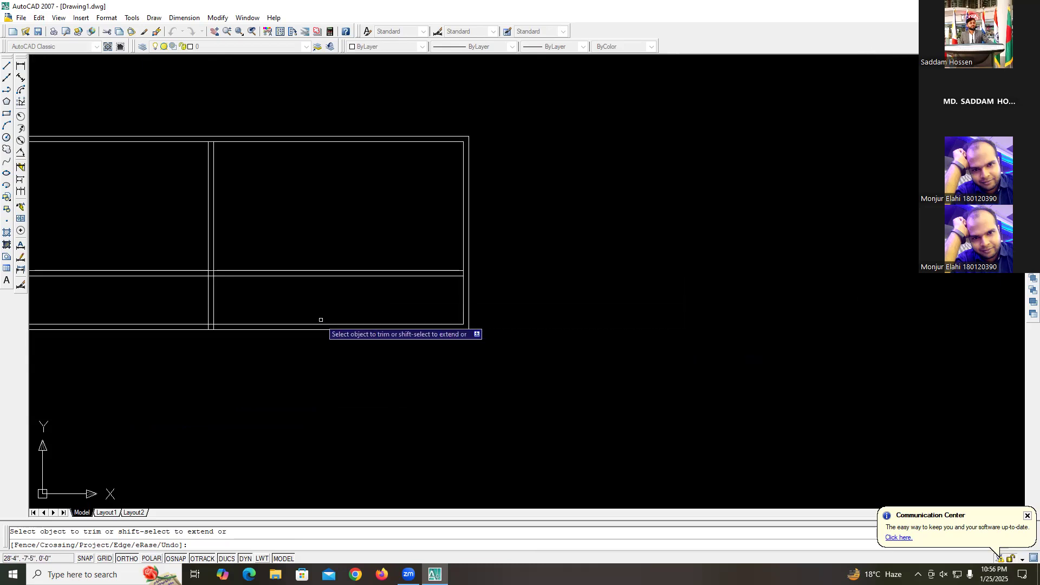
- Trim both central partition lines where they run through the bottom wall's thickness
{"action": "scroll", "coordinate": [200, 322], "scroll_direction": "up", "scroll_amount": 5}
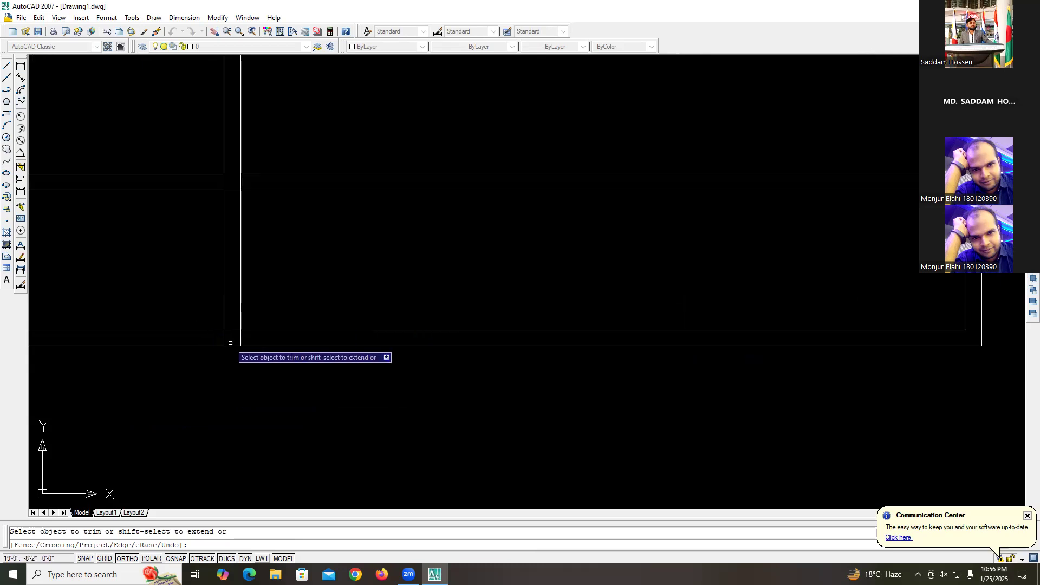
{"action": "left_click", "coordinate": [225, 338]}
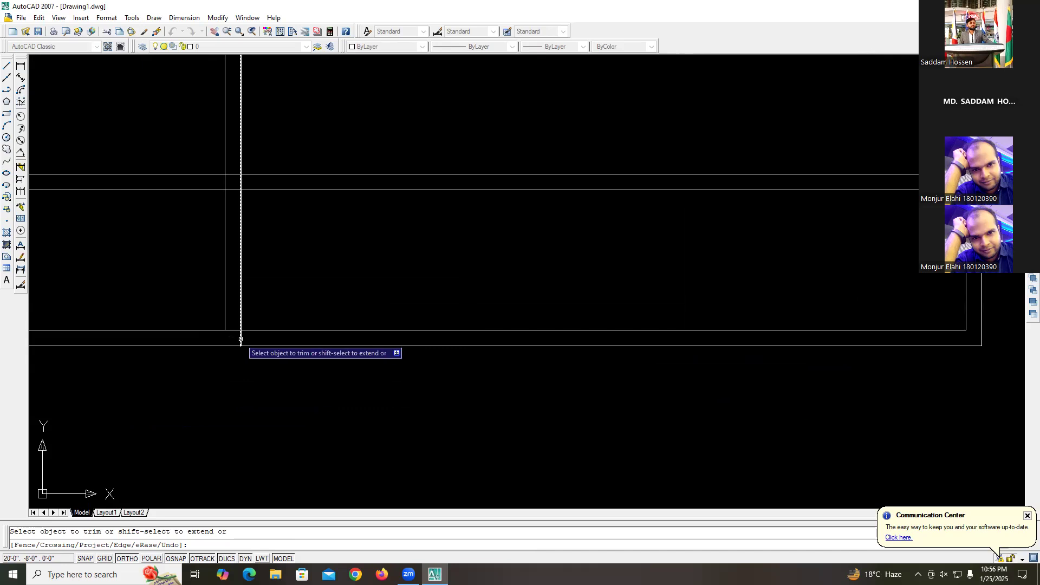
{"action": "left_click", "coordinate": [242, 339]}
{"action": "left_click", "coordinate": [238, 340]}
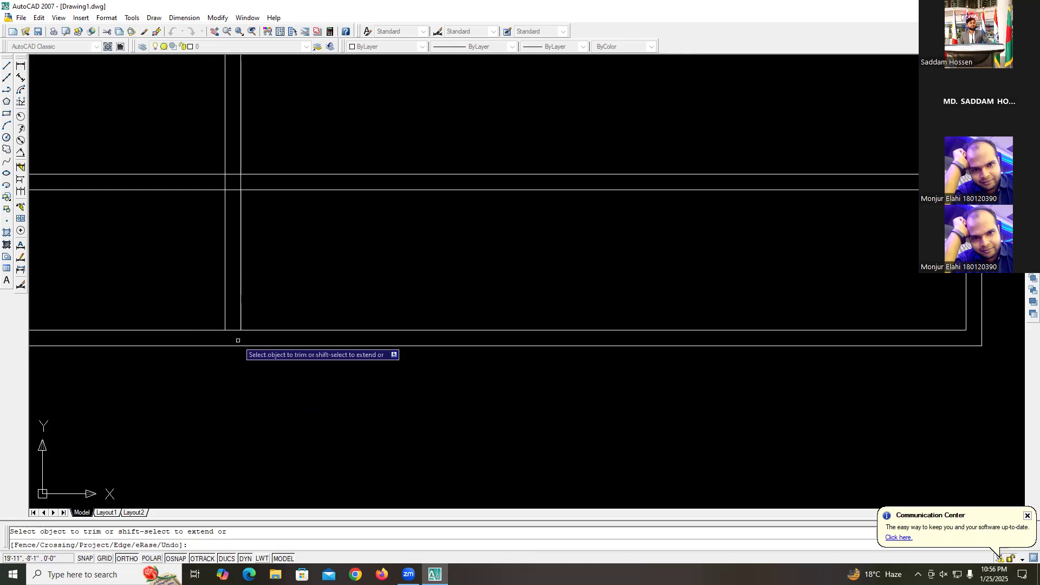
{"action": "scroll", "coordinate": [238, 340], "scroll_direction": "down", "scroll_amount": 4}
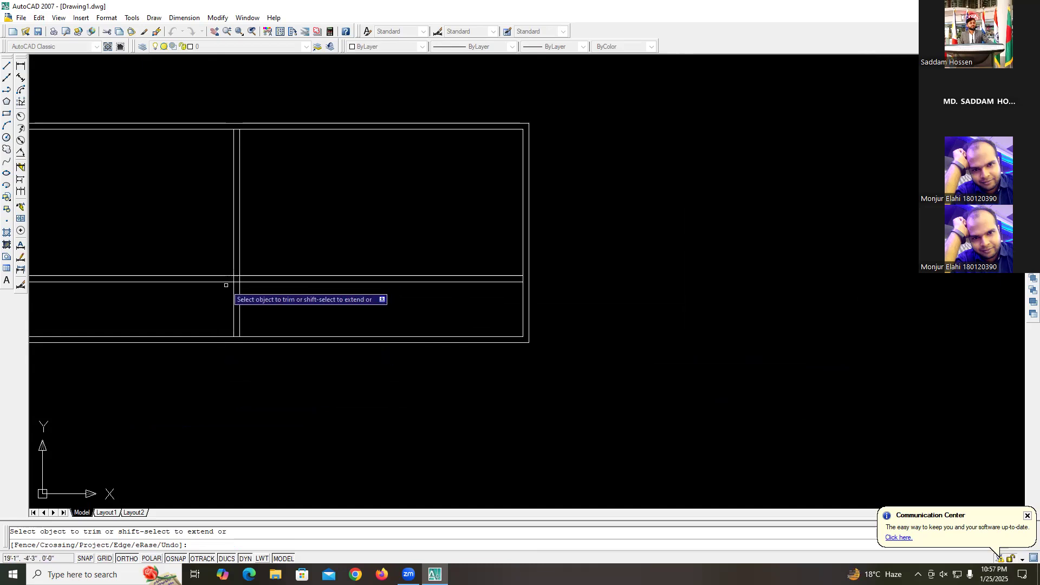
- Trim the four line segments where the central and horizontal partitions cross to open the intersection
{"action": "scroll", "coordinate": [244, 278], "scroll_direction": "up", "scroll_amount": 4}
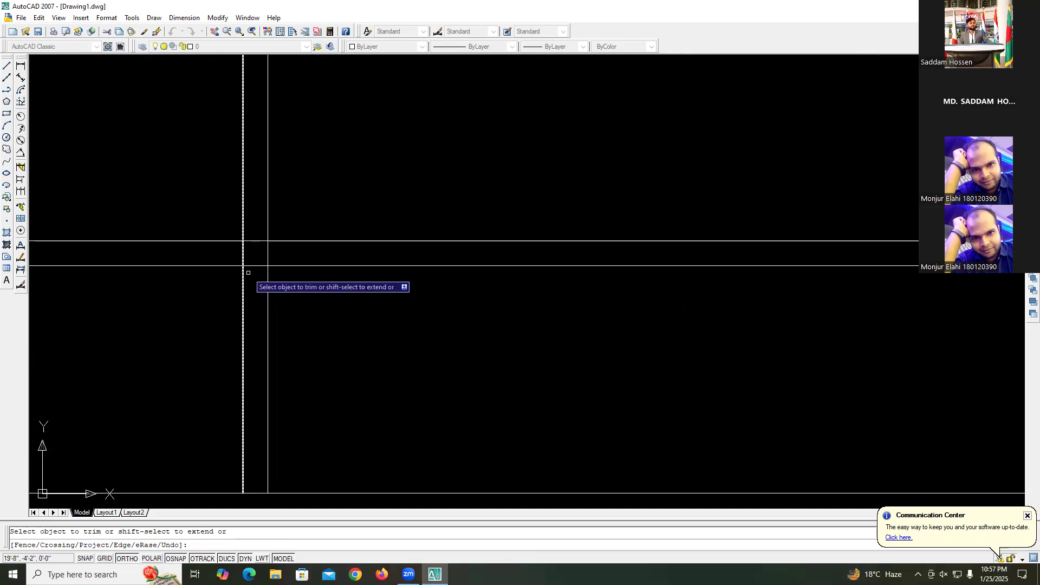
{"action": "left_click", "coordinate": [258, 242]}
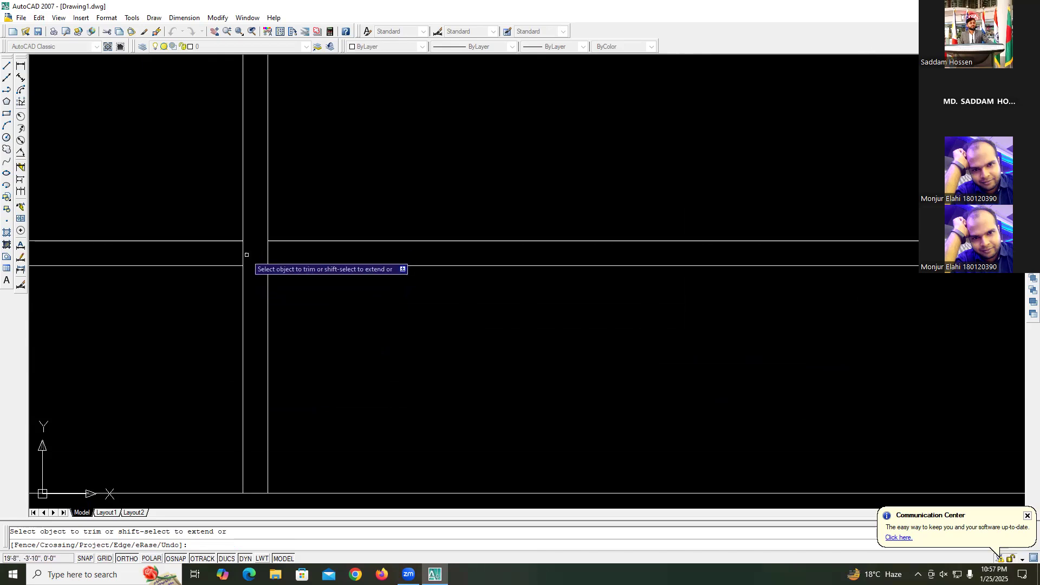
{"action": "left_click", "coordinate": [243, 254]}
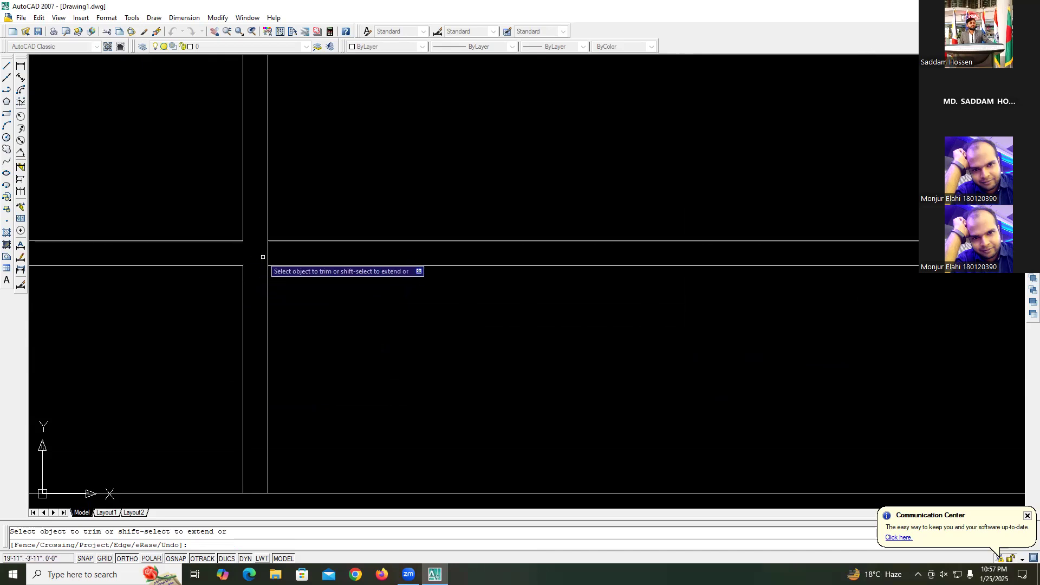
{"action": "scroll", "coordinate": [266, 287], "scroll_direction": "down", "scroll_amount": 5}
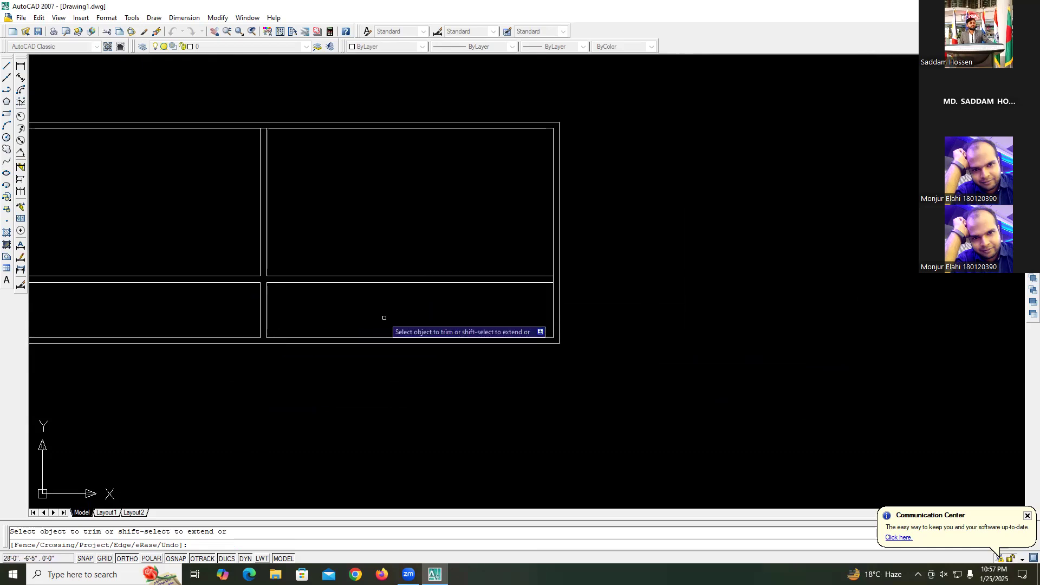
- Trim the inner lines of the right and left walls between the horizontal partition's two lines
{"action": "scroll", "coordinate": [548, 288], "scroll_direction": "up", "scroll_amount": 5}
{"action": "left_click", "coordinate": [567, 262]}
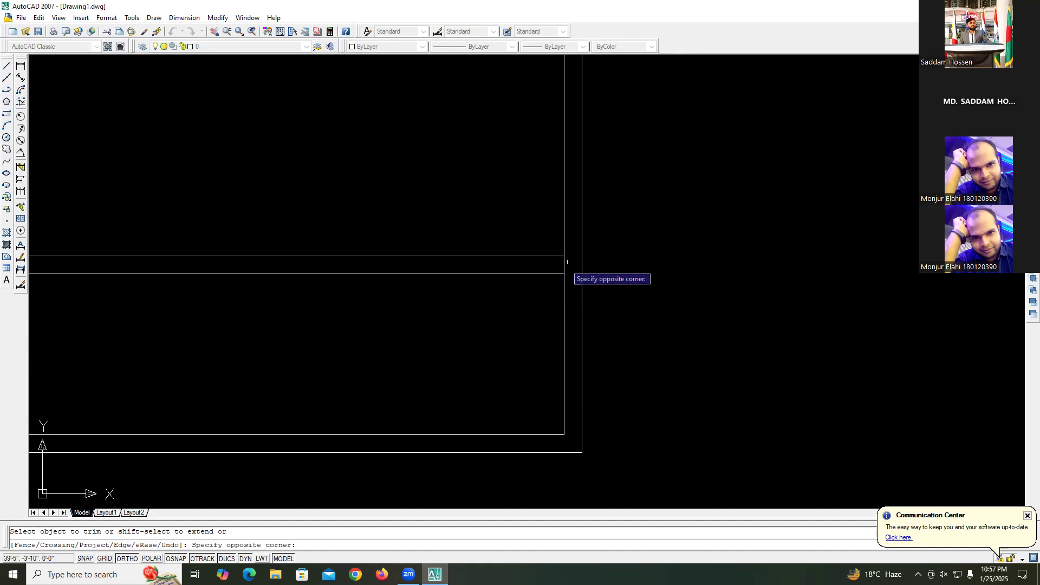
{"action": "left_click", "coordinate": [565, 267]}
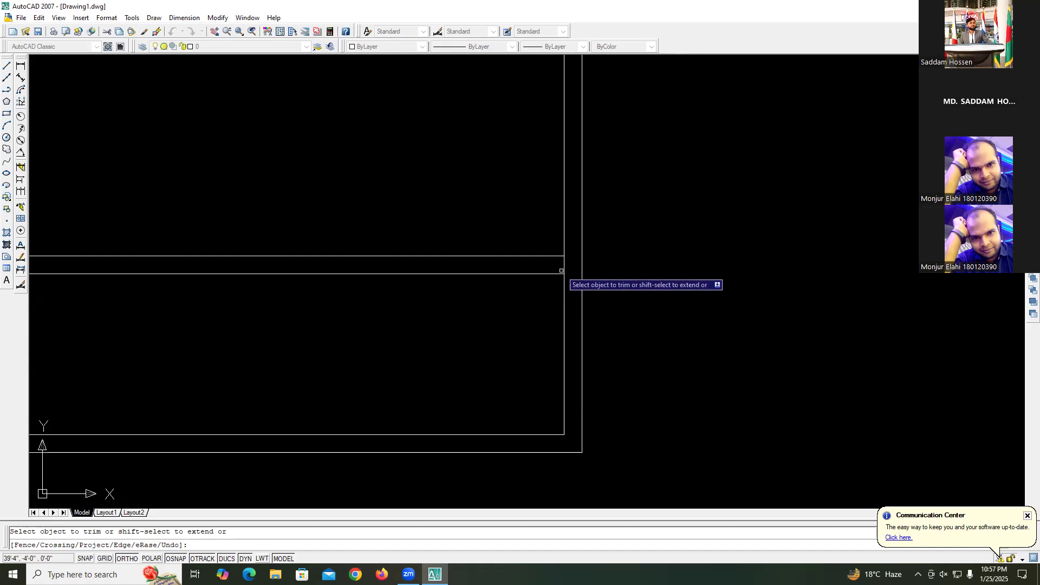
{"action": "scroll", "coordinate": [479, 286], "scroll_direction": "down", "scroll_amount": 6}
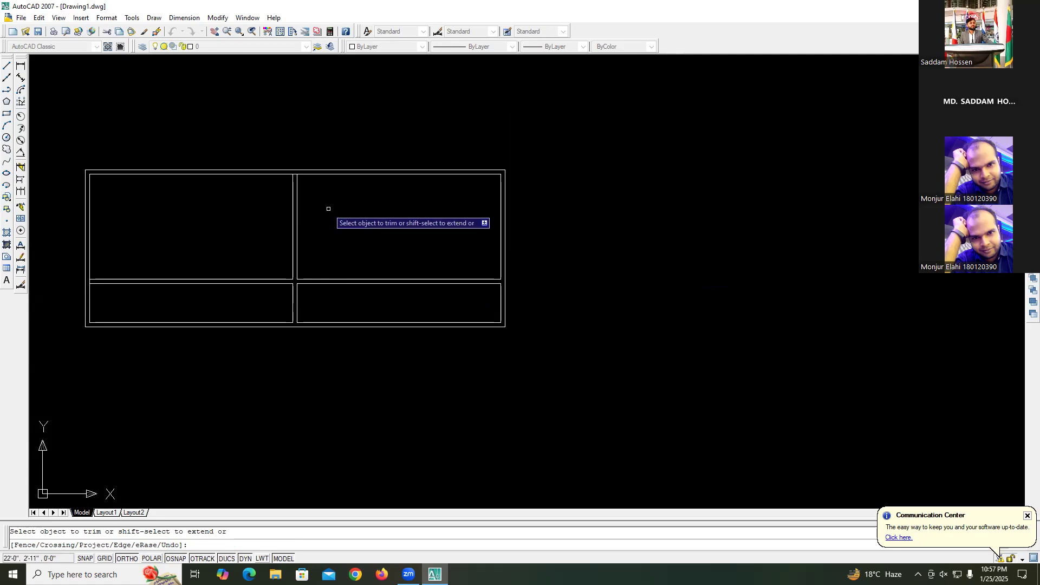
{"action": "scroll", "coordinate": [74, 274], "scroll_direction": "up", "scroll_amount": 6}
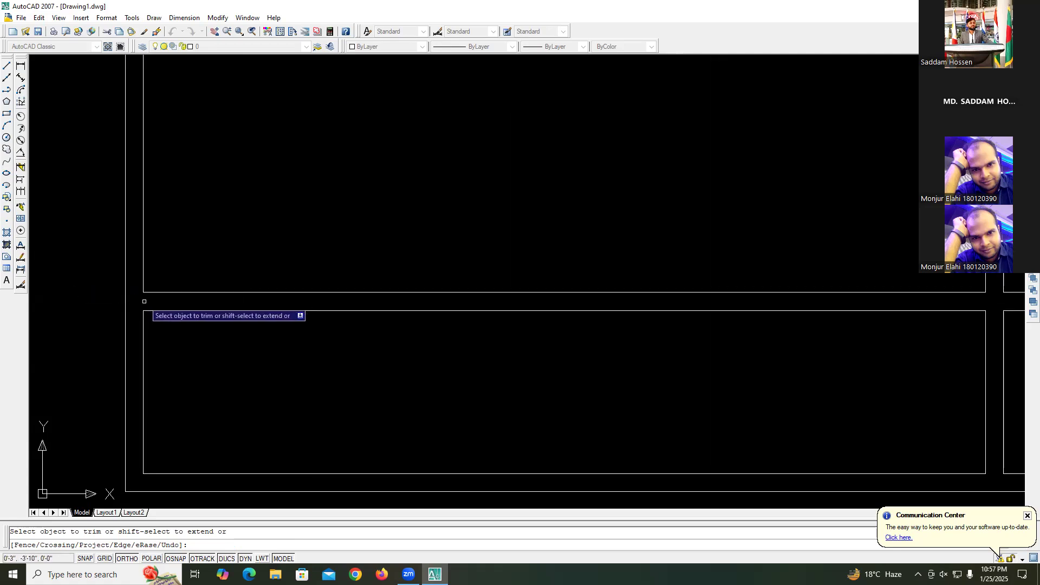
{"action": "scroll", "coordinate": [157, 298], "scroll_direction": "down", "scroll_amount": 6}
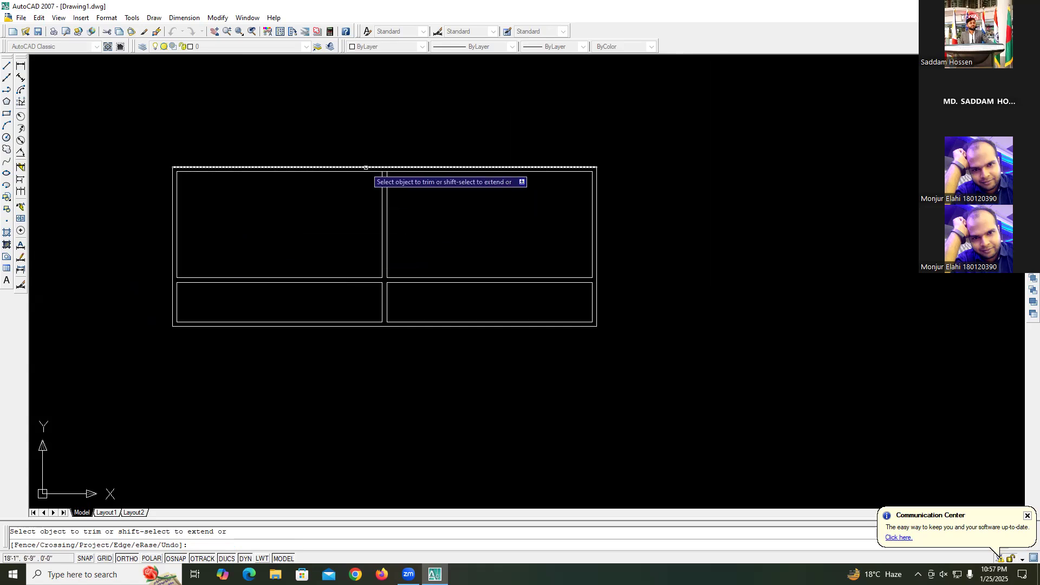
- Inspect the central partition's junctions with the top wall and the horizontal partition for leftover segments, and end the Trim command
{"action": "scroll", "coordinate": [398, 200], "scroll_direction": "up", "scroll_amount": 6}
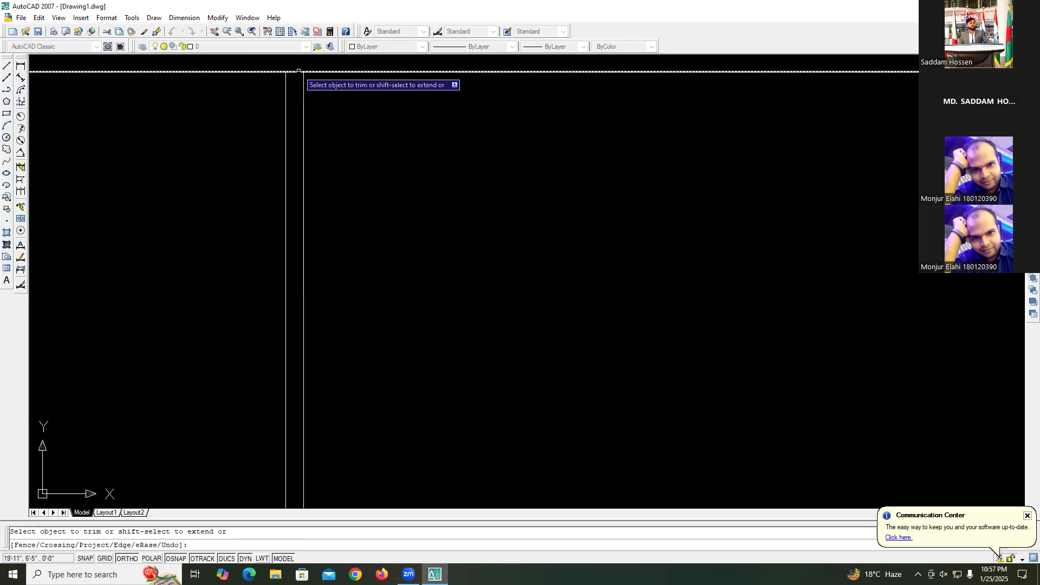
{"action": "scroll", "coordinate": [350, 163], "scroll_direction": "down", "scroll_amount": 8}
{"action": "scroll", "coordinate": [519, 309], "scroll_direction": "up", "scroll_amount": 3}
{"action": "scroll", "coordinate": [521, 310], "scroll_direction": "up", "scroll_amount": 3}
{"action": "scroll", "coordinate": [678, 306], "scroll_direction": "down", "scroll_amount": 4}
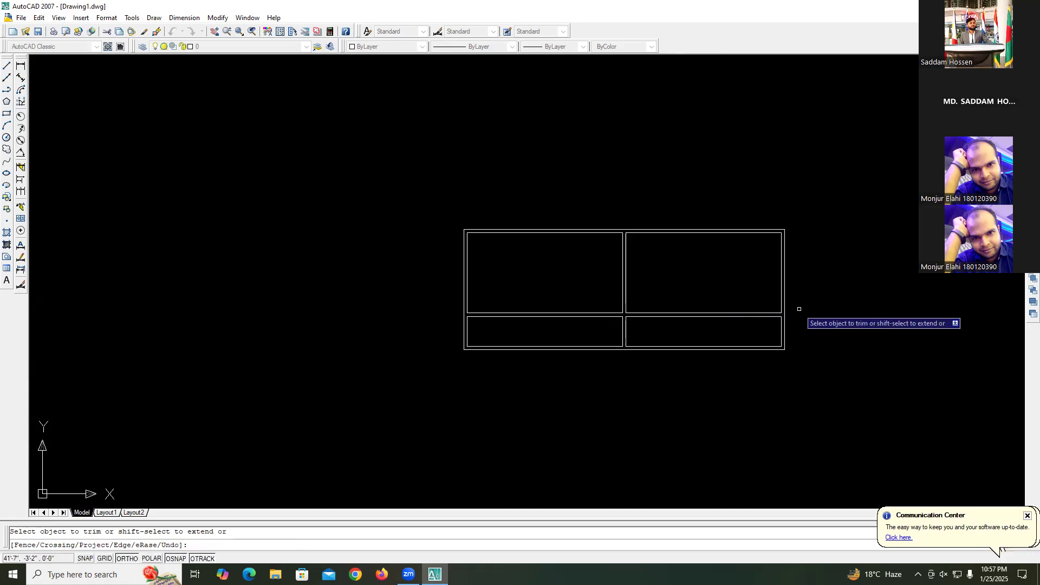
{"action": "scroll", "coordinate": [794, 307], "scroll_direction": "up", "scroll_amount": 5}
{"action": "scroll", "coordinate": [302, 276], "scroll_direction": "up", "scroll_amount": 2}
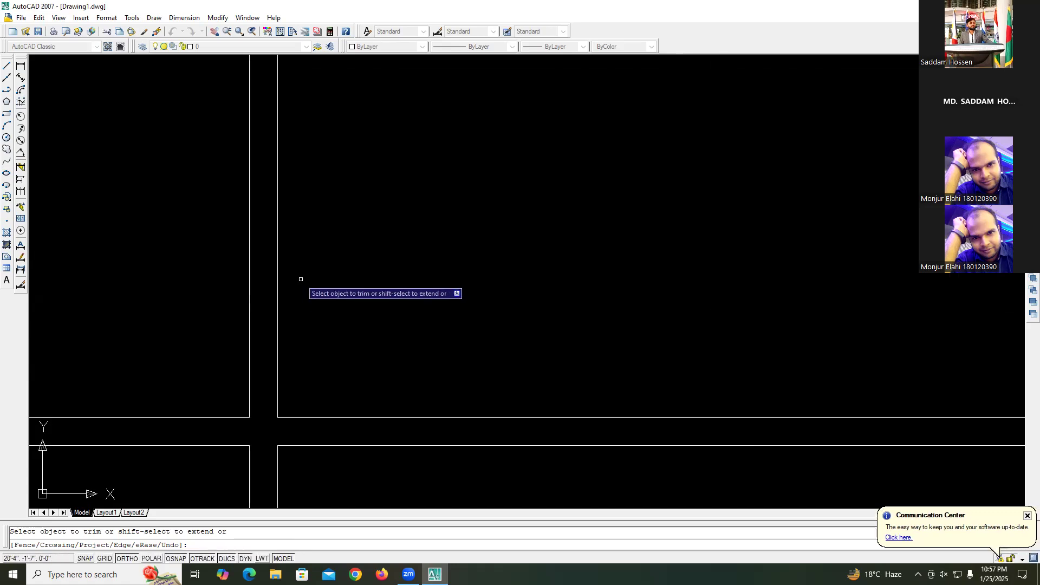
{"action": "scroll", "coordinate": [309, 278], "scroll_direction": "down", "scroll_amount": 4}
{"action": "key", "text": "Escape"}
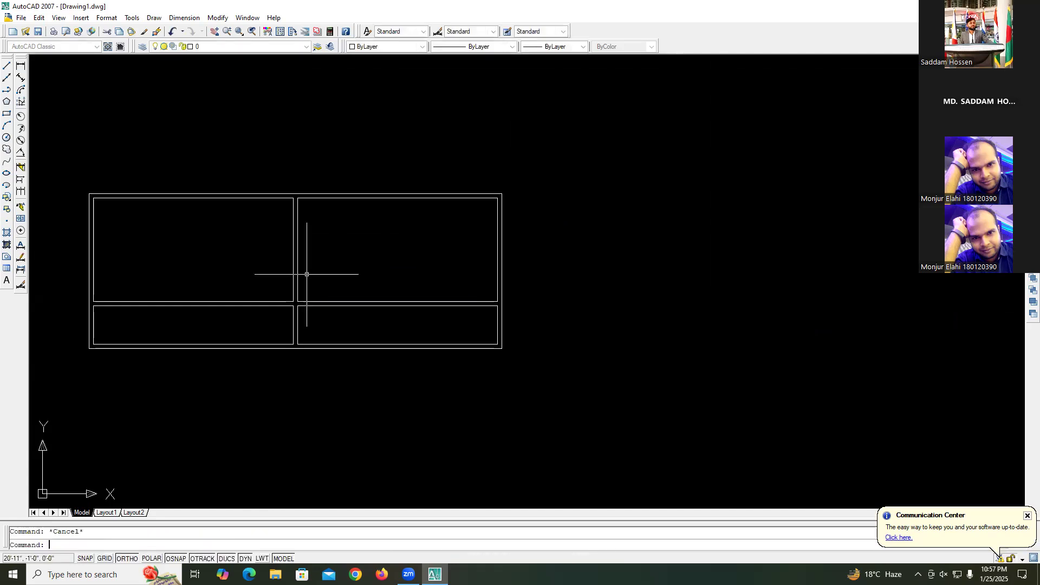
- Measure the thickness of the central partition in the upper room area with a temporary linear dimension, without placing it
{"action": "scroll", "coordinate": [300, 275], "scroll_direction": "up", "scroll_amount": 10}
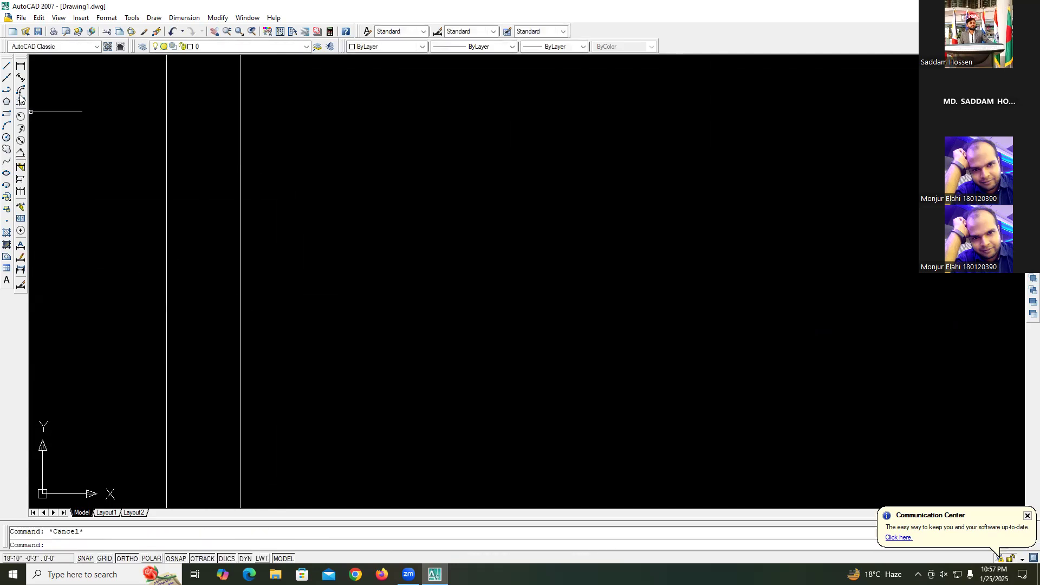
{"action": "left_click", "coordinate": [20, 65]}
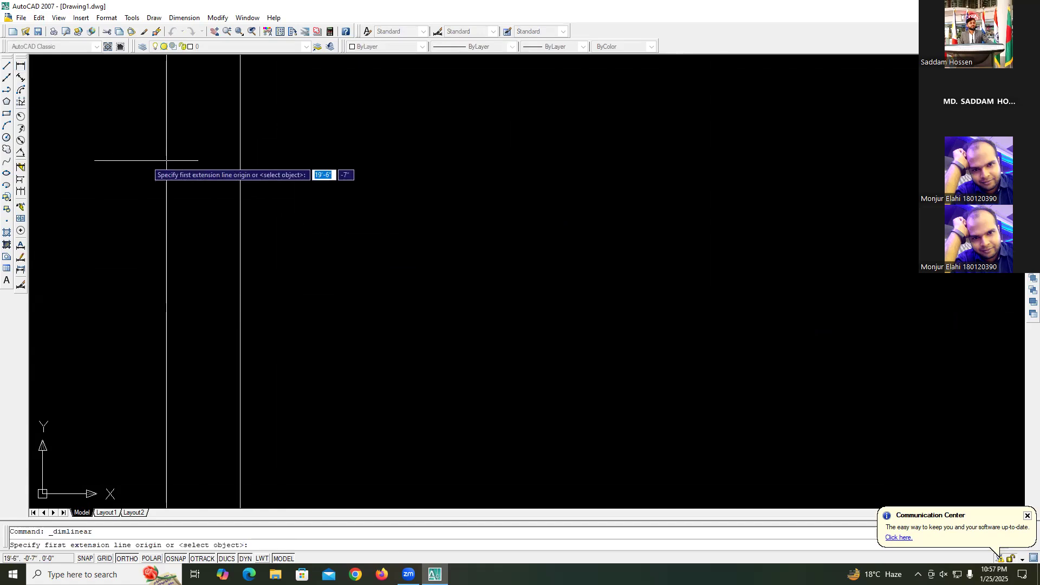
{"action": "left_click", "coordinate": [166, 144]}
{"action": "left_click", "coordinate": [240, 144]}
{"action": "key", "text": "Escape"}
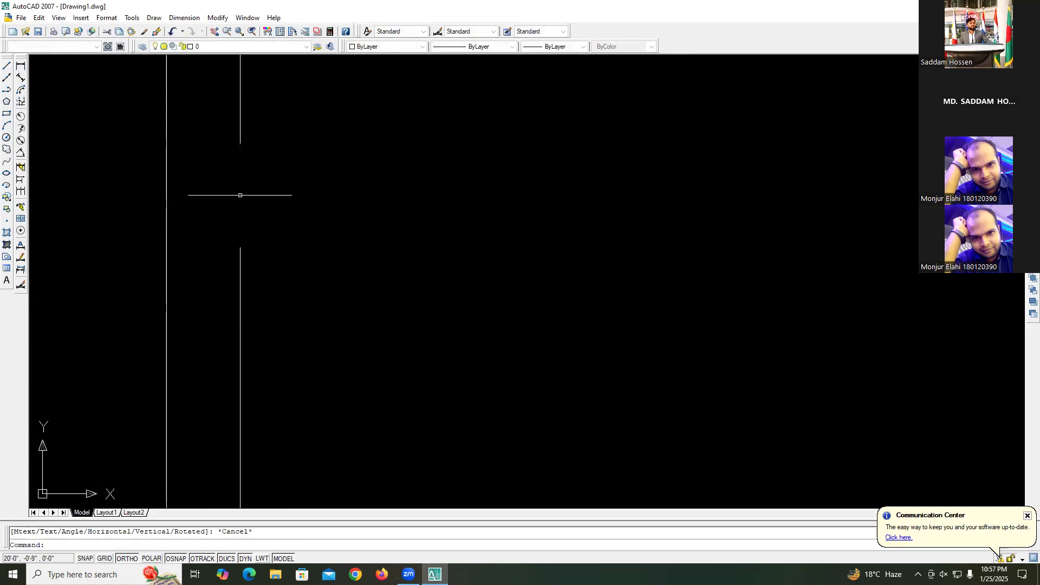
- Measure the thickness of the top outer wall above the upper-left room with a temporary linear dimension, without placing it
{"action": "scroll", "coordinate": [254, 191], "scroll_direction": "down", "scroll_amount": 3}
{"action": "scroll", "coordinate": [487, 193], "scroll_direction": "down", "scroll_amount": 4}
{"action": "scroll", "coordinate": [458, 251], "scroll_direction": "up", "scroll_amount": 10}
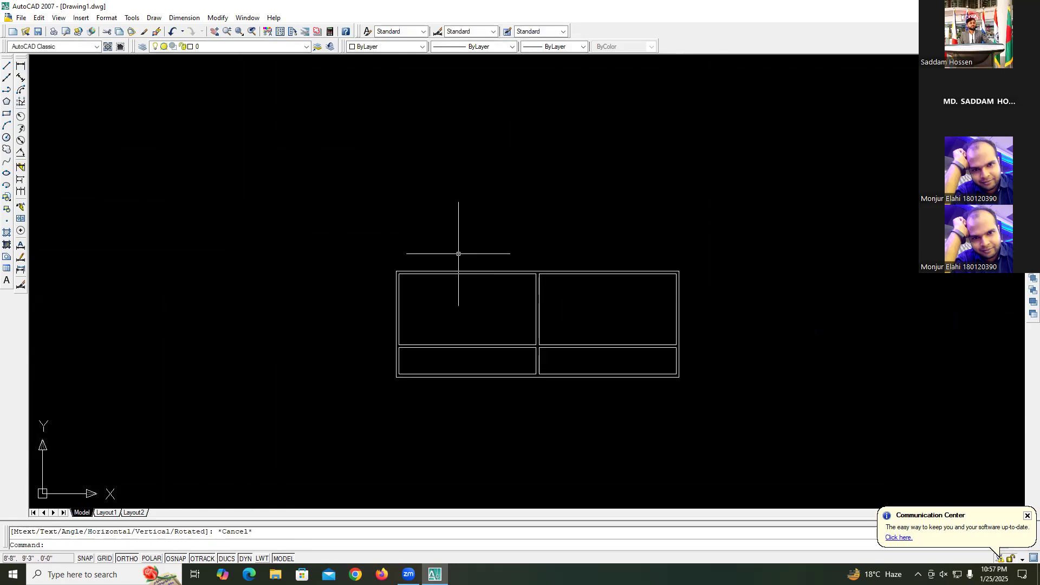
{"action": "key", "text": "Escape"}
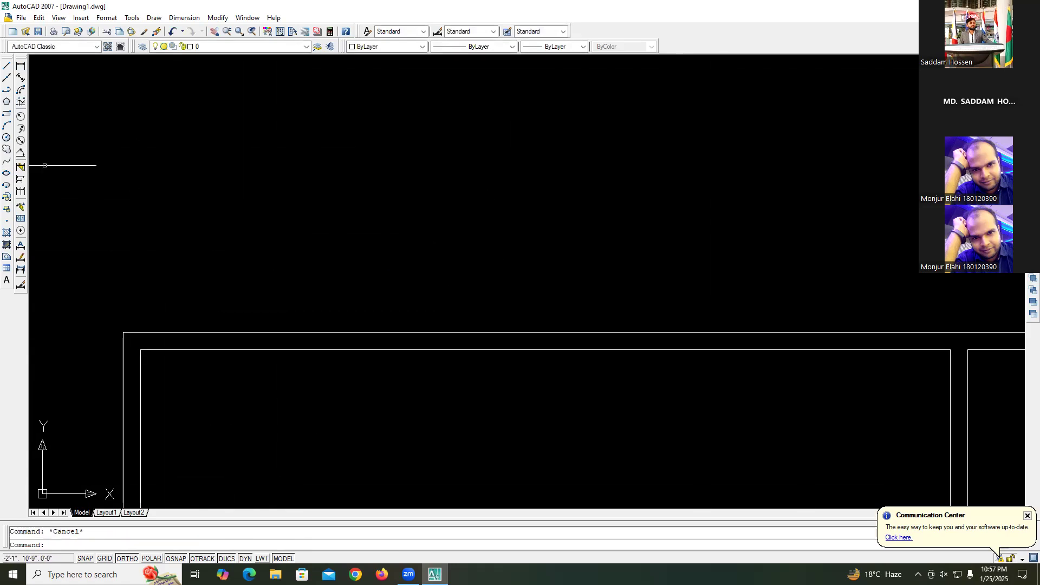
{"action": "left_click", "coordinate": [20, 66]}
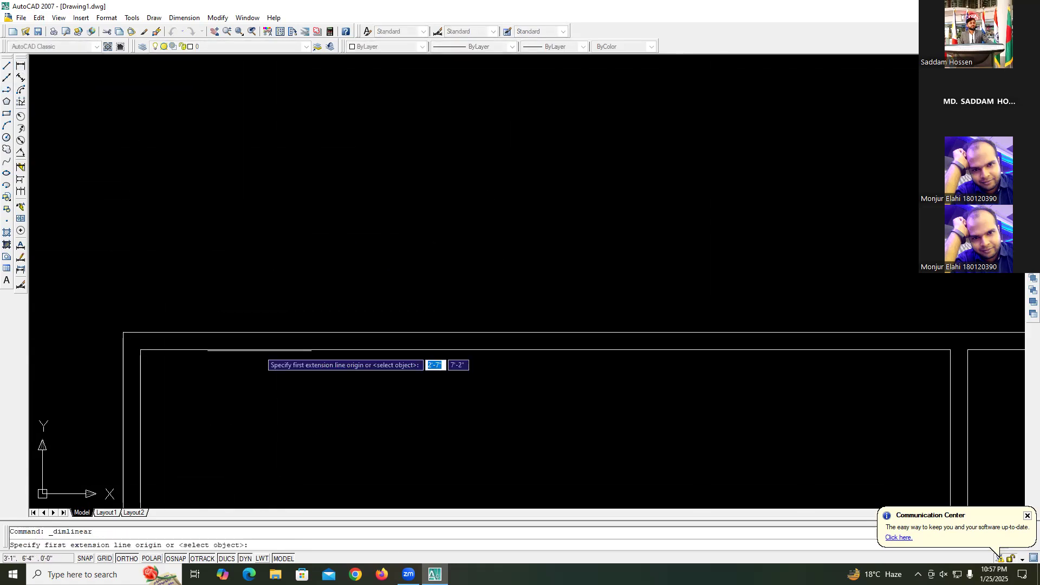
{"action": "left_click", "coordinate": [308, 333]}
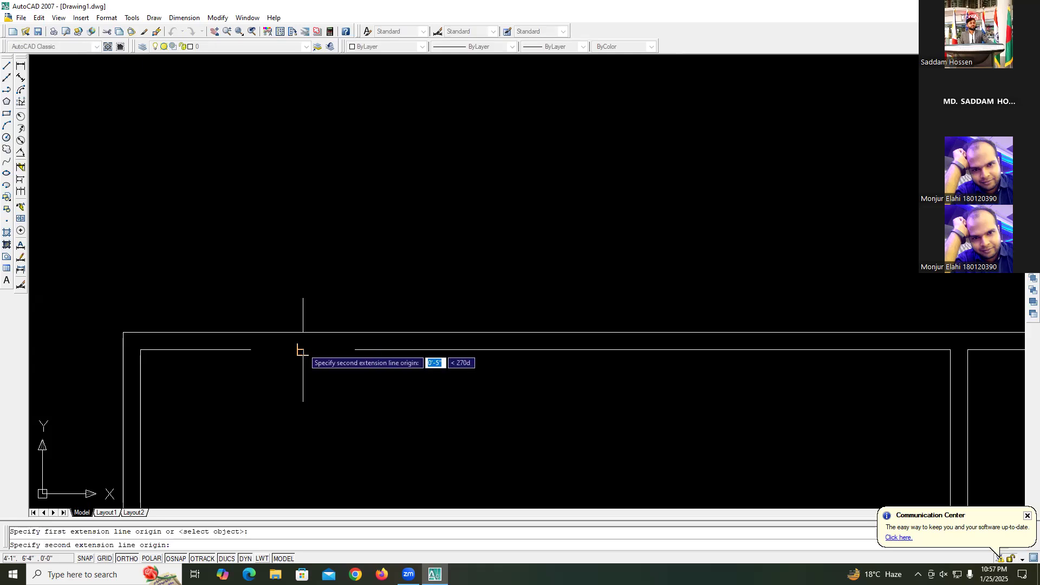
{"action": "left_click", "coordinate": [303, 351]}
{"action": "key", "text": "Escape"}
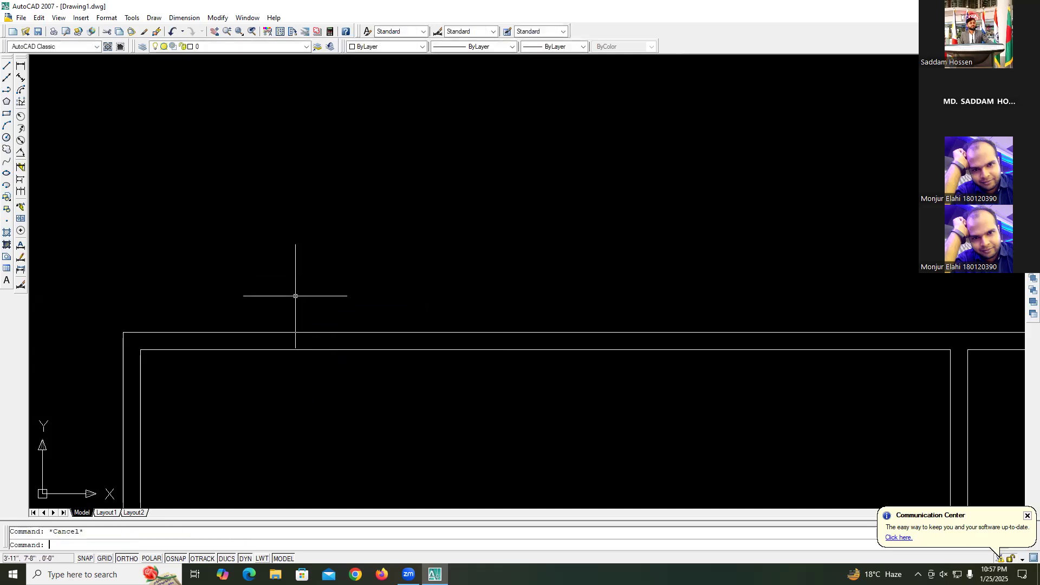
- Offset the central partition's left line 4' into the upper-left room and end the Offset command
{"action": "scroll", "coordinate": [295, 295], "scroll_direction": "down", "scroll_amount": 5}
{"action": "scroll", "coordinate": [326, 400], "scroll_direction": "up", "scroll_amount": 3}
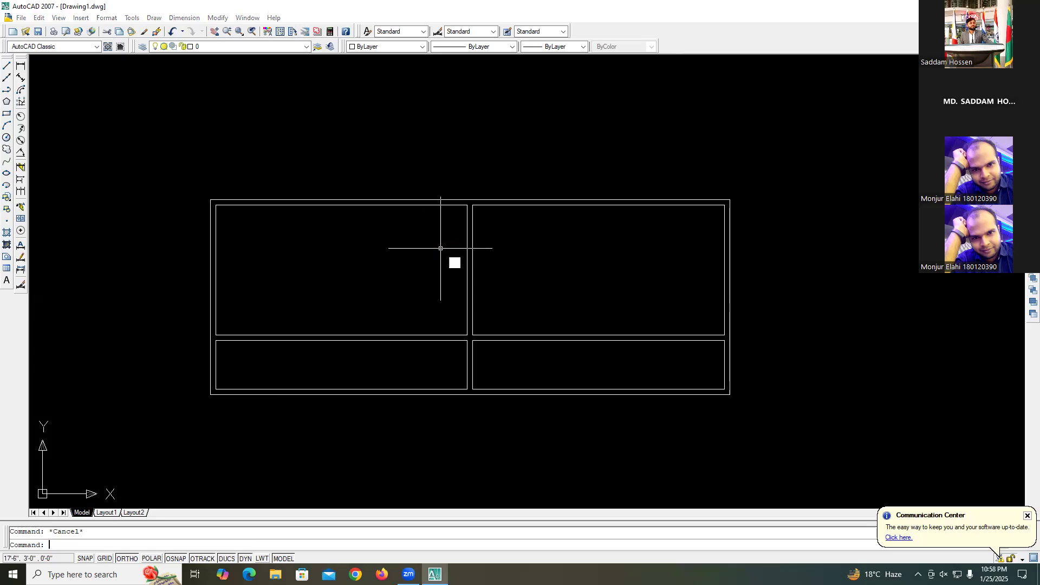
{"action": "type", "text": "o"}
{"action": "key", "text": "Return"}
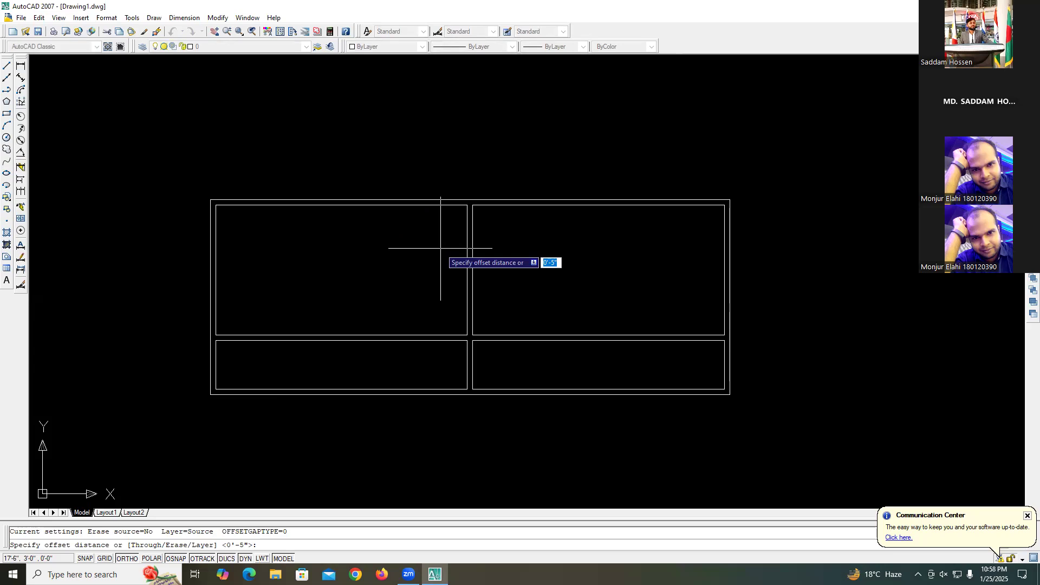
{"action": "type", "text": "4"}
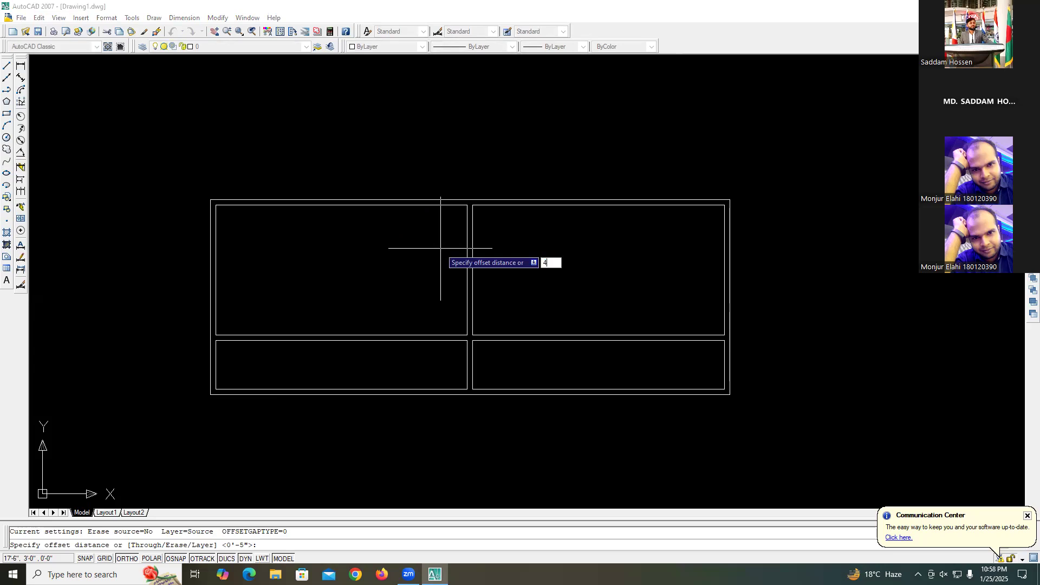
{"action": "type", "text": "'"}
{"action": "key", "text": "Return"}
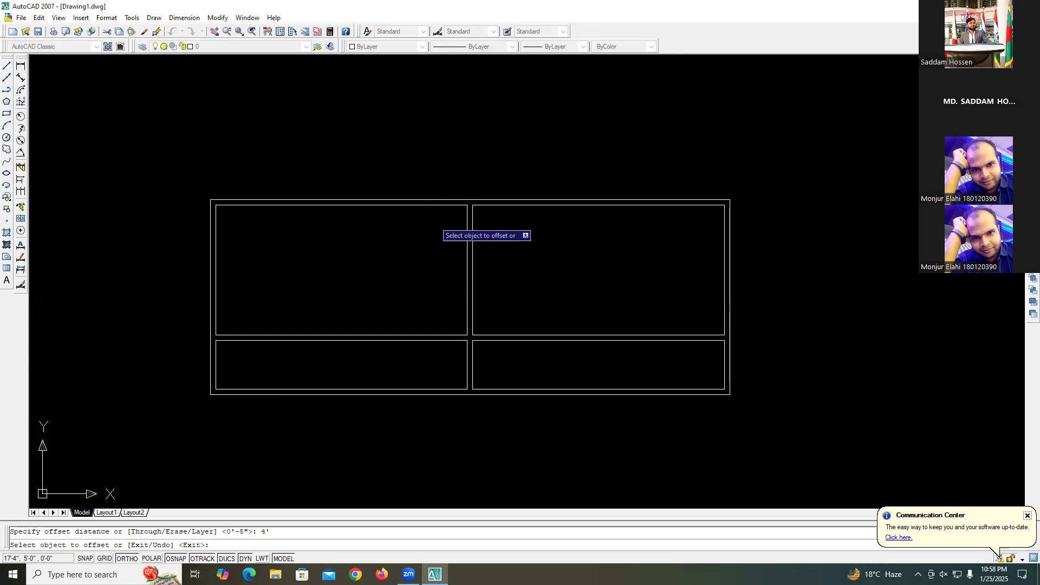
{"action": "left_click", "coordinate": [467, 253]}
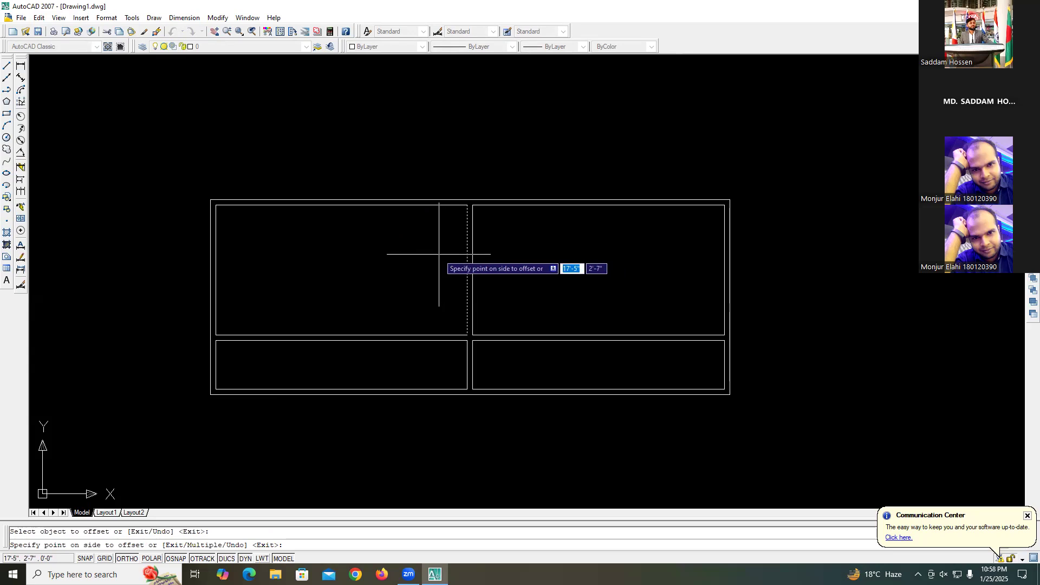
{"action": "left_click", "coordinate": [439, 254]}
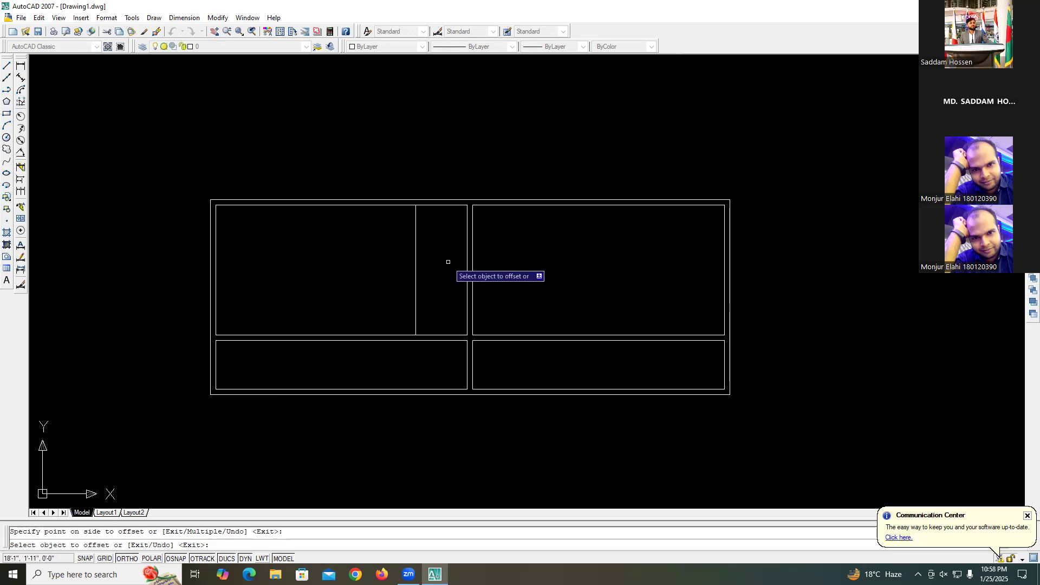
{"action": "left_click", "coordinate": [416, 277]}
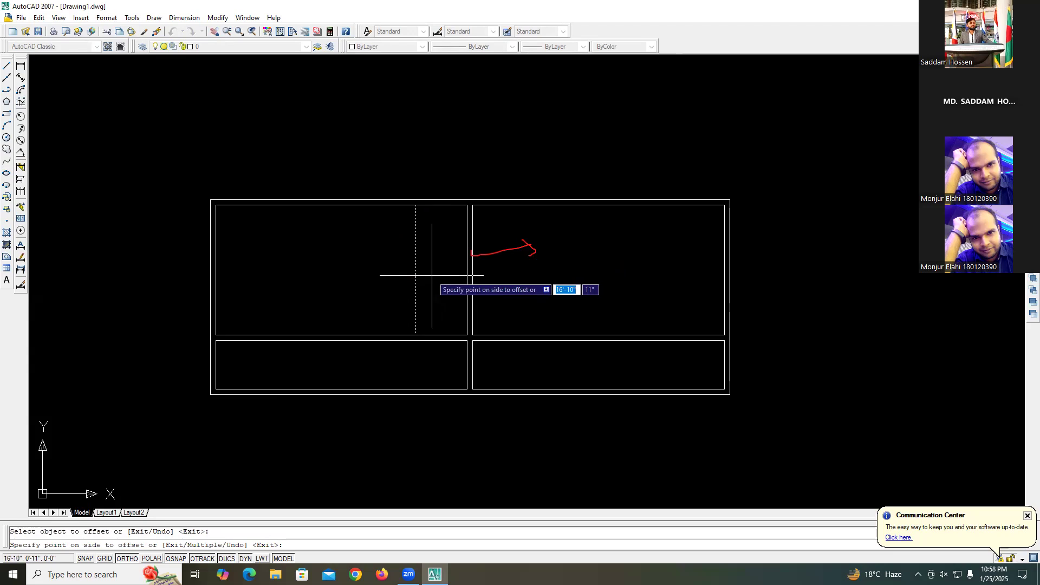
{"action": "key", "text": "Escape"}
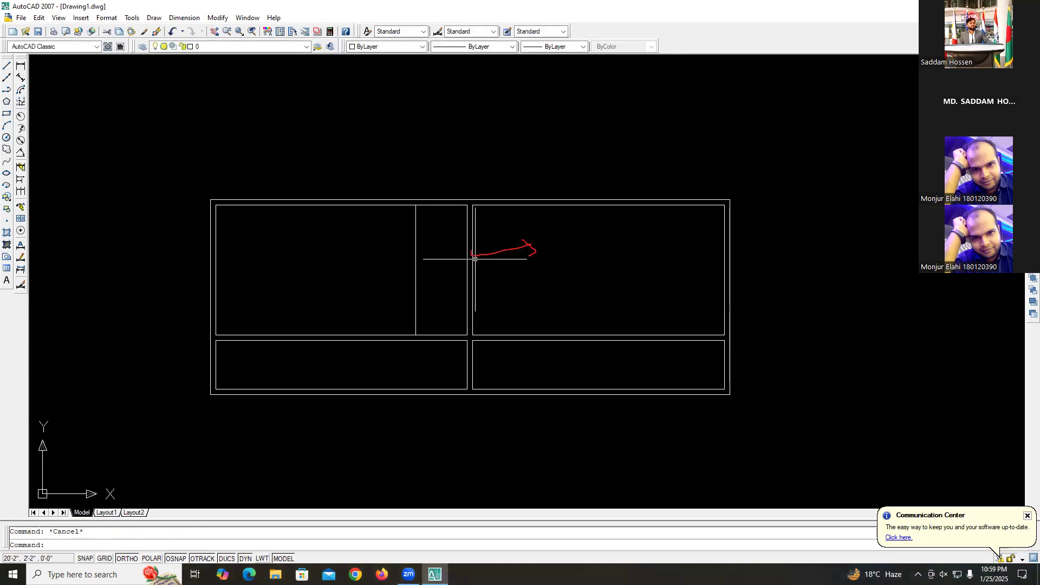
- Offset the central partition's right line into the upper-right room by the same 4' distance
{"action": "key", "text": "Return"}
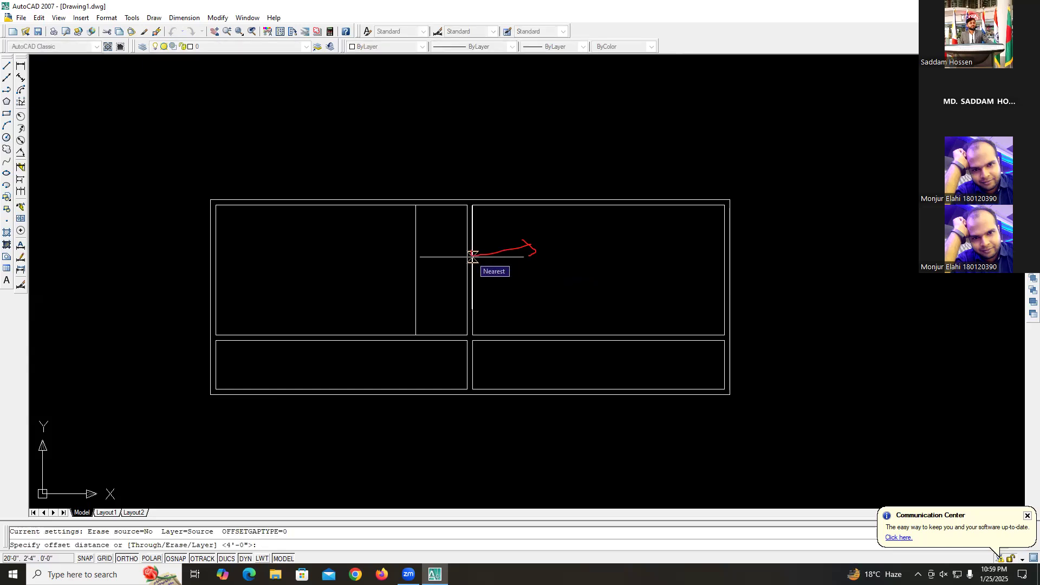
{"action": "key", "text": "Return"}
{"action": "left_click", "coordinate": [472, 256]}
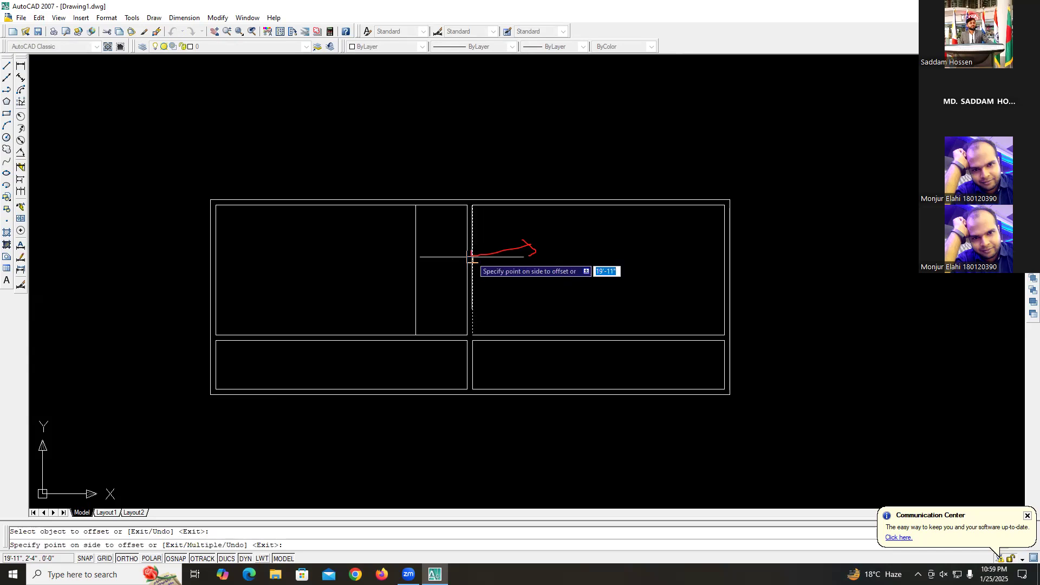
{"action": "left_click", "coordinate": [511, 274]}
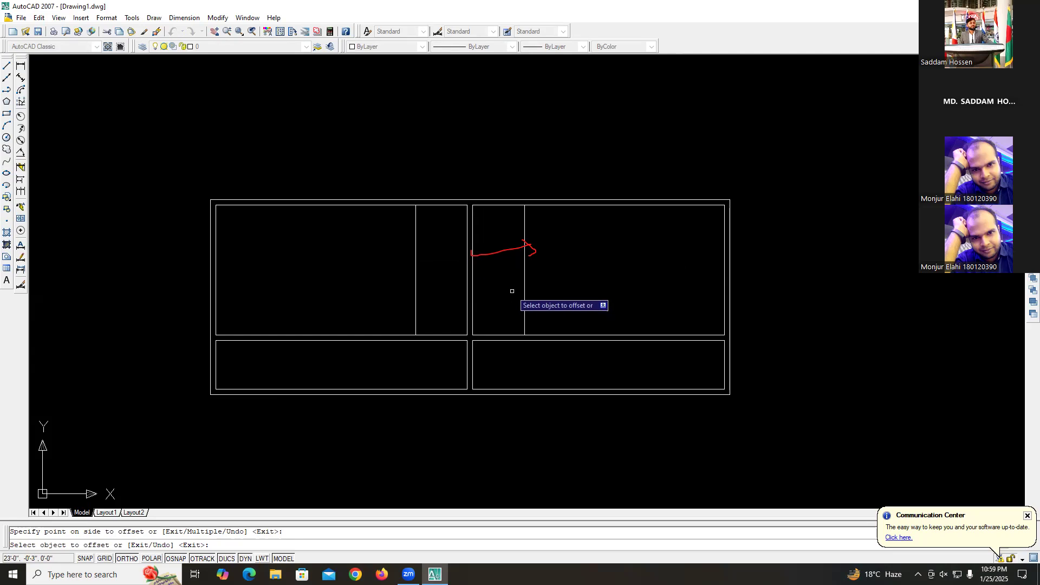
{"action": "key", "text": "Escape"}
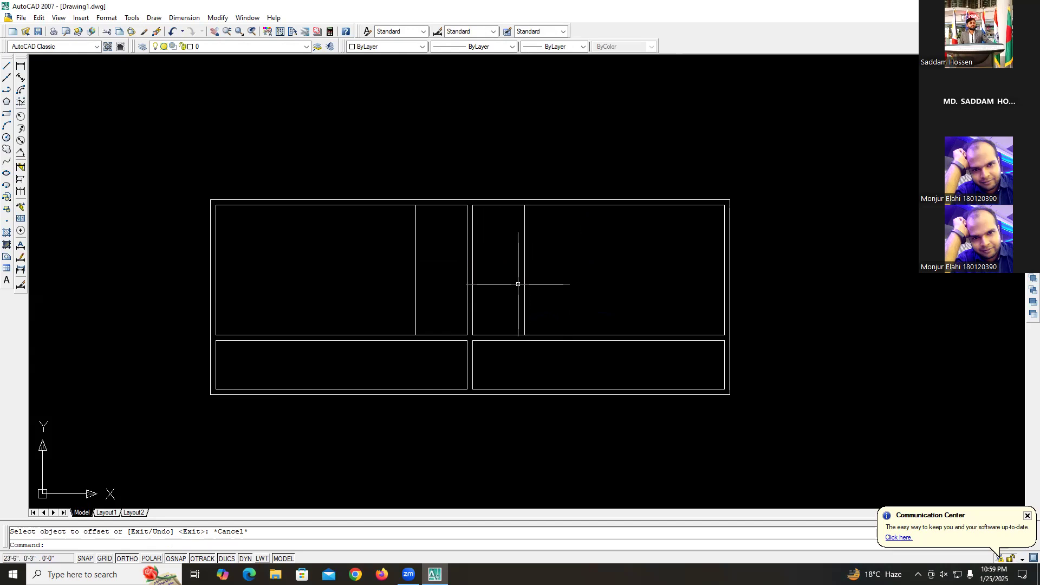
- Offset the top wall's inner line 6' downward in both the upper-right and upper-left rooms
{"action": "type", "text": "o"}
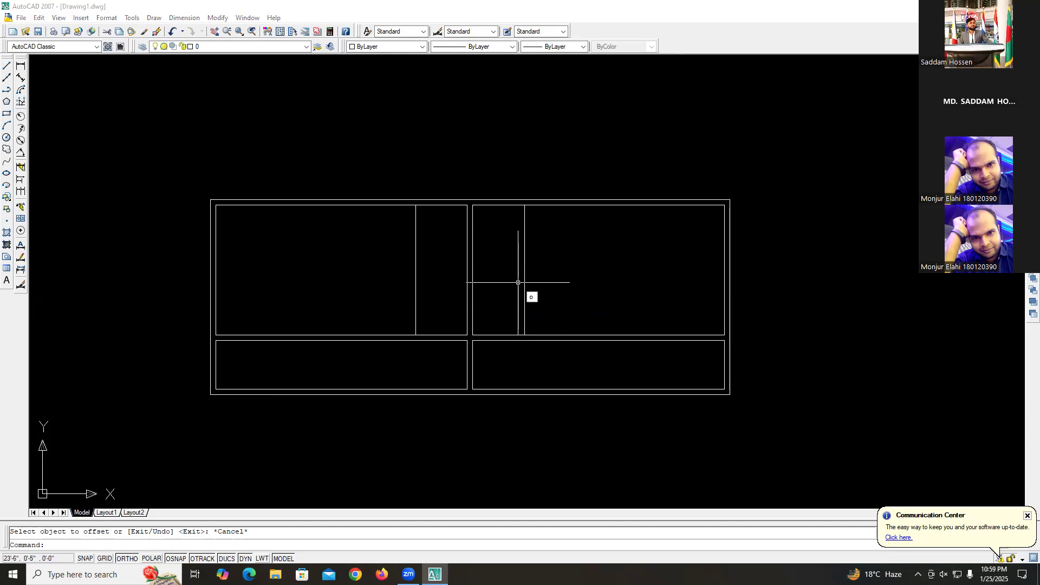
{"action": "key", "text": "Return"}
{"action": "type", "text": "6"}
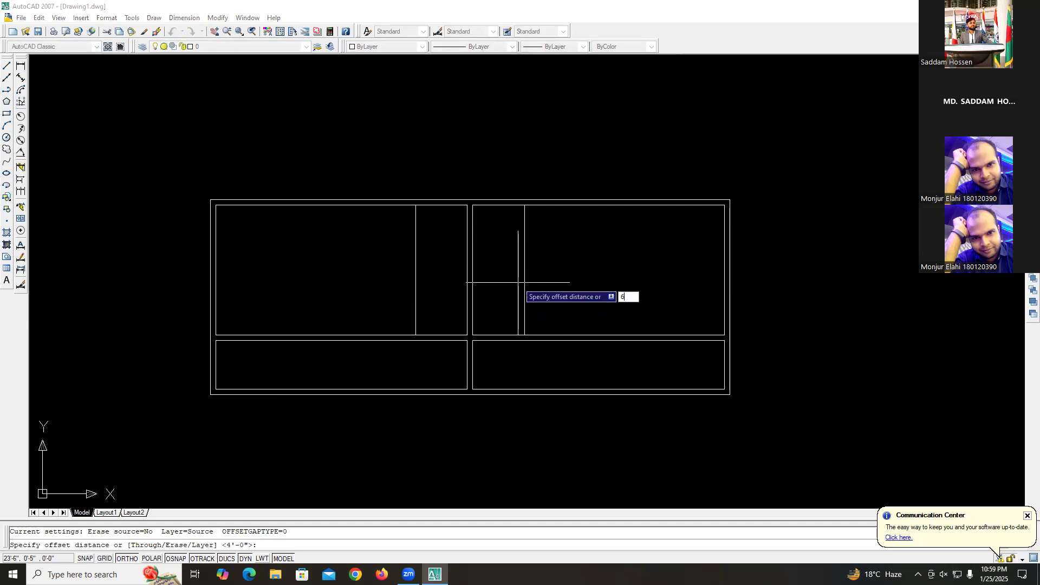
{"action": "type", "text": "'"}
{"action": "key", "text": "Return"}
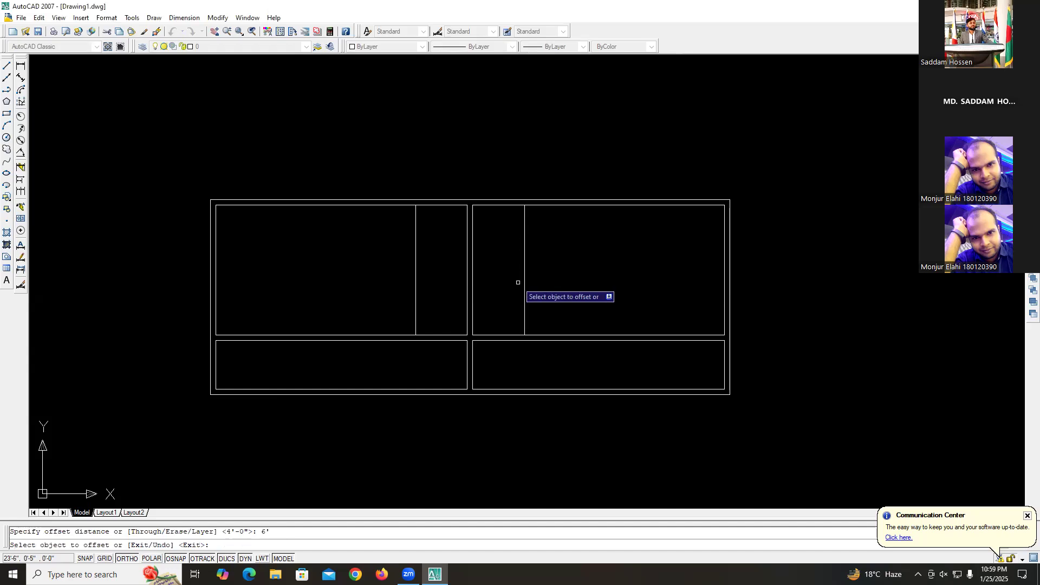
{"action": "left_click", "coordinate": [489, 204]}
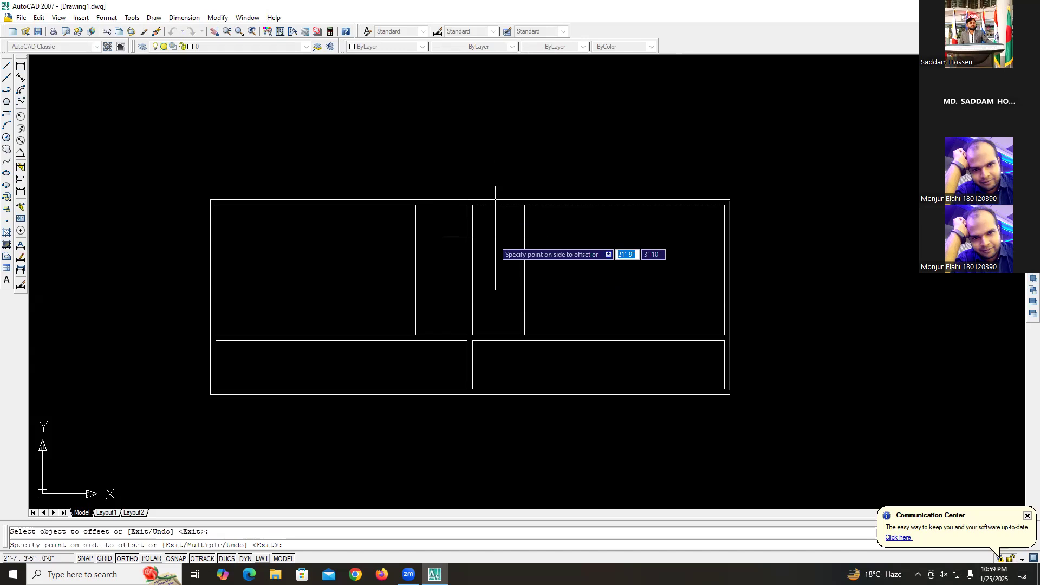
{"action": "left_click", "coordinate": [494, 267]}
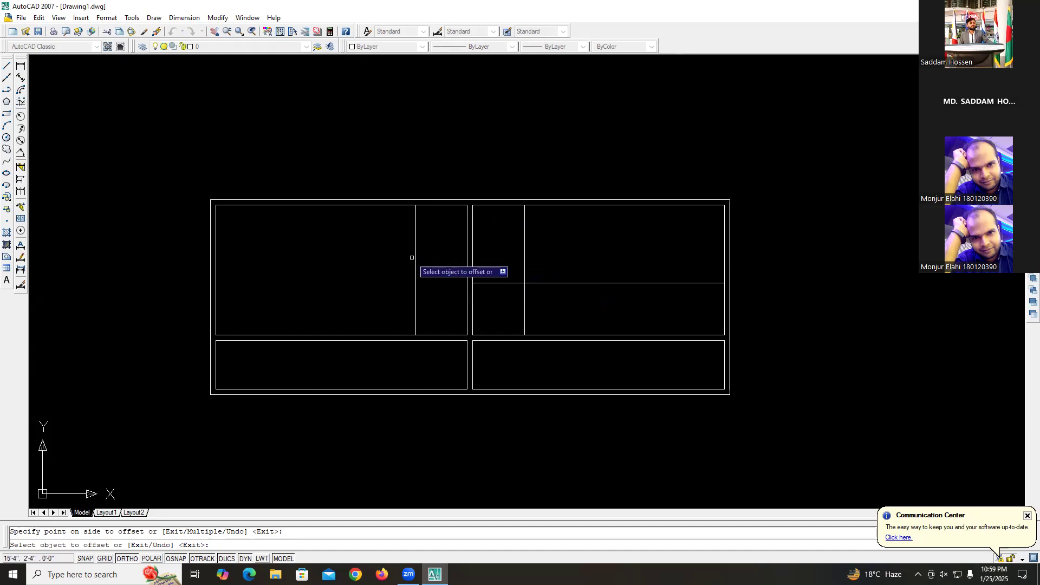
{"action": "left_click", "coordinate": [395, 206]}
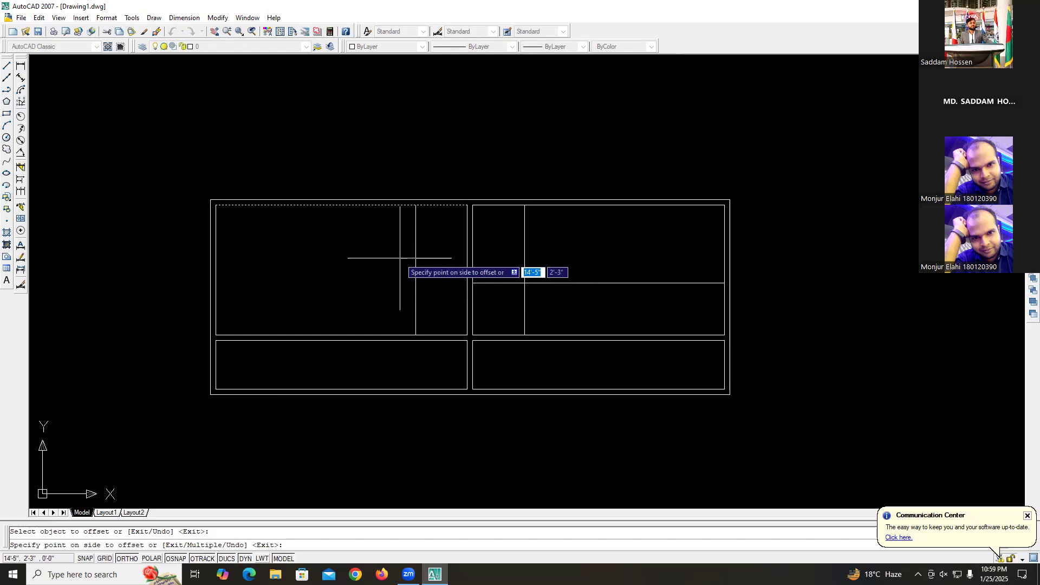
{"action": "left_click", "coordinate": [400, 254]}
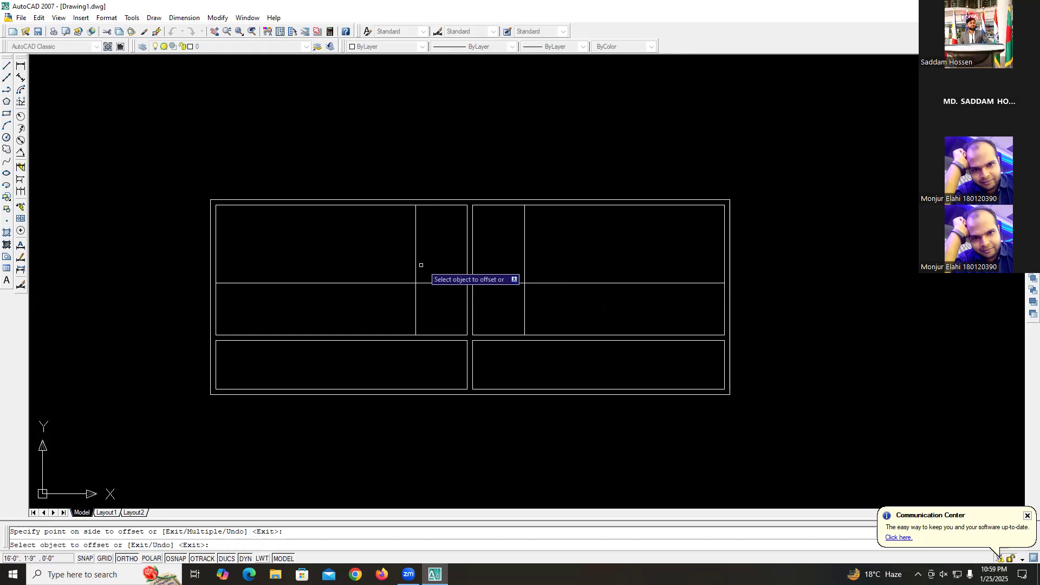
{"action": "type", "text": "t"}
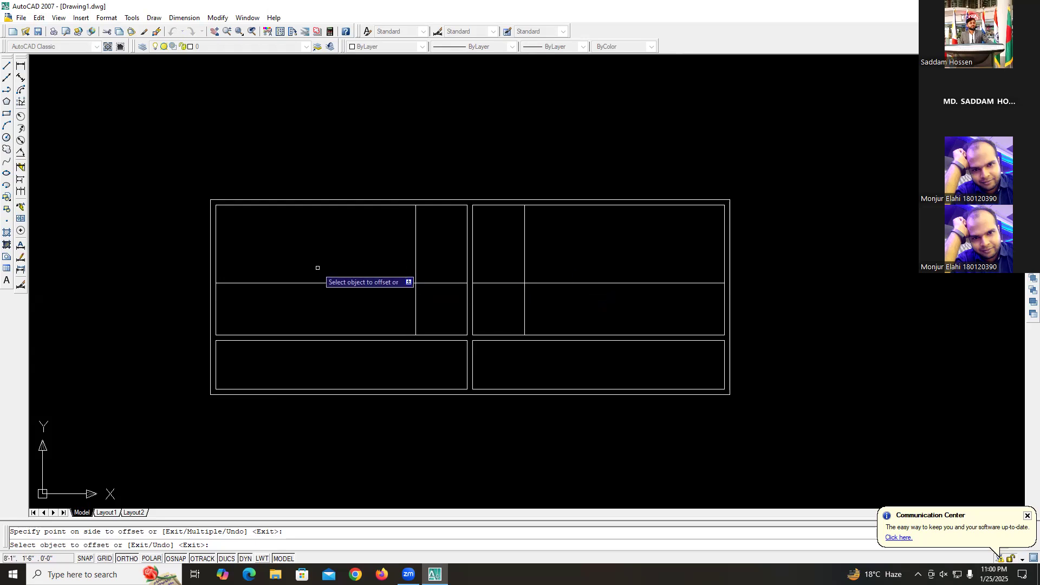
{"action": "key", "text": "Escape"}
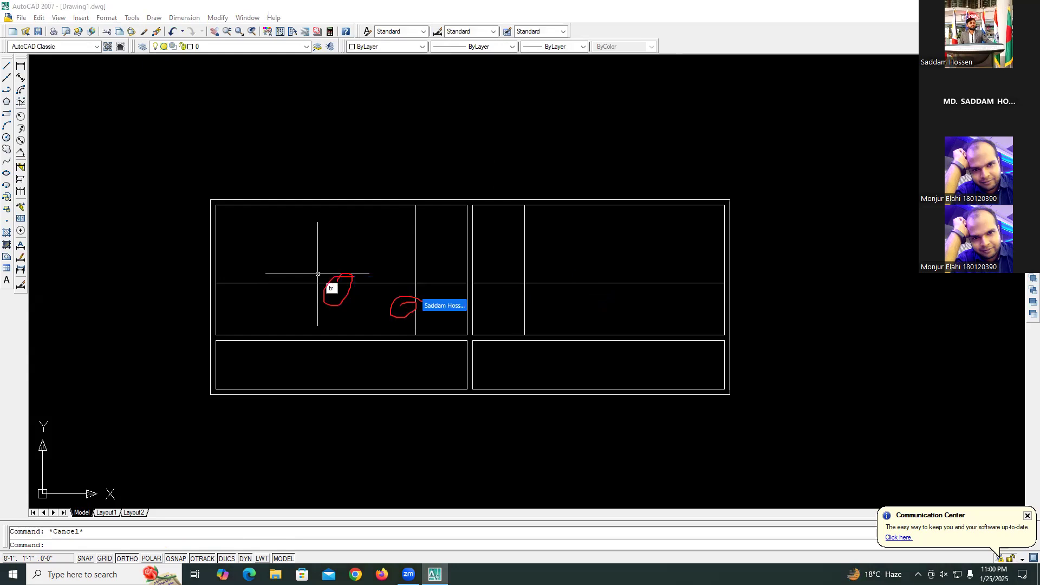
- Trim the new horizontal and vertical lines beyond their crossings to leave two 4' by 6' rooms beside the central partition
{"action": "type", "text": "tr"}
{"action": "key", "text": "Return"}
{"action": "key", "text": "Return"}
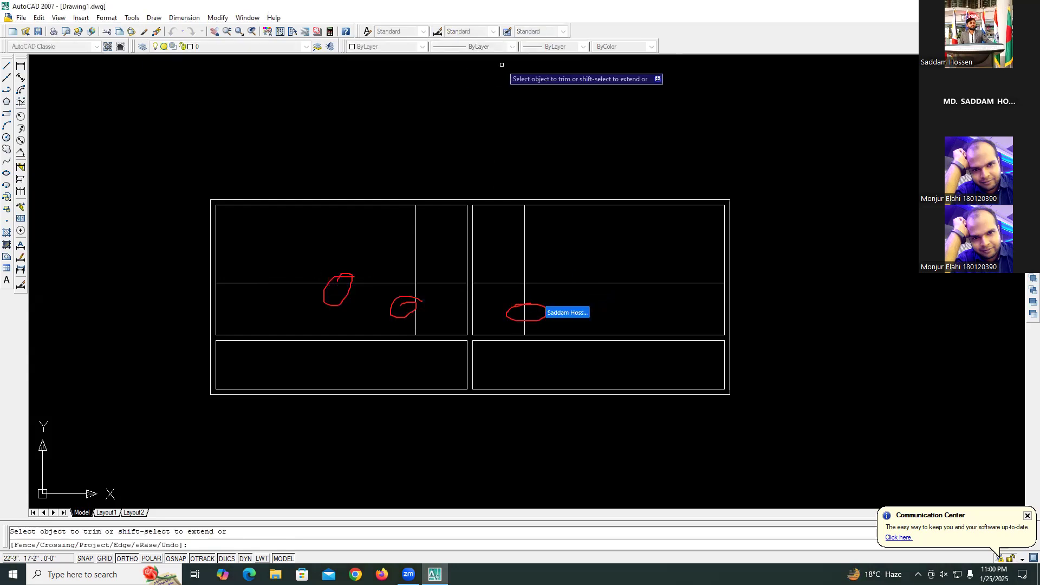
{"action": "left_click", "coordinate": [334, 282]}
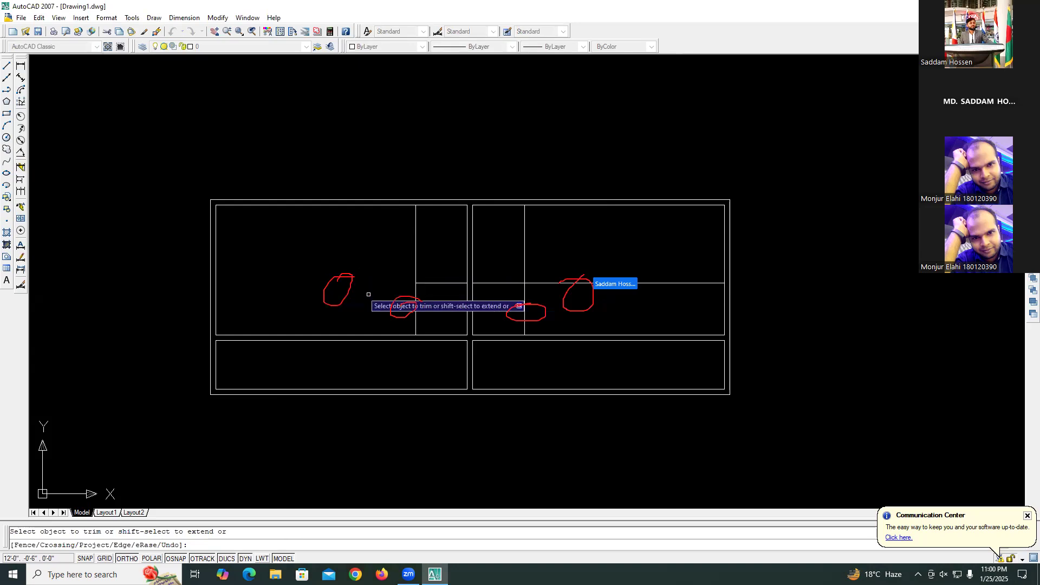
{"action": "left_click", "coordinate": [417, 306]}
{"action": "left_click", "coordinate": [526, 307]}
{"action": "left_click", "coordinate": [572, 283]}
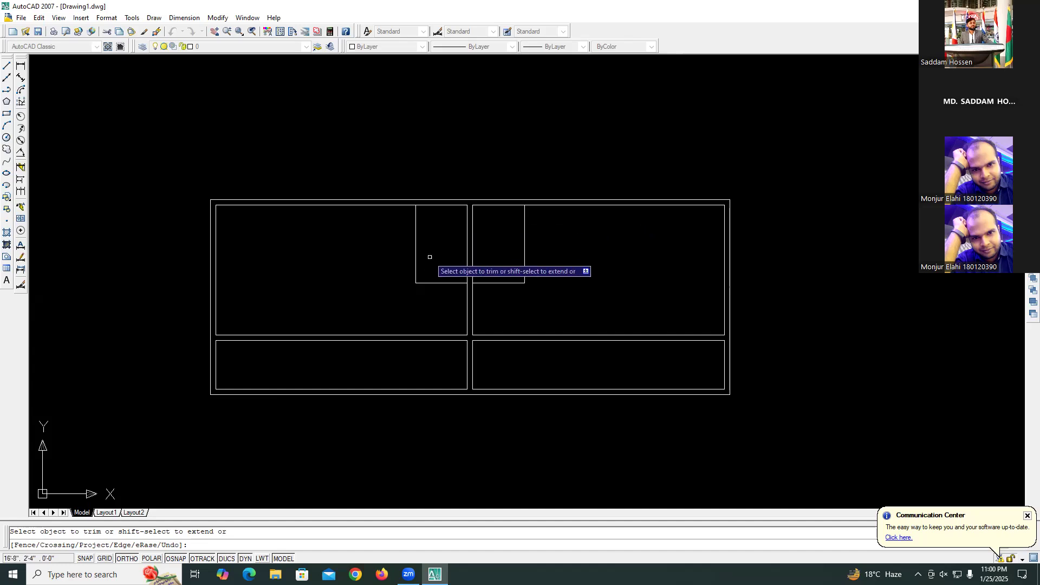
{"action": "key", "text": "Escape"}
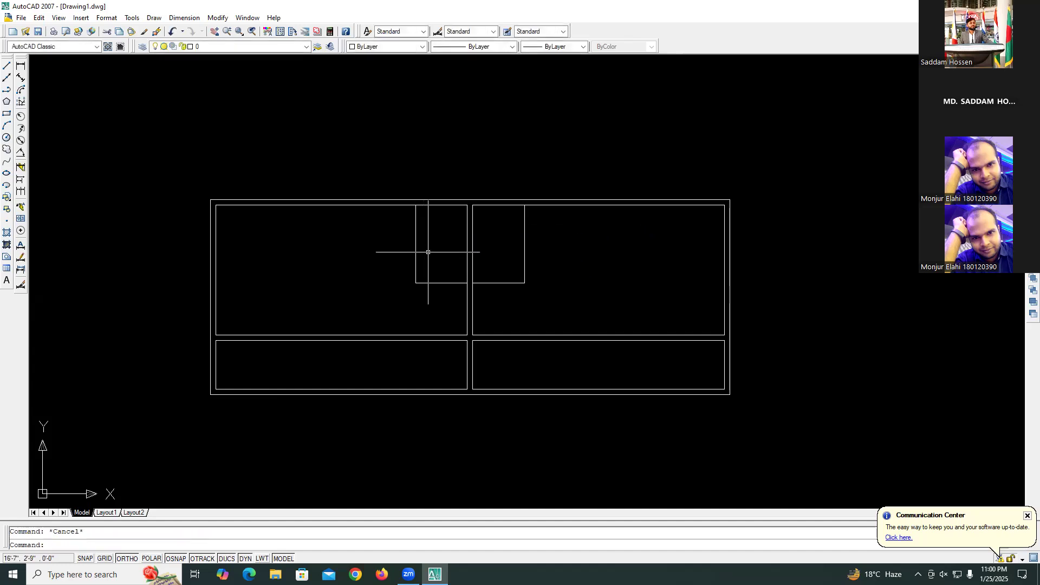
- Offset the outer vertical lines of the right and left small rooms 5" outward, away from the central partition
{"action": "type", "text": "o"}
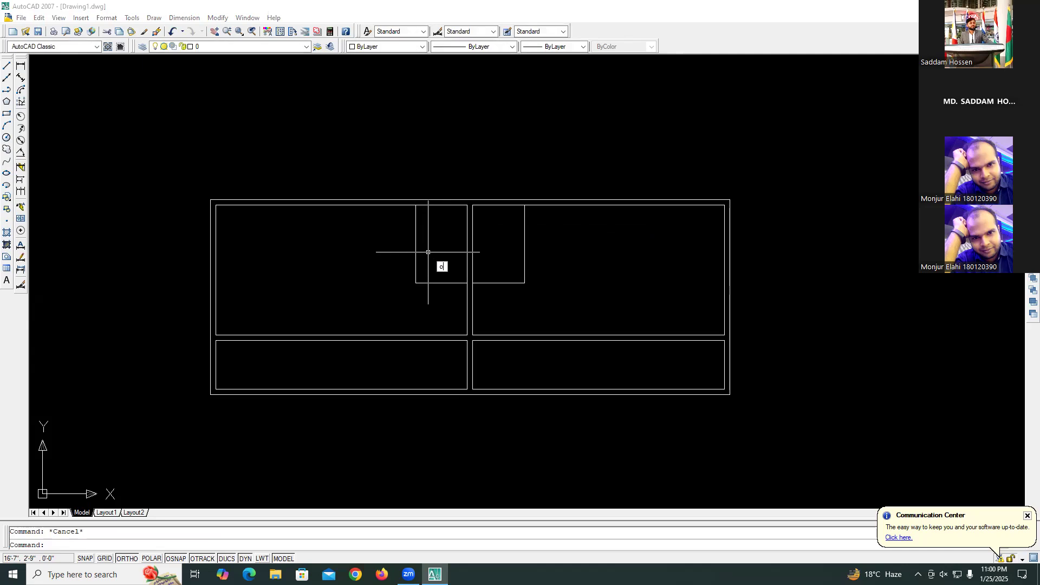
{"action": "key", "text": "Return"}
{"action": "type", "text": "5"}
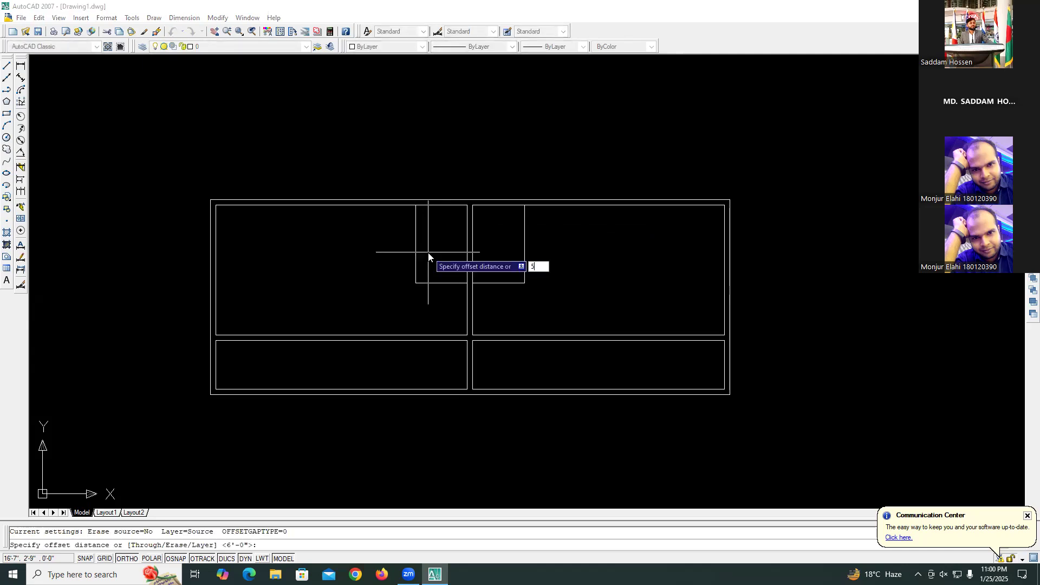
{"action": "key", "text": "Return"}
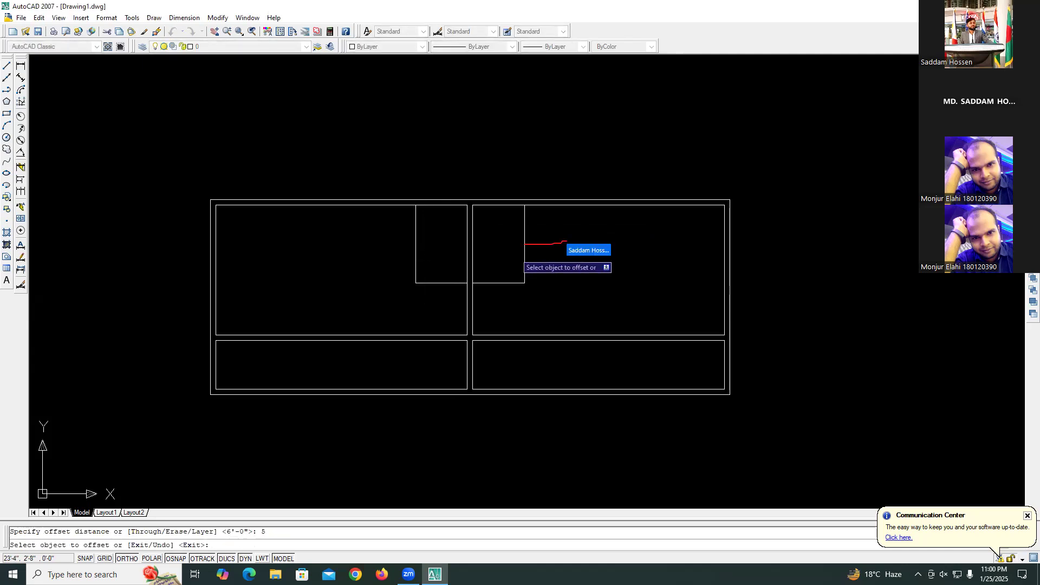
{"action": "left_click", "coordinate": [525, 258]}
{"action": "left_click", "coordinate": [537, 261]}
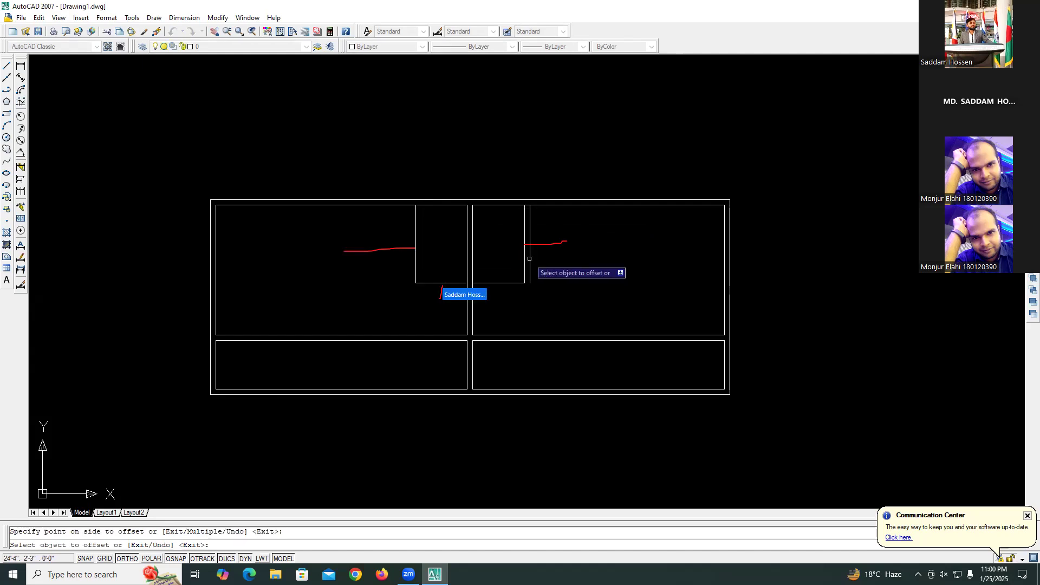
{"action": "left_click", "coordinate": [416, 244]}
{"action": "left_click", "coordinate": [413, 251]}
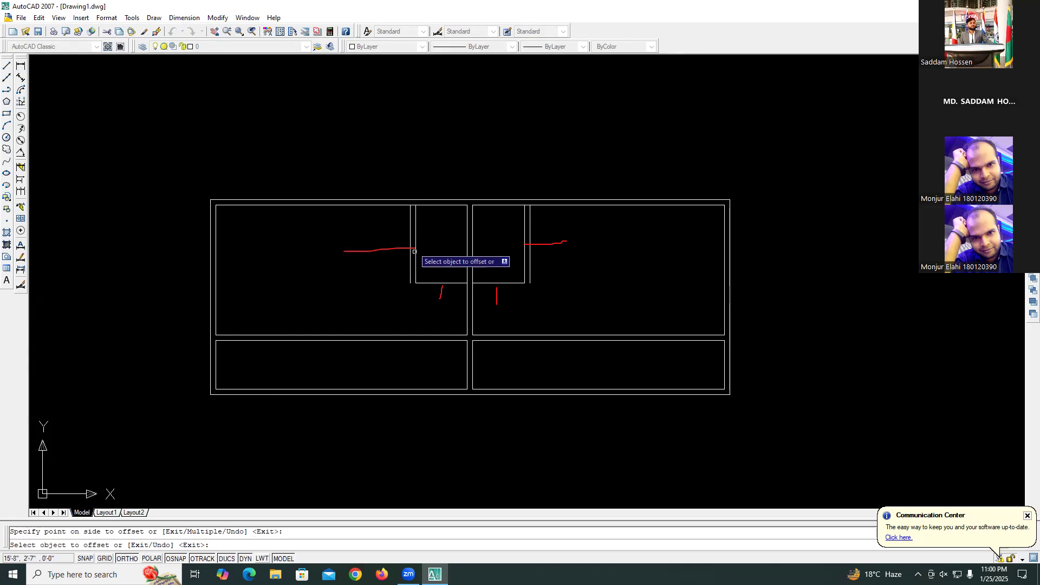
- Offset the lower lines of both small rooms downward by the same 5" distance and end the Offset command
{"action": "left_click", "coordinate": [433, 283]}
{"action": "left_click", "coordinate": [436, 292]}
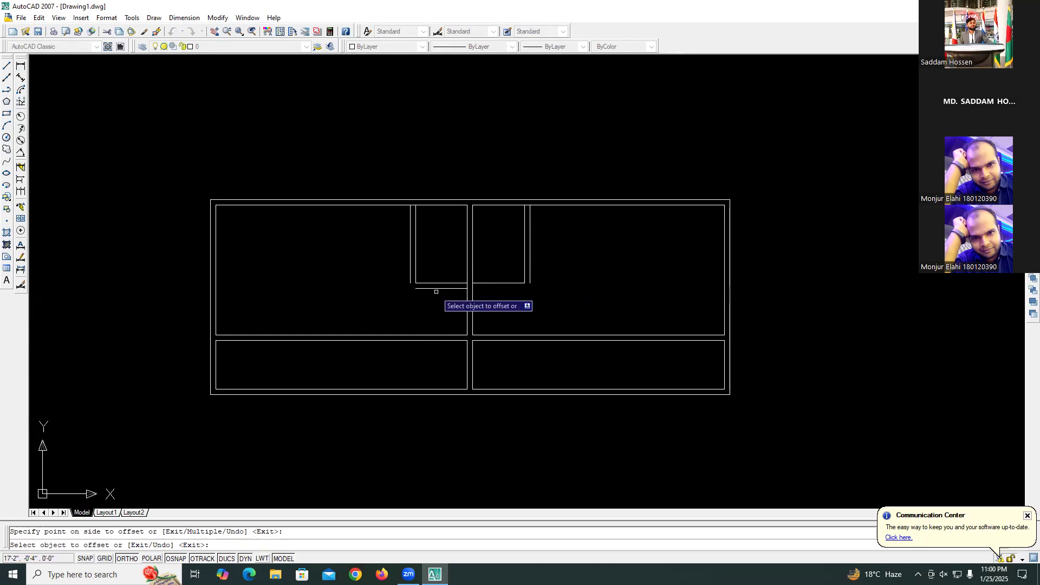
{"action": "left_click", "coordinate": [485, 283]}
{"action": "left_click", "coordinate": [490, 292]}
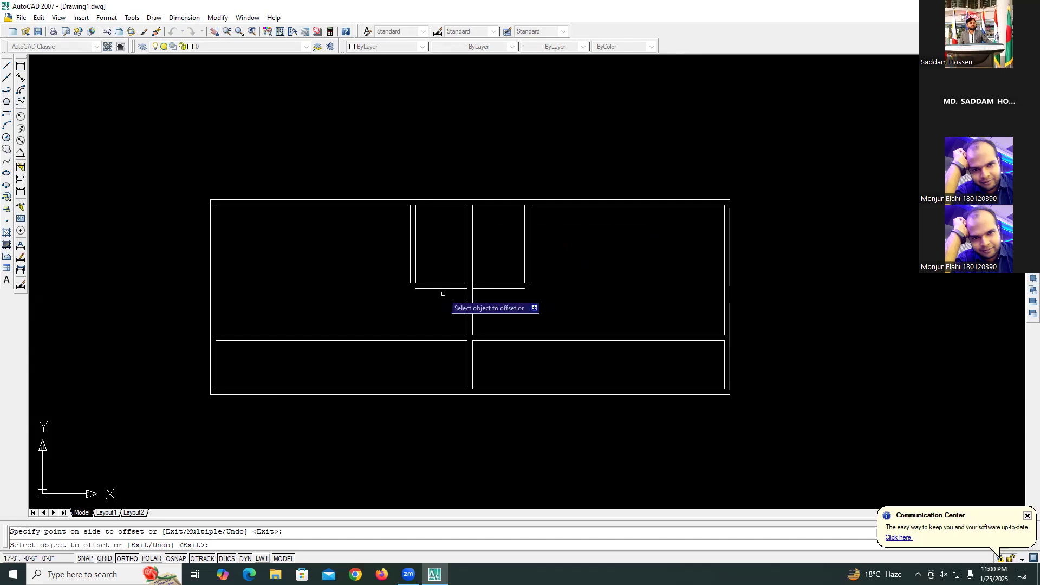
{"action": "key", "text": "Escape"}
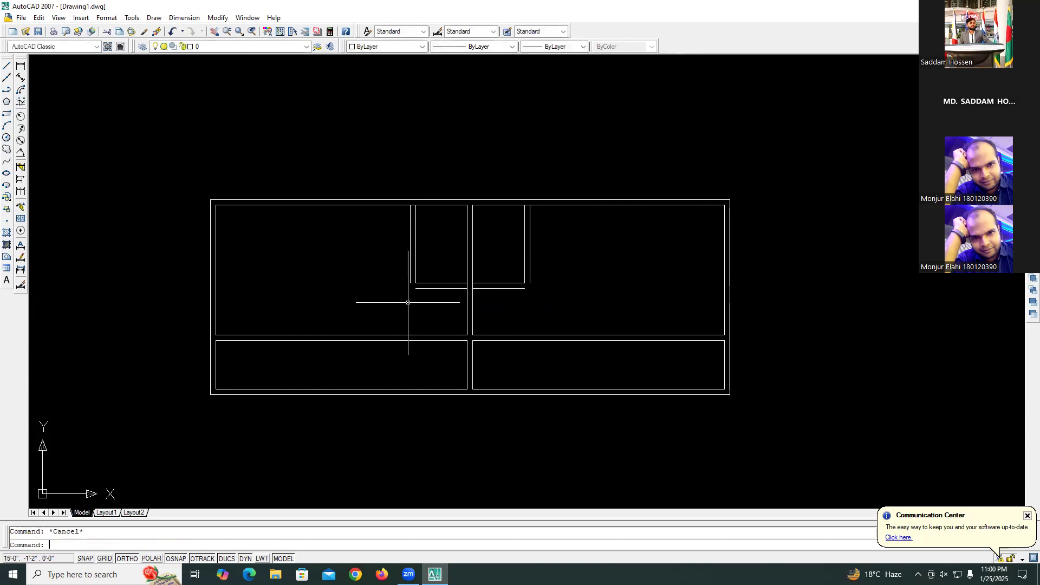
- Fillet the left small room's outer vertical and lower wall lines with zero radius to close their outside corner
{"action": "scroll", "coordinate": [409, 298], "scroll_direction": "up", "scroll_amount": 8}
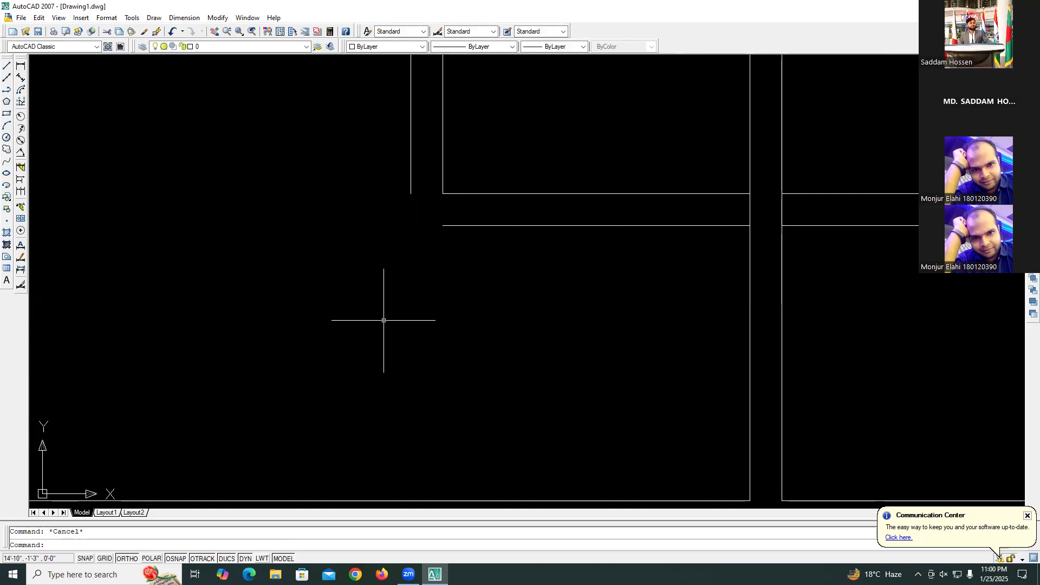
{"action": "type", "text": "f"}
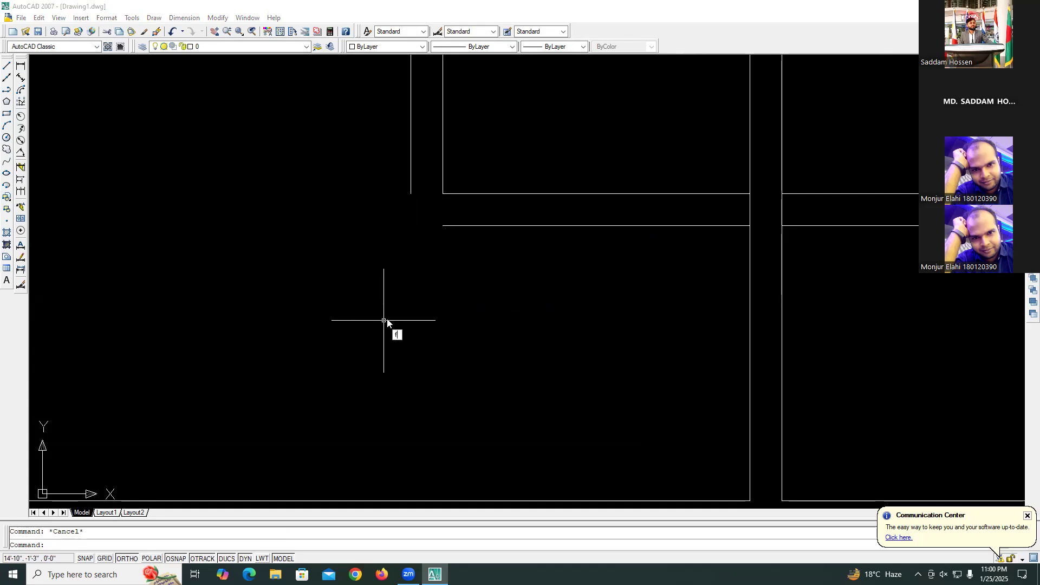
{"action": "key", "text": "Return"}
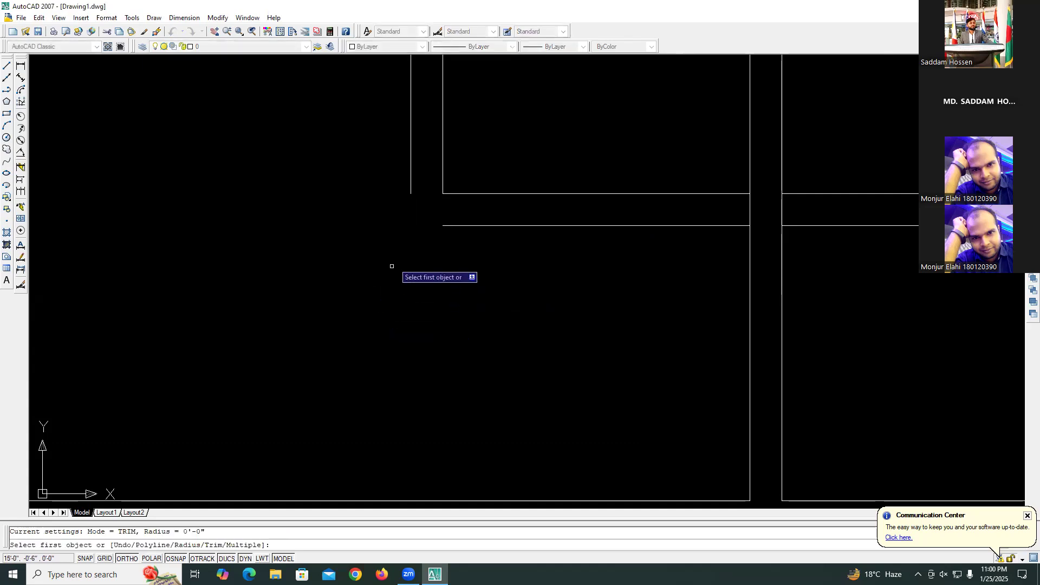
{"action": "left_click", "coordinate": [410, 196]}
{"action": "left_click", "coordinate": [440, 226]}
{"action": "left_click", "coordinate": [441, 226]}
{"action": "scroll", "coordinate": [455, 268], "scroll_direction": "down", "scroll_amount": 4}
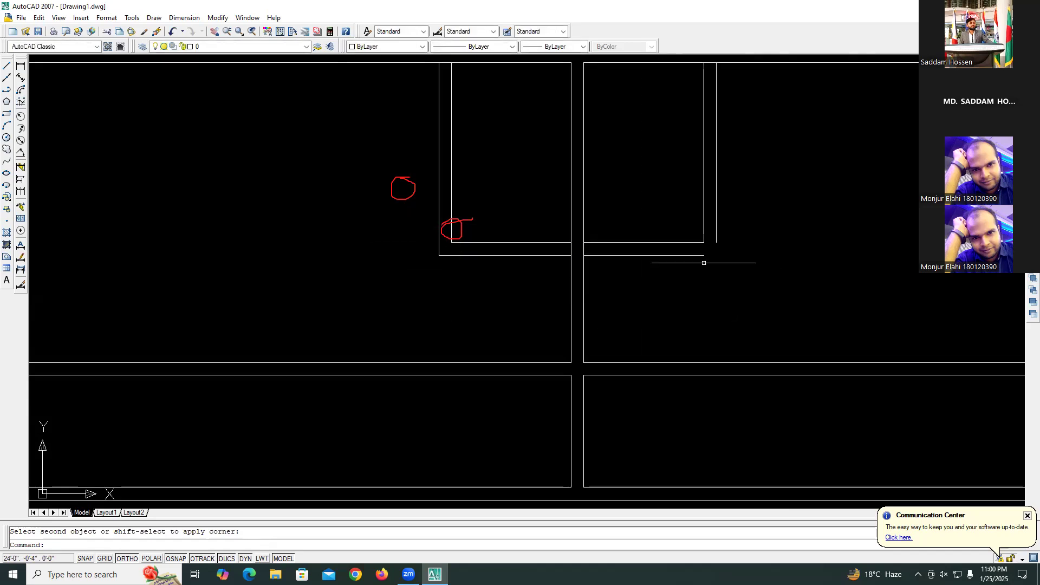
{"action": "left_click", "coordinate": [704, 255]}
{"action": "left_click", "coordinate": [717, 245]}
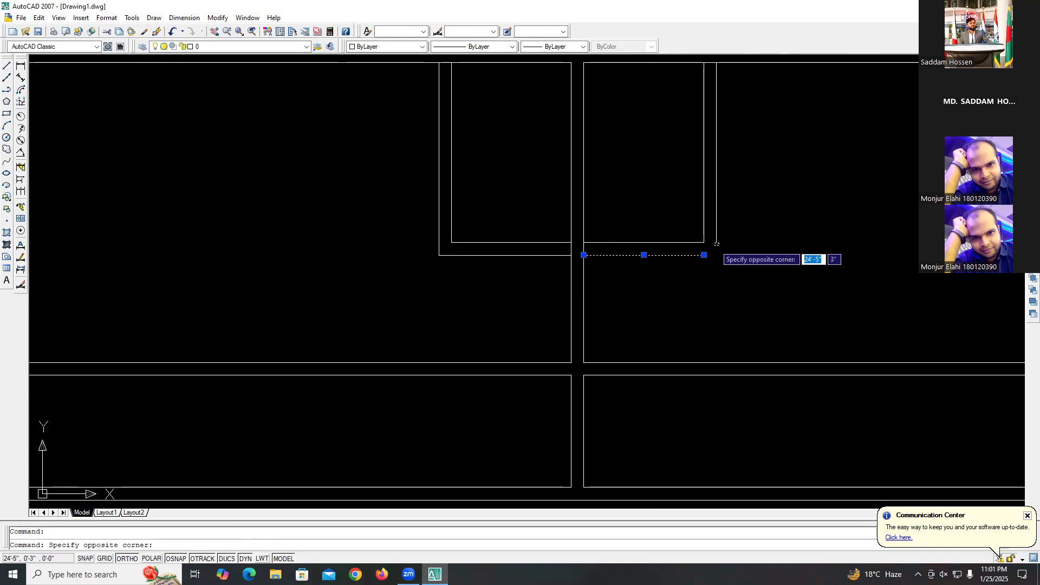
{"action": "key", "text": "Escape"}
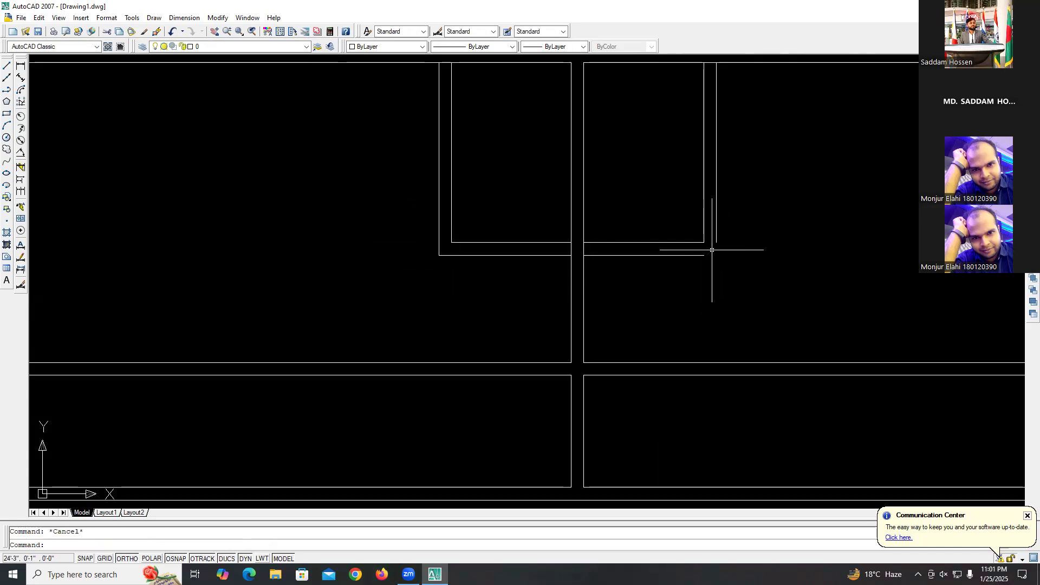
- Fillet the right small room's outer lower and vertical wall lines with zero radius into a closed corner
{"action": "type", "text": "f"}
{"action": "key", "text": "Return"}
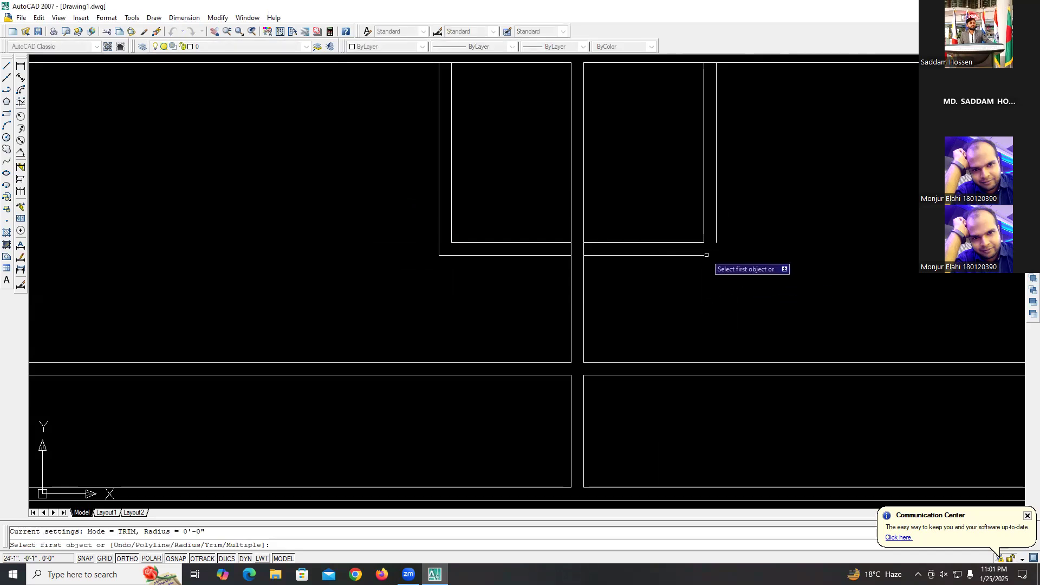
{"action": "left_click", "coordinate": [706, 255]}
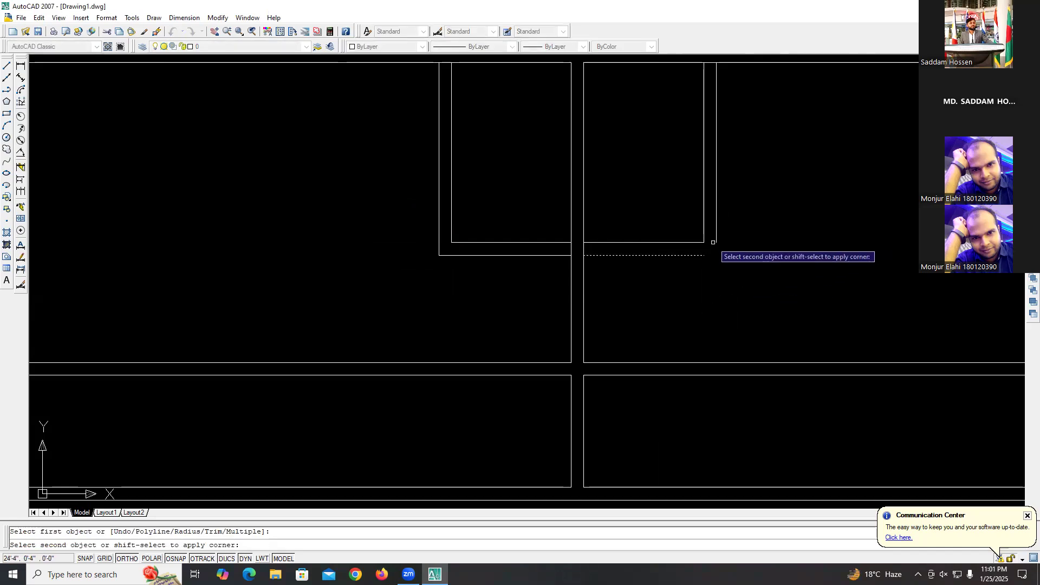
{"action": "left_click", "coordinate": [715, 242]}
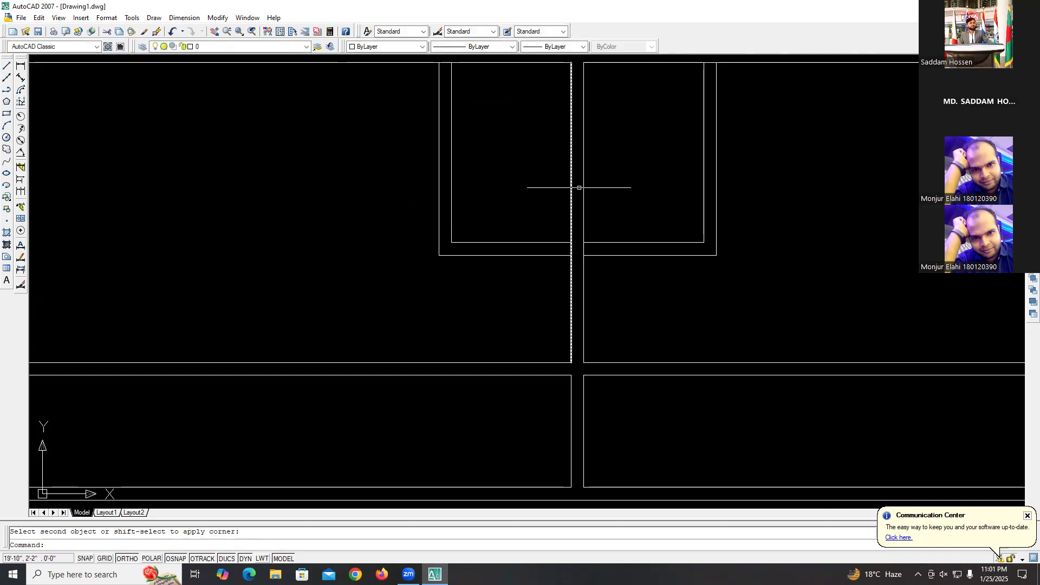
{"action": "scroll", "coordinate": [594, 200], "scroll_direction": "down", "scroll_amount": 2}
{"action": "left_click", "coordinate": [590, 202]}
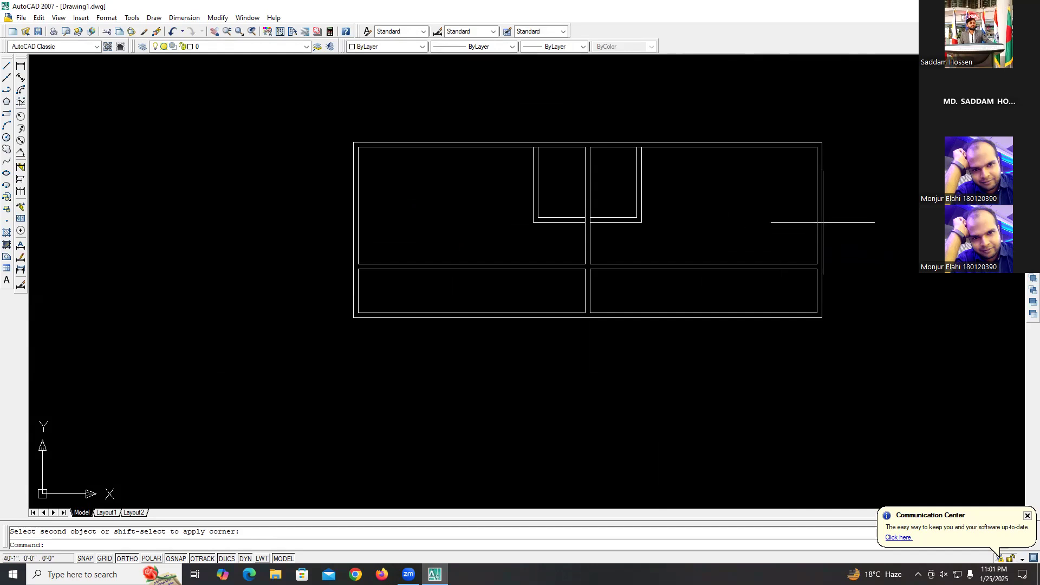
{"action": "scroll", "coordinate": [861, 213], "scroll_direction": "down", "scroll_amount": 2}
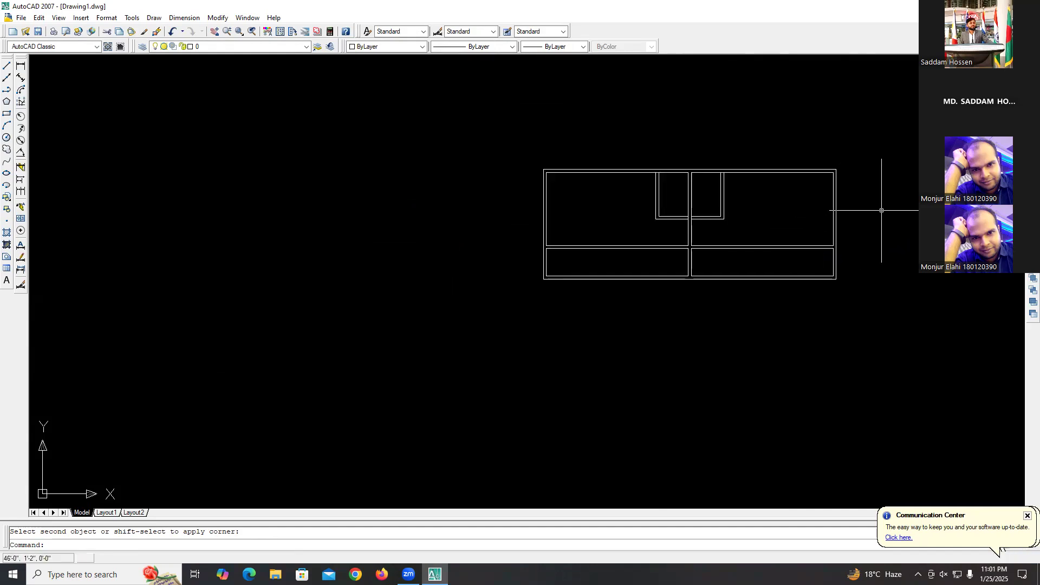
{"action": "scroll", "coordinate": [880, 212], "scroll_direction": "up", "scroll_amount": 3}
{"action": "scroll", "coordinate": [474, 293], "scroll_direction": "down", "scroll_amount": 3}
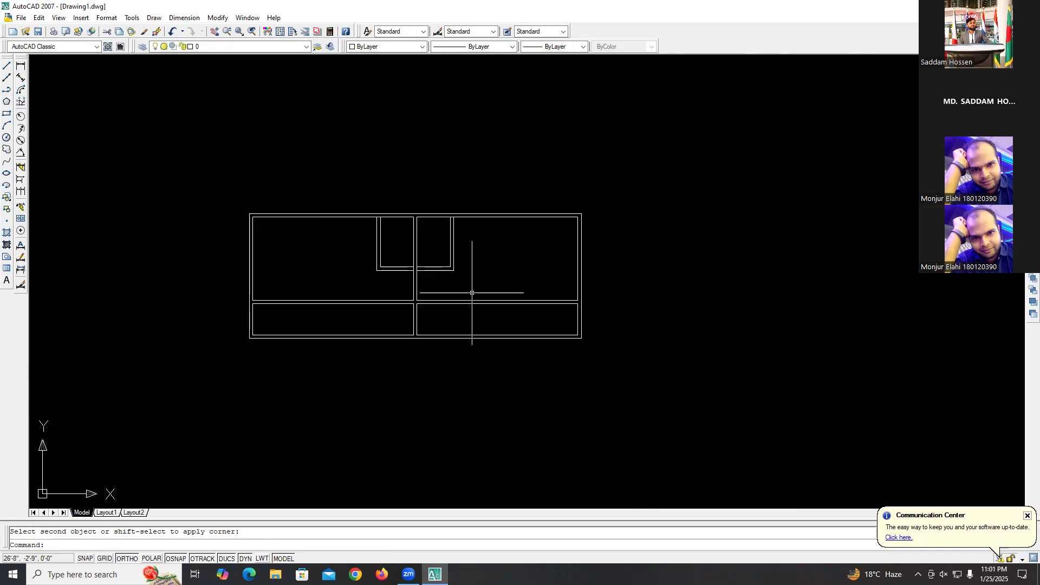
{"action": "scroll", "coordinate": [473, 293], "scroll_direction": "up", "scroll_amount": 3}
{"action": "scroll", "coordinate": [473, 293], "scroll_direction": "down", "scroll_amount": 4}
{"action": "scroll", "coordinate": [430, 300], "scroll_direction": "up", "scroll_amount": 3}
{"action": "scroll", "coordinate": [431, 298], "scroll_direction": "down", "scroll_amount": 4}
{"action": "scroll", "coordinate": [434, 296], "scroll_direction": "up", "scroll_amount": 3}
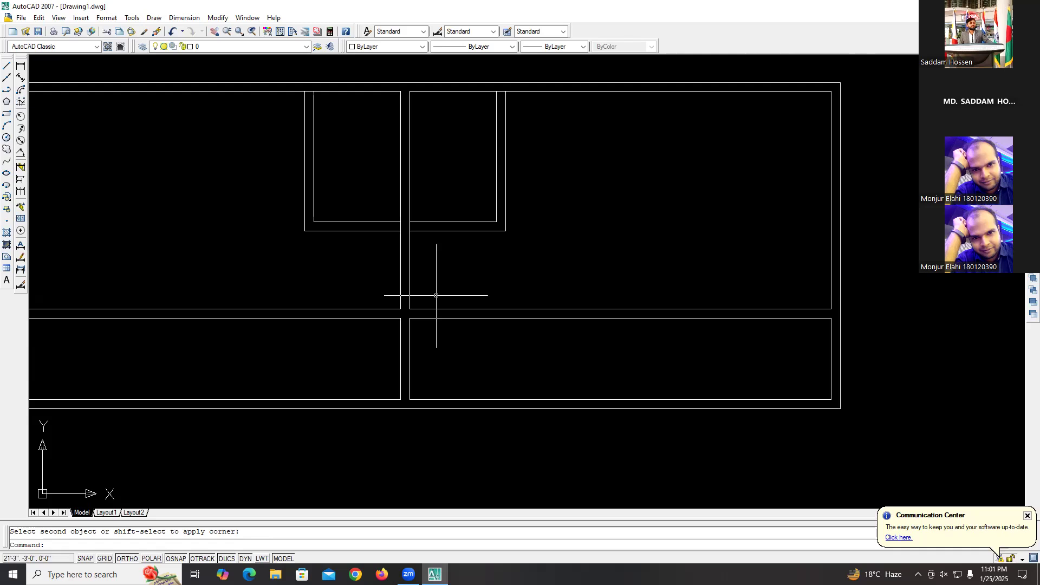
{"action": "scroll", "coordinate": [436, 295], "scroll_direction": "down", "scroll_amount": 2}
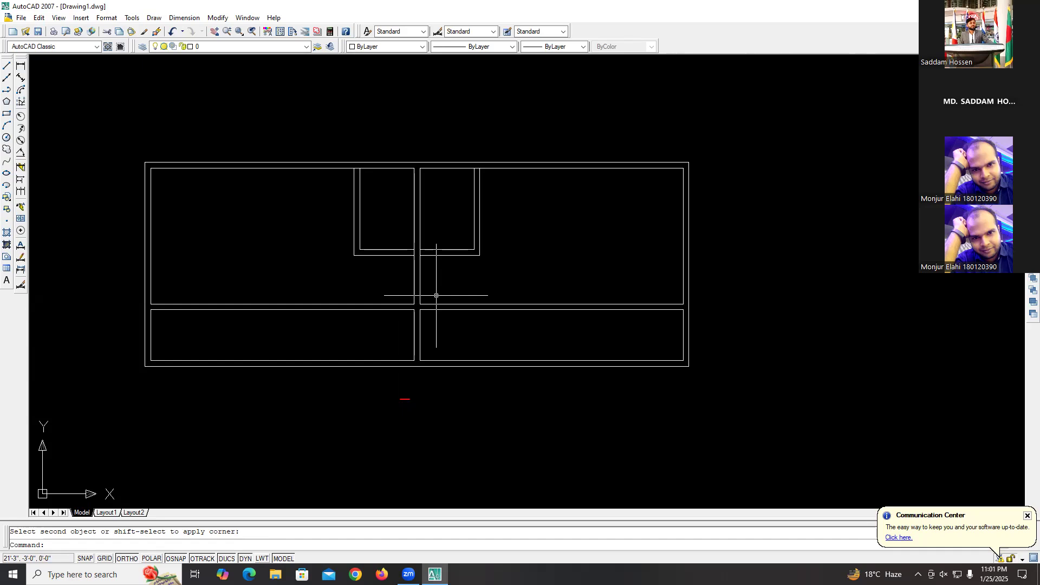
{"action": "type", "text": "ex"}
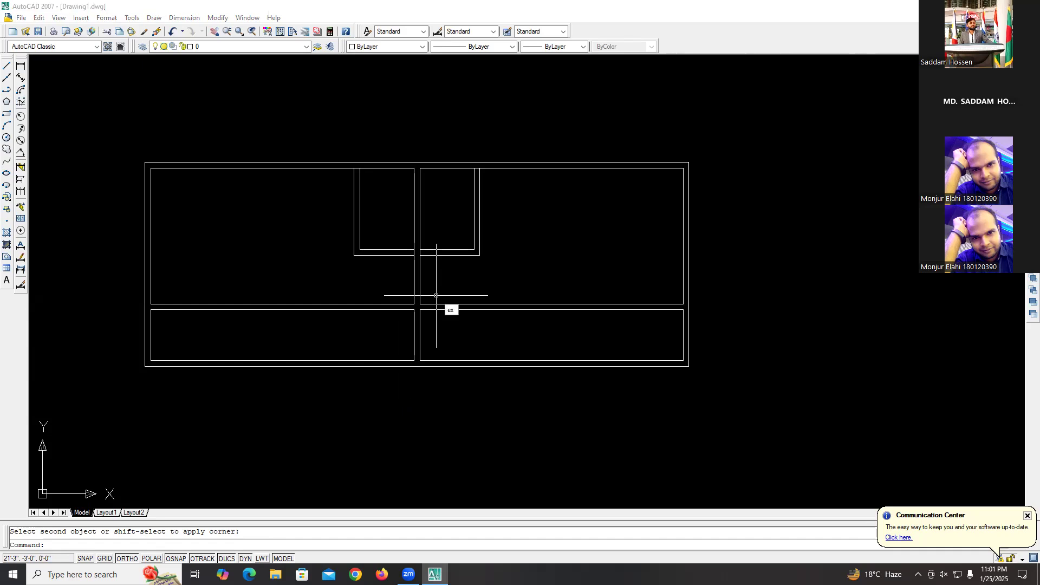
{"action": "key", "text": "Return"}
{"action": "key", "text": "Return"}
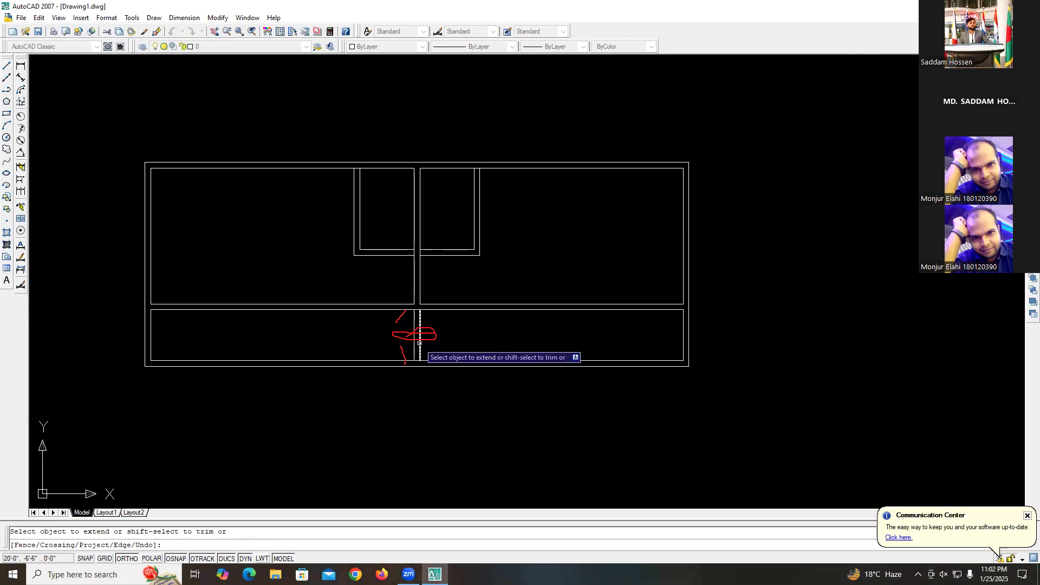
{"action": "key", "text": "Escape"}
{"action": "key", "text": "Escape"}
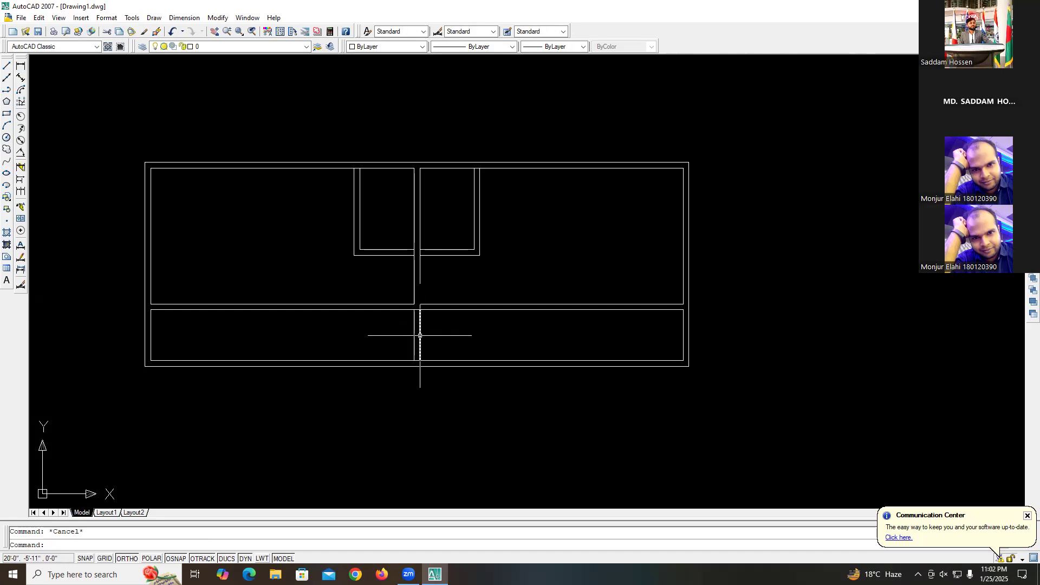
- Erase both lines of the central partition in the lower strip to merge its two rooms into one
{"action": "left_click", "coordinate": [420, 336]}
{"action": "left_click", "coordinate": [413, 335]}
{"action": "key", "text": "Delete"}
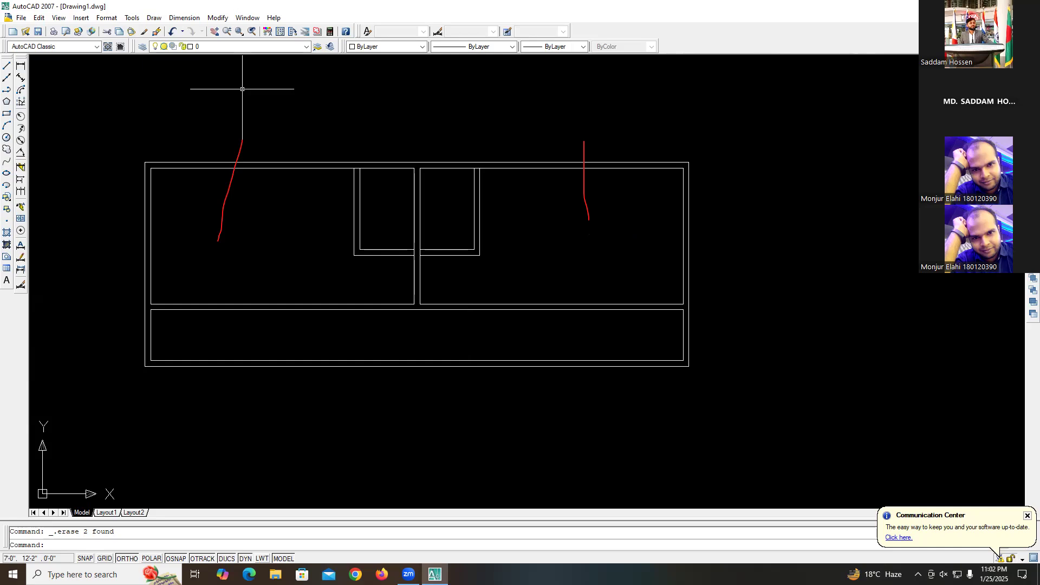
{"action": "key", "text": "Escape"}
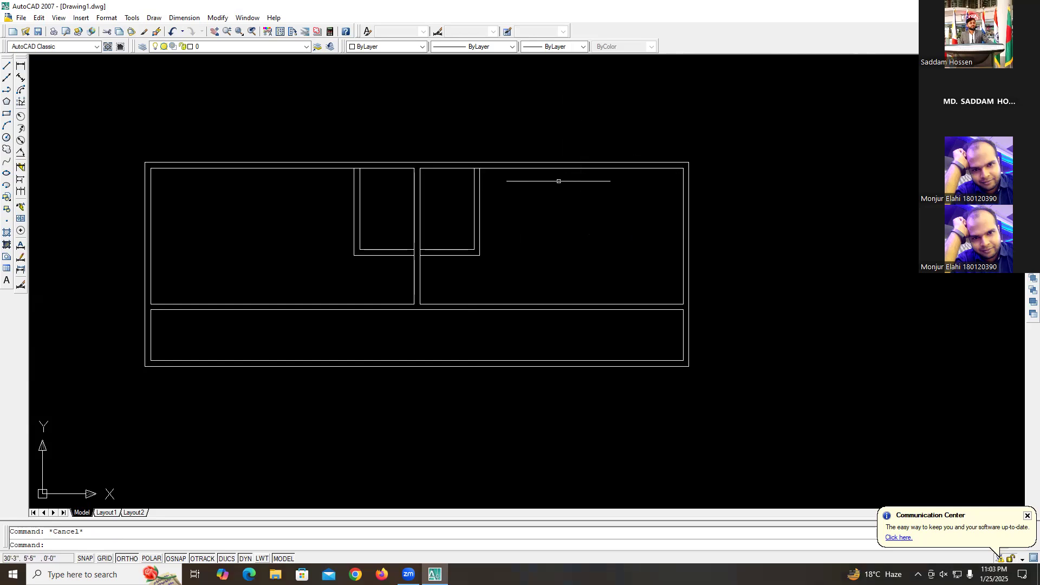
- Draw a vertical line upward from the top wall's inner line in the upper-right room to above the plan
{"action": "type", "text": "l"}
{"action": "key", "text": "Return"}
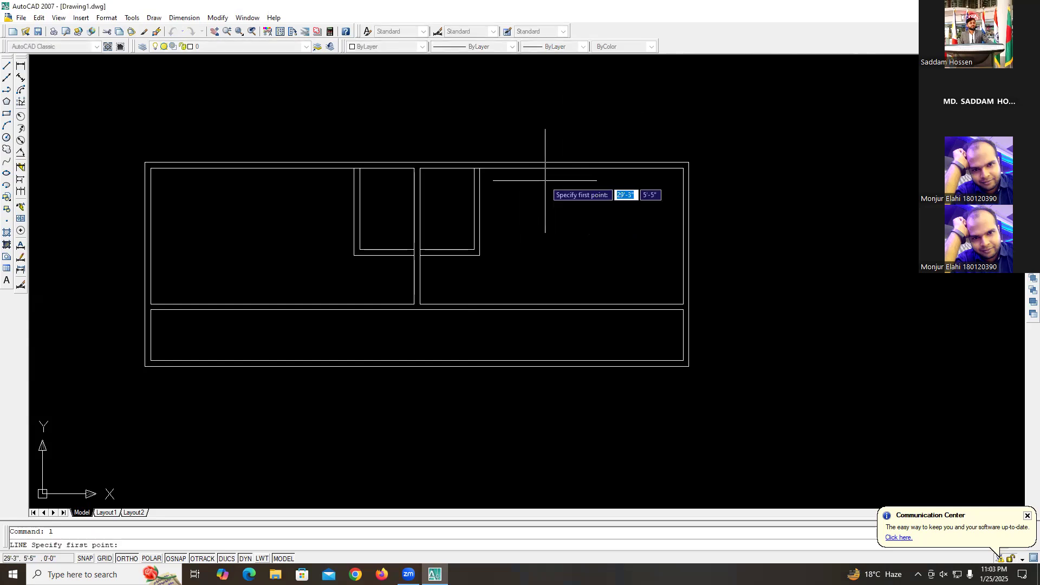
{"action": "left_click", "coordinate": [581, 169]}
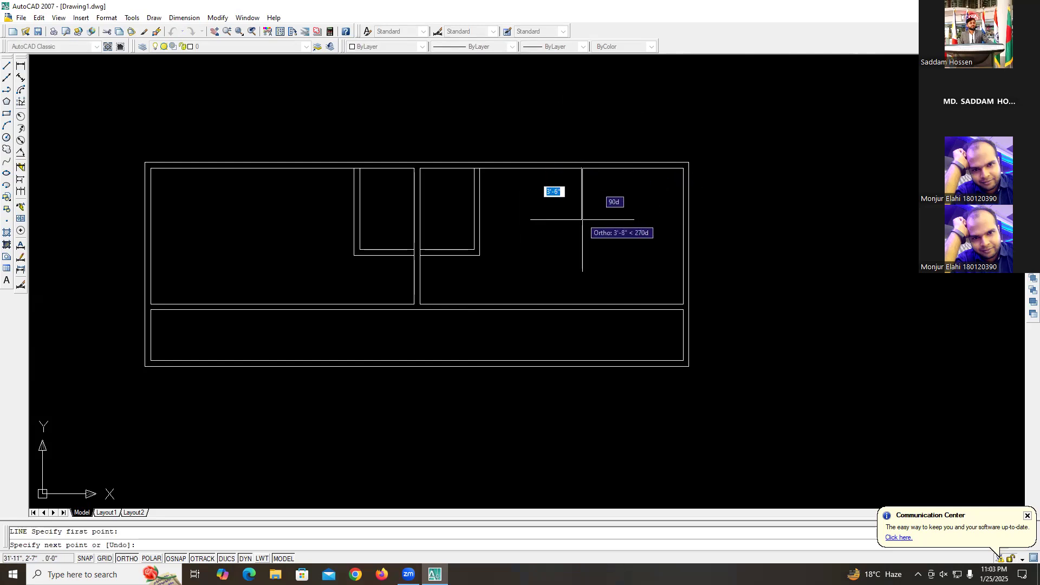
{"action": "left_click", "coordinate": [585, 110]}
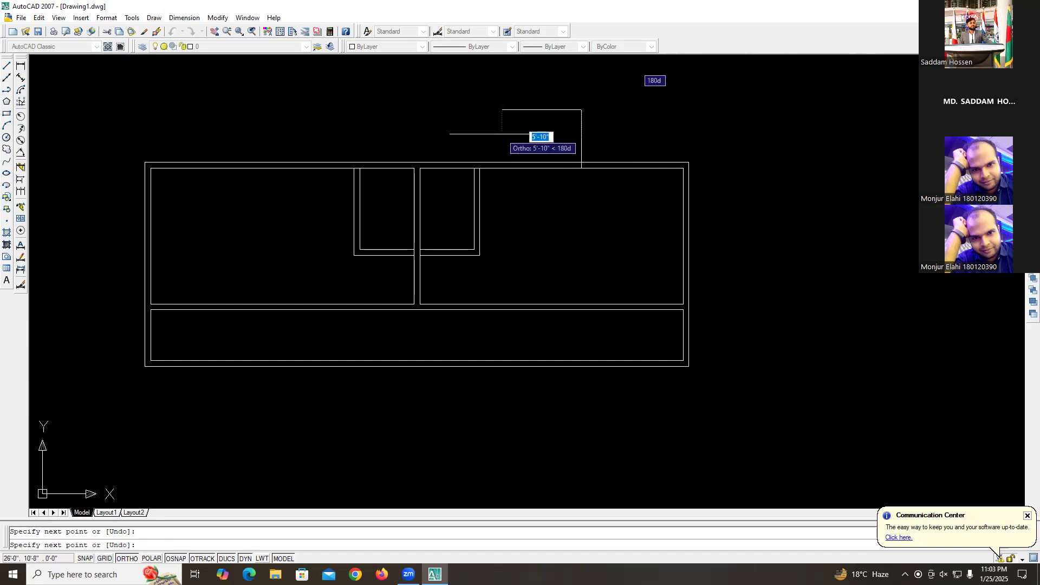
{"action": "key", "text": "Escape"}
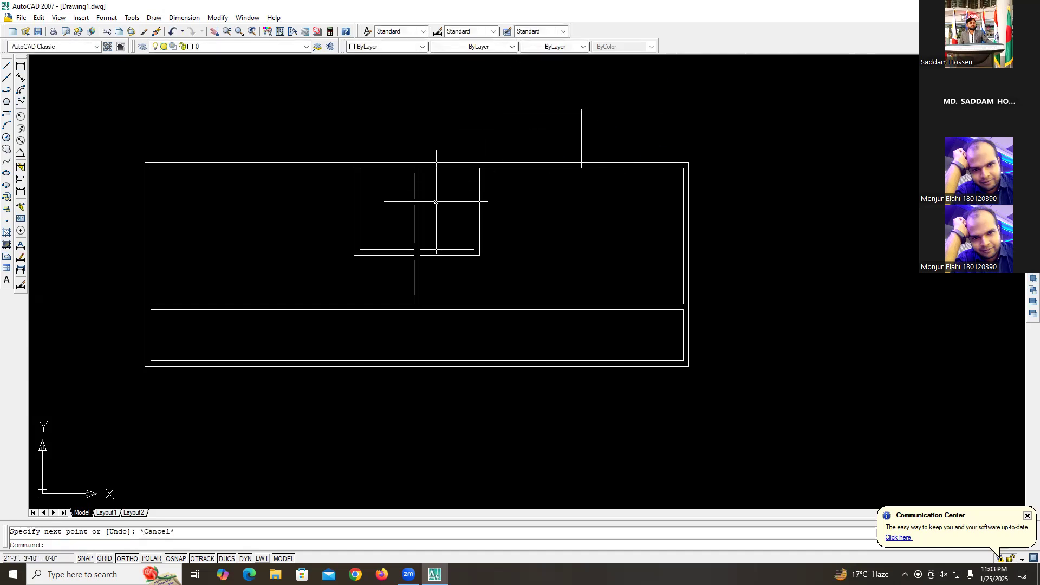
- Draw a similar vertical line upward from the top wall's inner line in the upper-left room
{"action": "key", "text": "space"}
{"action": "left_click", "coordinate": [243, 168]}
{"action": "left_click", "coordinate": [244, 133]}
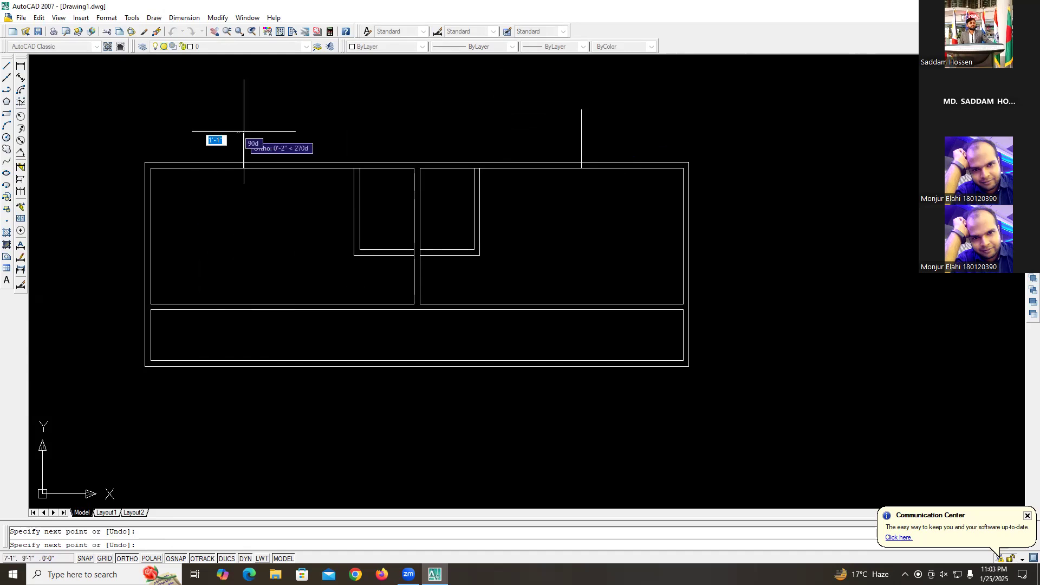
{"action": "left_click", "coordinate": [244, 104]}
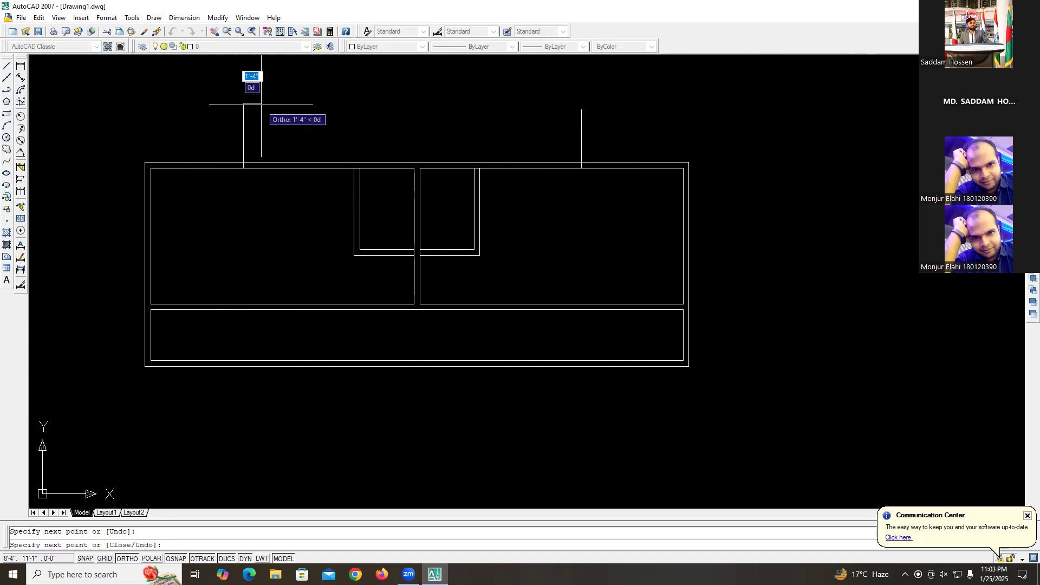
{"action": "type", "text": "`"}
{"action": "key", "text": "Escape"}
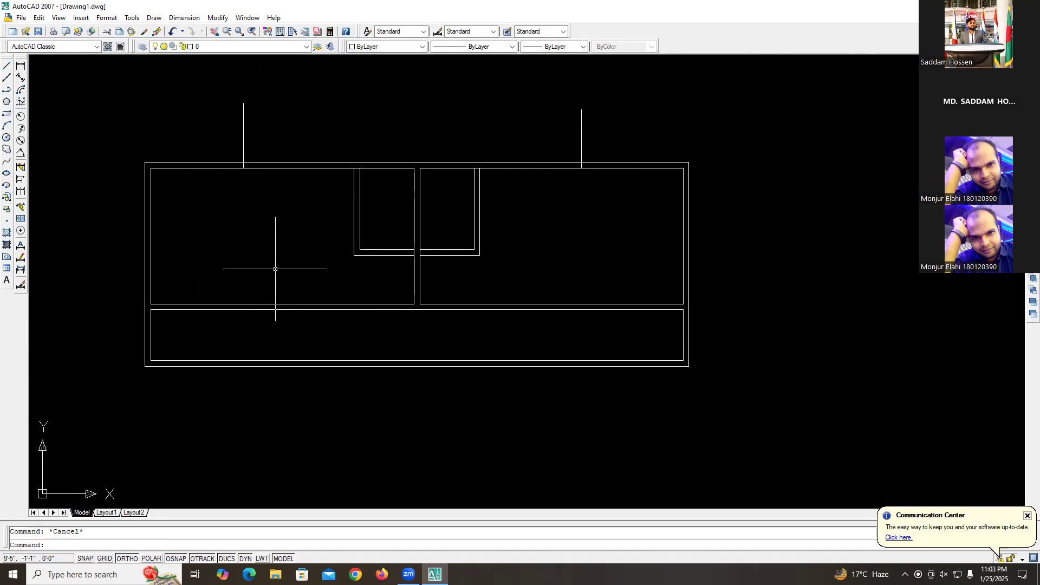
- Offset the vertical reference line above the upper-left room by 2.5' to both sides
{"action": "type", "text": "o"}
{"action": "key", "text": "Return"}
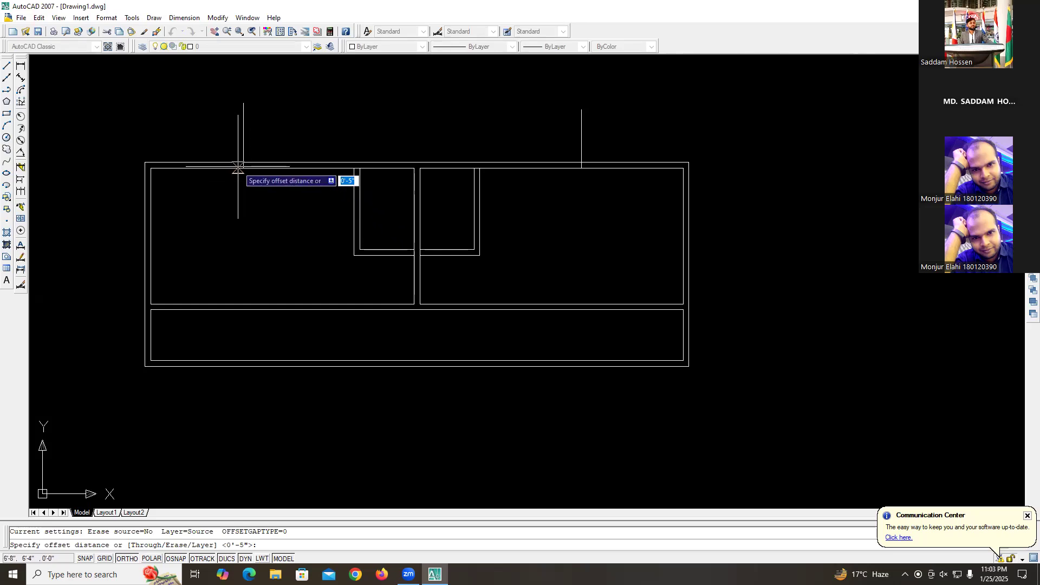
{"action": "type", "text": "2.5'"}
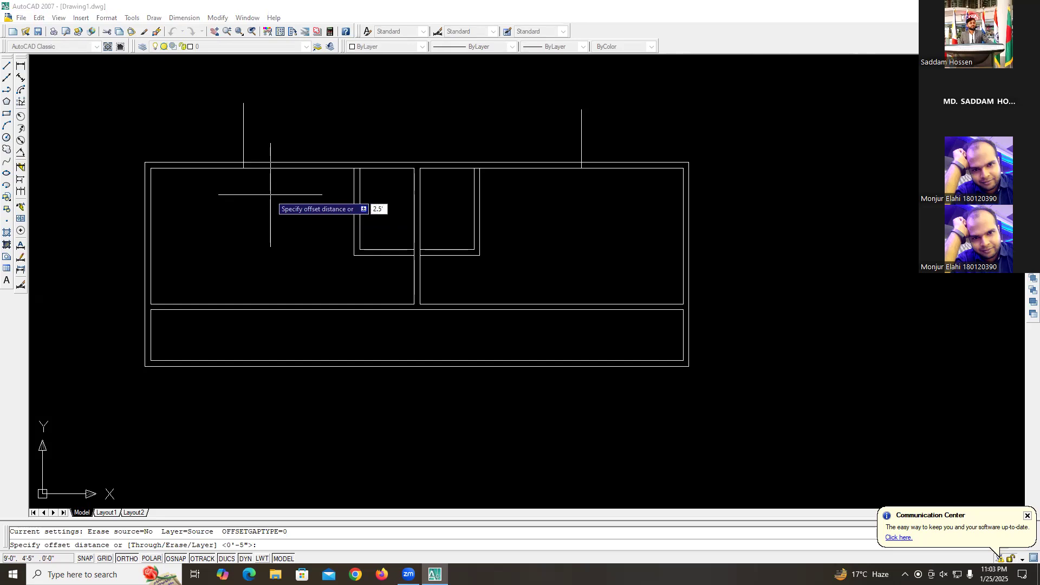
{"action": "key", "text": "Return"}
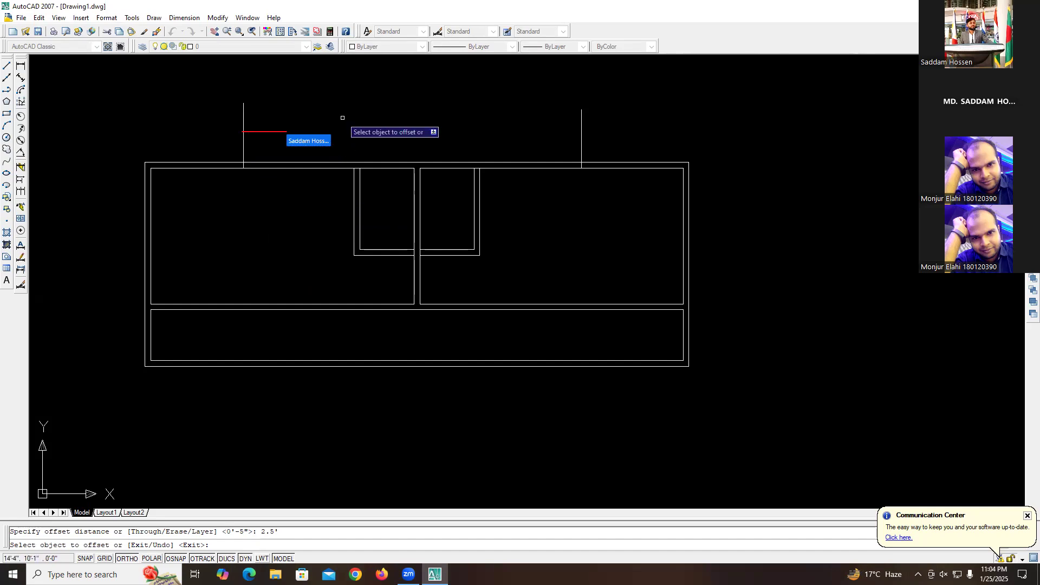
{"action": "left_click", "coordinate": [244, 148]}
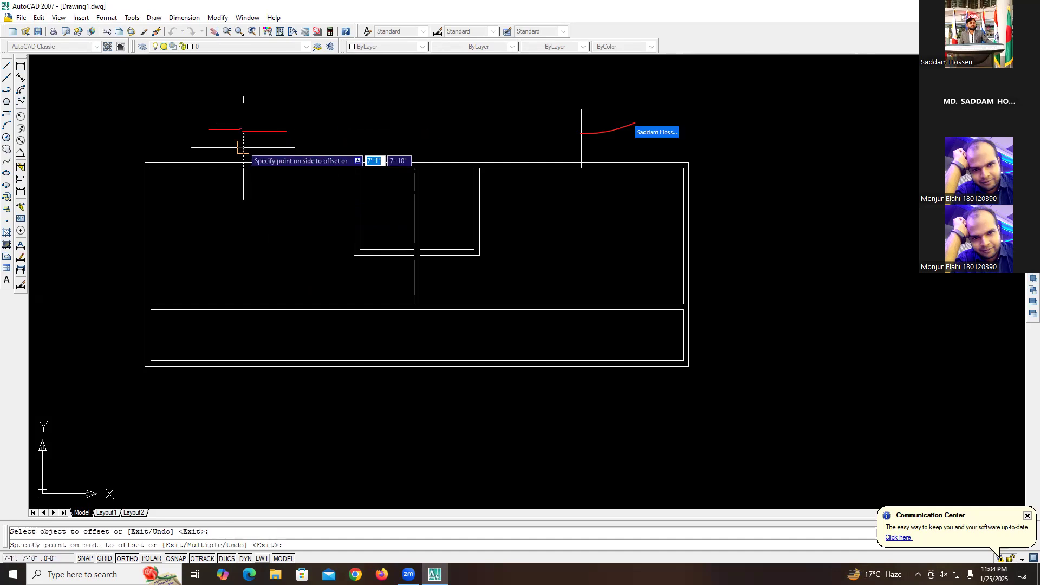
{"action": "left_click", "coordinate": [239, 145]}
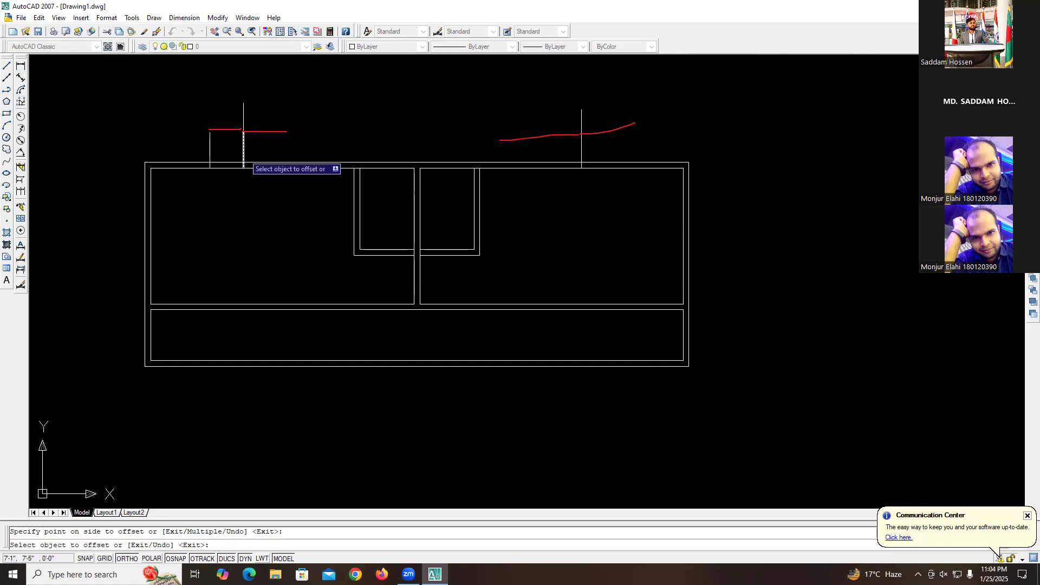
{"action": "left_click", "coordinate": [244, 155]}
{"action": "left_click", "coordinate": [266, 151]}
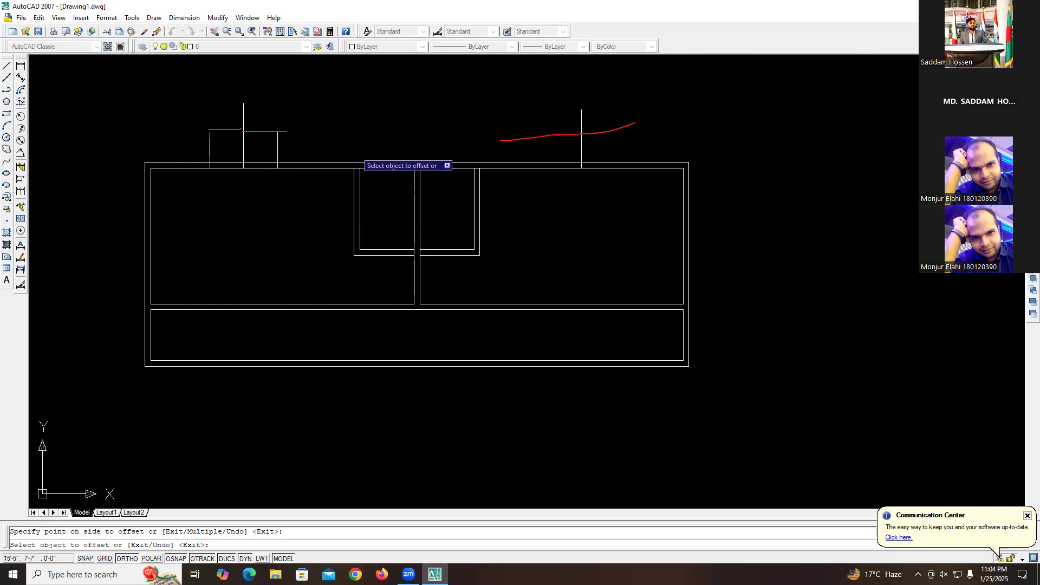
- Offset the vertical reference line above the upper-right room by 2.5' to both sides
{"action": "left_click", "coordinate": [581, 158]}
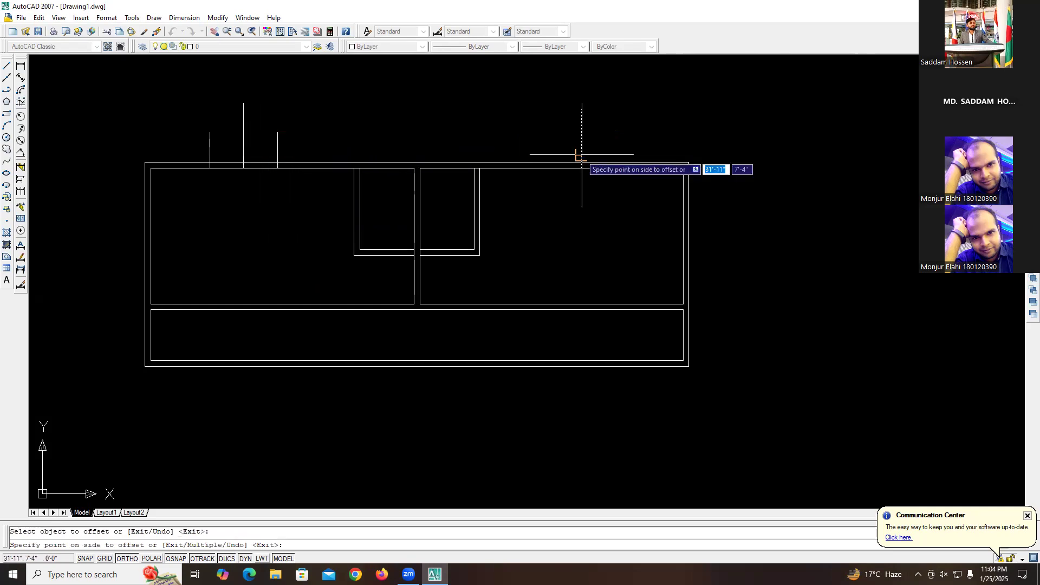
{"action": "left_click", "coordinate": [602, 155]}
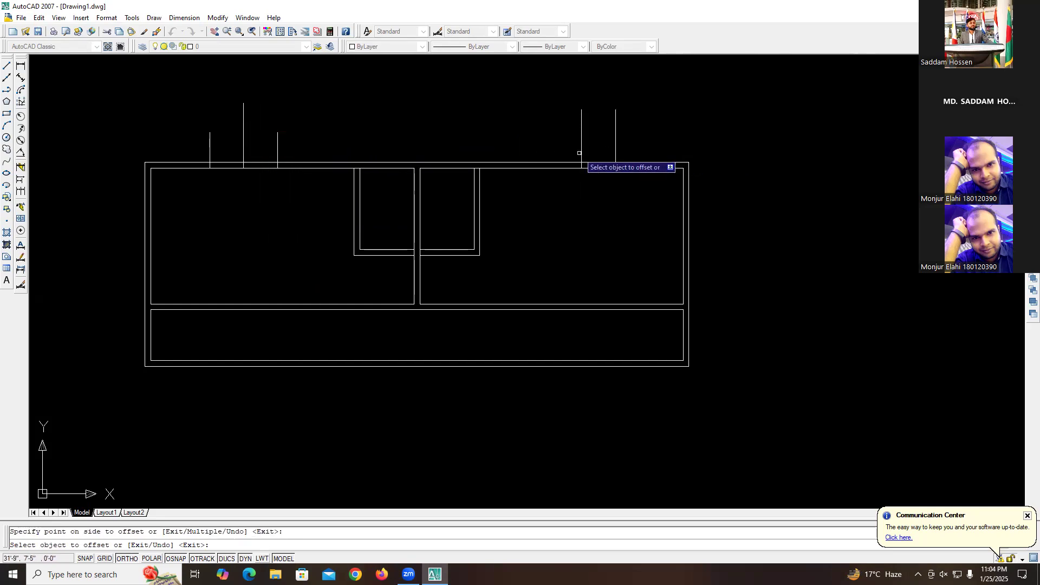
{"action": "left_click", "coordinate": [581, 151]}
{"action": "left_click", "coordinate": [561, 158]}
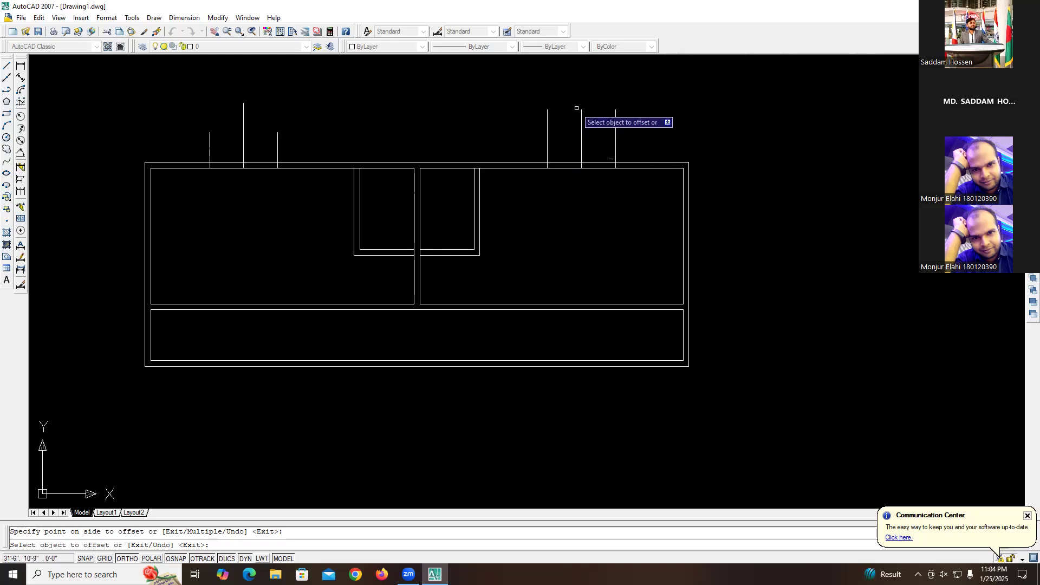
{"action": "left_click", "coordinate": [581, 123]}
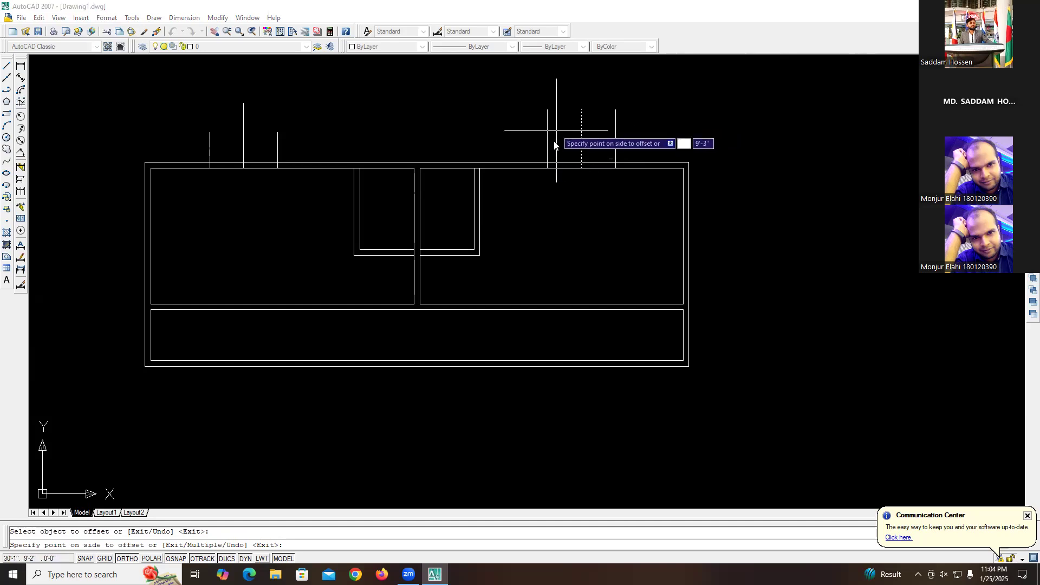
{"action": "key", "text": "Escape"}
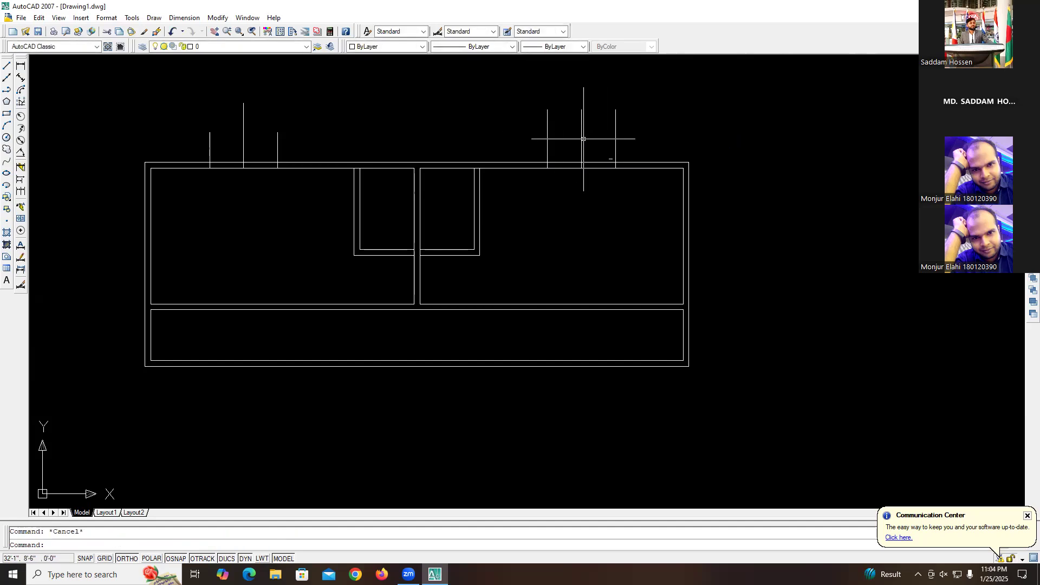
- Erase the original middle reference lines above both upper rooms, leaving only the offset lines
{"action": "left_click", "coordinate": [582, 139]}
{"action": "key", "text": "Delete"}
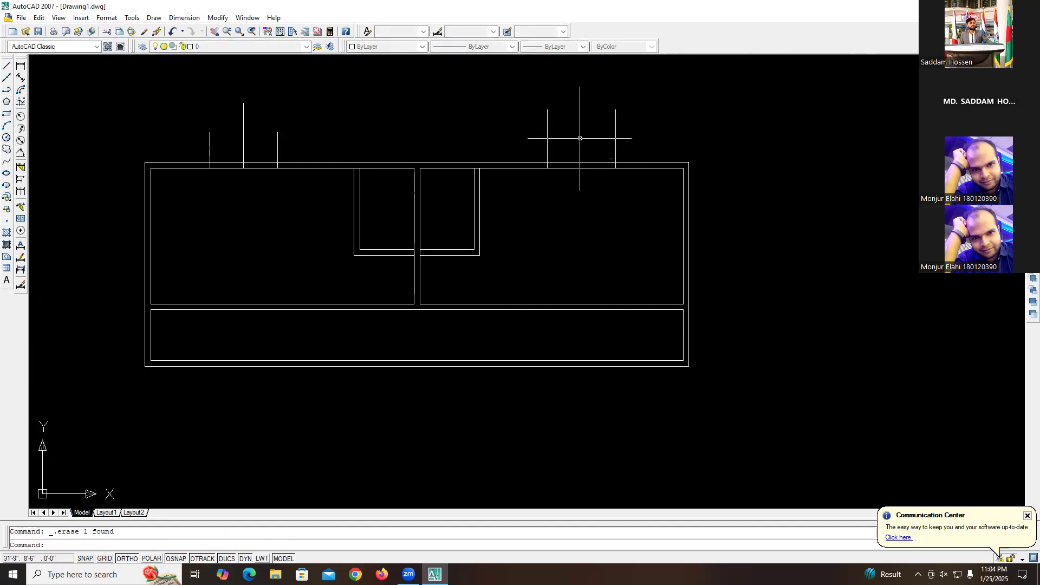
{"action": "left_click", "coordinate": [243, 133]}
{"action": "key", "text": "Delete"}
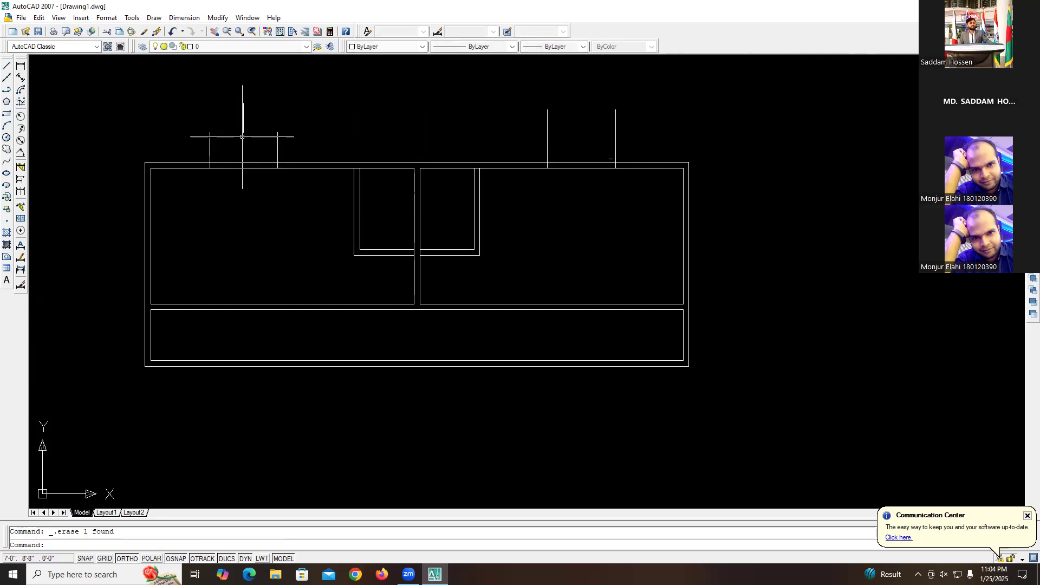
{"action": "left_click", "coordinate": [243, 114]}
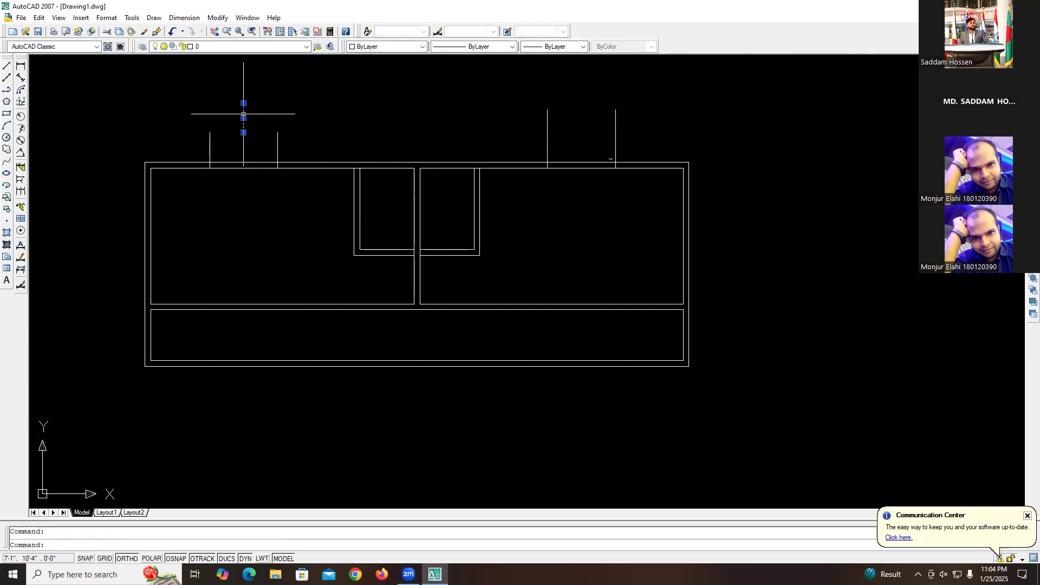
{"action": "key", "text": "Delete"}
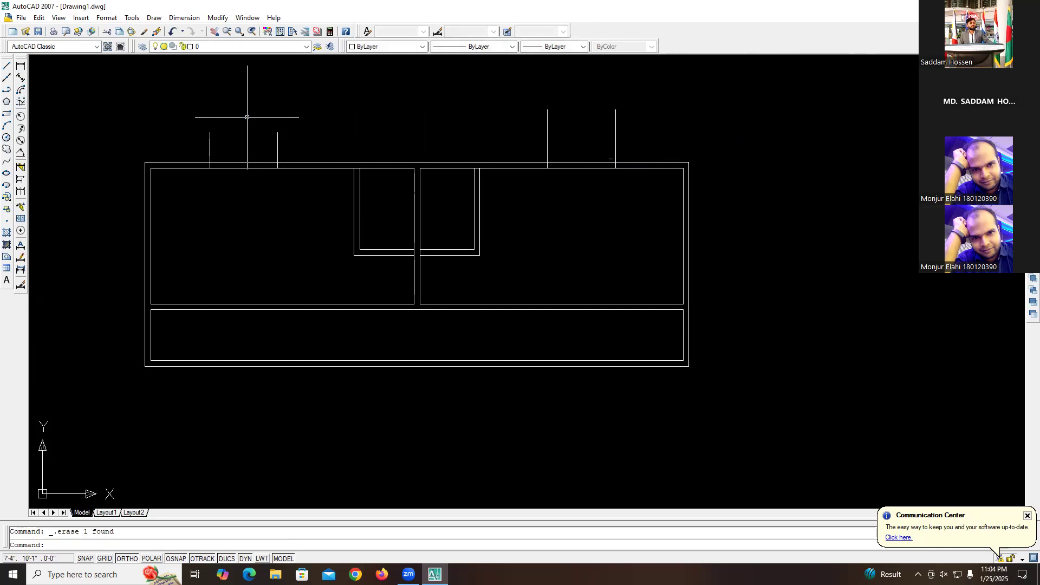
- Trim the four offset lines back to the top wall's outer line so only the parts within the wall remain
{"action": "type", "text": "t"}
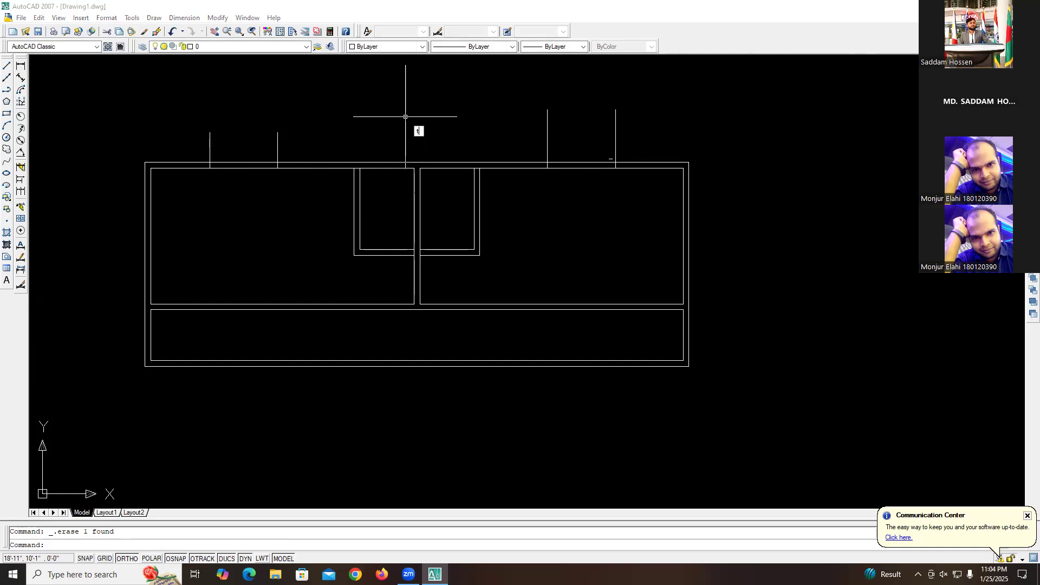
{"action": "type", "text": "r"}
{"action": "key", "text": "Return"}
{"action": "key", "text": "Return"}
{"action": "left_click", "coordinate": [277, 147]}
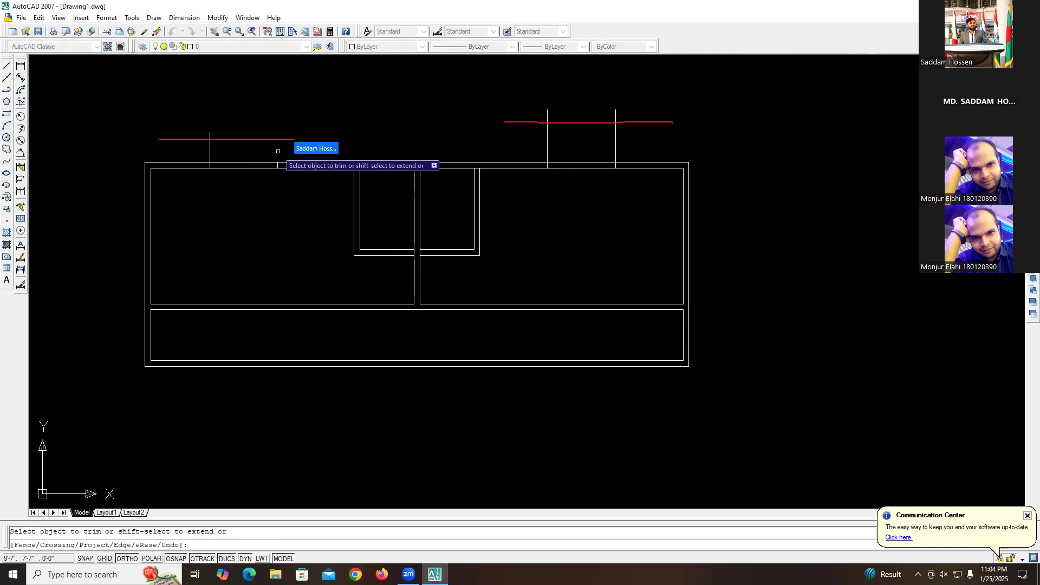
{"action": "left_click", "coordinate": [210, 151]}
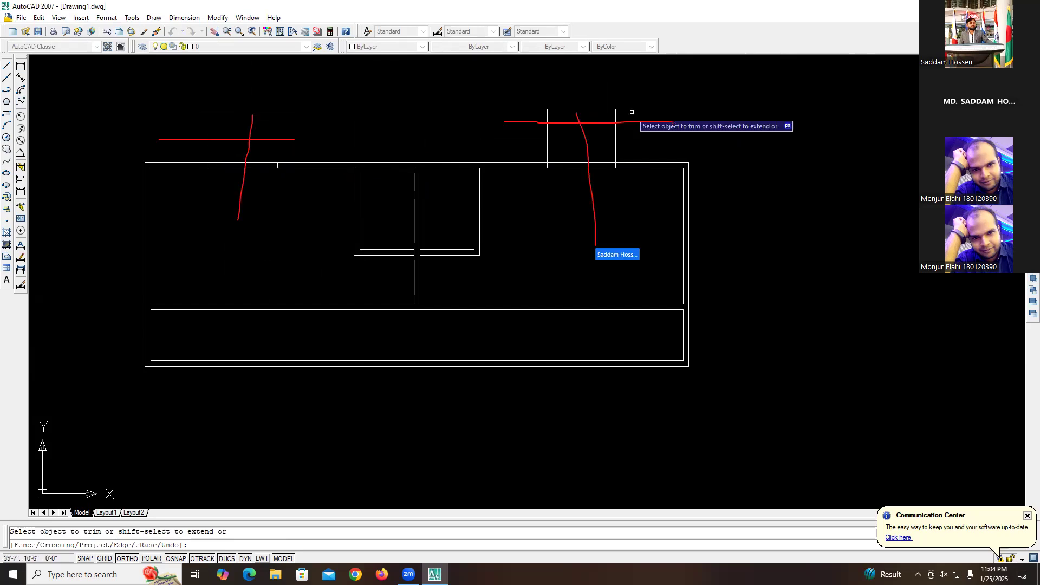
{"action": "left_click", "coordinate": [548, 142]}
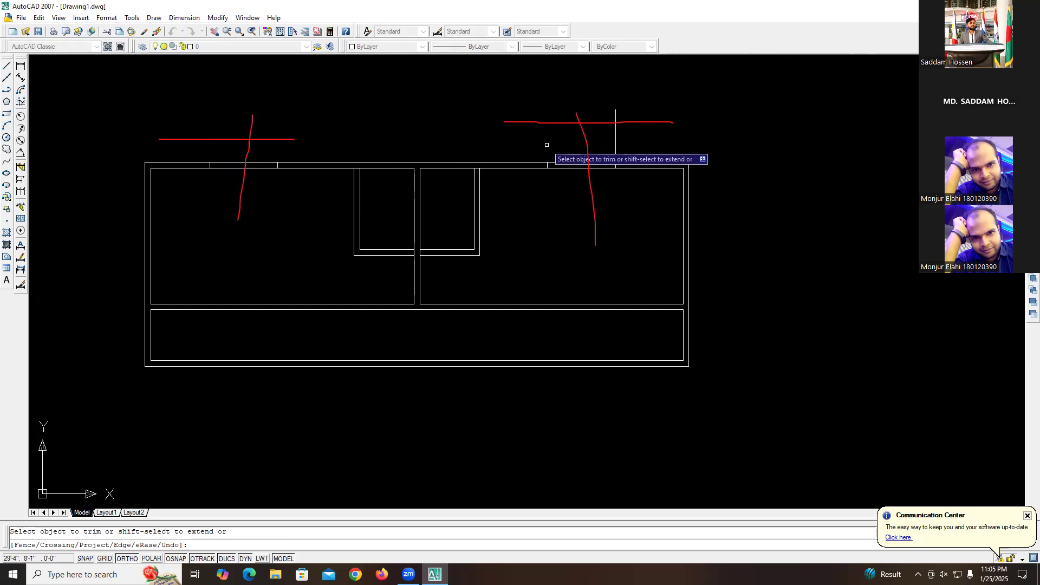
{"action": "left_click", "coordinate": [618, 125]}
{"action": "left_click", "coordinate": [612, 127]}
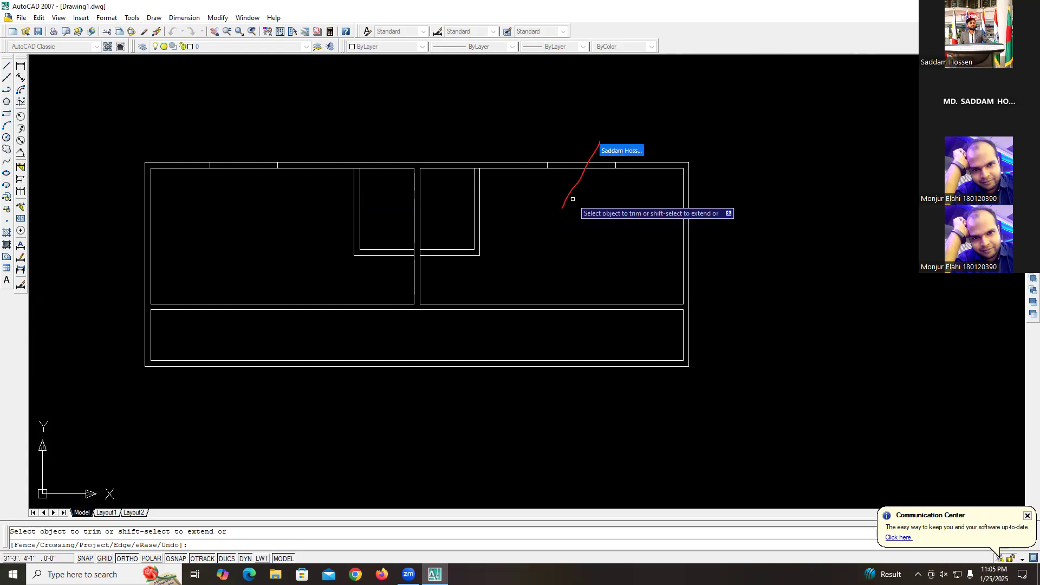
- Trim both top wall lines between each pair of short cross lines to cut openings in the two upper rooms
{"action": "left_click", "coordinate": [578, 183]}
{"action": "left_click", "coordinate": [577, 126]}
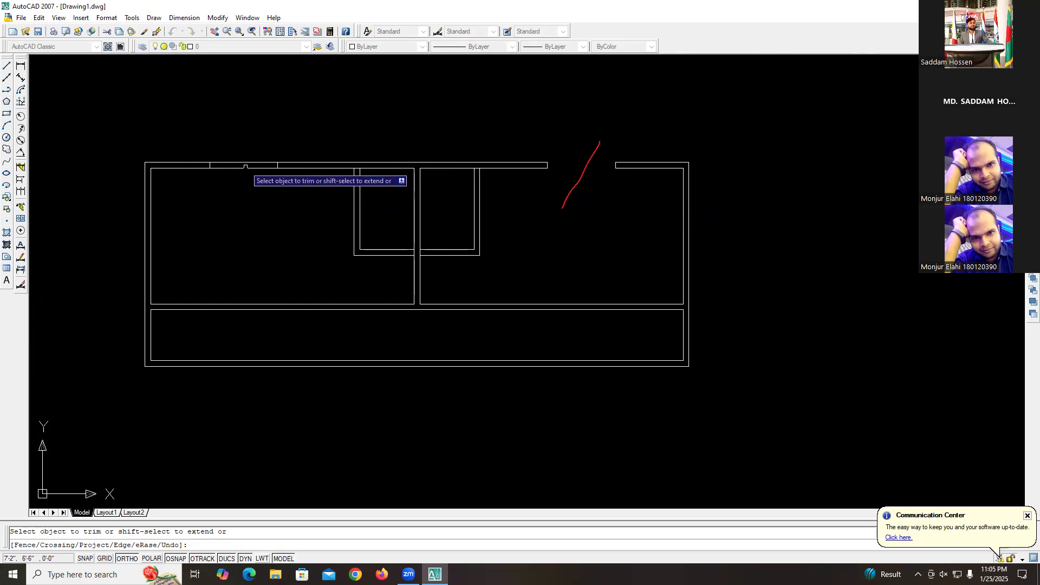
{"action": "left_click", "coordinate": [249, 194]}
{"action": "left_click", "coordinate": [243, 145]}
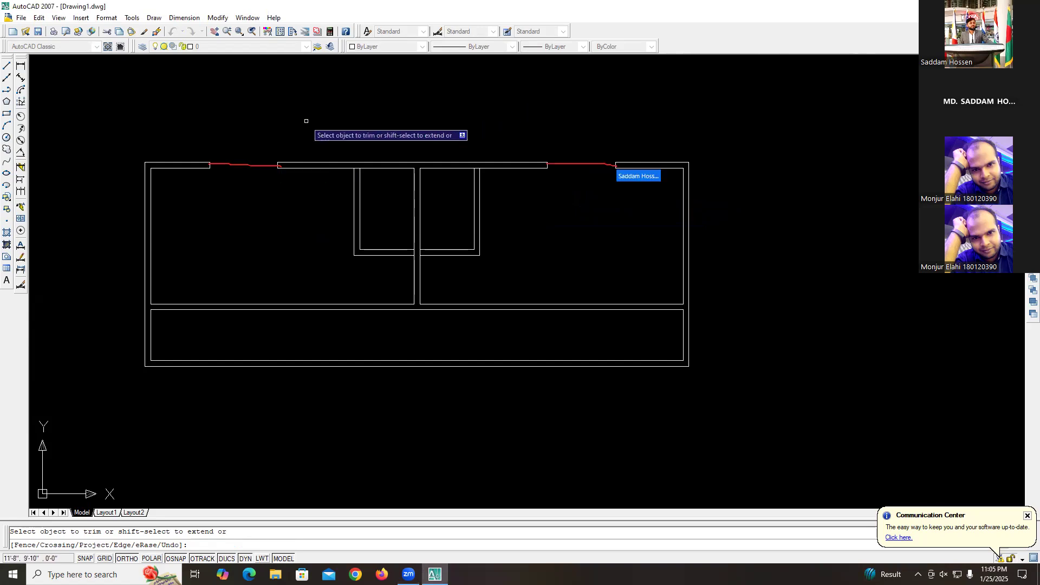
- Draw a horizontal line across the upper-left room's wall opening, joining the midpoints of its two end lines
{"action": "scroll", "coordinate": [279, 123], "scroll_direction": "up", "scroll_amount": 1}
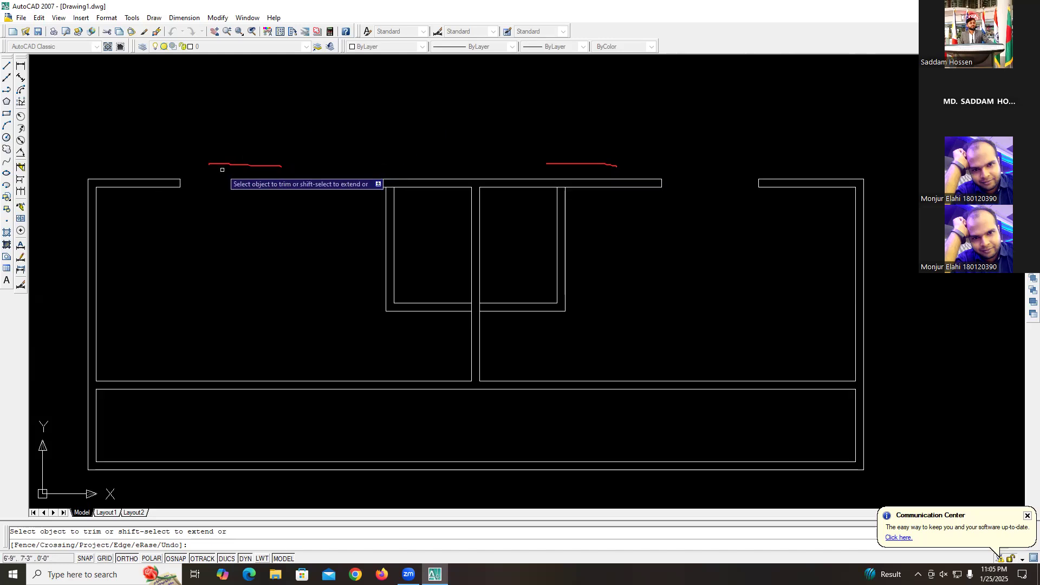
{"action": "left_click", "coordinate": [10, 65]}
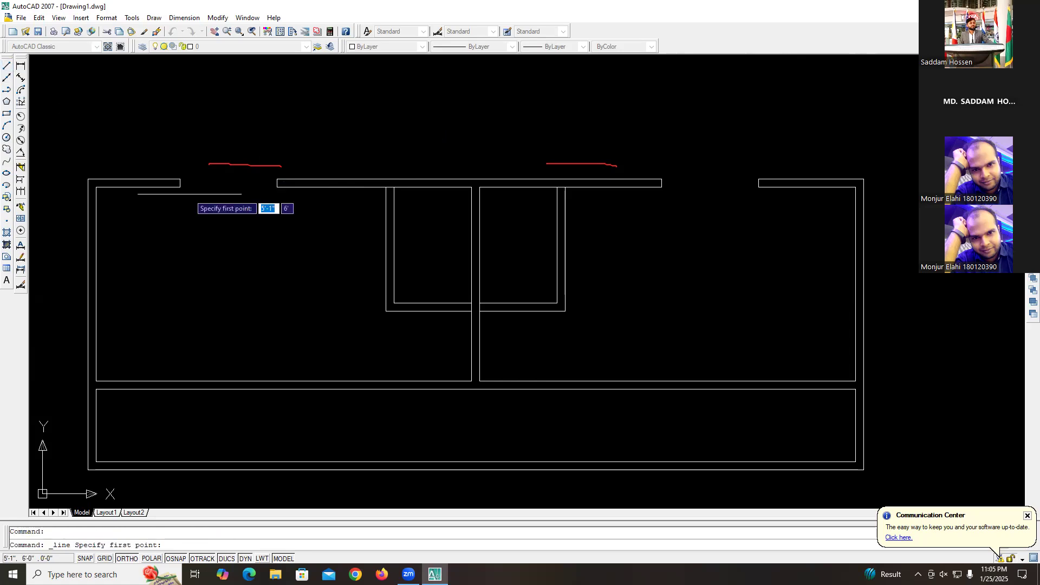
{"action": "left_click", "coordinate": [180, 183]}
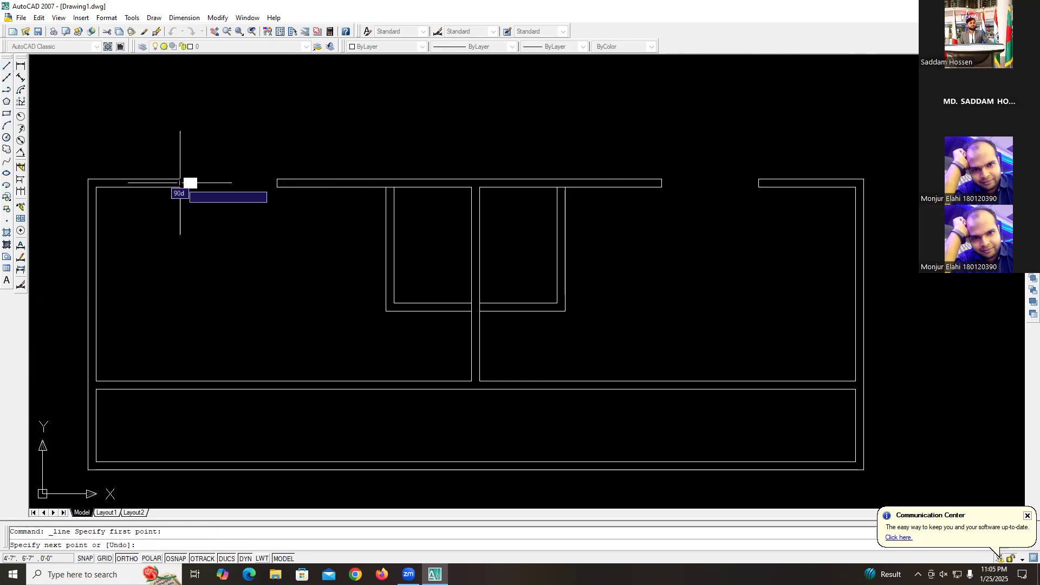
{"action": "left_click", "coordinate": [277, 183]}
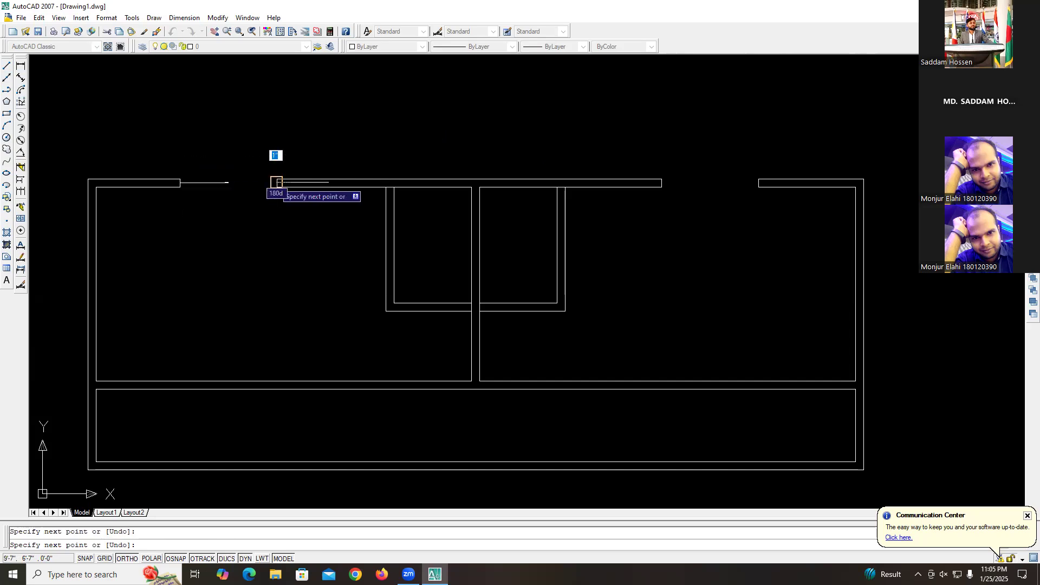